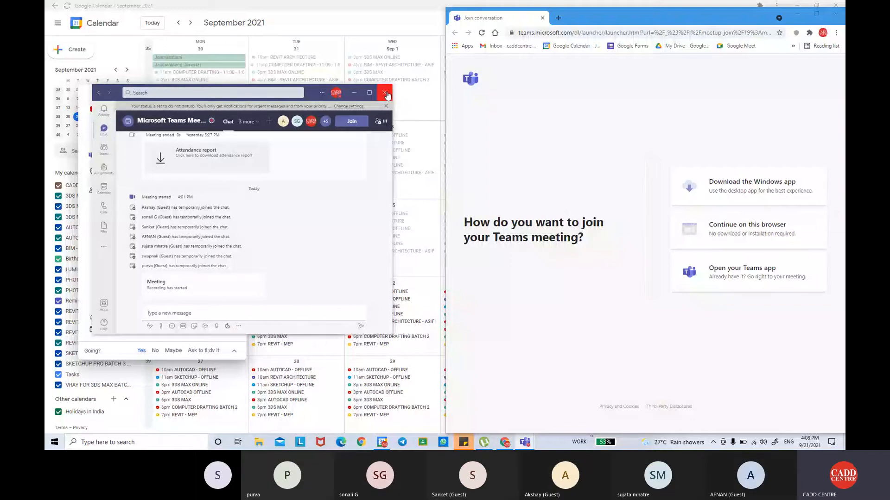
Close the Teams window, the meeting-join browser page, the open event details and Google Calendar to clear the desktop.
click(387, 93)
click(834, 17)
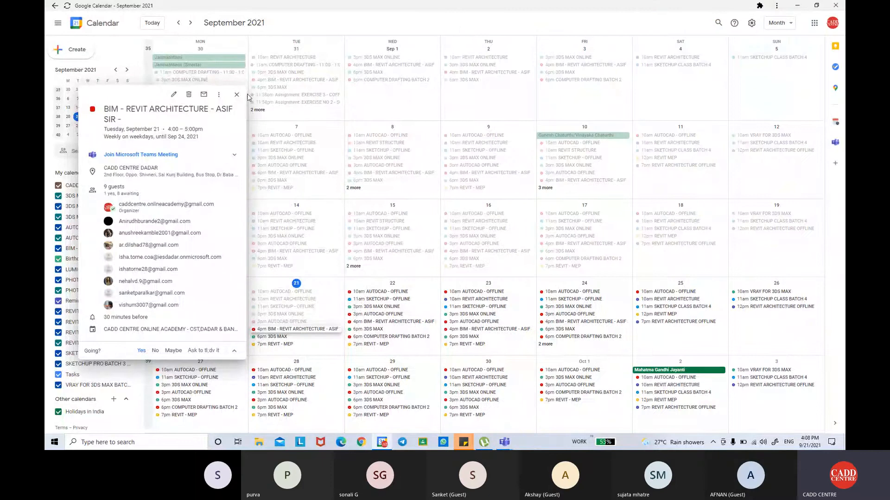
click(237, 95)
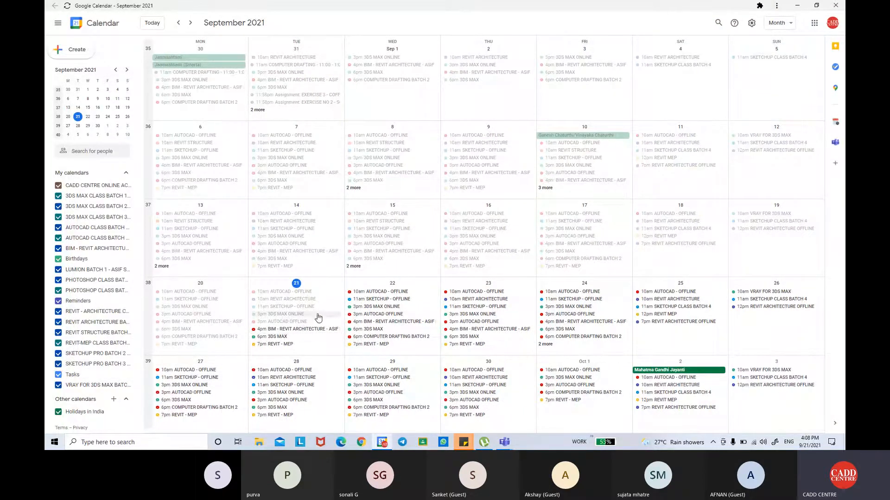
click(842, 6)
right_click(413, 166)
click(438, 197)
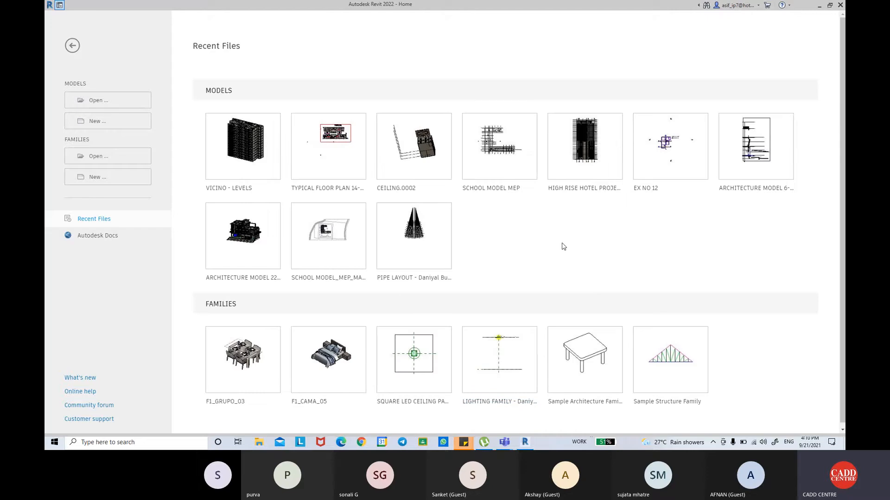
Open the recent family SQUARE LED CEILING PANEL LIGHT in Revit and display its Front elevation.
click(428, 402)
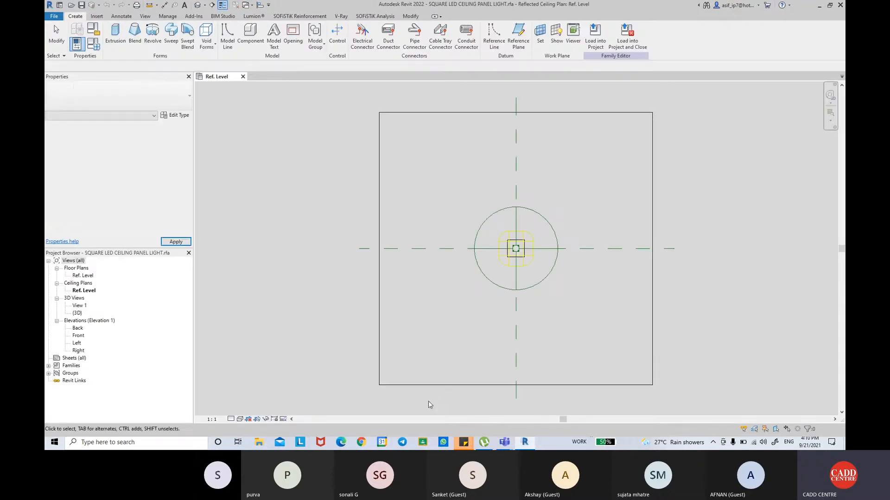
scroll(462, 252, up, 3)
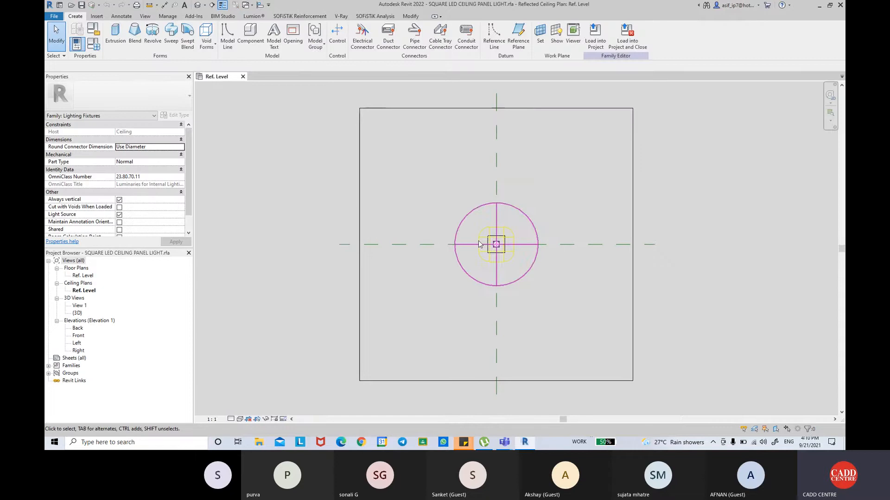
double_click(78, 335)
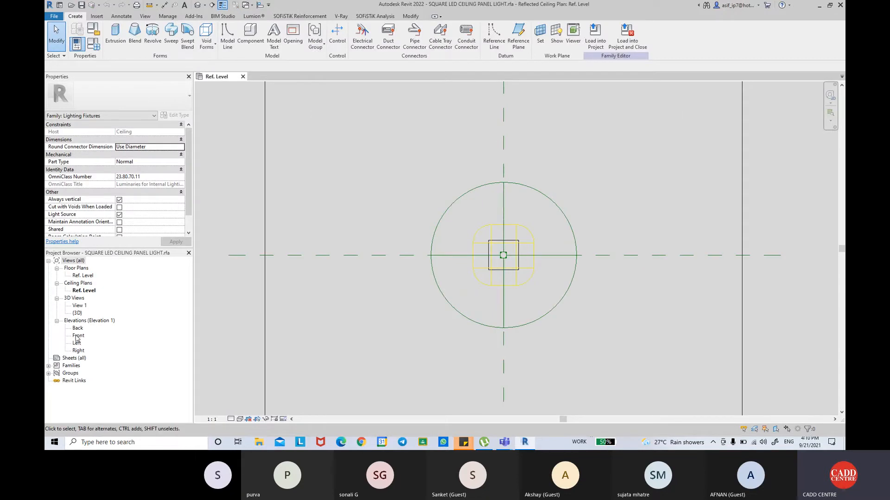
scroll(494, 131, up, 4)
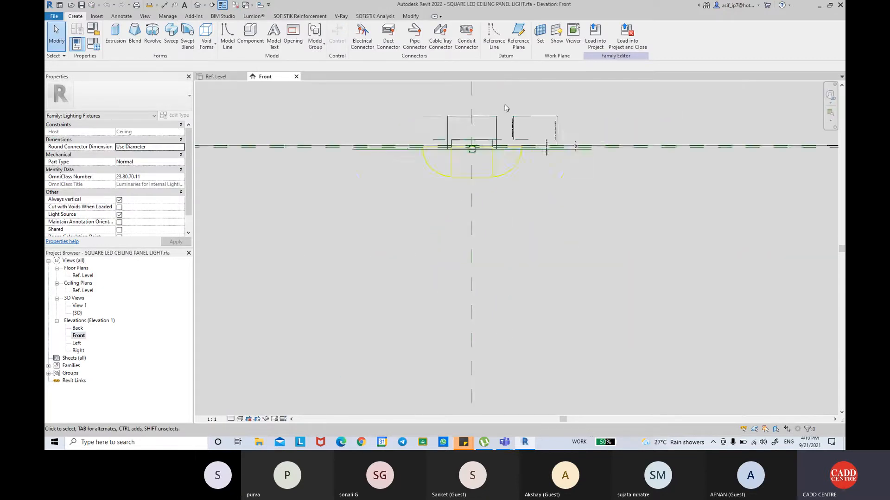
Examine the labelled fixture thickness, ceiling base thickness and light offset dimensions in the Front elevation.
middle_drag(533, 175, 336, 172)
scroll(336, 172, up, 1)
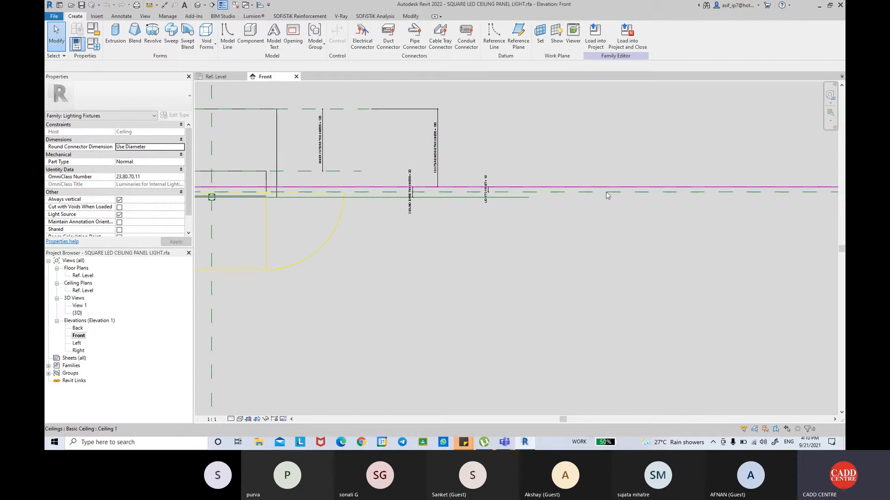
middle_drag(598, 194, 704, 198)
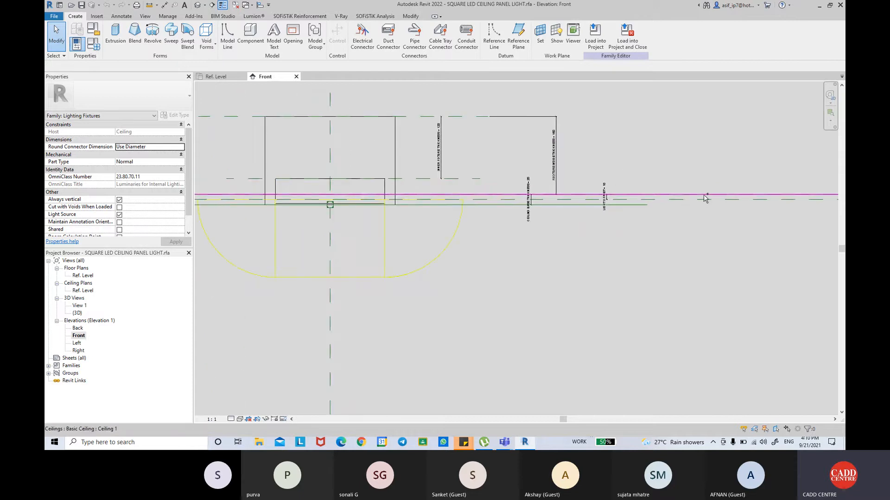
scroll(603, 155, up, 2)
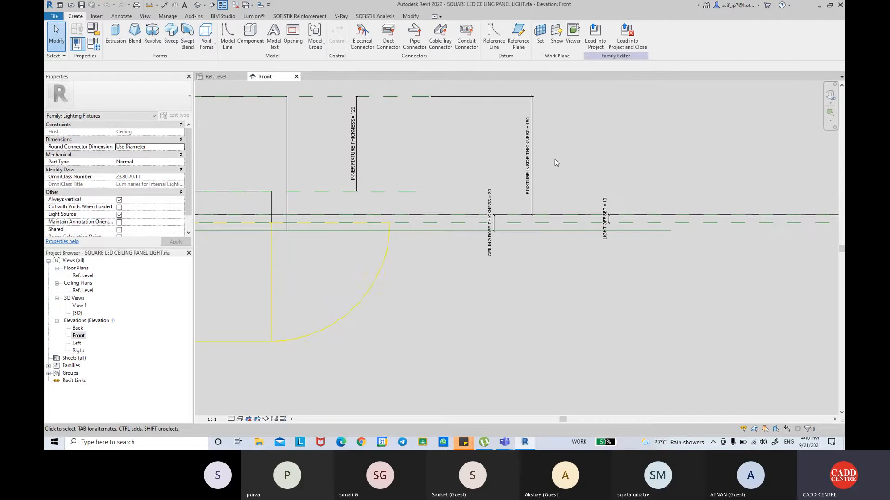
scroll(556, 162, up, 2)
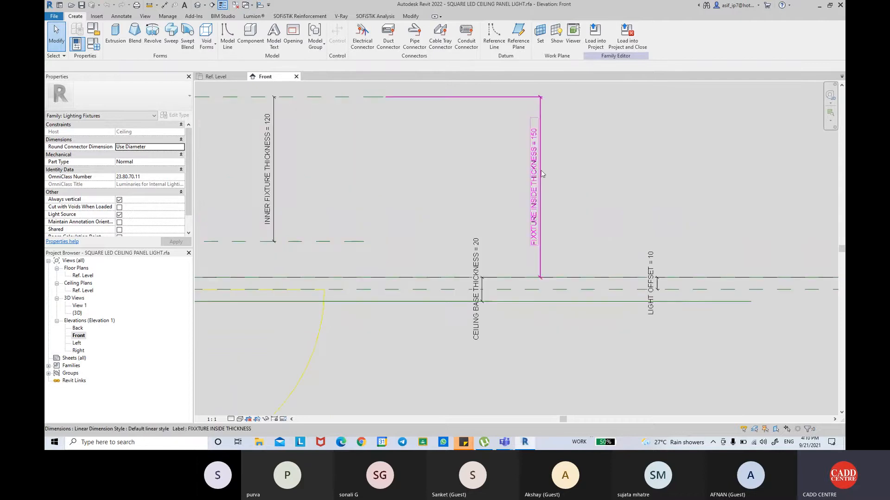
scroll(523, 181, down, 3)
middle_drag(524, 179, 530, 184)
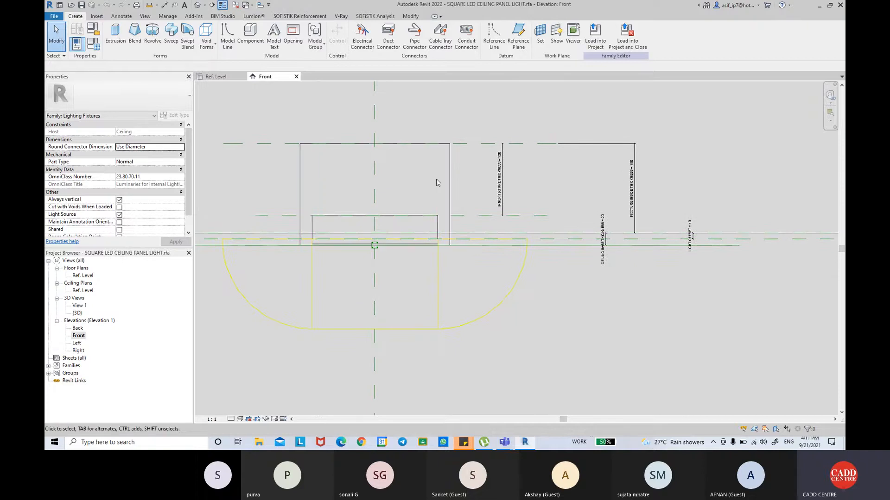
Examine how the outer housing and inner fixture extrusions meet the reference planes around the ceiling.
scroll(422, 224, up, 1)
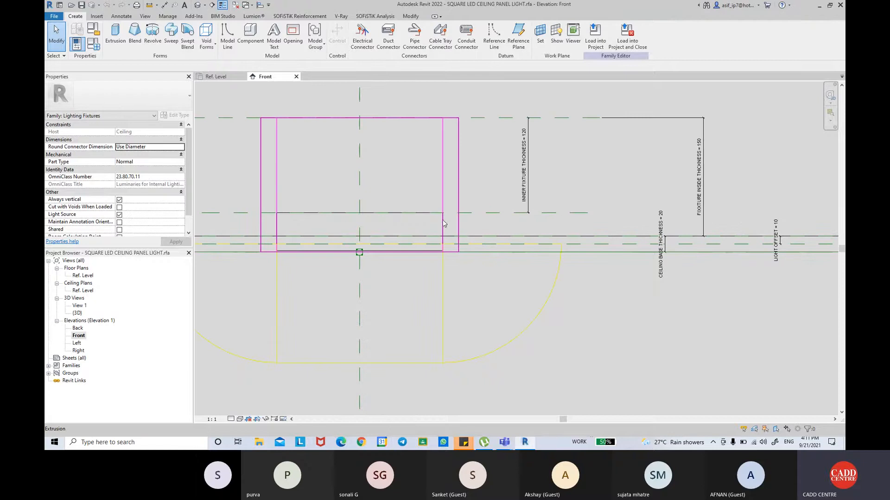
middle_drag(443, 224, 500, 219)
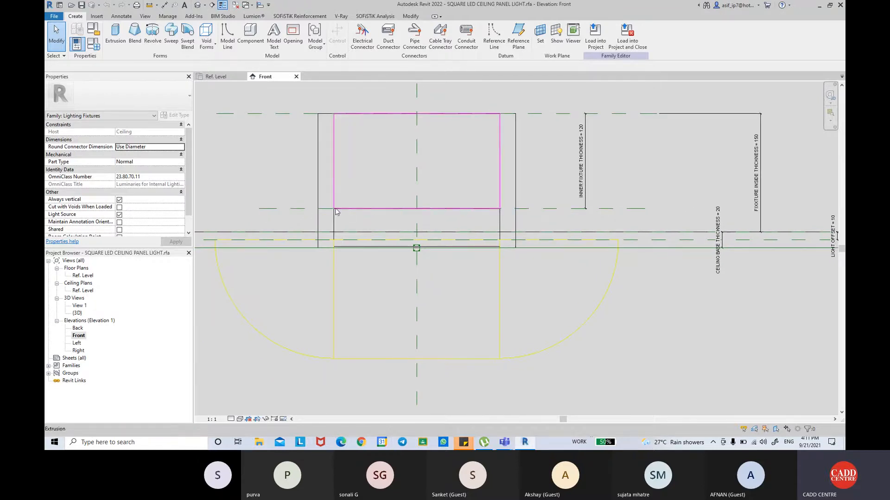
scroll(574, 195, up, 2)
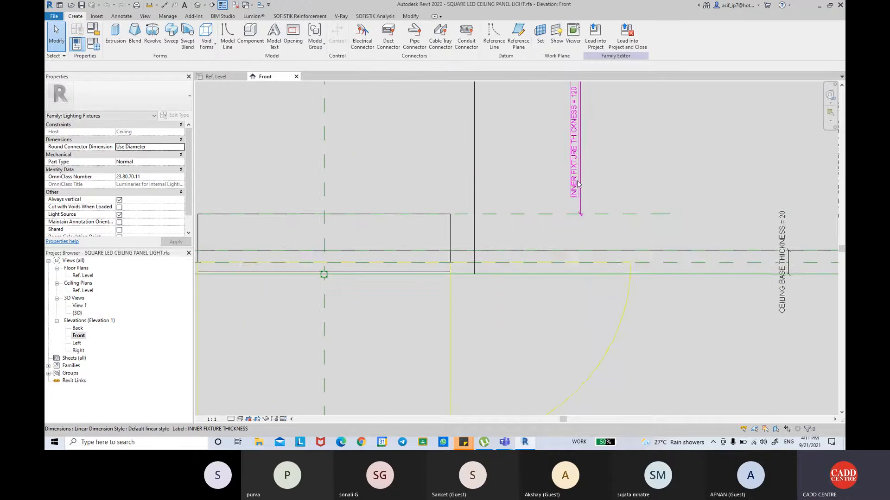
scroll(572, 190, up, 1)
middle_drag(579, 187, 575, 223)
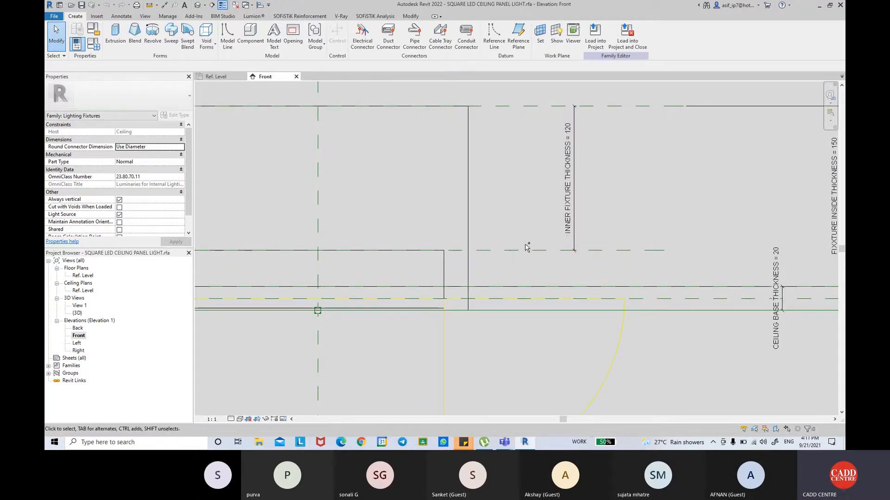
middle_drag(536, 315, 538, 314)
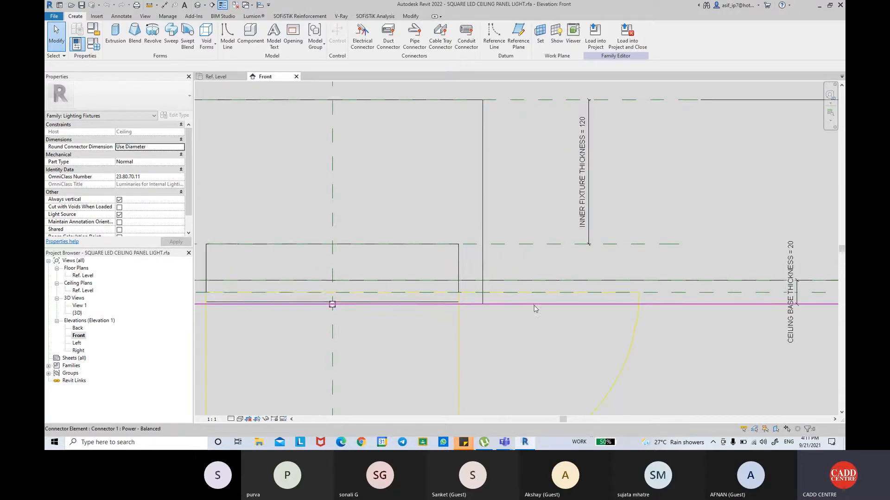
scroll(427, 311, up, 4)
middle_drag(427, 310, 459, 313)
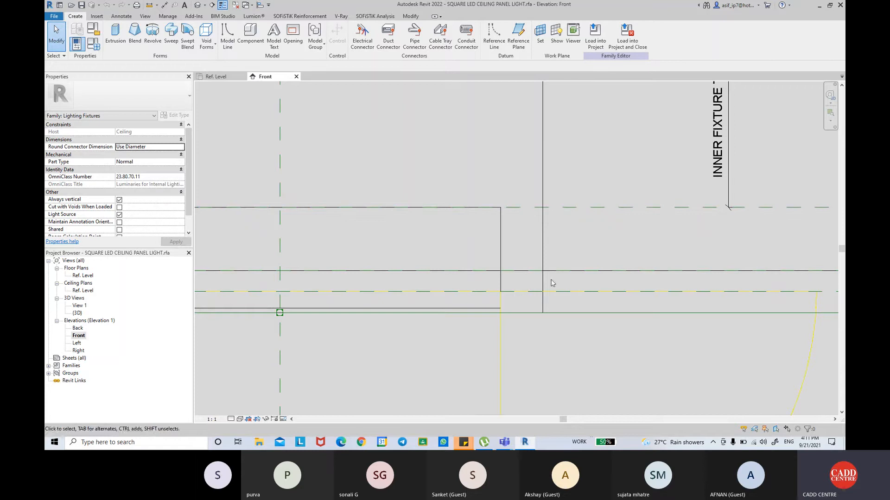
scroll(562, 292, down, 4)
scroll(721, 320, up, 3)
Select the horizontal reference plane along the top of the recessed opening, check its name, and deselect it.
click(718, 262)
click(706, 188)
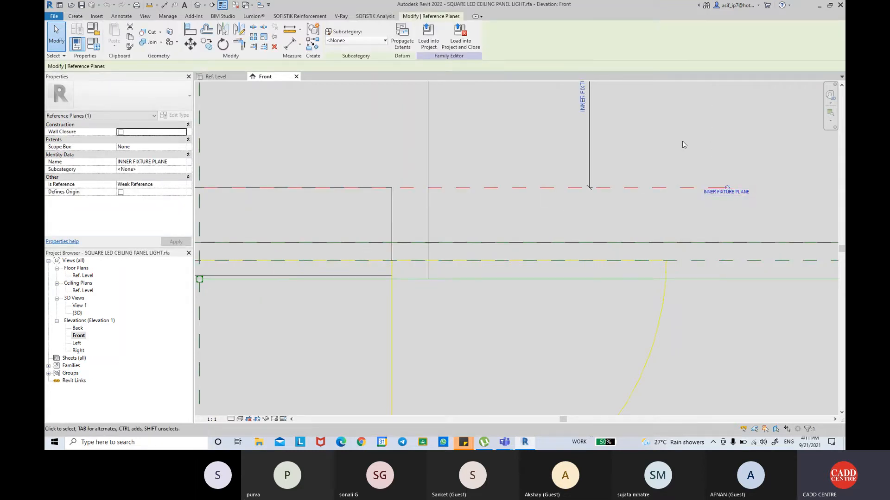
click(680, 128)
scroll(679, 129, down, 2)
middle_drag(679, 132, 619, 170)
scroll(537, 185, up, 2)
Select the dashed reference plane just below the ceiling line and check its name property.
click(756, 253)
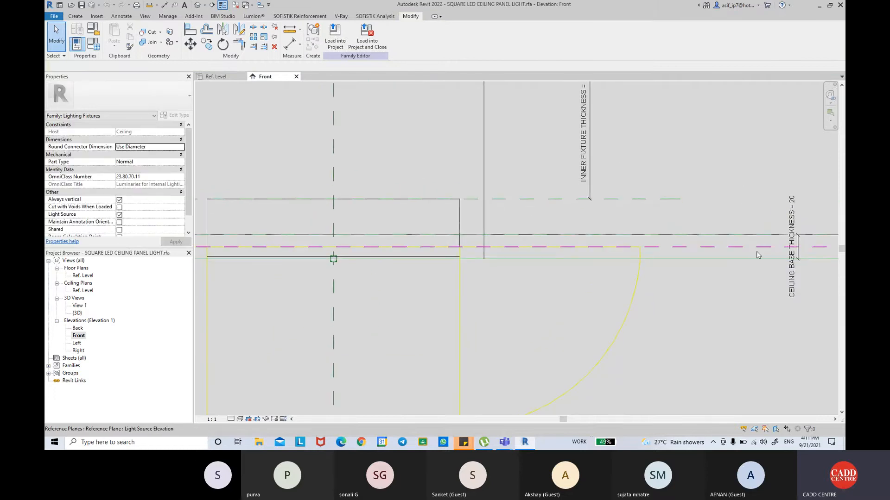
middle_drag(674, 252, 807, 246)
middle_drag(358, 255, 695, 246)
middle_drag(397, 268, 578, 244)
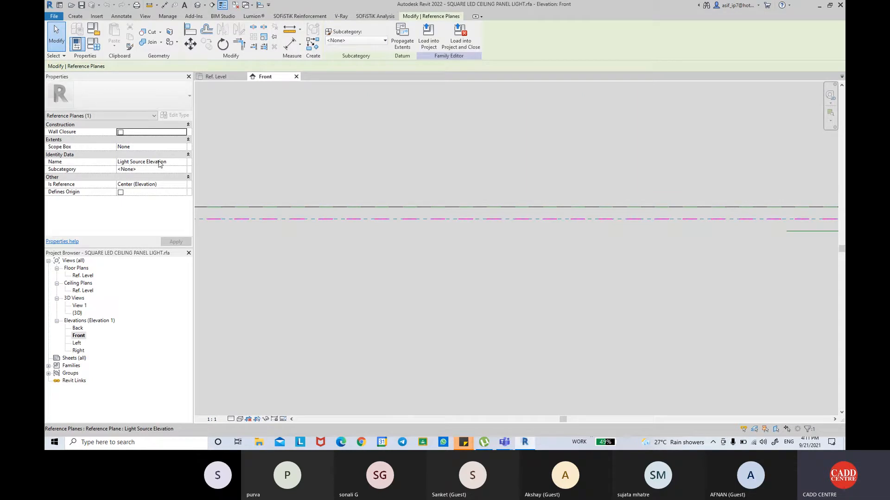
scroll(479, 165, down, 3)
middle_drag(636, 166, 337, 191)
scroll(482, 183, up, 4)
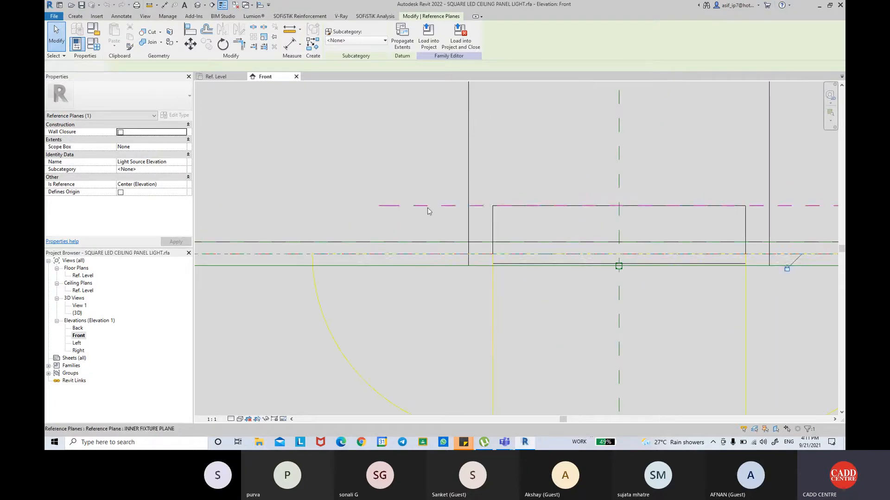
Recheck the name of the inner fixture reference plane, deselect it, and open the Ref. Level ceiling plan.
click(428, 208)
scroll(373, 212, up, 1)
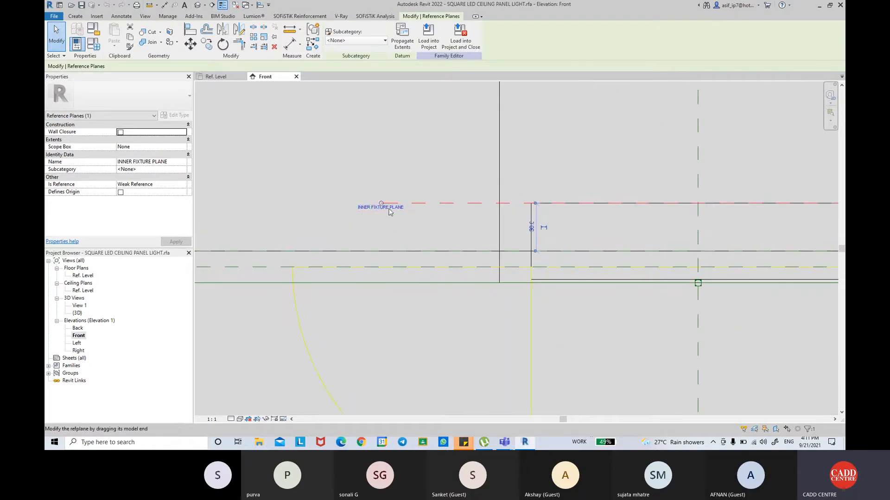
click(395, 181)
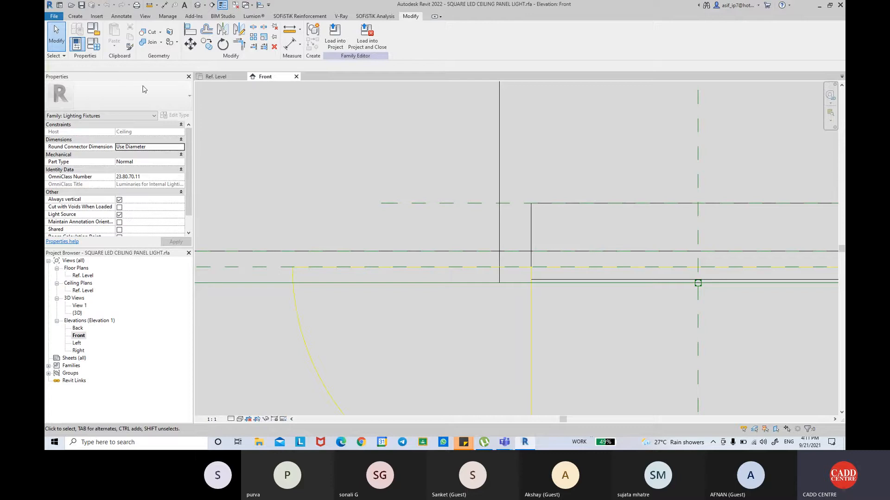
double_click(83, 291)
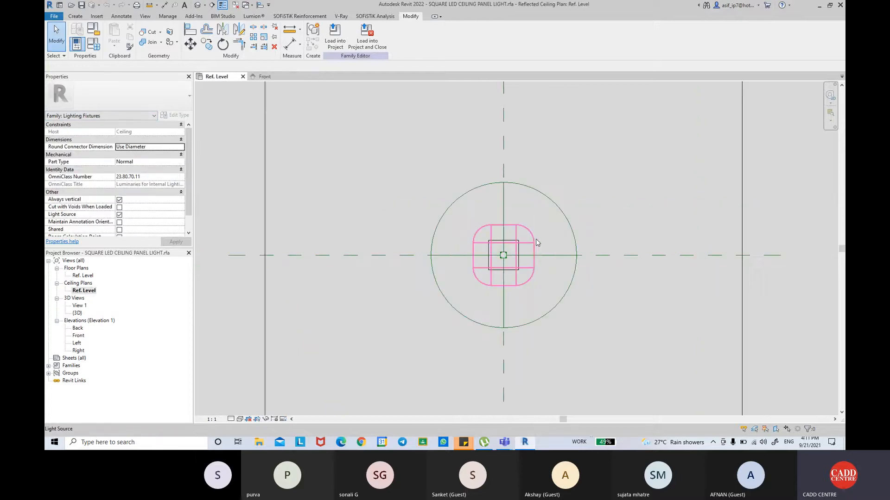
scroll(518, 252, up, 2)
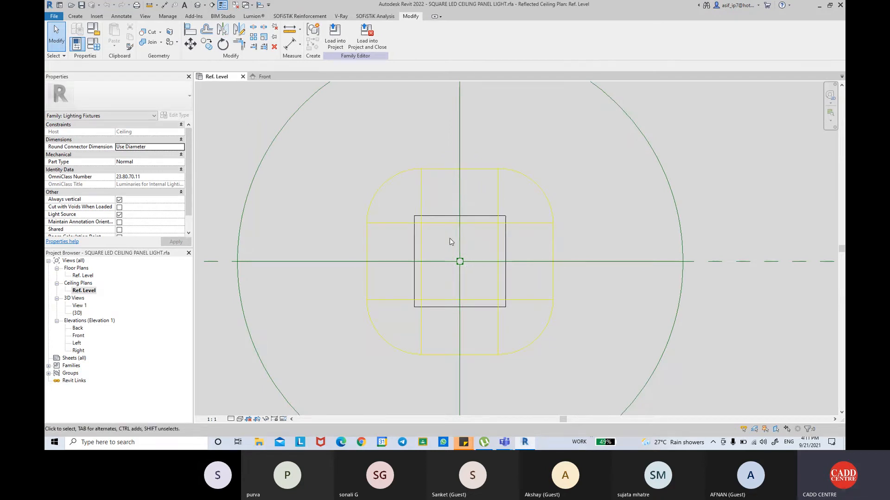
click(75, 16)
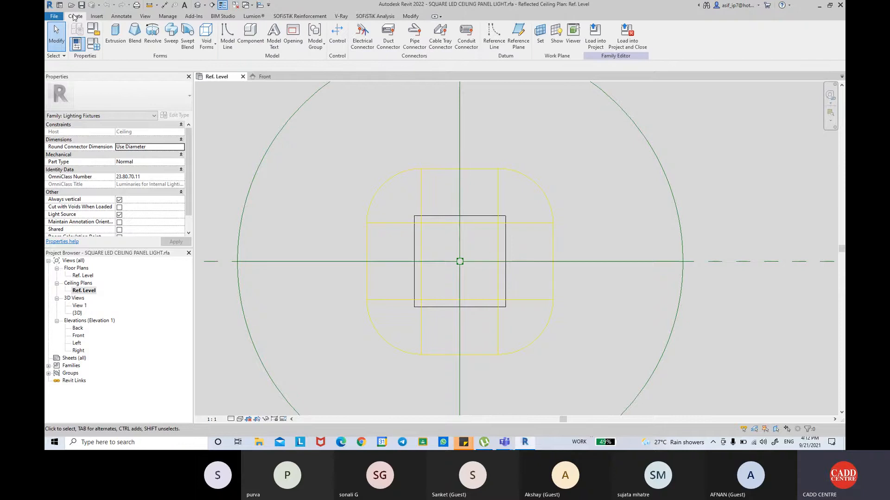
click(210, 49)
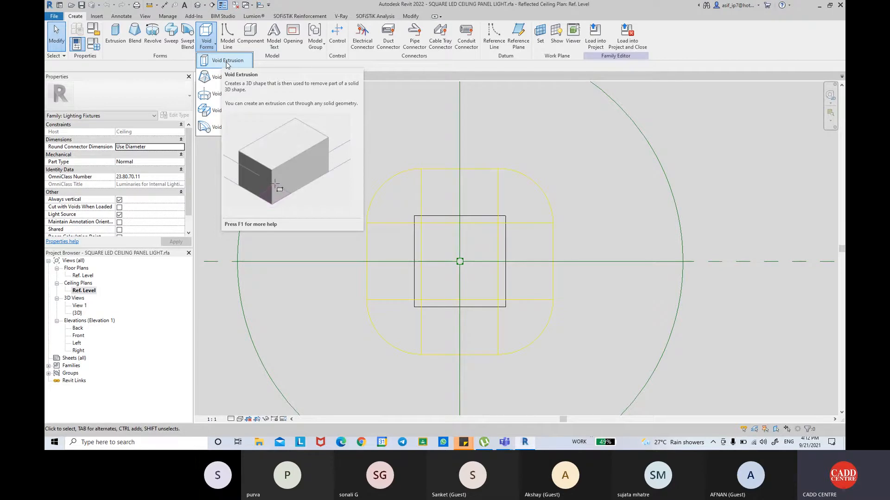
click(227, 61)
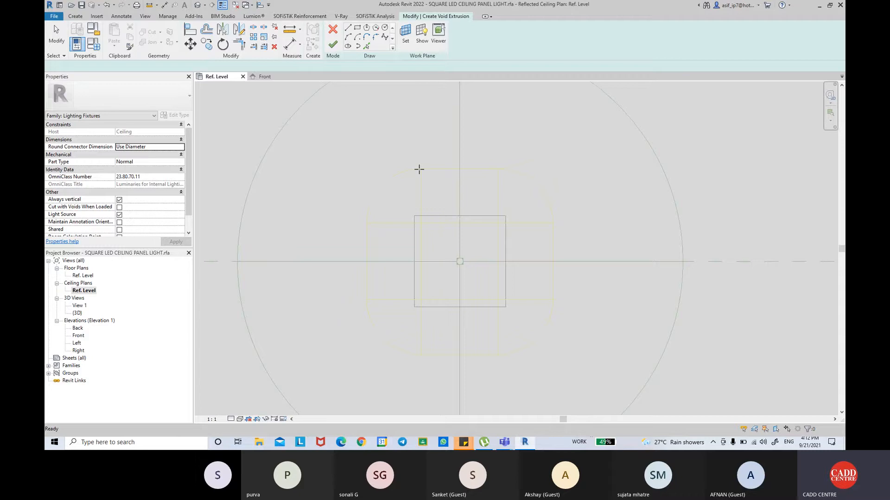
middle_drag(417, 169, 401, 165)
click(366, 43)
scroll(446, 264, up, 1)
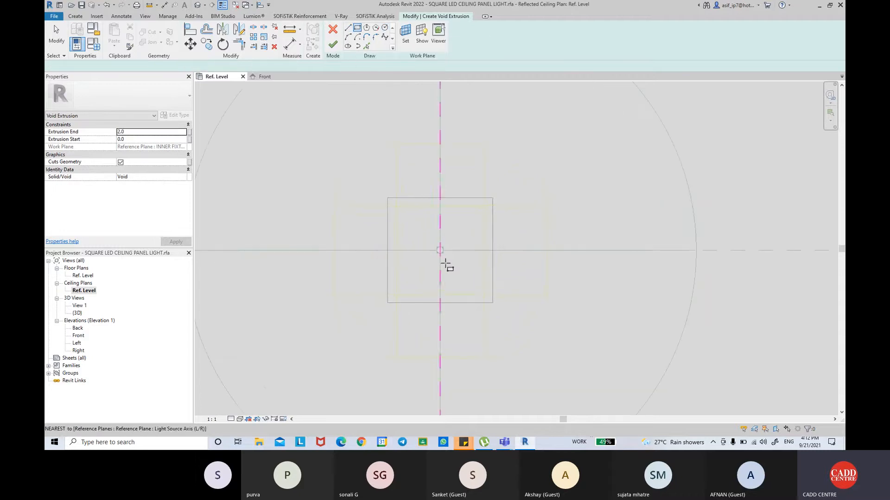
click(333, 29)
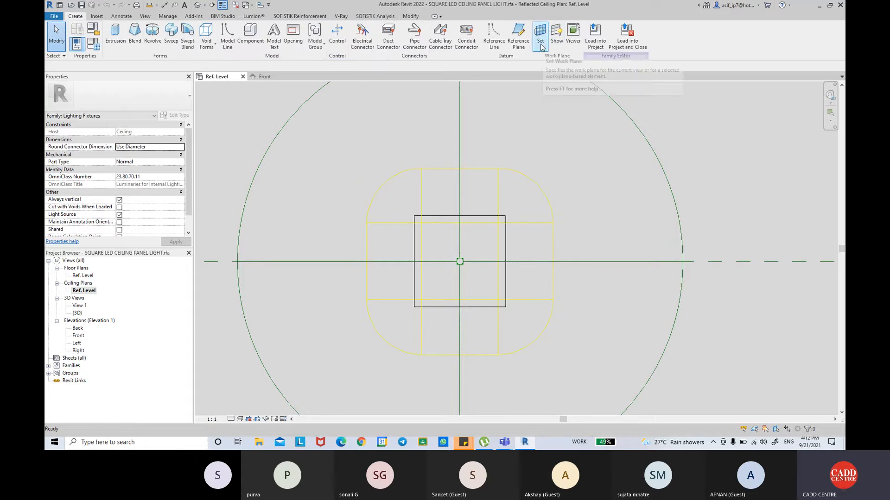
Set the work plane of the ceiling plan to Reference Plane : Light Source Elevation.
click(541, 47)
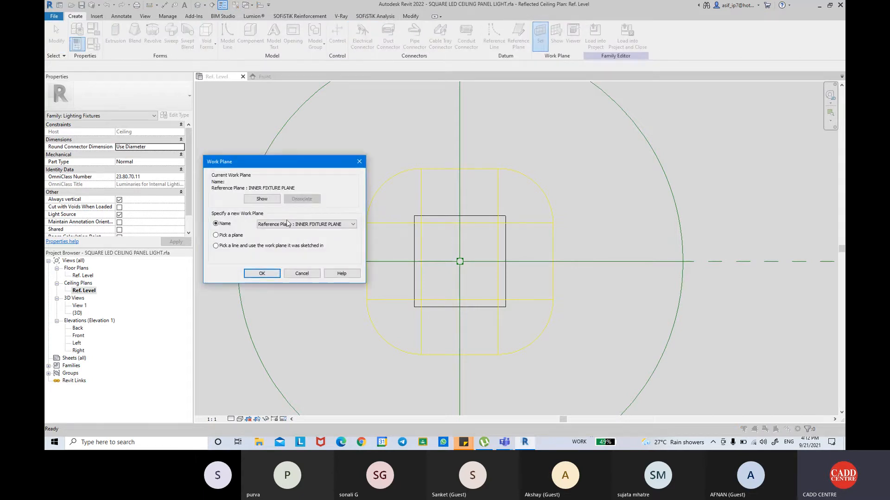
click(288, 225)
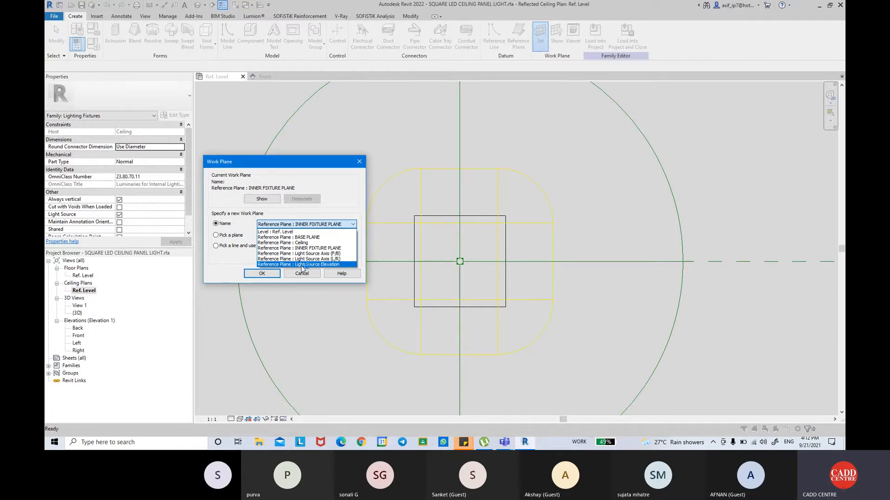
key(super+plus)
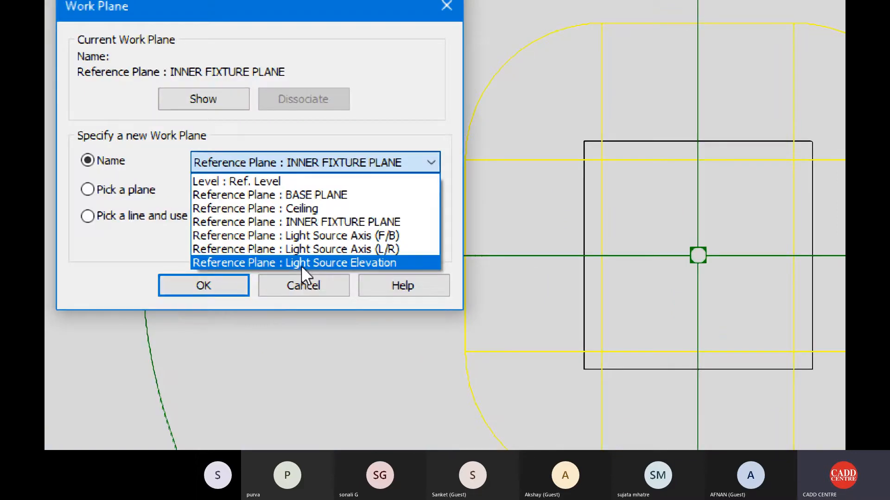
key(super+minus)
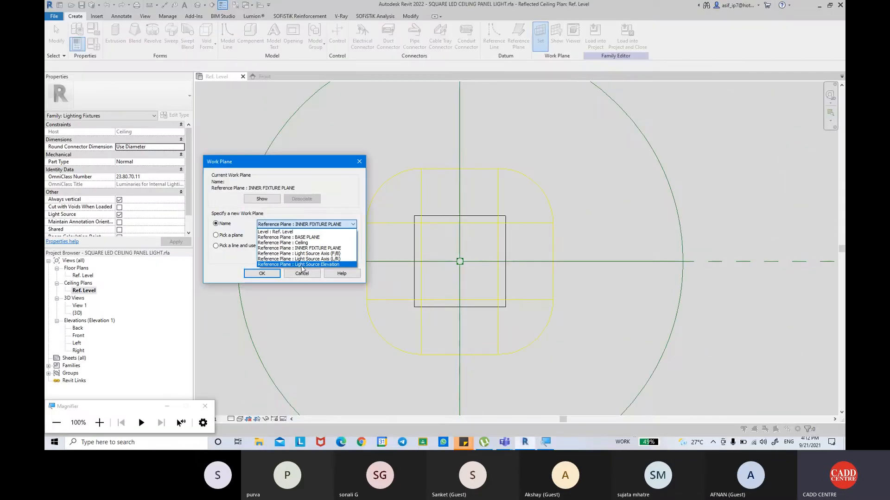
click(299, 265)
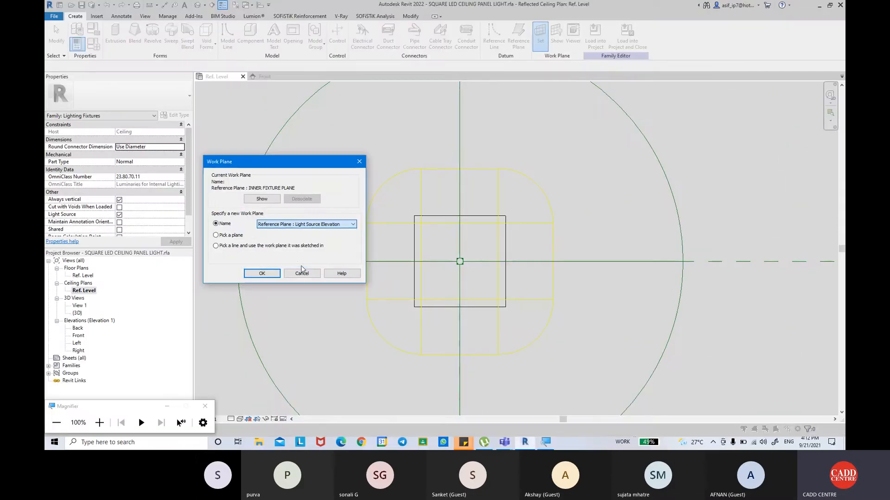
click(251, 276)
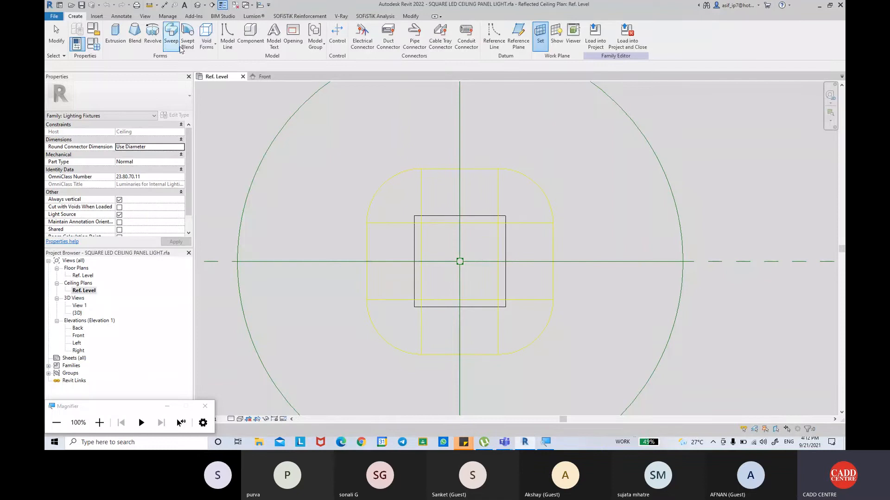
Start a void extrusion and sketch a 250 by 250 rectangle over the square fixture outline.
click(206, 42)
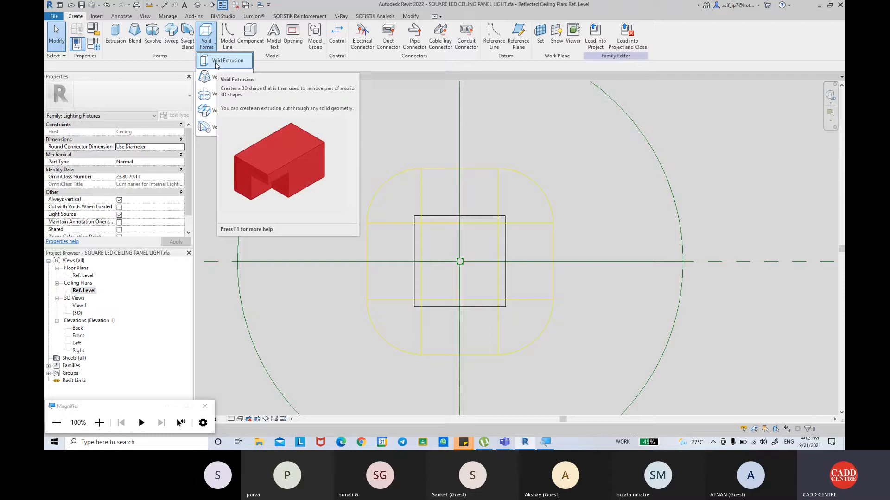
click(216, 63)
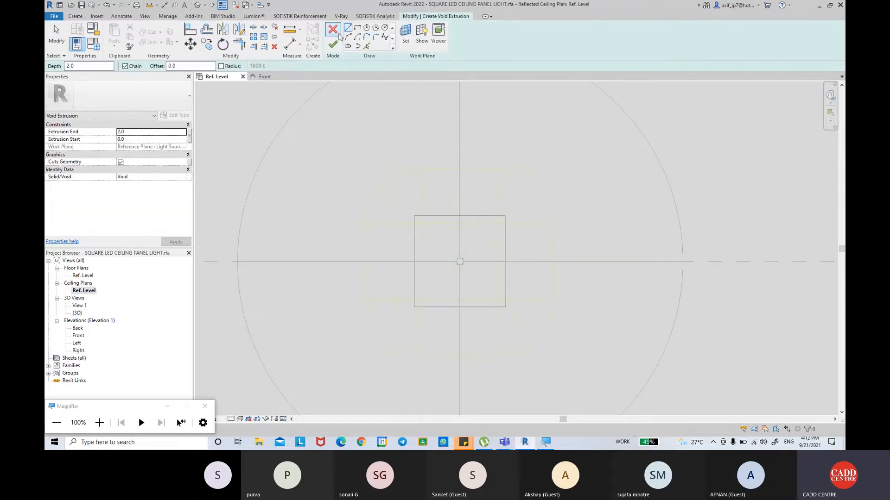
click(357, 27)
scroll(463, 284, up, 2)
scroll(442, 278, up, 1)
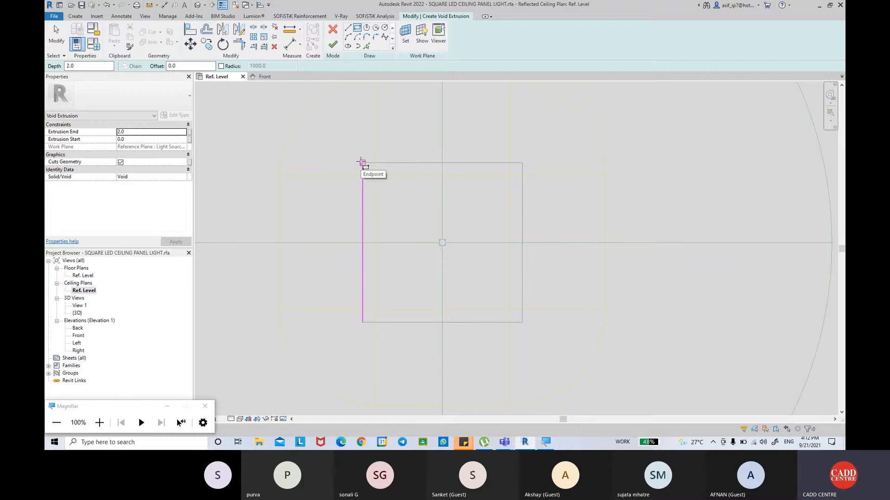
click(362, 162)
click(522, 323)
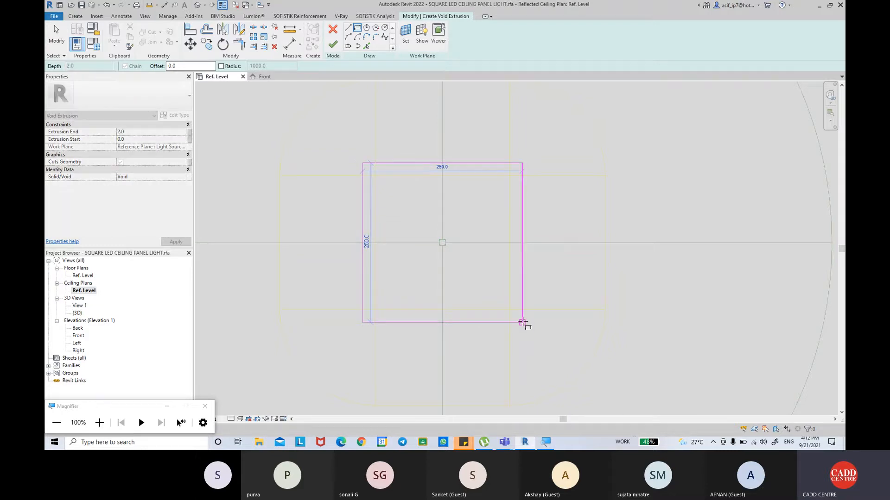
click(522, 323)
Lock the rectangle's sides to the fixture outline and finish the void extrusion sketch.
click(427, 148)
click(456, 337)
click(536, 229)
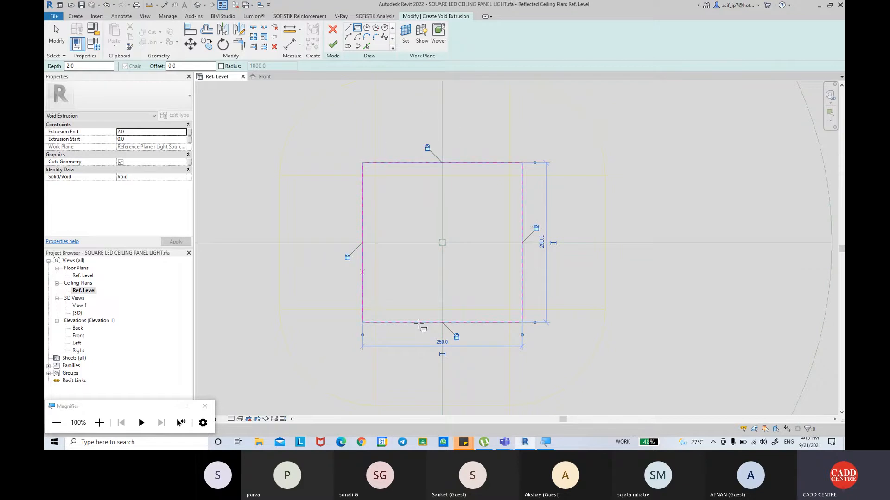
key(ctrl)
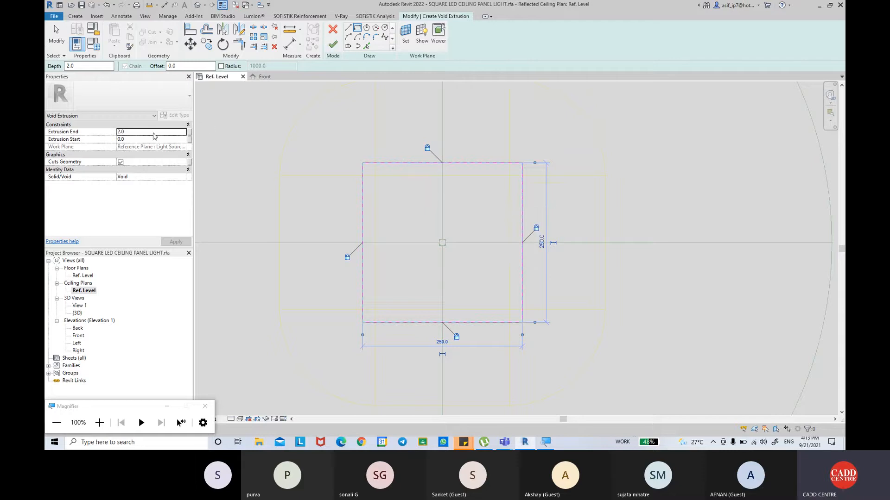
click(333, 44)
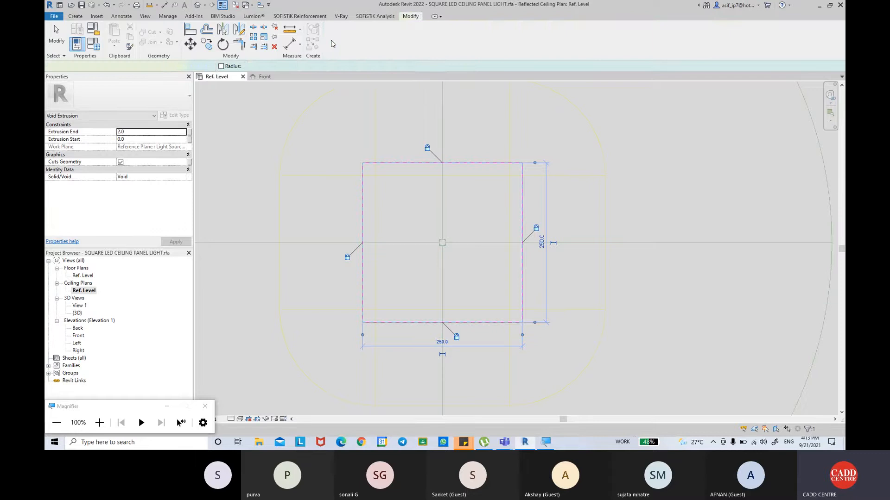
In the Front elevation, stretch the void's upper face to the reference plane at the lower end of the inner fixture thickness dimension, for a depth of 40.
double_click(78, 335)
middle_drag(646, 244, 445, 216)
scroll(475, 218, up, 1)
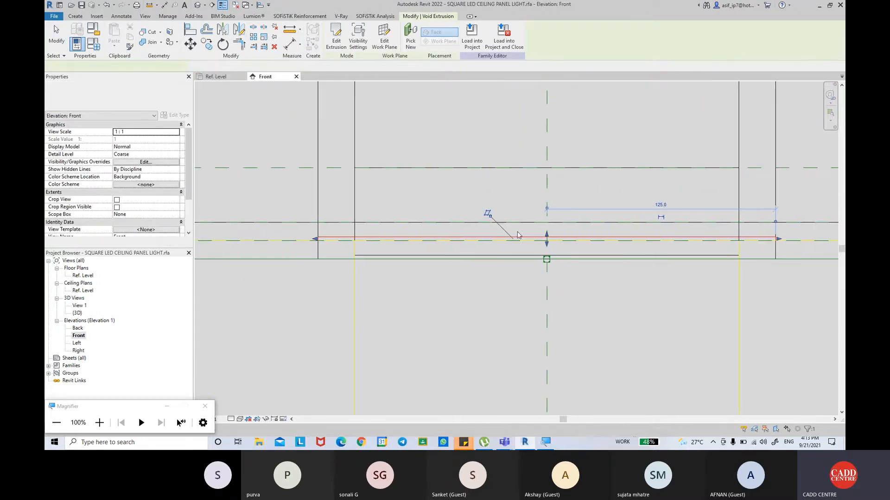
click(546, 237)
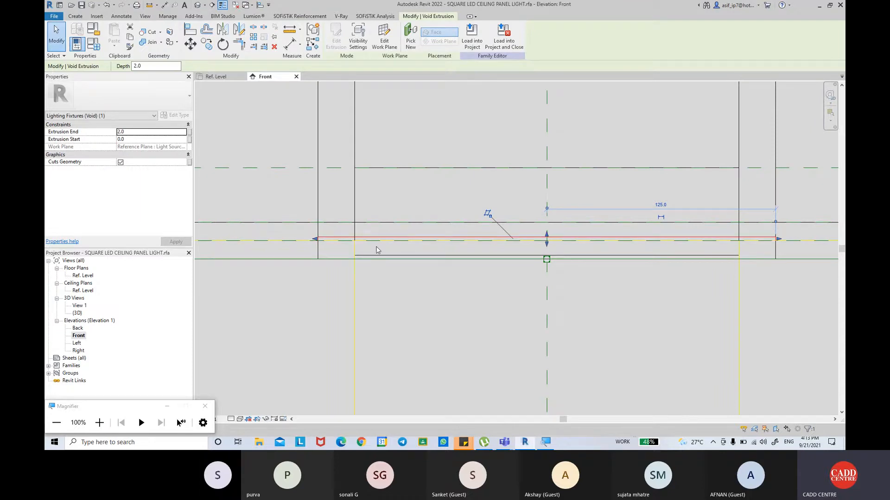
middle_drag(547, 231, 534, 255)
drag(534, 257, 541, 198)
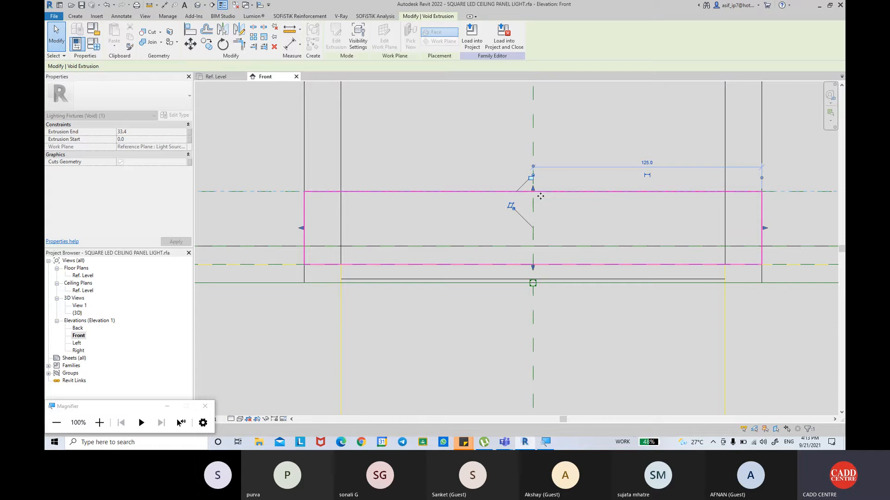
click(260, 151)
Unjoin the fixture extrusions above the void with Unjoin Geometry.
scroll(262, 151, down, 2)
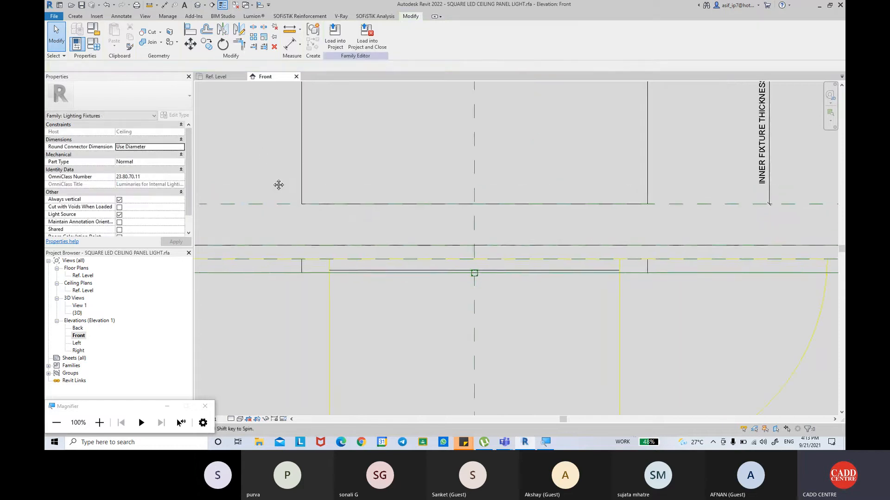
middle_drag(278, 186, 280, 194)
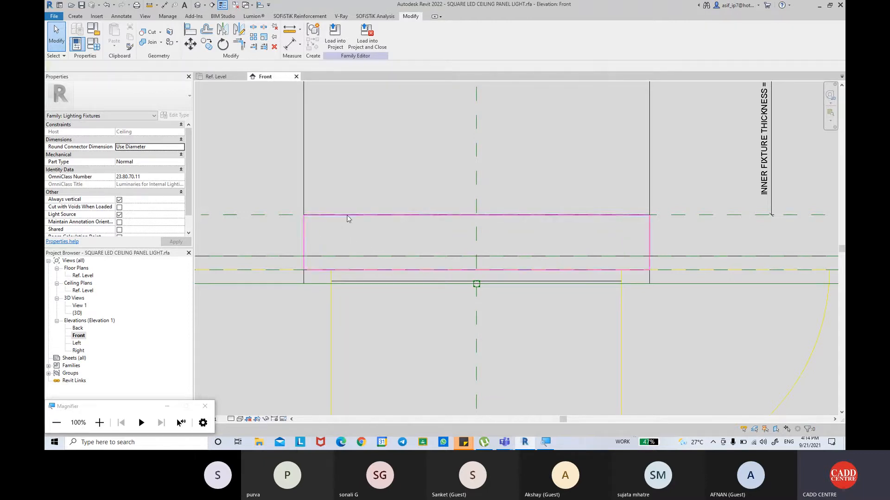
click(161, 42)
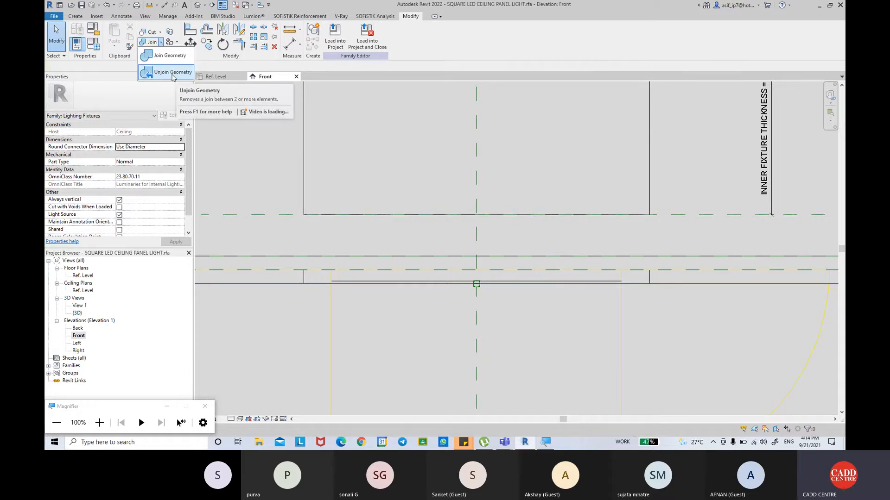
click(173, 74)
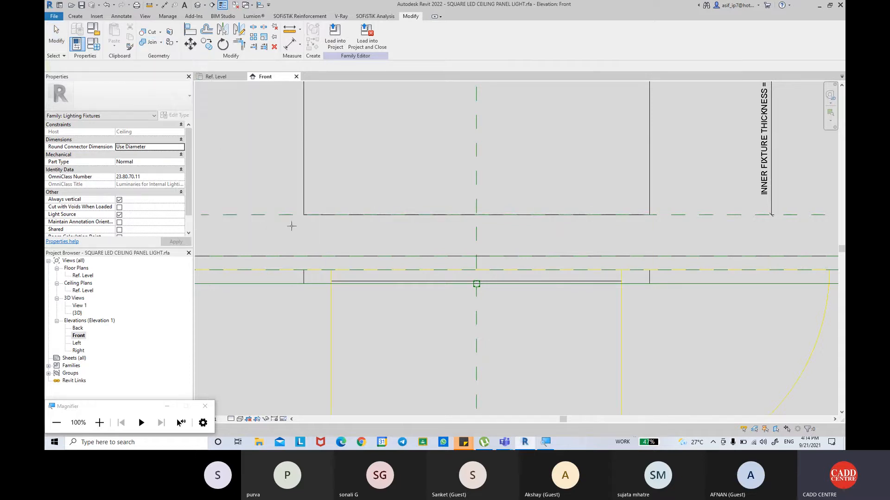
click(322, 215)
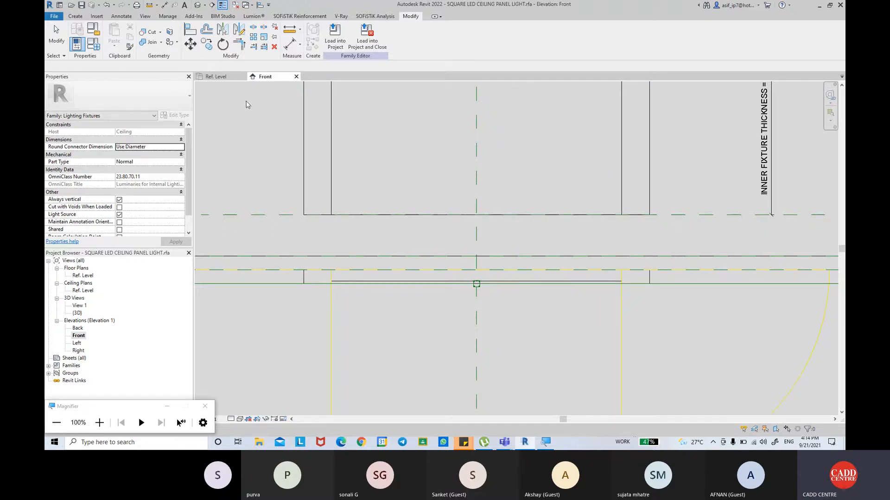
Try to unjoin the geometry around the ceiling line as well, and set the elevation's visual style to Hidden Line.
click(163, 42)
click(172, 74)
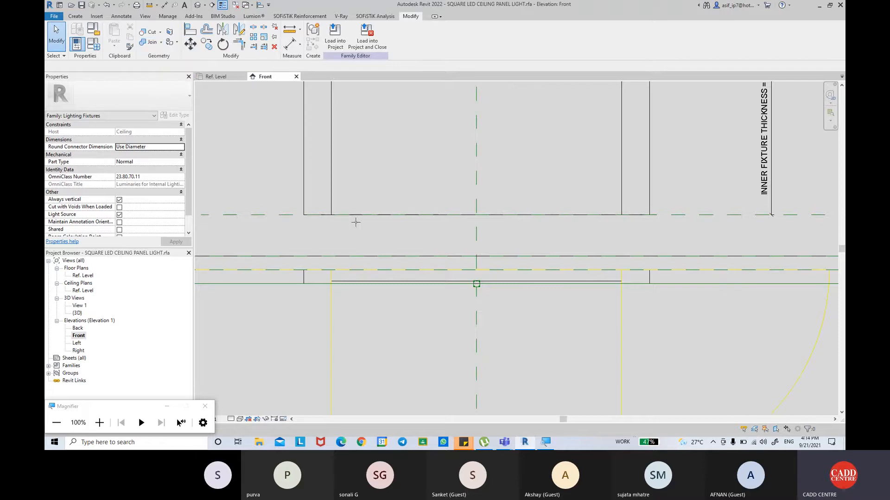
scroll(440, 283, down, 2)
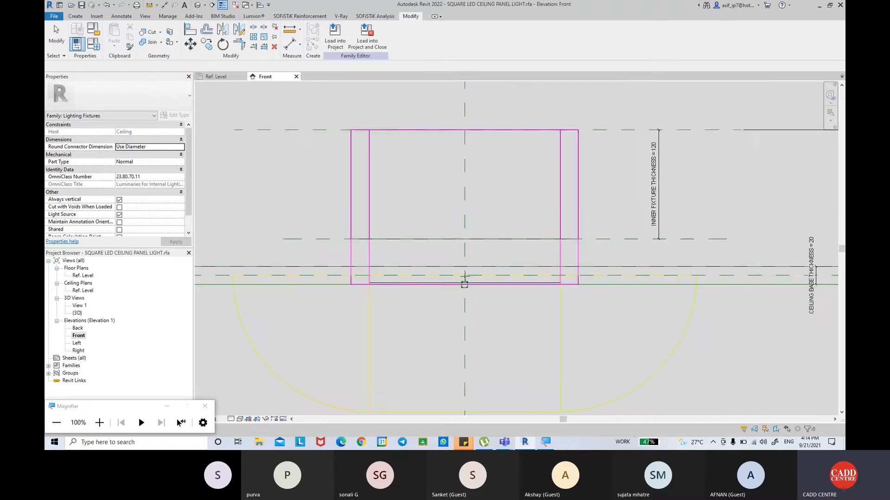
click(537, 274)
click(239, 419)
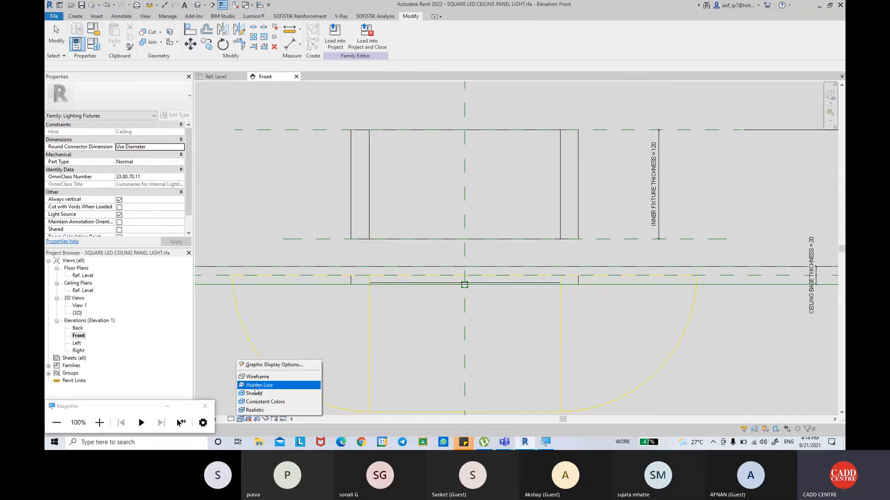
click(257, 385)
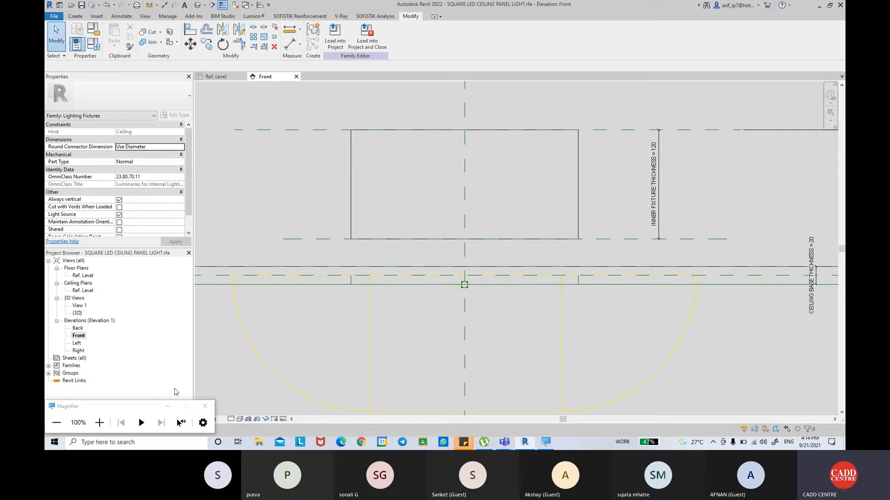
Minimise the magnifier, open the default 3D view, and examine where the void cuts the fixture near the ceiling.
click(167, 406)
click(197, 5)
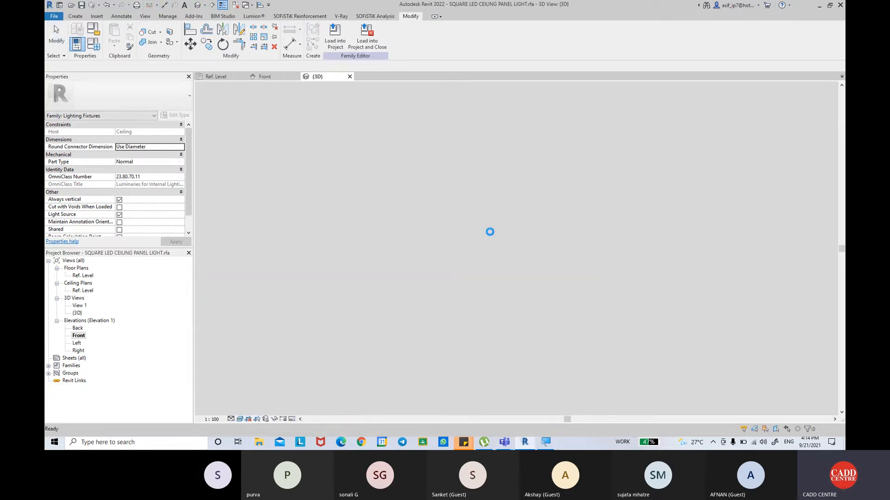
scroll(490, 232, up, 6)
scroll(546, 263, down, 1)
shift+middle_drag(551, 214, 534, 173)
scroll(537, 259, up, 4)
shift+middle_drag(526, 234, 490, 257)
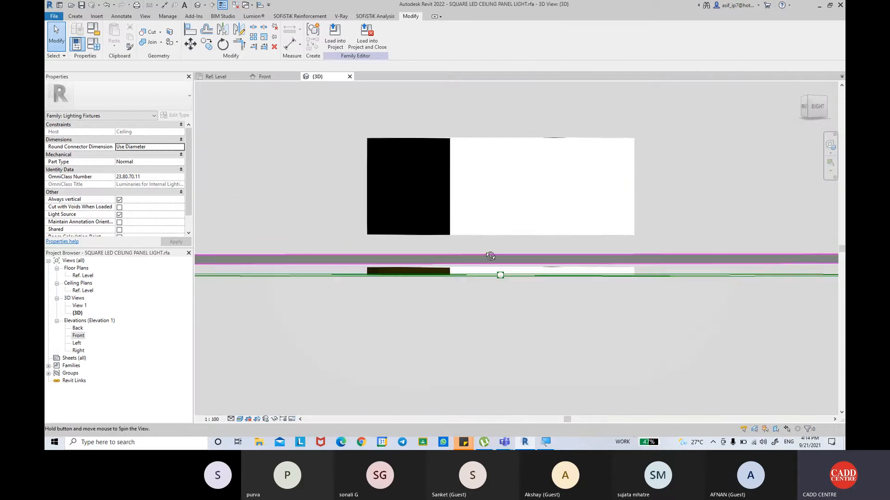
Select the void extrusion beneath the fixture box in 3D and turn off its Cuts Geometry property.
click(452, 241)
shift+middle_drag(451, 241, 473, 223)
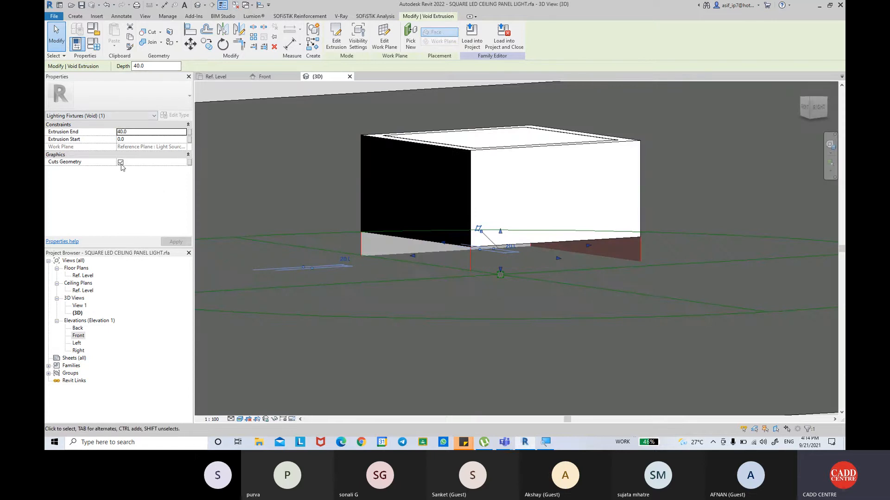
click(160, 42)
click(169, 73)
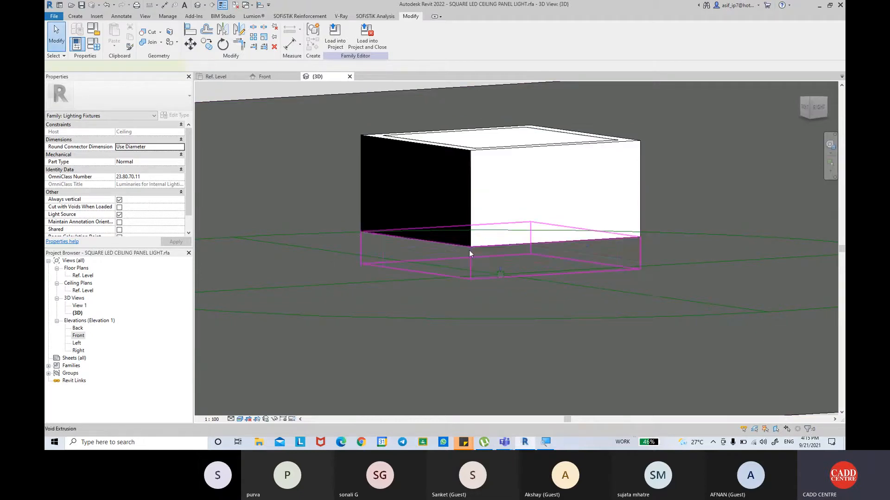
click(469, 250)
click(121, 162)
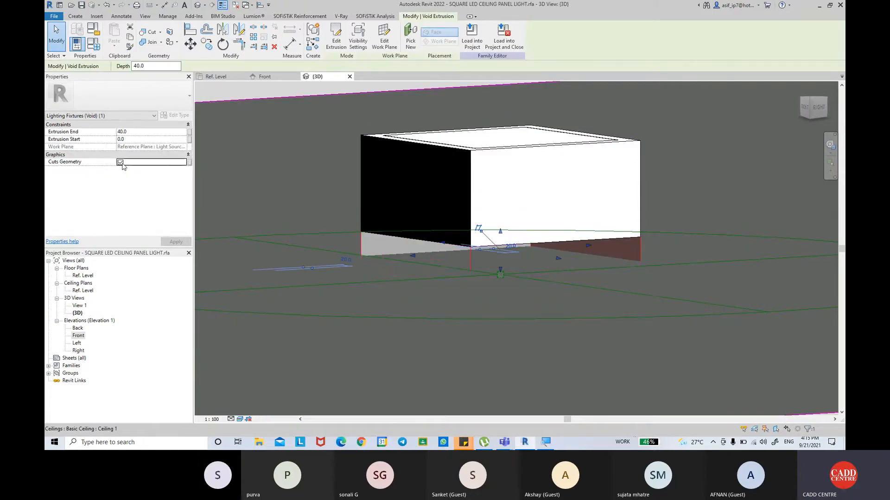
key(Escape)
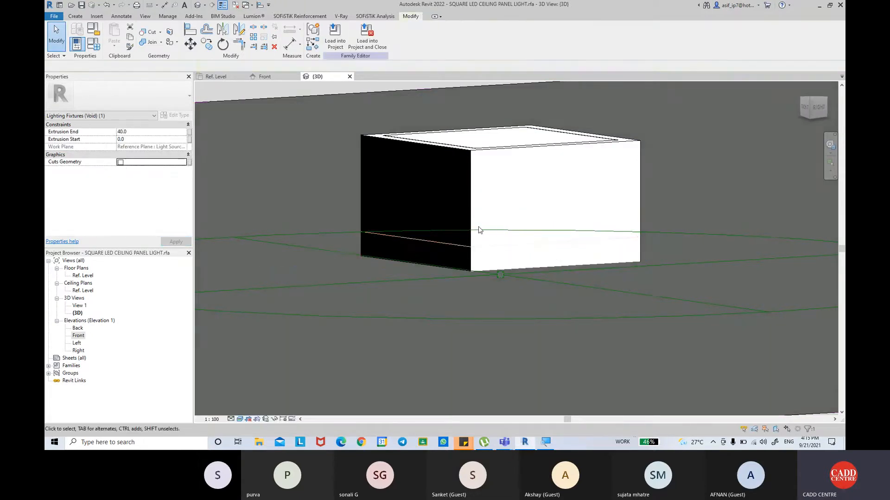
Select the void extrusion again, turn its Cuts Geometry property on, and apply the change.
click(419, 244)
click(430, 247)
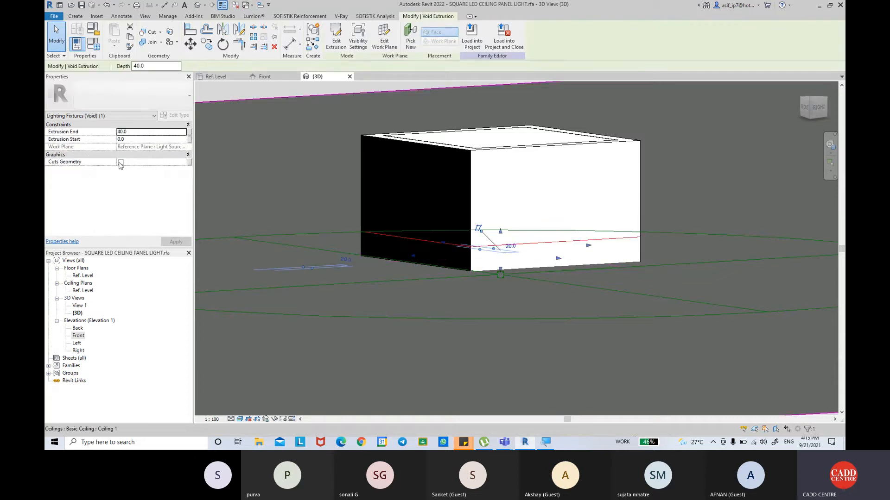
click(120, 162)
click(175, 242)
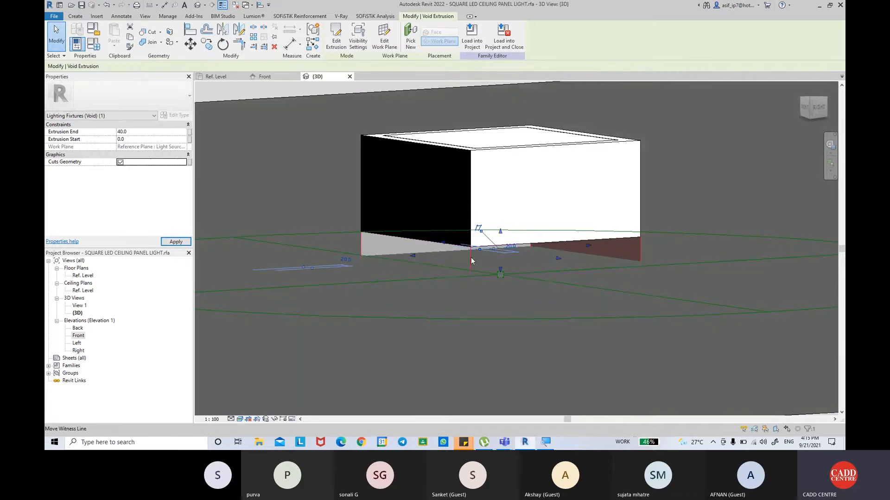
Cut the host ceiling with the void extrusion beneath the fixture box using Cut Geometry.
click(442, 248)
shift+middle_drag(442, 248, 500, 268)
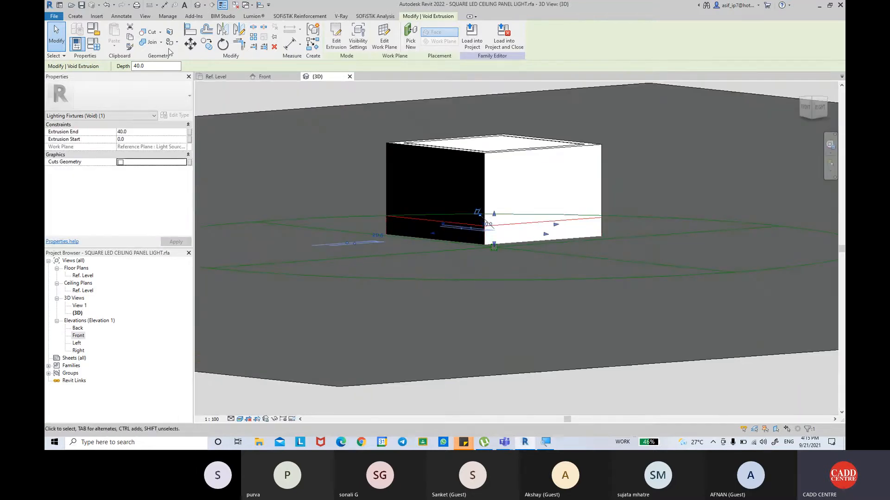
click(161, 34)
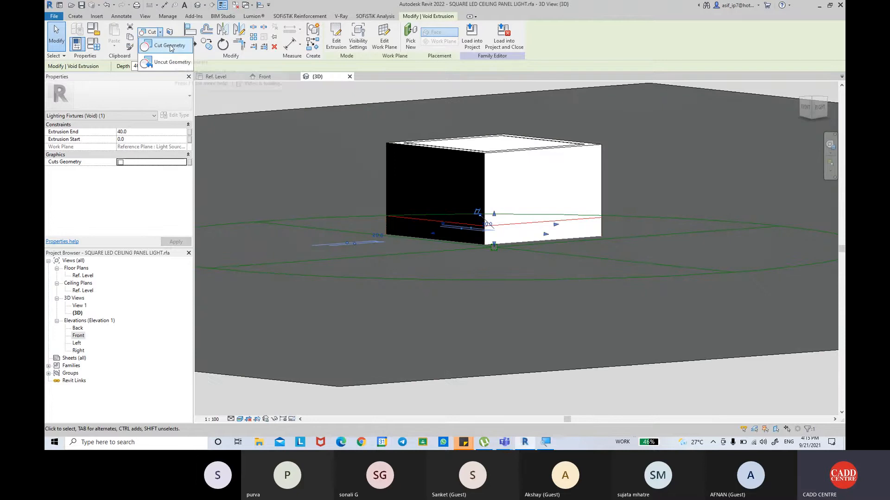
click(170, 46)
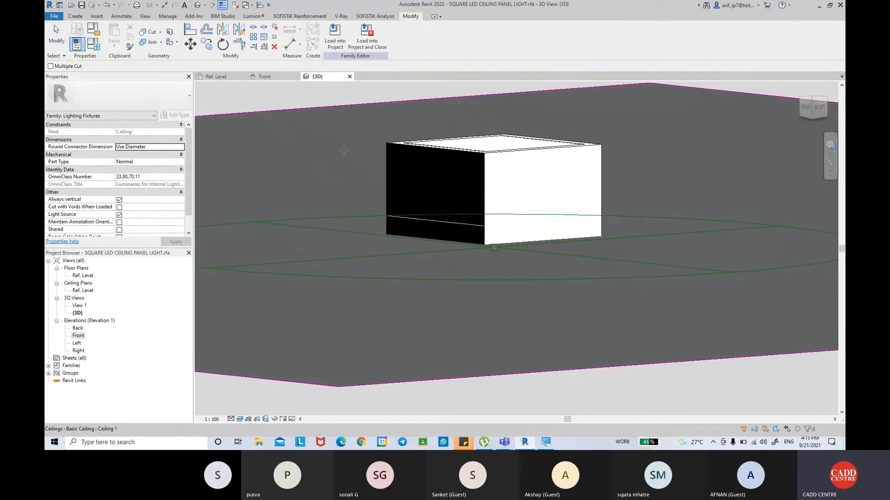
click(390, 217)
click(356, 387)
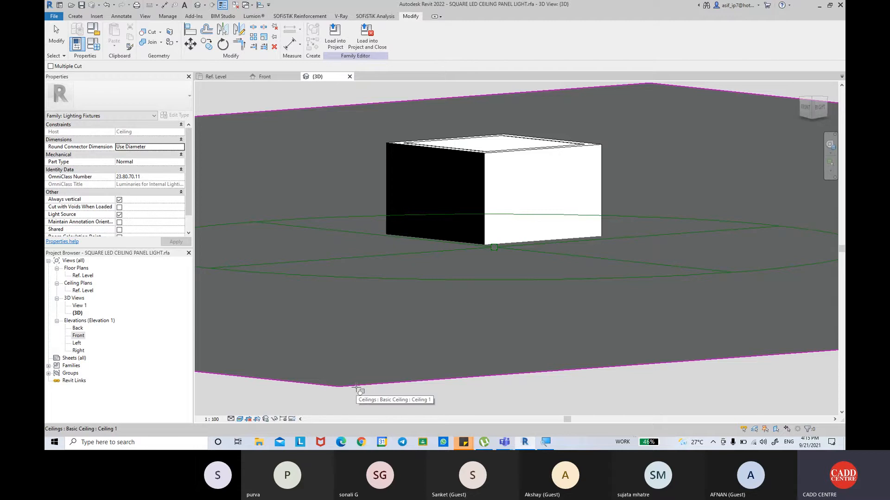
Examine the ceiling cut around the fixture's base in 3D and save the light family.
shift+middle_drag(356, 388, 465, 341)
scroll(487, 241, up, 3)
shift+middle_drag(487, 238, 487, 278)
scroll(454, 272, up, 1)
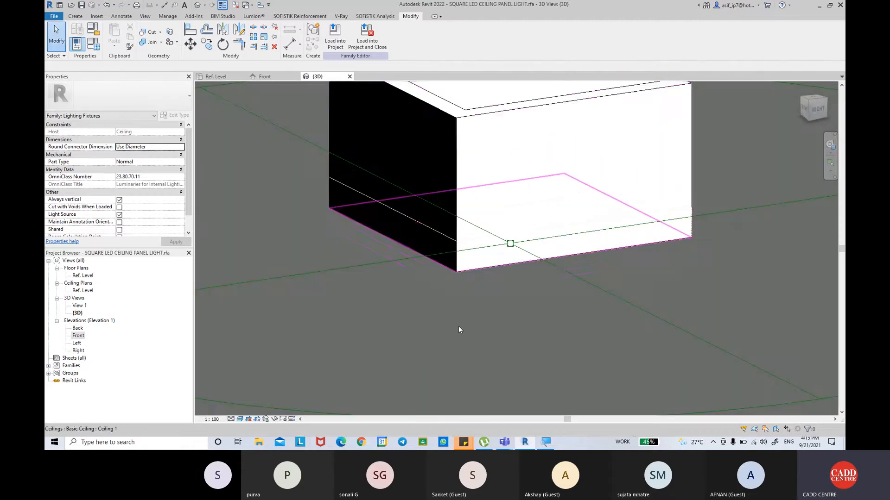
scroll(459, 327, down, 3)
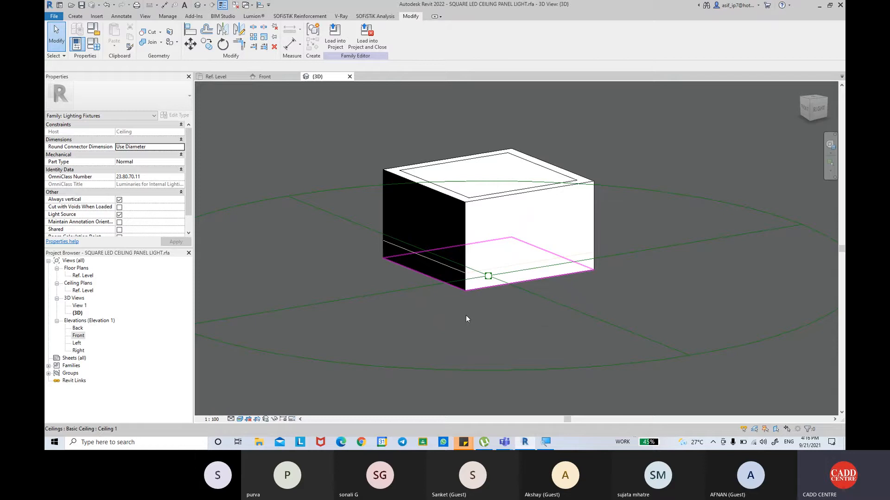
shift+middle_drag(403, 185, 438, 207)
click(82, 5)
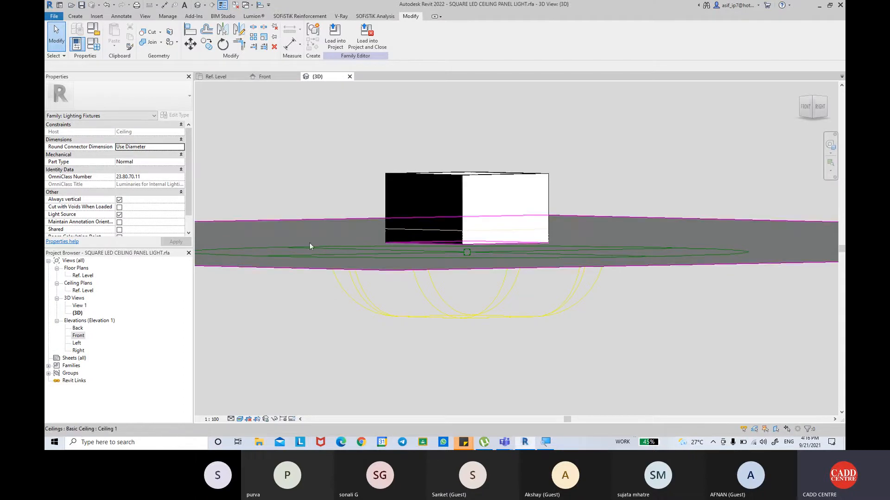
Open the recent CEILING.0002 project, frame the decorative ceiling in 3D, and close the inactive views.
click(60, 5)
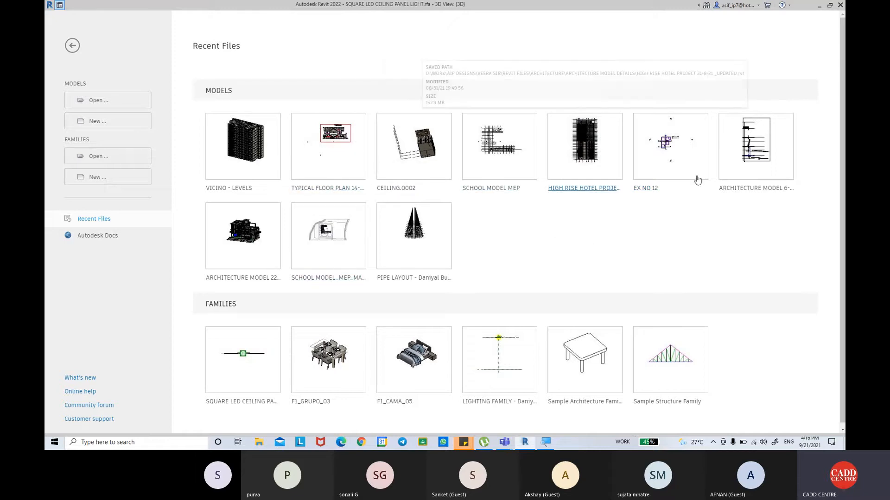
click(403, 176)
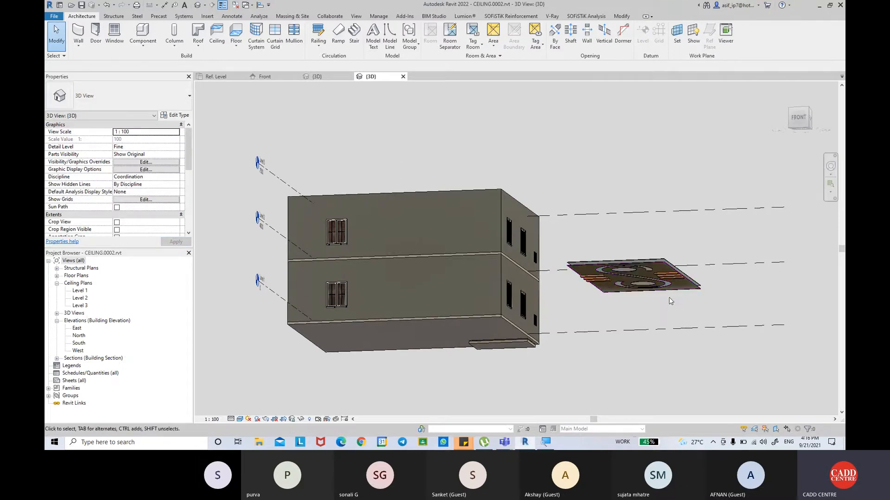
scroll(577, 291, up, 6)
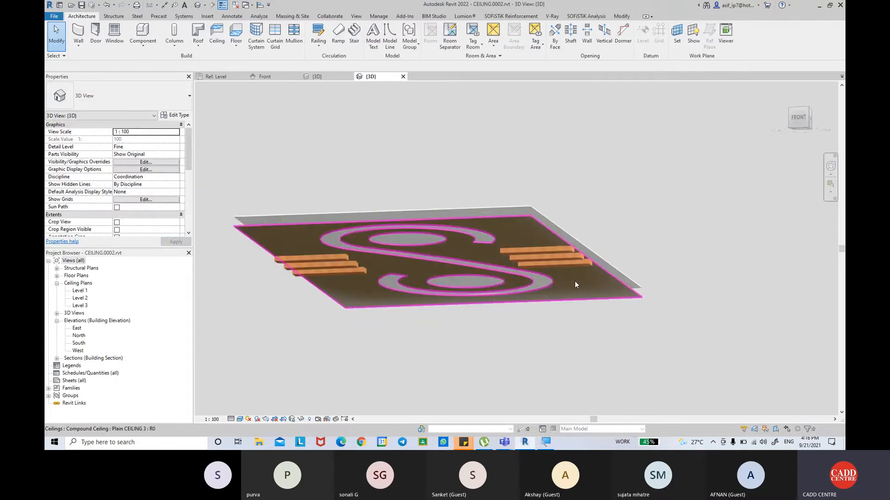
scroll(573, 284, up, 2)
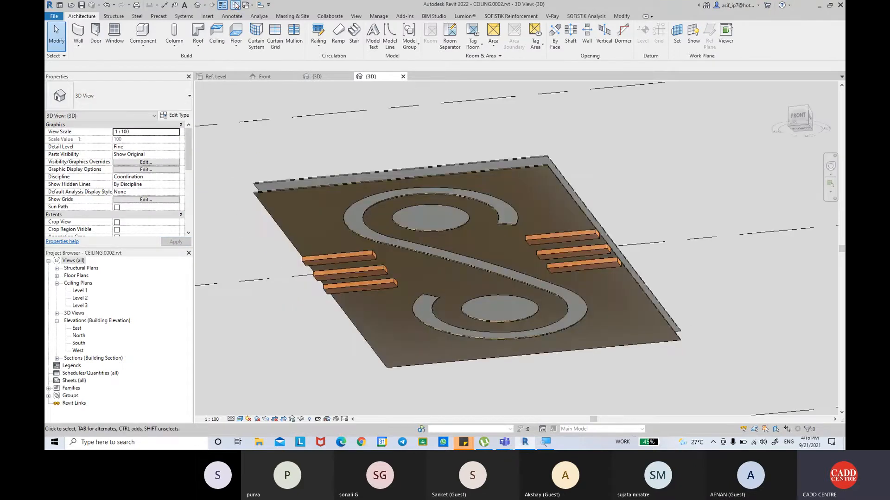
click(236, 5)
Load the square LED ceiling panel light family into CEILING.0002 and place one on the ceiling between the curved cutout and the wooden strips.
click(214, 77)
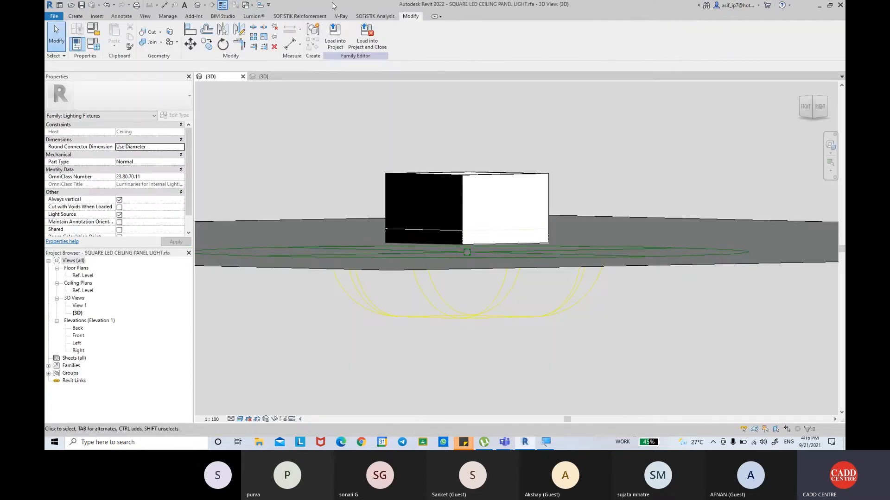
click(328, 36)
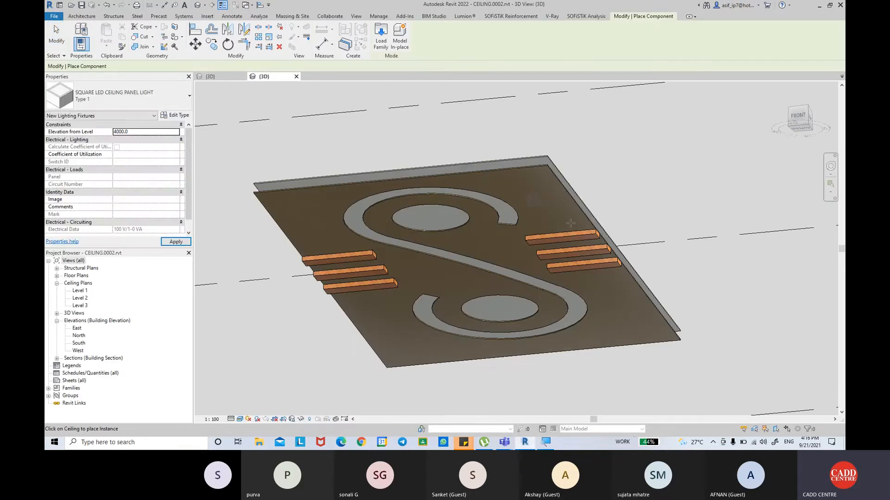
key(Escape)
Examine the placed panel light from below, temporarily hide it, and inspect the opening it cuts in the ceiling.
scroll(552, 209, up, 3)
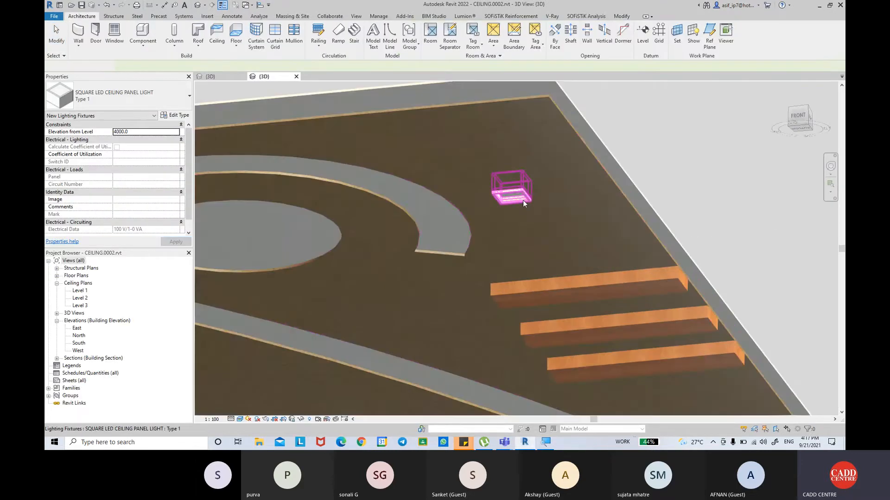
click(523, 200)
shift+middle_drag(523, 200, 484, 190)
scroll(482, 189, up, 3)
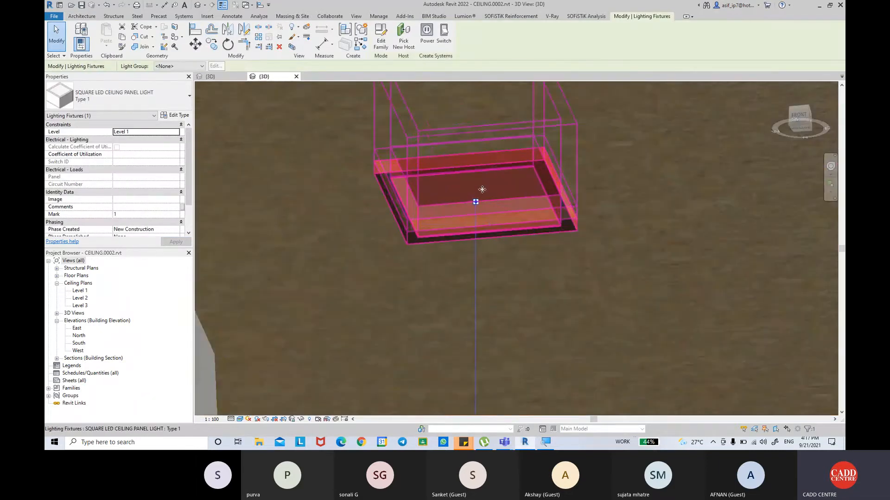
click(626, 239)
shift+middle_drag(627, 238, 546, 211)
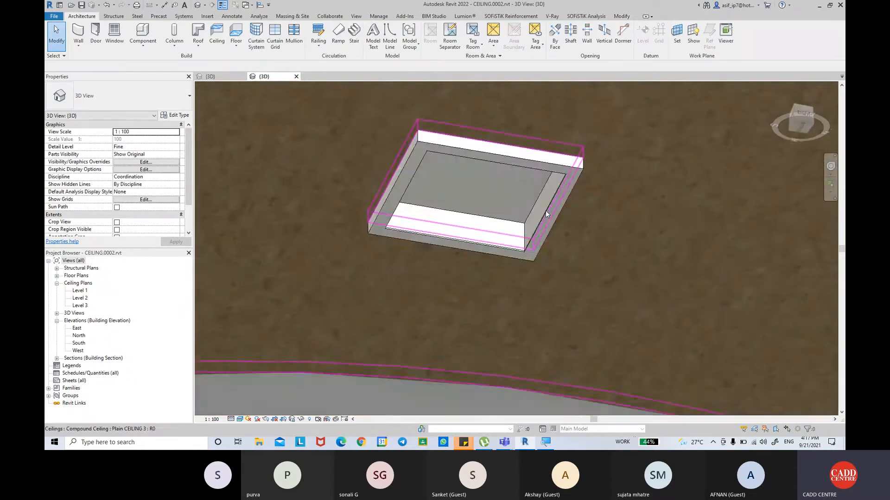
click(563, 203)
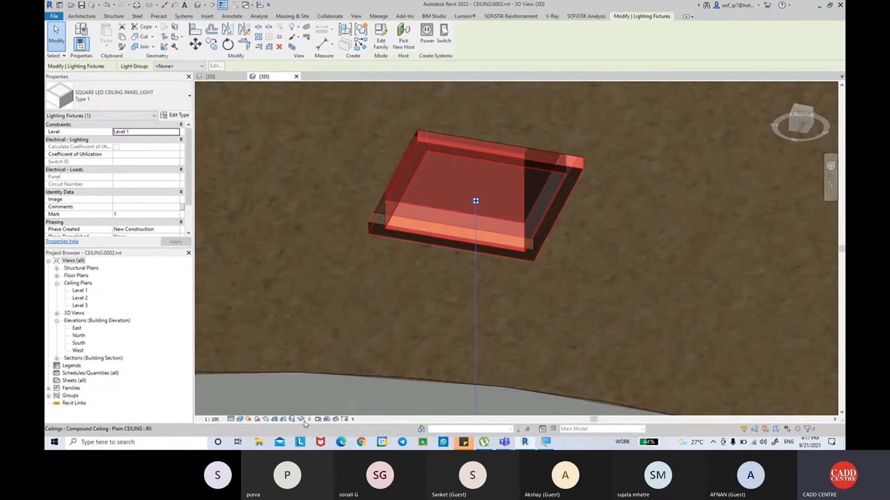
key(Escape)
key(h)
key(h)
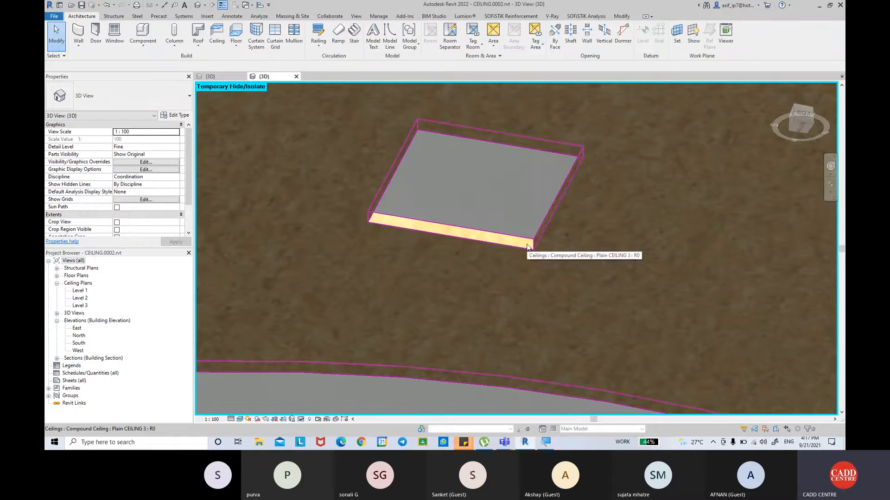
shift+middle_drag(527, 247, 605, 182)
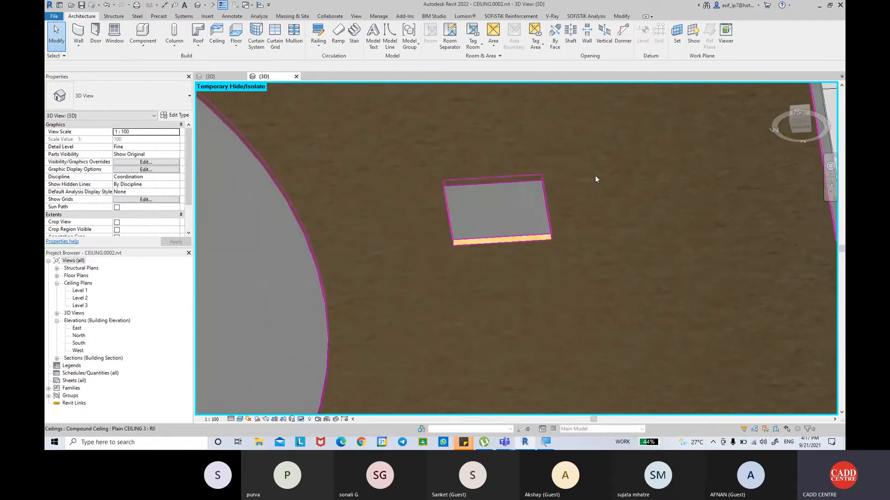
scroll(595, 176, down, 4)
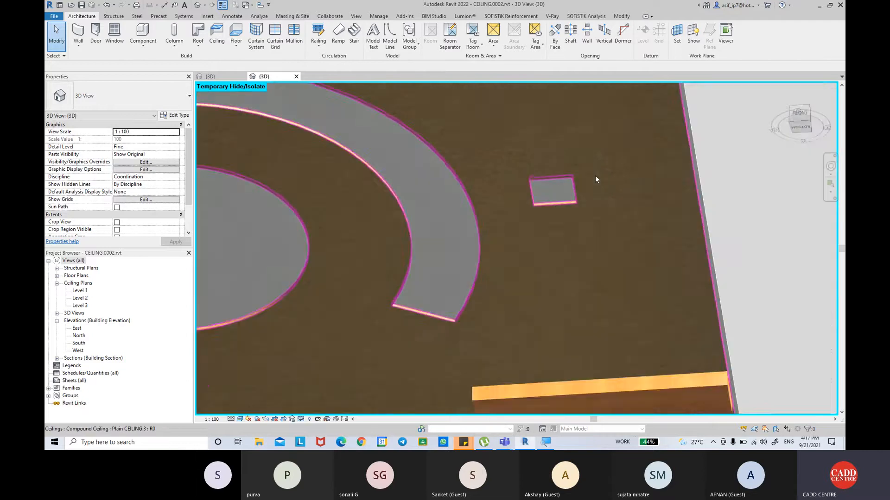
Reset the temporary hide and move the panel light away from the curved cutout towards the ceiling's outer edge.
click(300, 419)
click(317, 410)
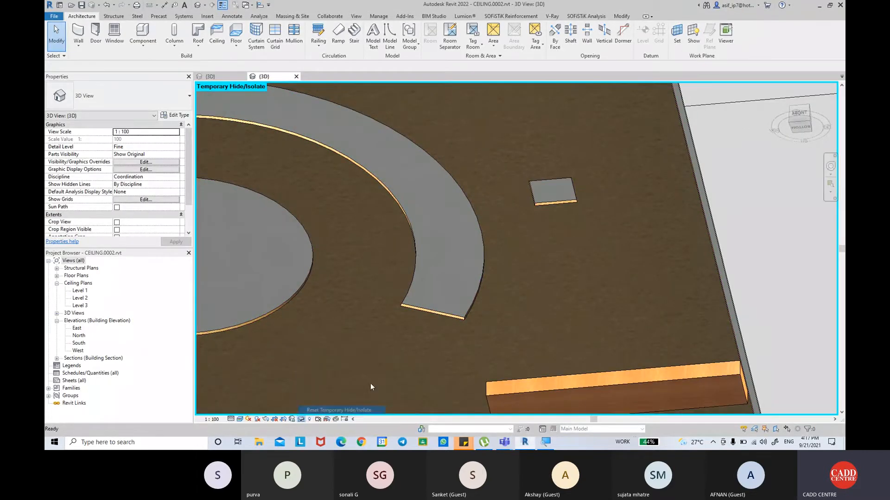
click(573, 194)
drag(573, 194, 610, 186)
key(Escape)
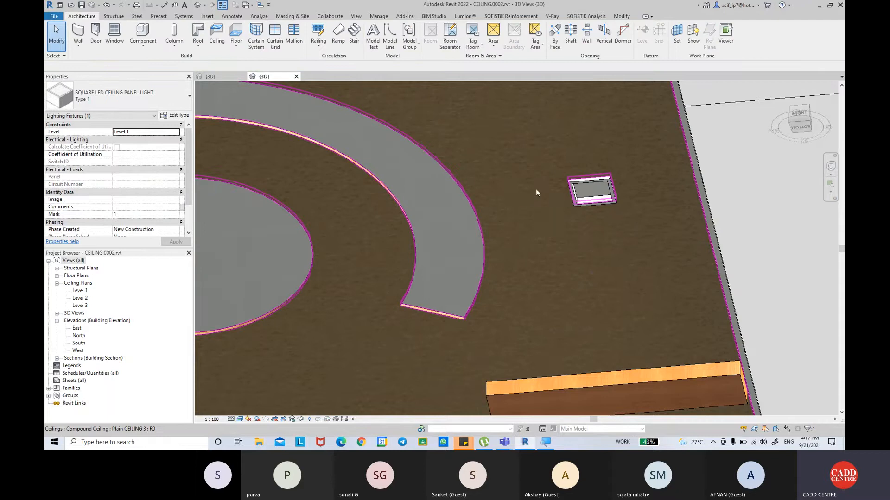
Select the panel light in the ceiling and isolate it with a selection box.
click(607, 193)
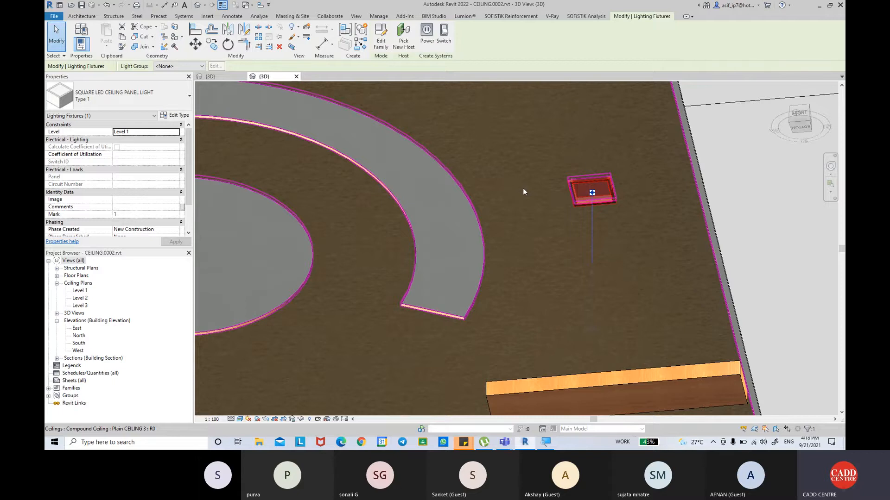
scroll(523, 191, down, 4)
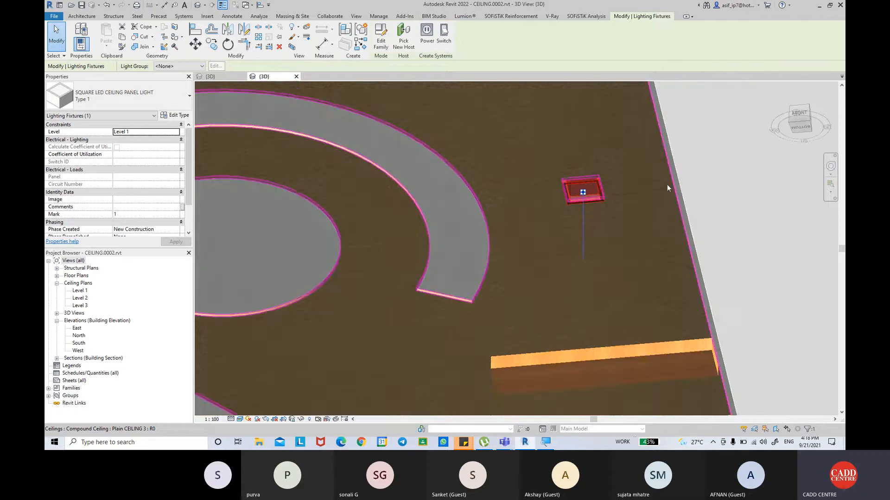
click(702, 193)
scroll(702, 193, down, 4)
scroll(660, 171, up, 2)
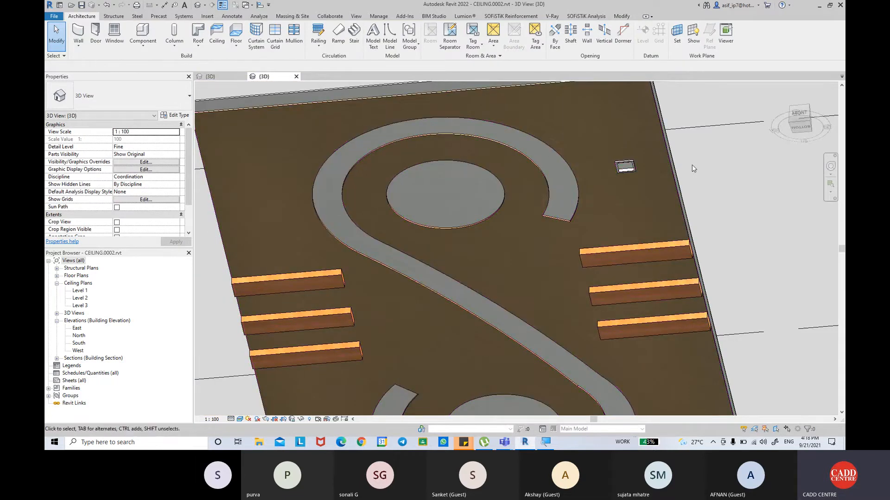
shift+middle_drag(691, 165, 595, 180)
click(597, 178)
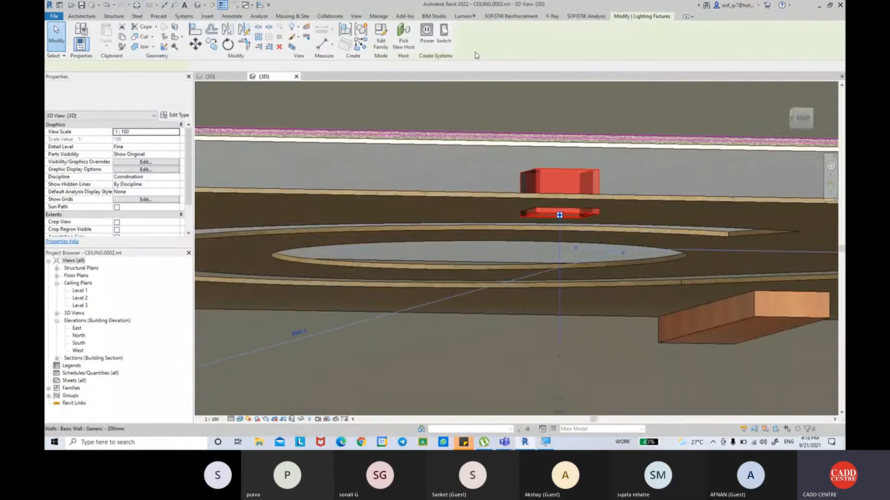
click(292, 47)
click(482, 187)
scroll(417, 259, up, 3)
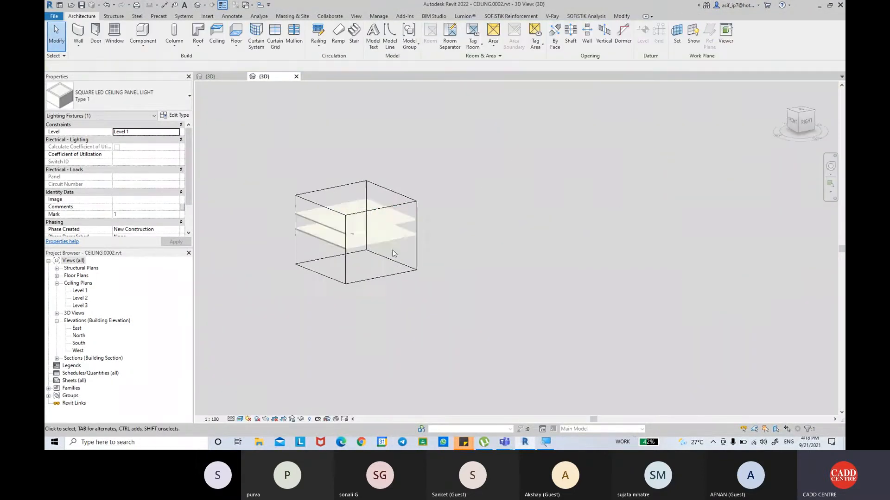
Move a side face of the section box inward to slice through the panel light, and inspect its section with the ceiling.
click(389, 259)
shift+middle_drag(389, 259, 390, 233)
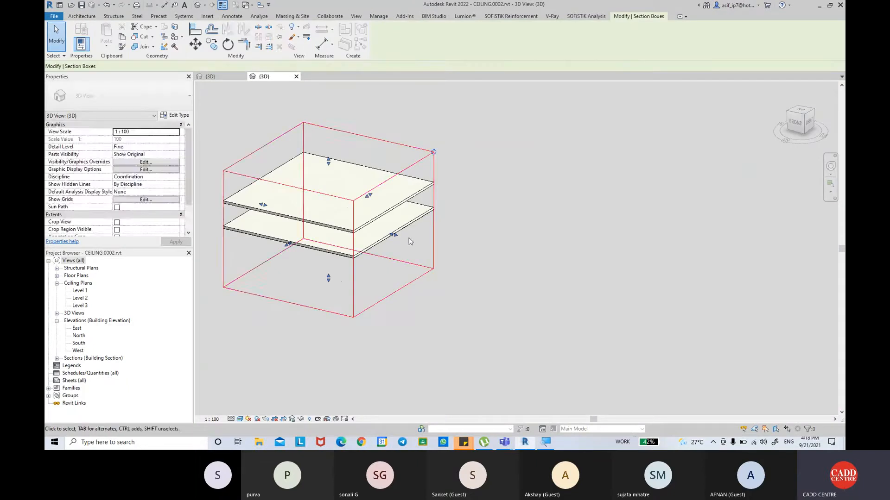
drag(394, 234, 345, 210)
scroll(372, 220, up, 2)
shift+middle_drag(398, 238, 392, 237)
scroll(324, 227, up, 4)
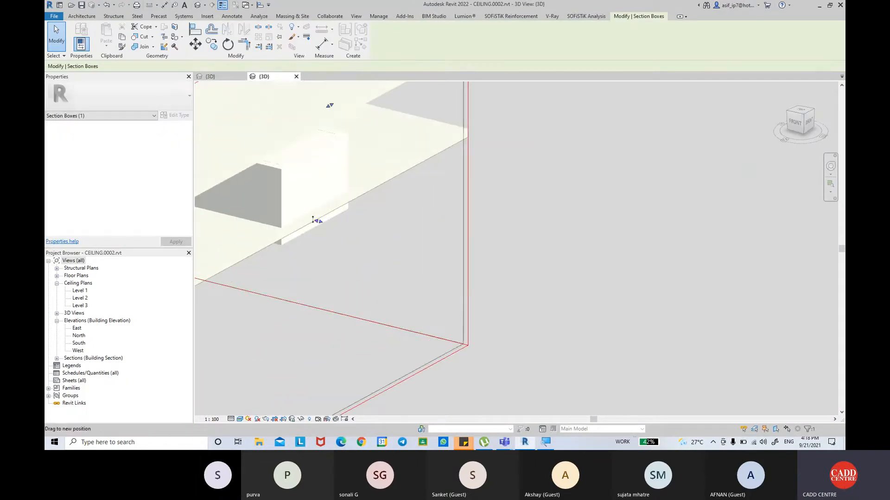
scroll(304, 218, down, 3)
shift+middle_drag(315, 224, 686, 254)
click(729, 271)
shift+middle_drag(758, 269, 694, 260)
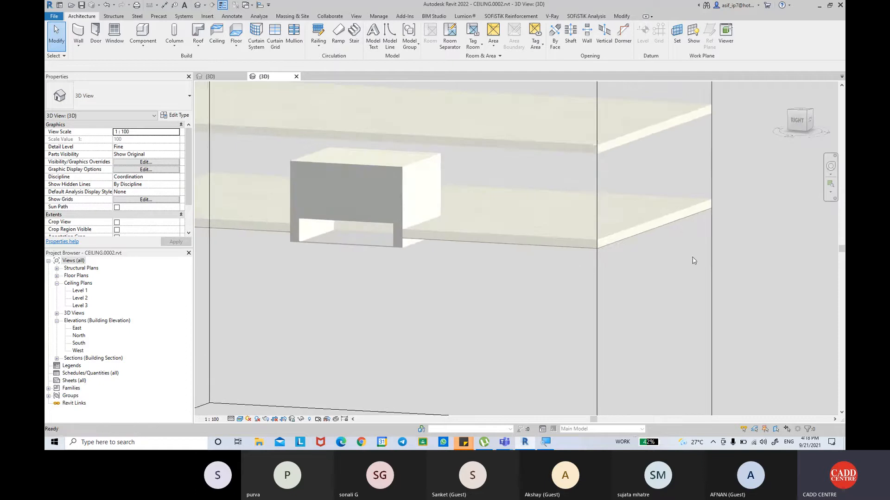
Switch to the Microsoft Teams meeting, admit the guest waiting in the lobby, and minimise the meeting window.
mouse_move(505, 442)
click(479, 413)
click(481, 232)
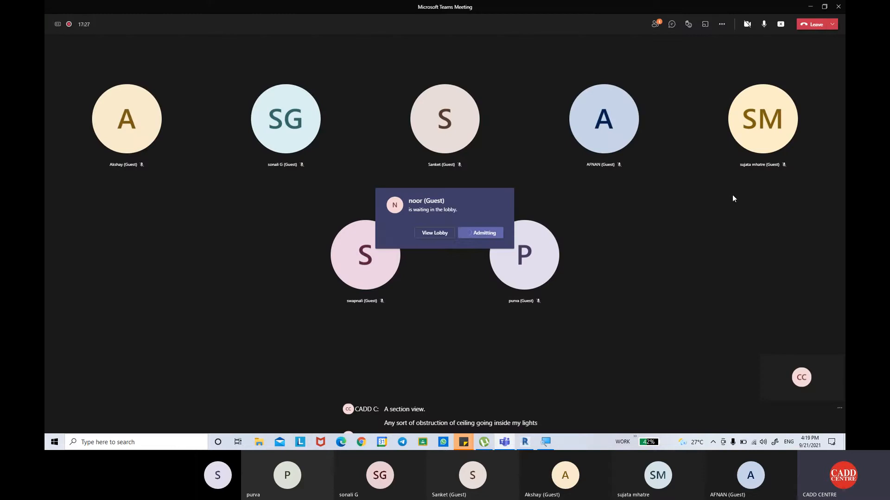
click(810, 7)
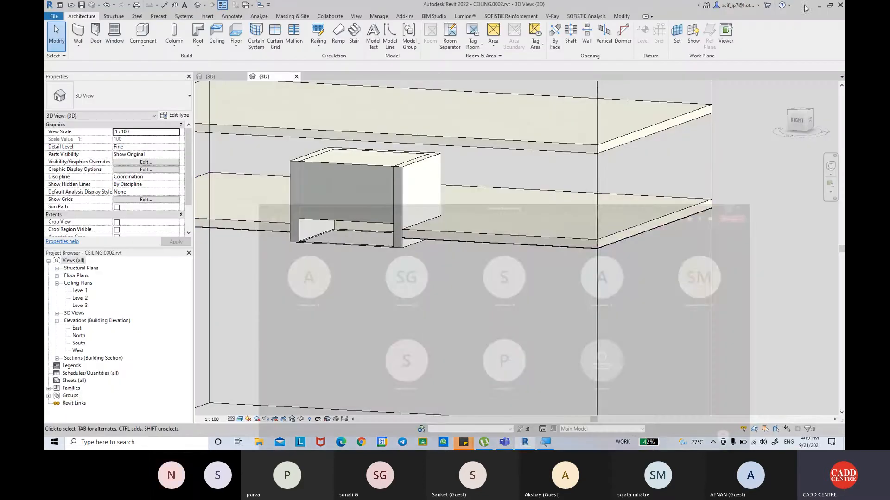
Examine the sectioned panel light from below where it passes through the ceiling opening.
shift+middle_drag(505, 291, 637, 302)
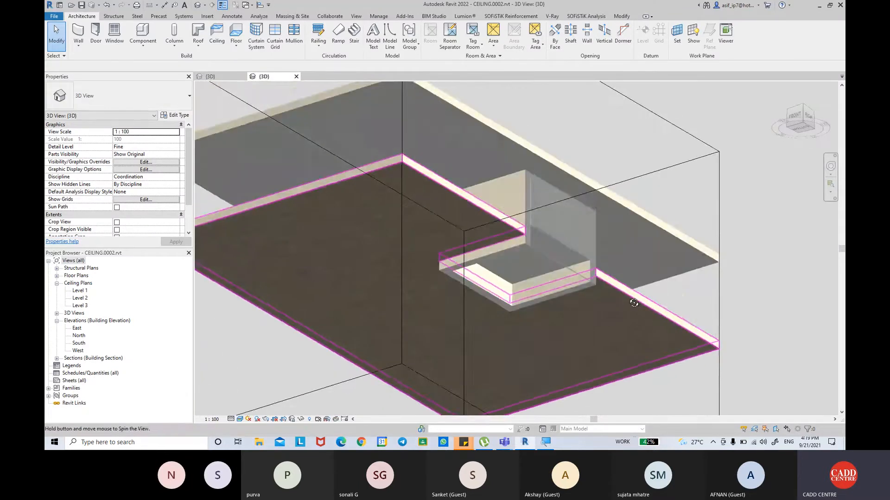
scroll(556, 265, up, 5)
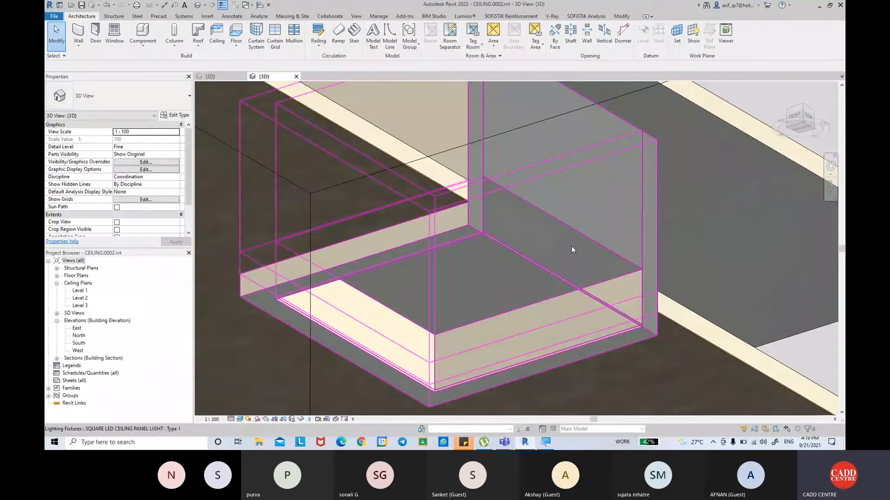
shift+middle_drag(576, 238, 580, 232)
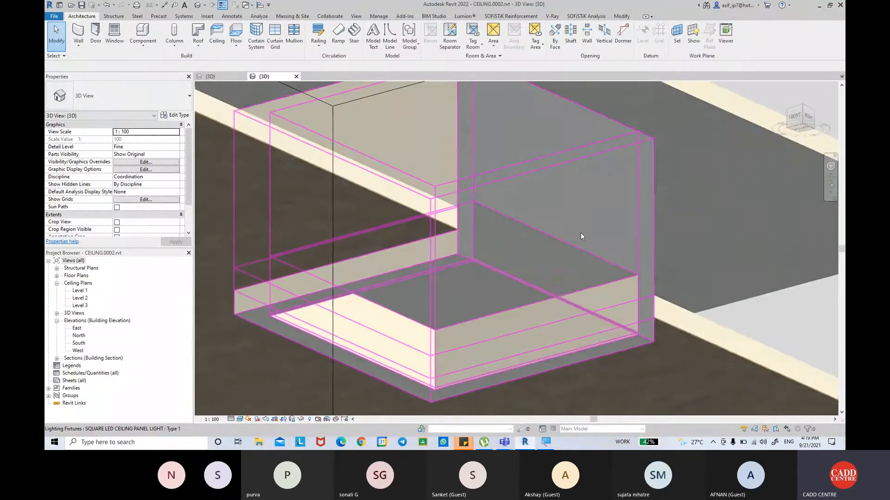
Try to set the FIXXTURE INSIDE THICKNESS of the panel light's Type 1 to 100.
click(646, 228)
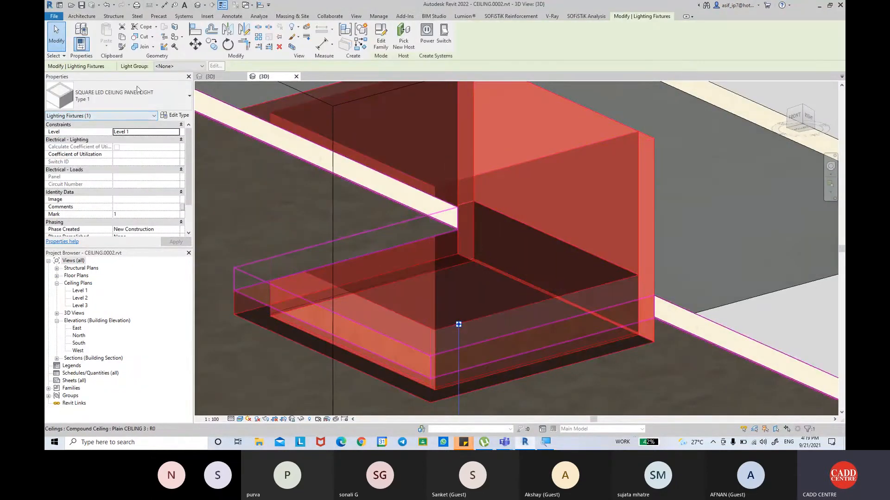
click(169, 115)
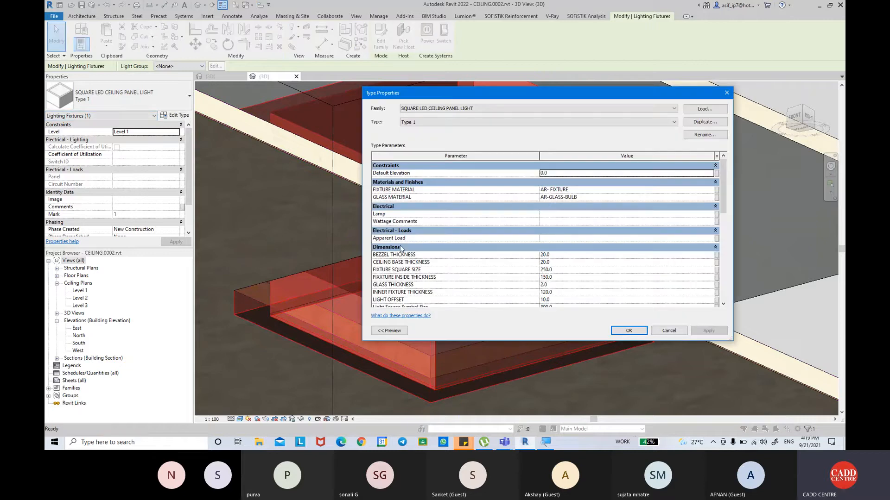
drag(359, 231, 586, 237)
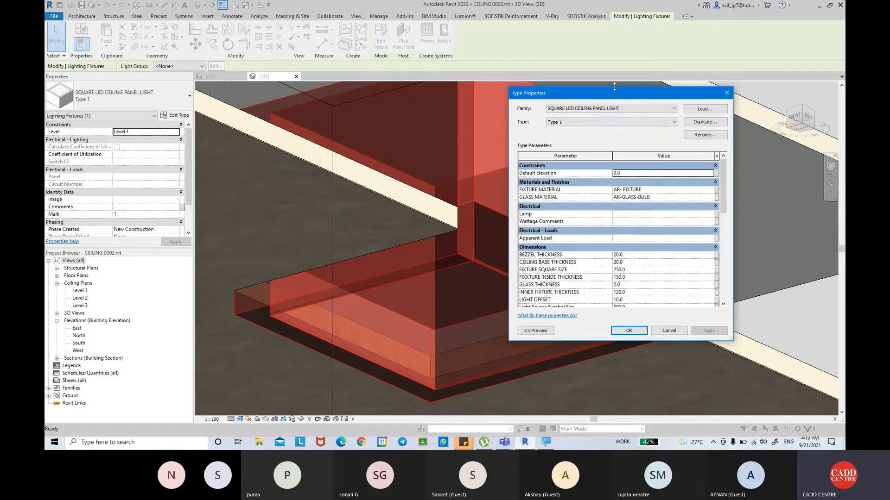
drag(613, 86, 614, 44)
click(640, 233)
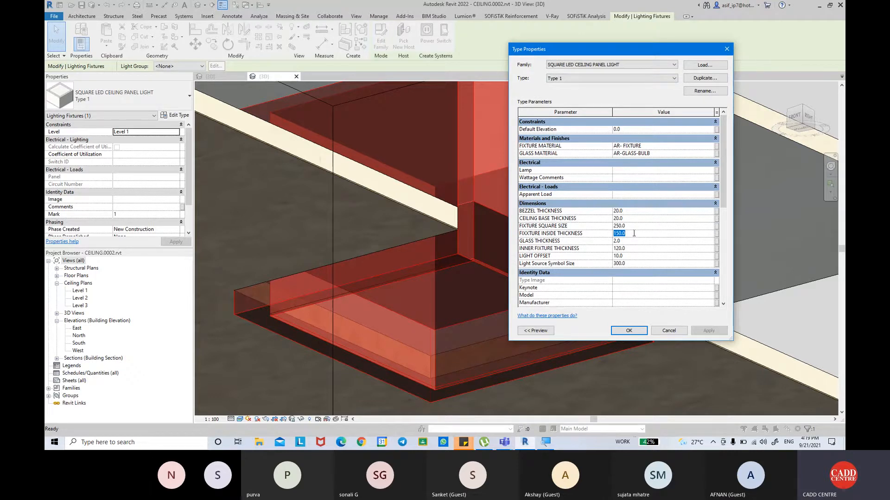
text(100)
click(717, 330)
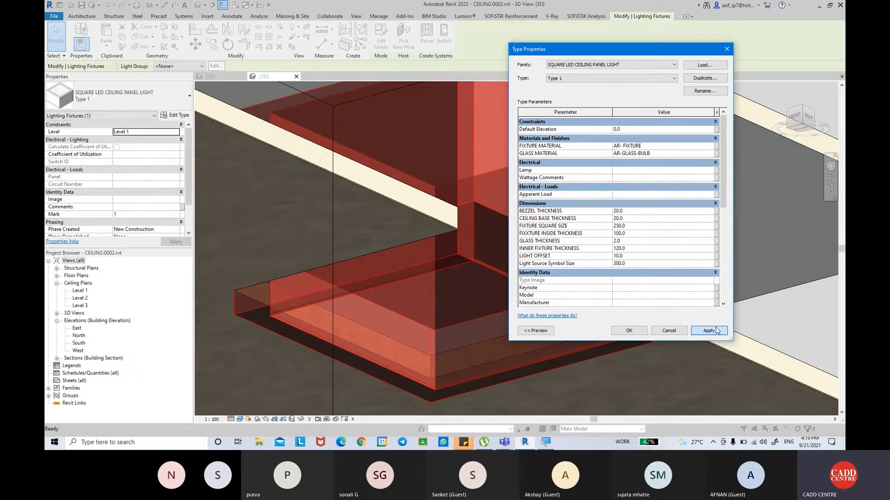
Delete the panel light instance that cannot cut its host, and undo the deletion.
click(579, 227)
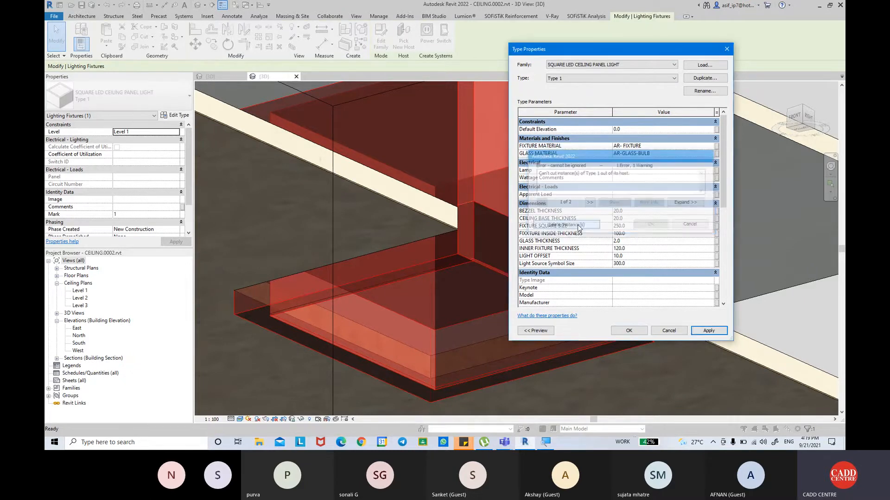
click(654, 330)
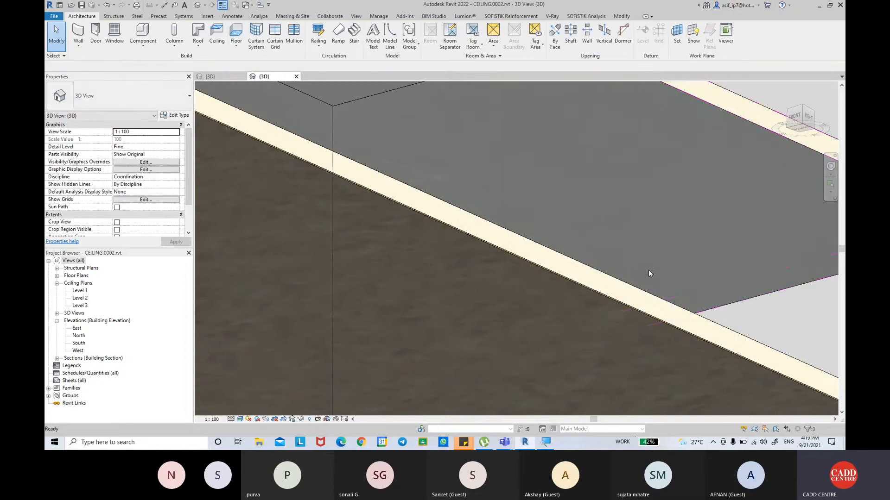
key(ctrl+z)
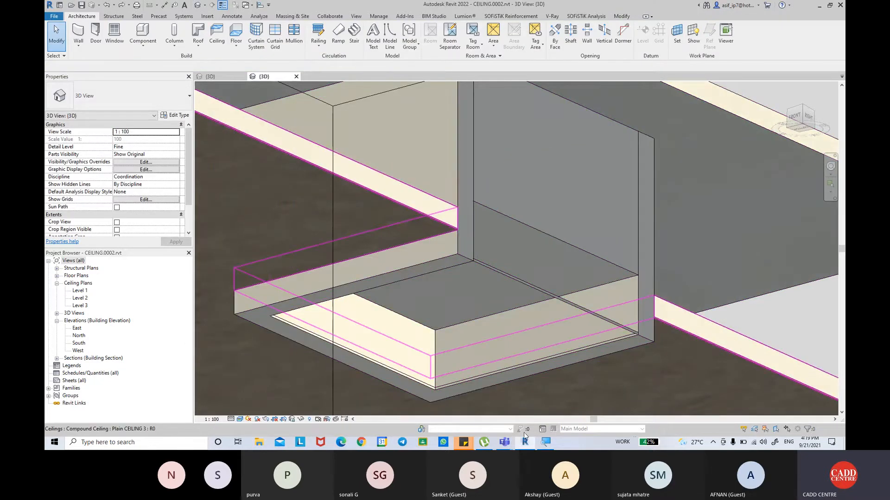
Admit the guest waiting in the Microsoft Teams lobby, and return to the Revit 3D view of the sectioned ceiling.
mouse_move(504, 442)
click(482, 407)
click(482, 232)
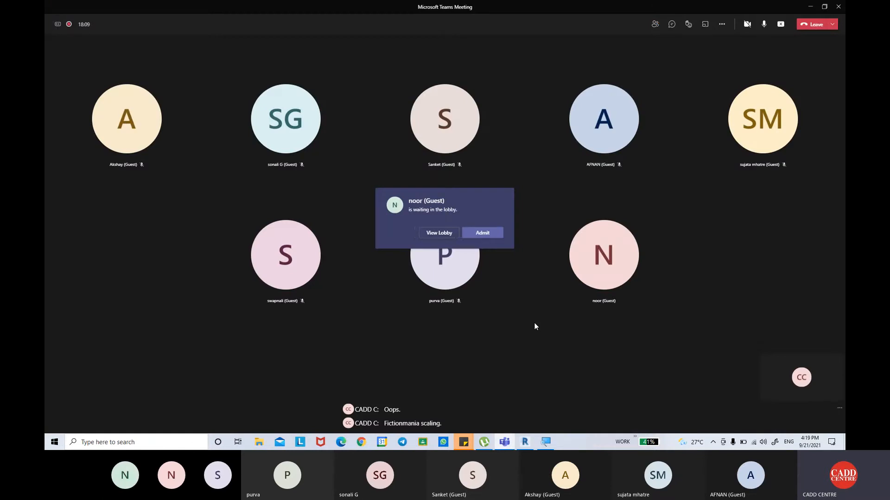
click(525, 442)
shift+middle_drag(540, 202, 446, 255)
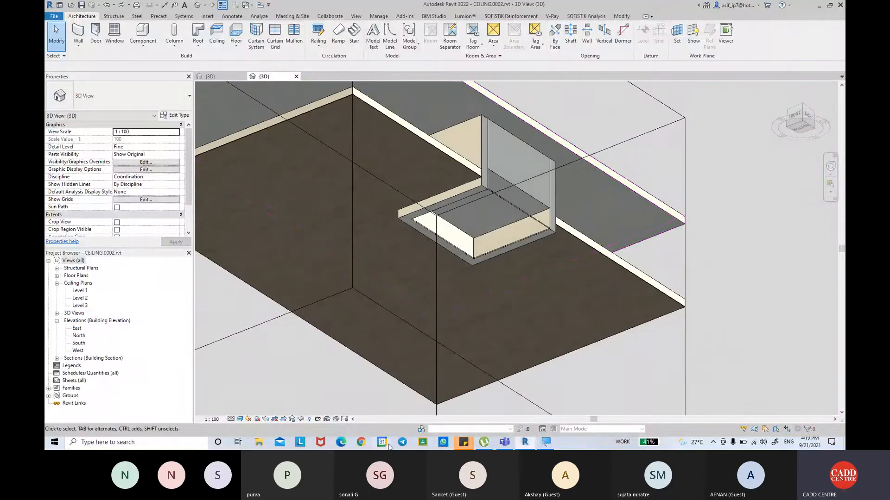
Switch to Google Chrome with the CADD CENTRE online profile and search Google Images for "wall track light".
click(361, 442)
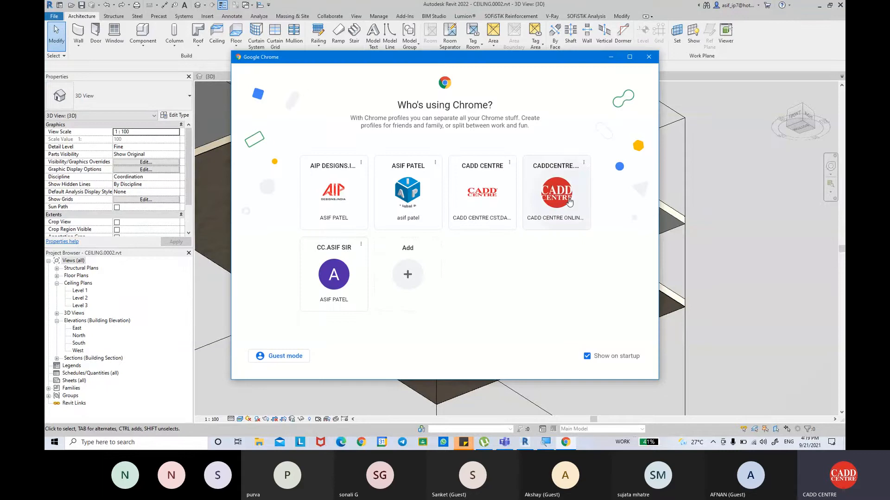
click(568, 203)
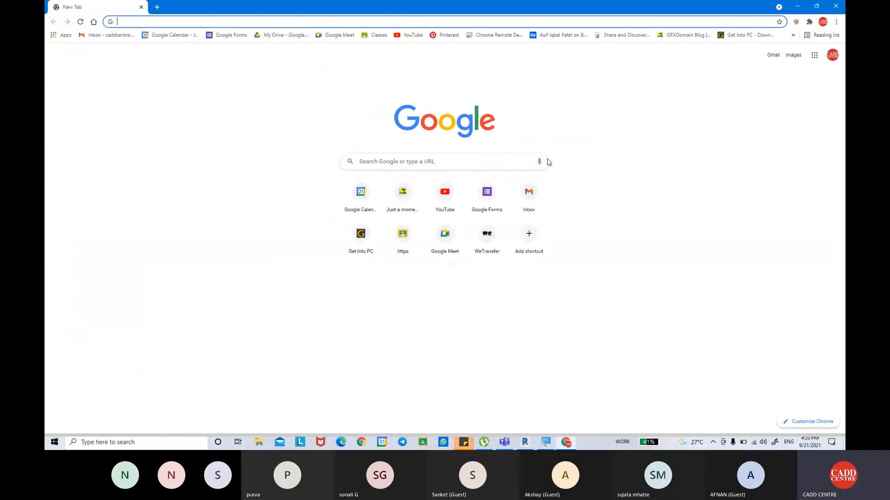
click(816, 13)
click(399, 161)
text(w)
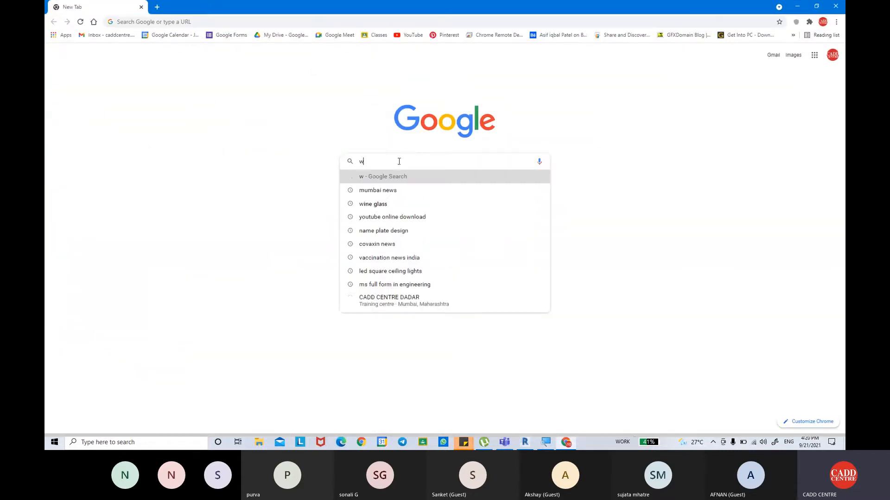
text(all track)
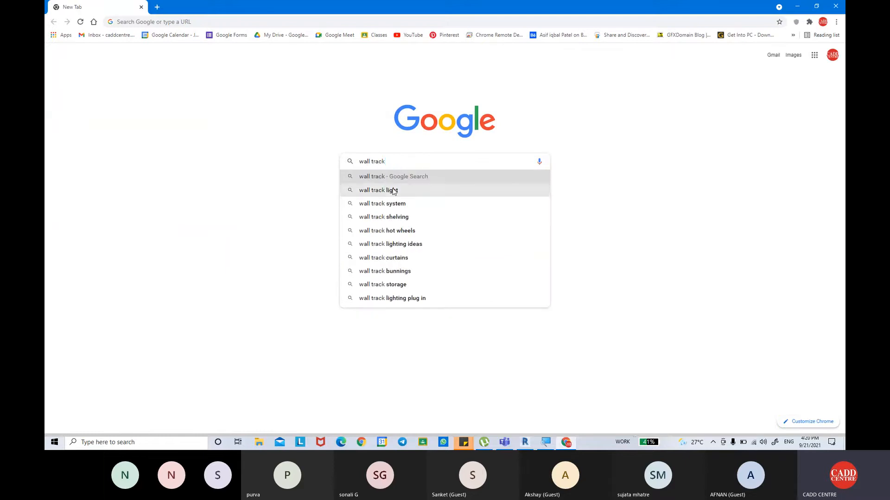
click(393, 191)
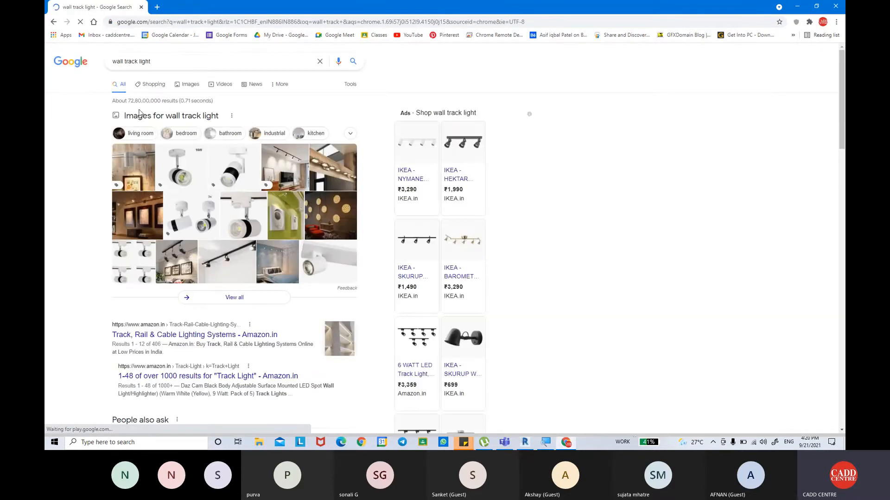
click(187, 88)
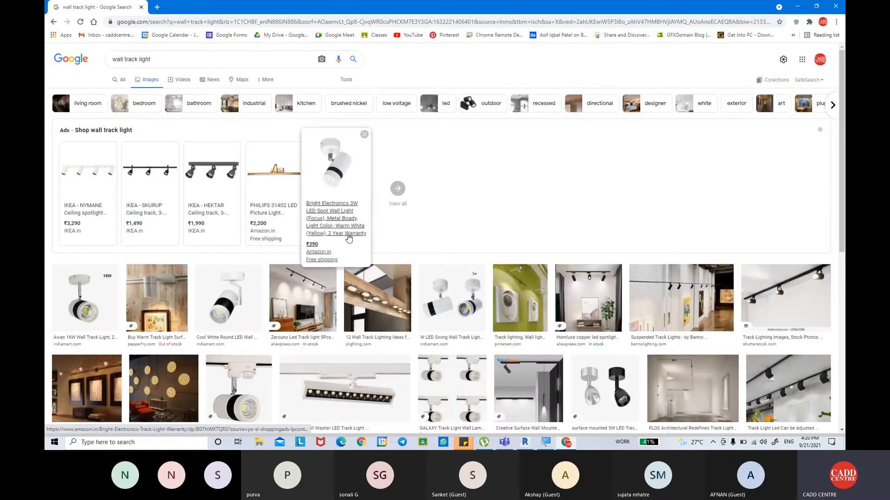
Examine the wall track light images for fixture designs, previewing the interior wall mount track lighting picture.
scroll(348, 238, down, 2)
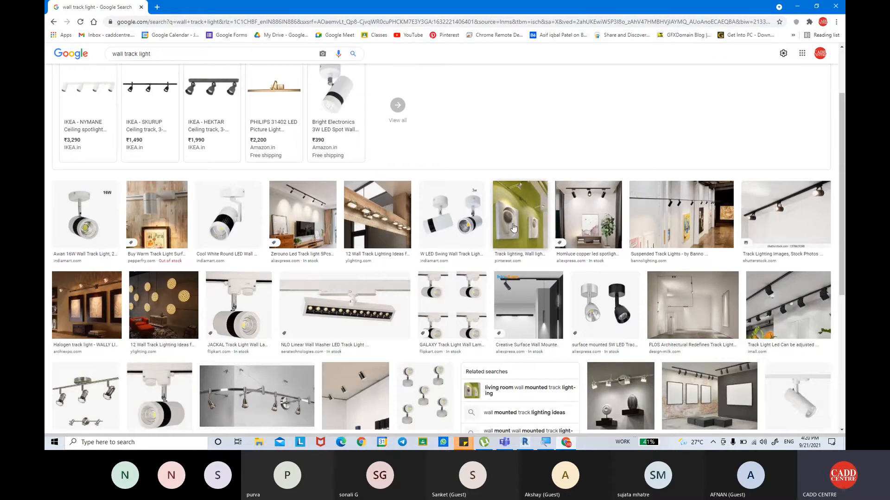
scroll(409, 343, down, 3)
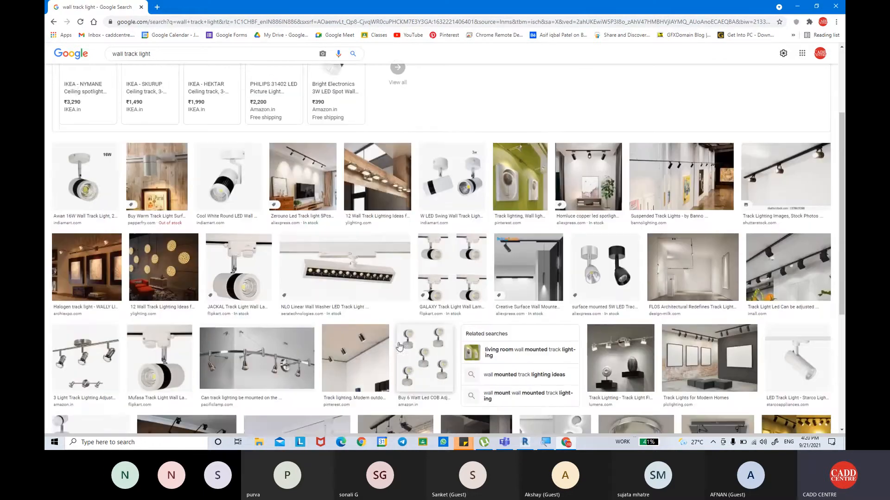
scroll(409, 343, down, 2)
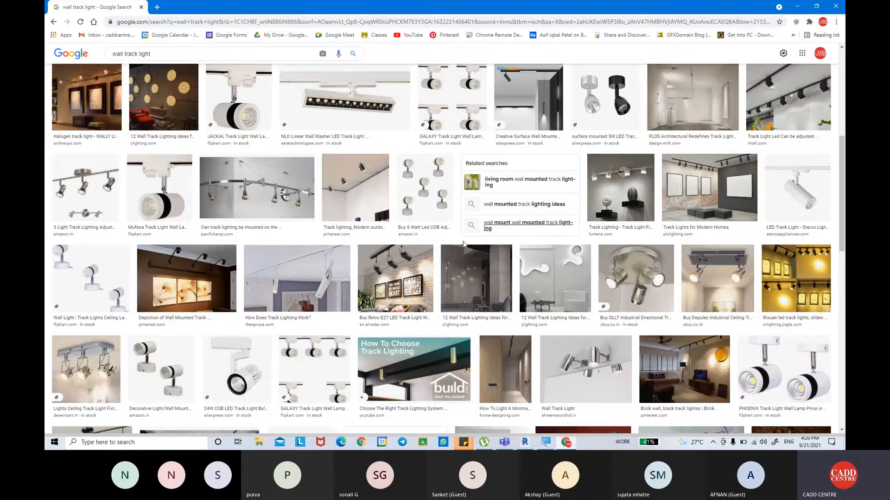
scroll(464, 245, down, 4)
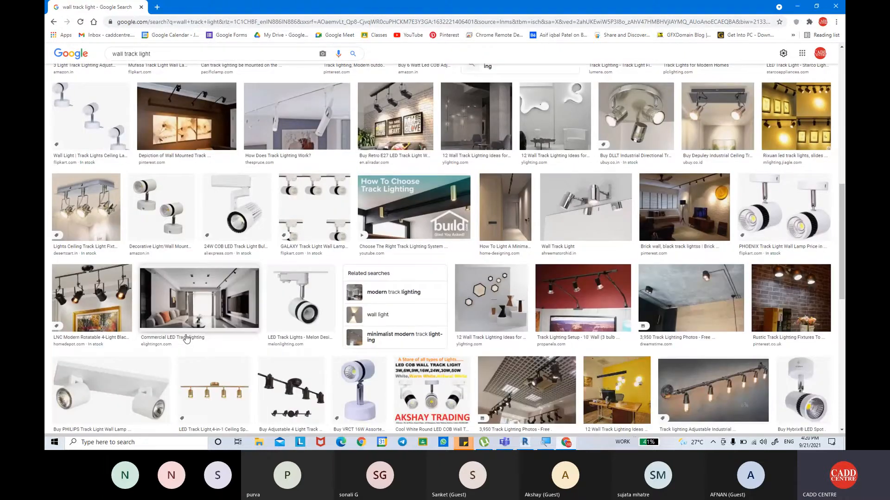
scroll(186, 339, down, 8)
scroll(423, 303, down, 2)
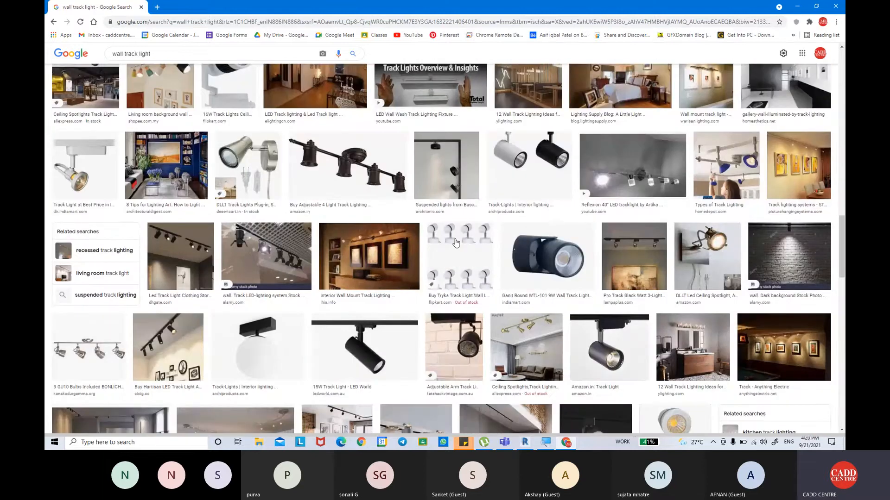
click(358, 250)
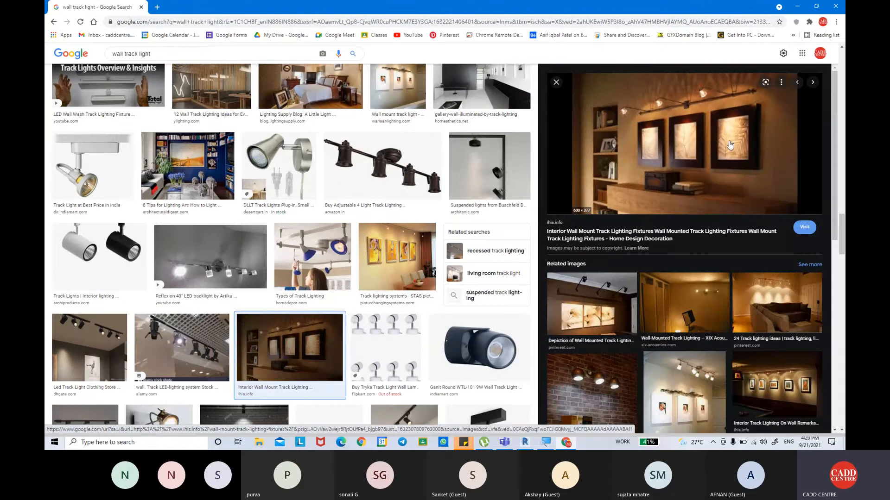
scroll(368, 239, down, 15)
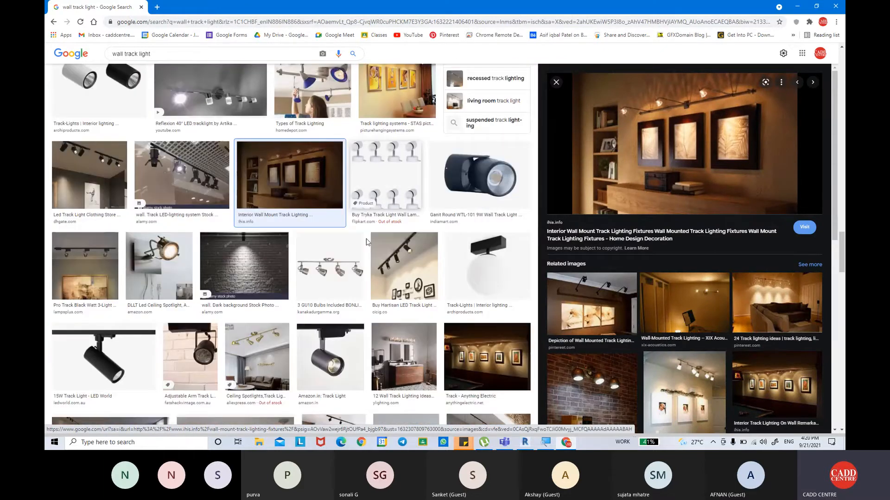
scroll(366, 244, down, 10)
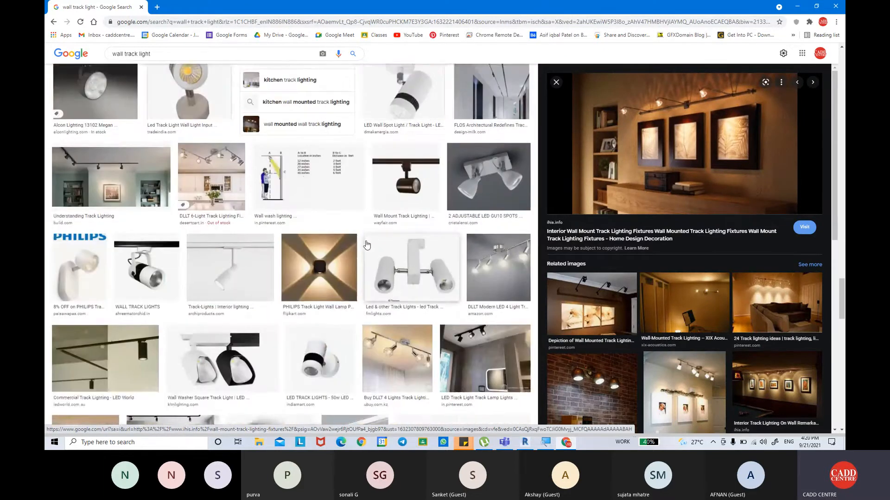
scroll(389, 283, up, 2)
scroll(390, 285, down, 7)
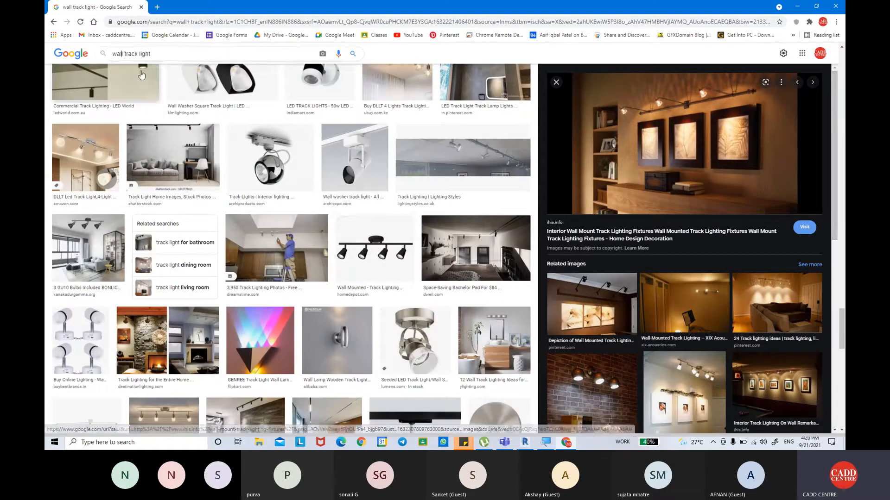
Change the image search to "track light" and browse the fixture designs.
key(BackSpace)
key(BackSpace)
key(BackSpace)
key(BackSpace)
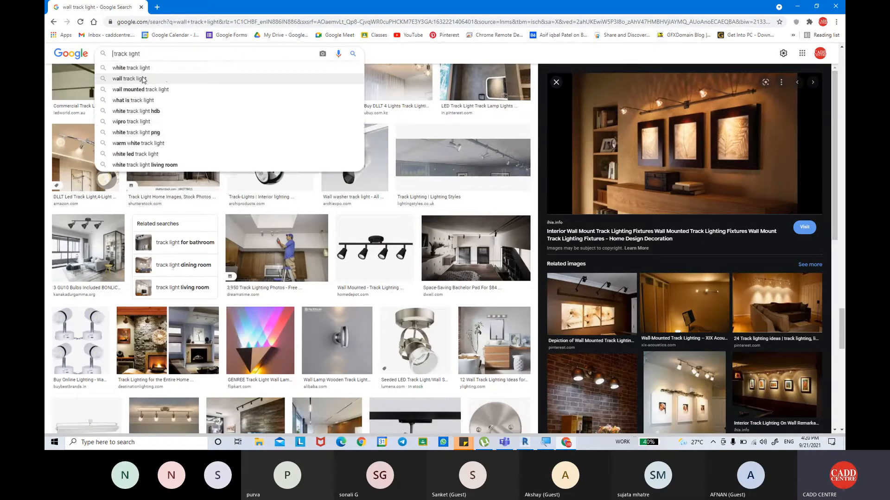
key(Return)
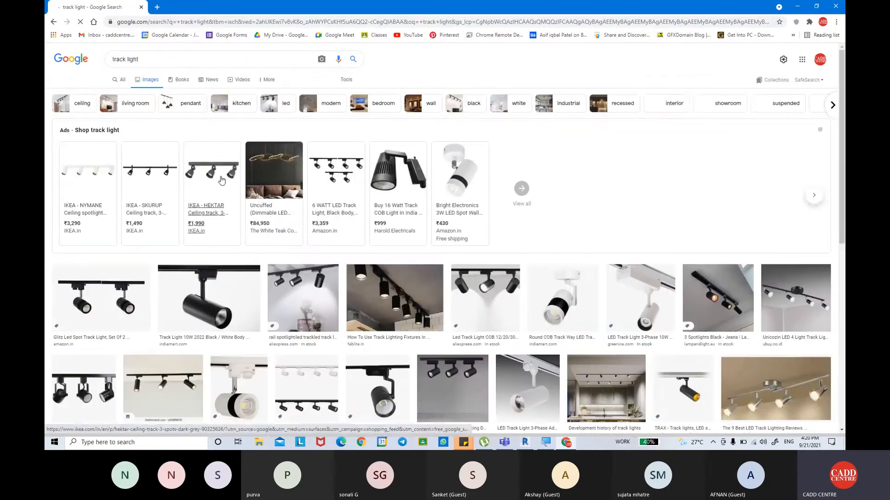
scroll(348, 241, down, 1)
scroll(348, 240, down, 6)
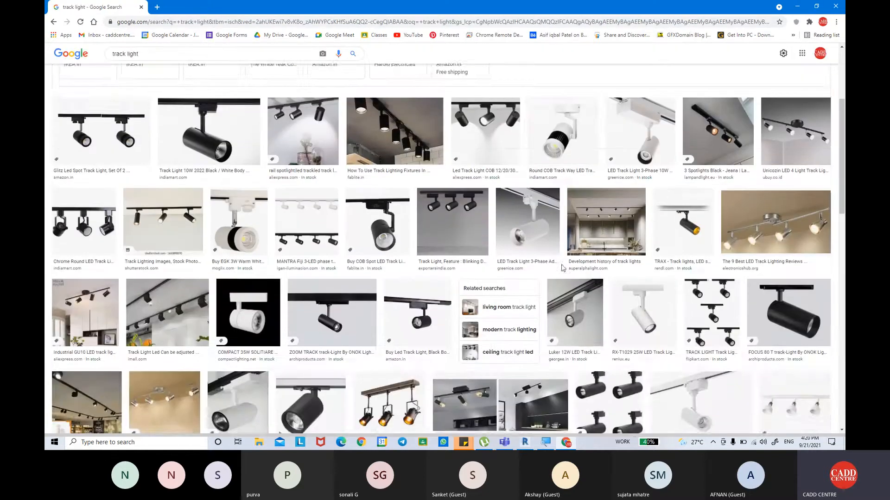
scroll(561, 269, down, 12)
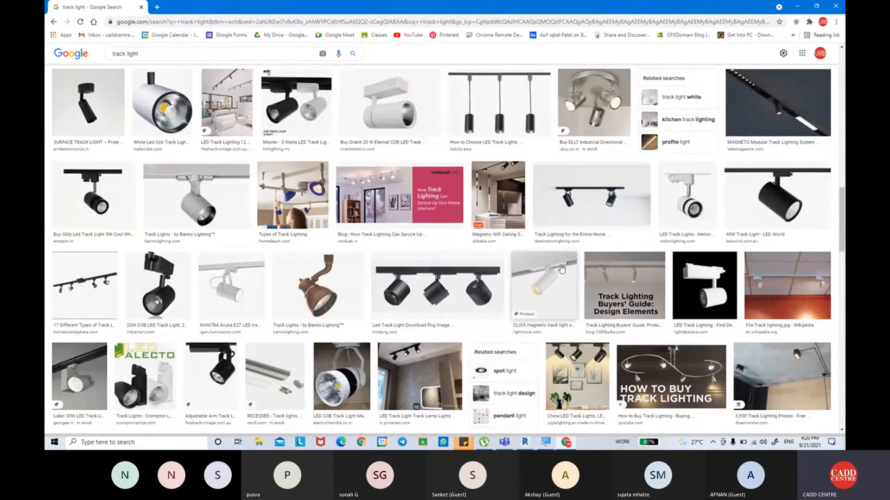
scroll(562, 269, down, 1)
scroll(562, 269, down, 15)
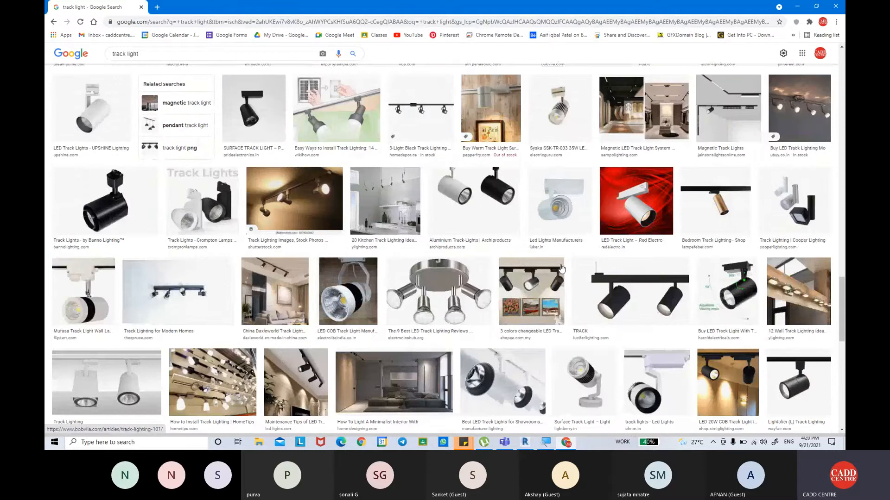
scroll(562, 269, up, 5)
Search the images for "wall light" and preview the PVC wall-mounted warm white cube light.
drag(142, 54, 100, 49)
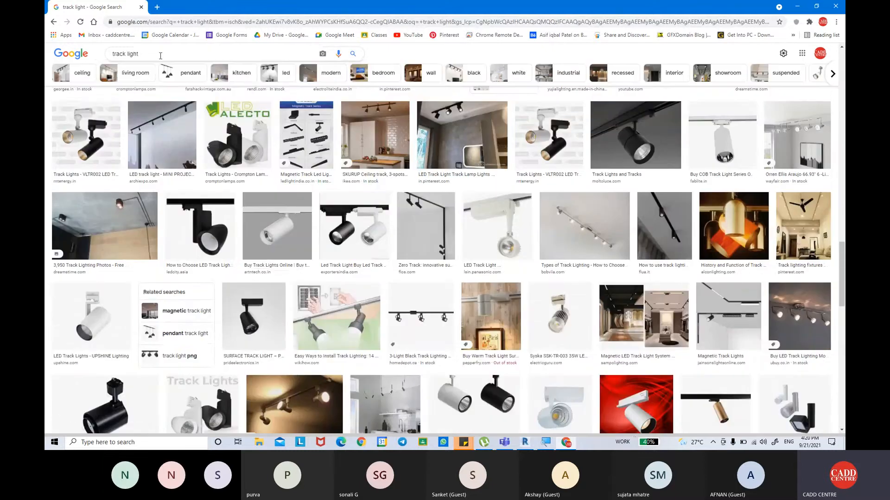
text(wal)
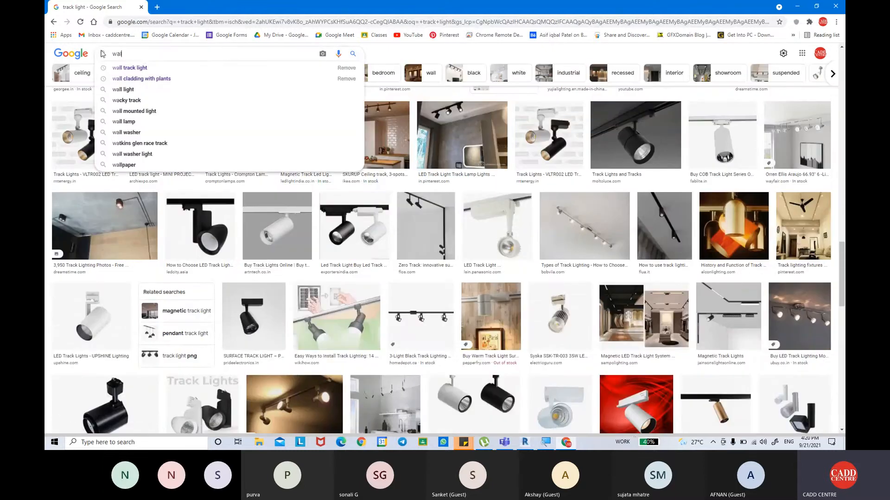
text(l)
click(126, 90)
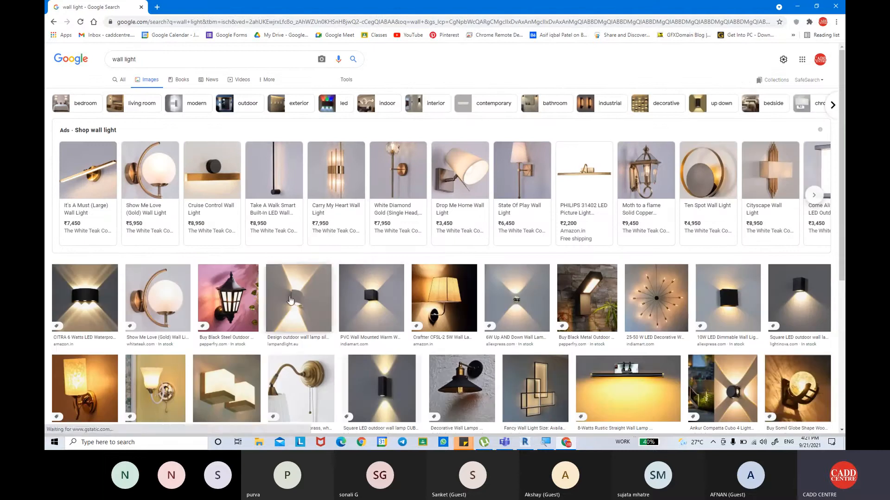
click(344, 298)
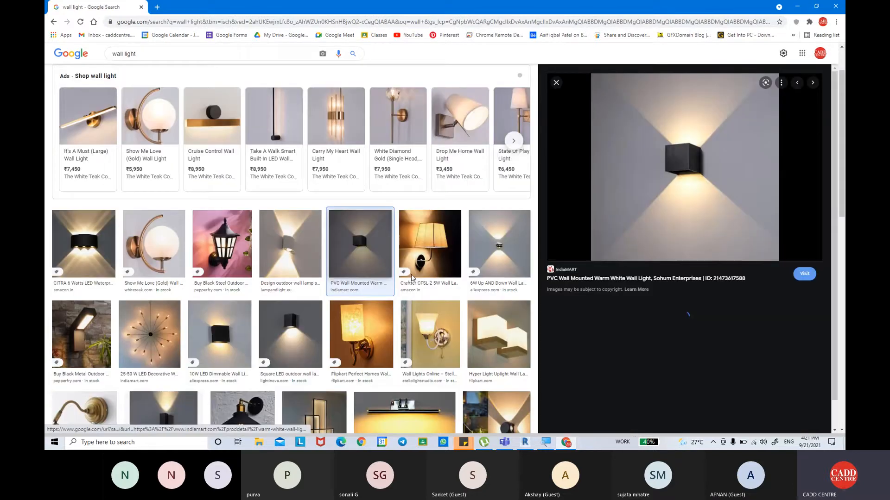
click(288, 328)
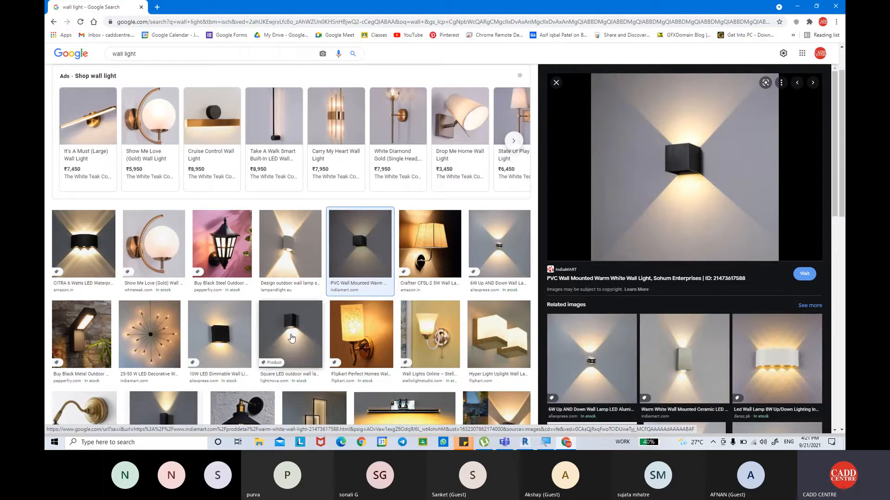
Compare the square LED TREND, CITRA rectangular up-down, PVC cube and CUBB 2 wall lamp images.
click(292, 335)
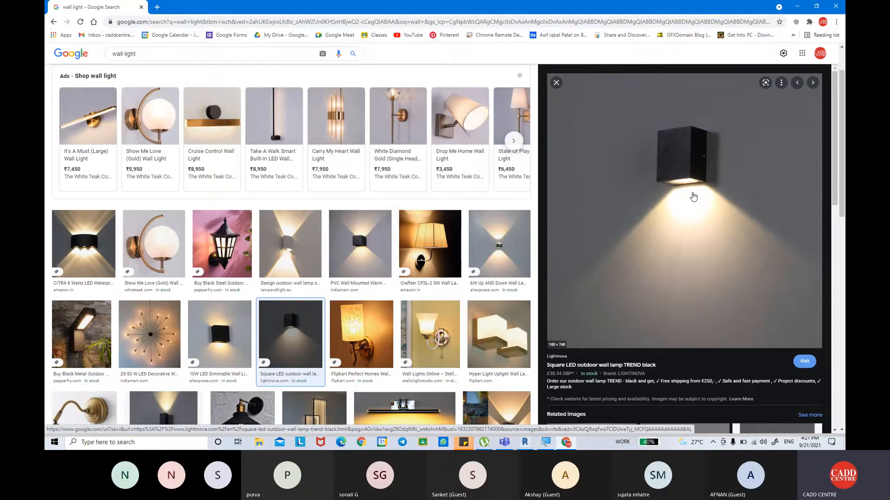
click(84, 243)
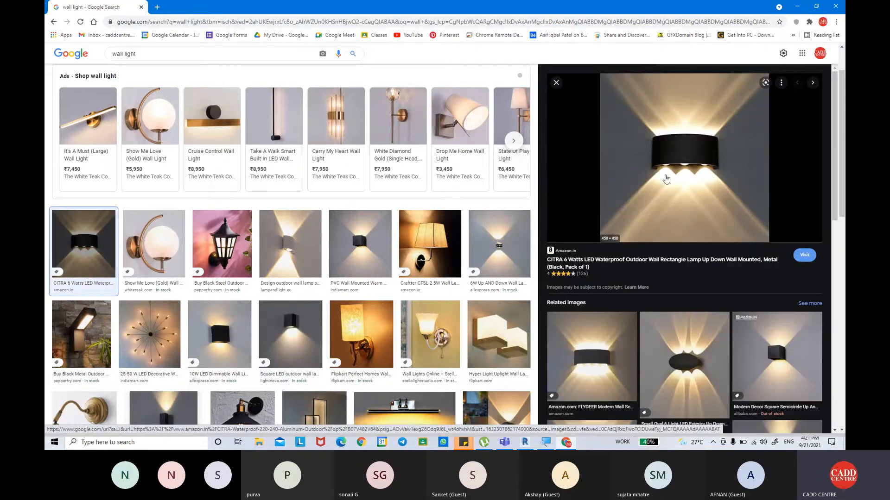
click(360, 244)
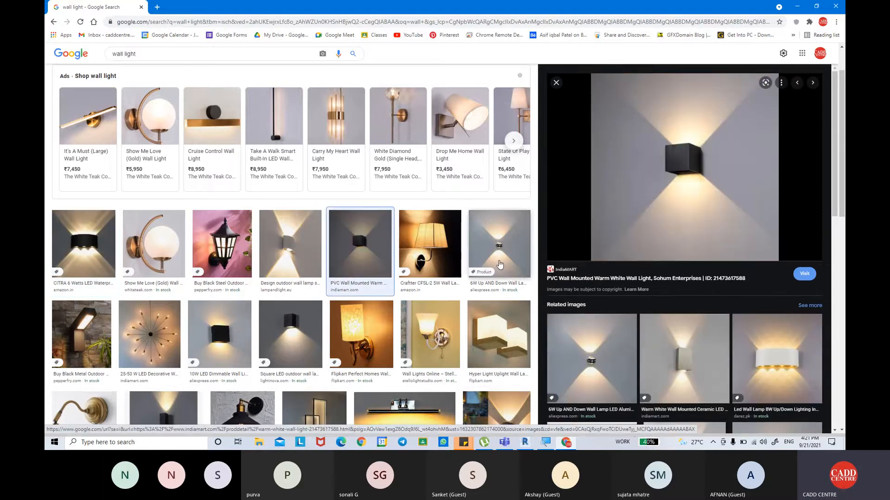
scroll(177, 322, down, 3)
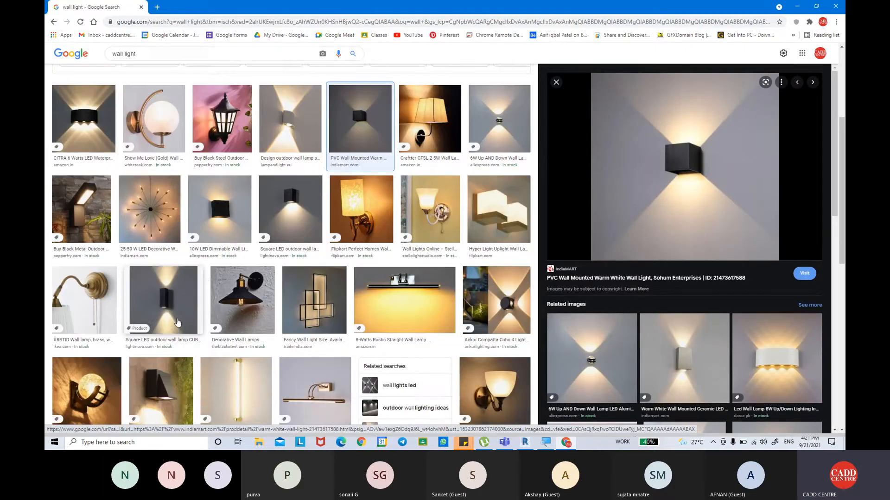
click(177, 322)
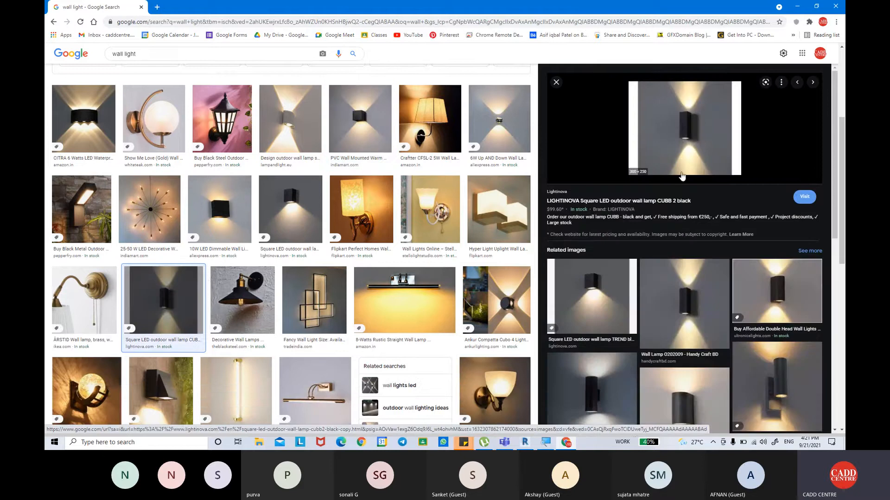
click(611, 274)
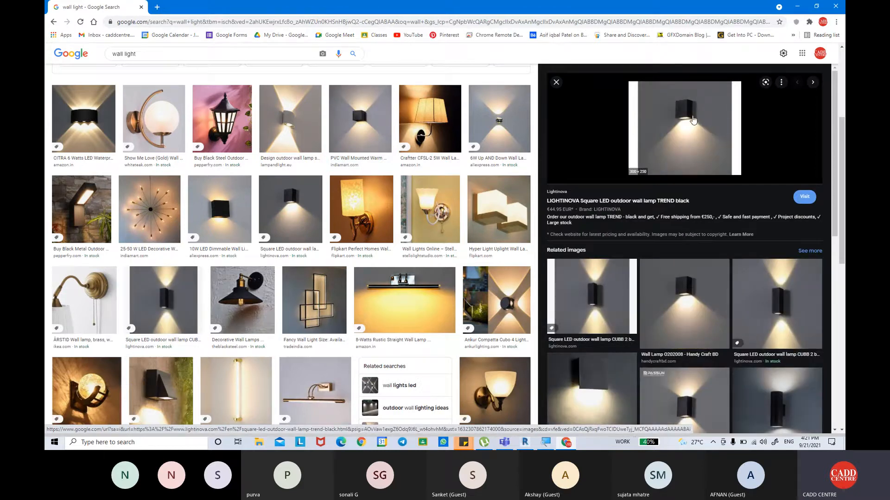
Open the related Wall Lamp O202008 image and save it to the Desktop as square-led-outdoor-wall-lamp-trend-black.jpg.
click(677, 319)
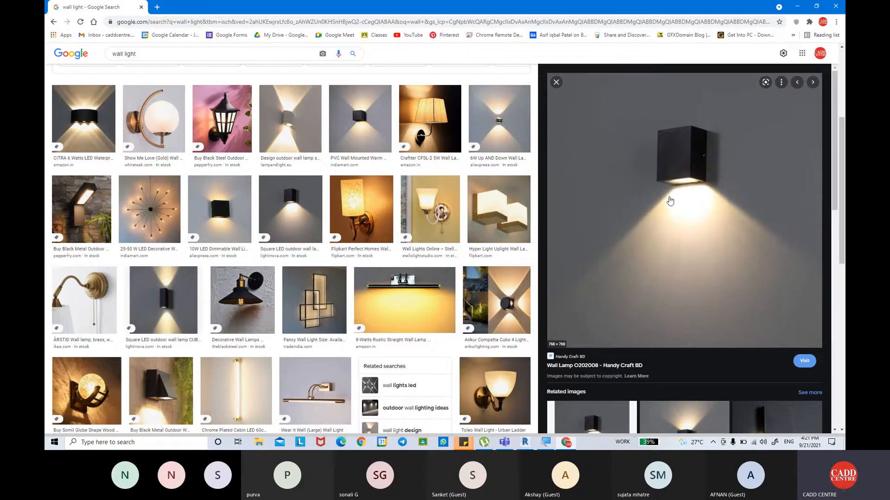
right_click(672, 140)
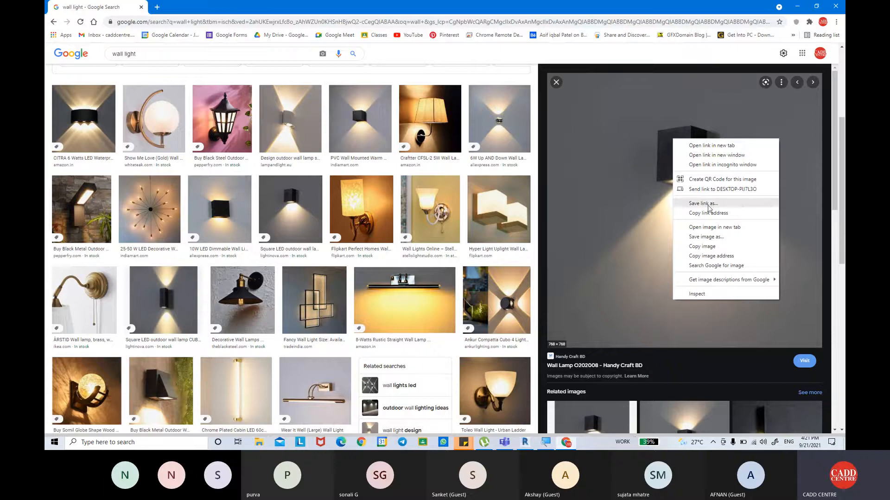
click(708, 236)
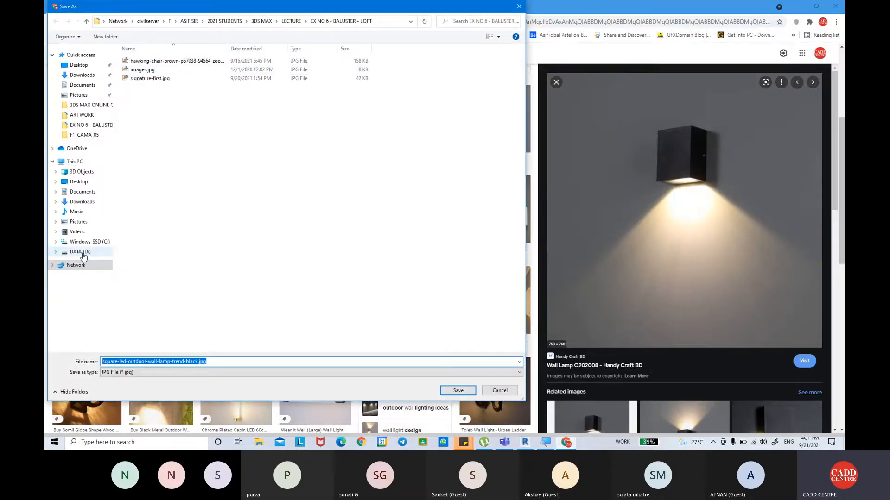
click(78, 181)
click(450, 393)
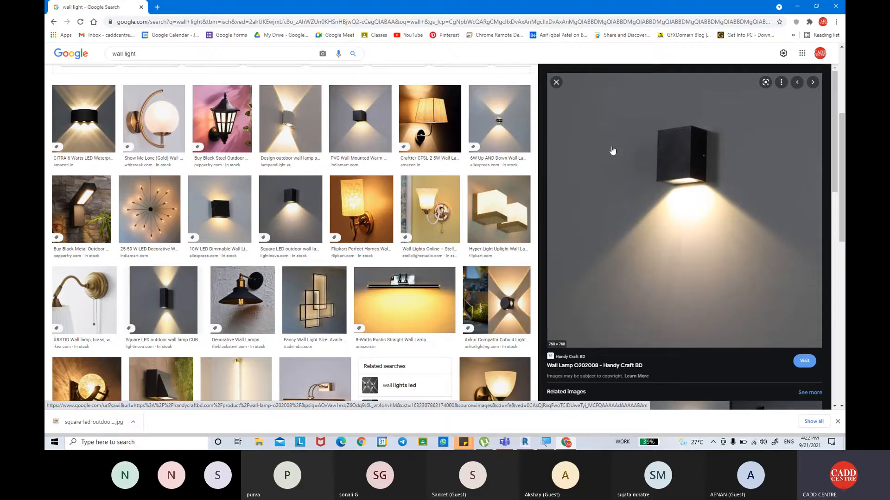
Open the two-way Wall Lamp O202009 image related to CUBB 2 and save it to the Desktop as square-led-outdoor-wall-lamp-cubb-2-black.jpg.
click(151, 320)
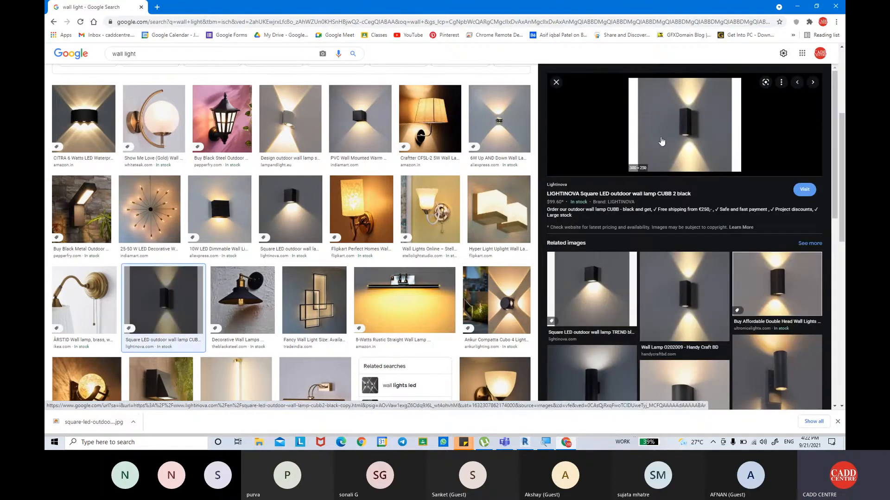
click(612, 297)
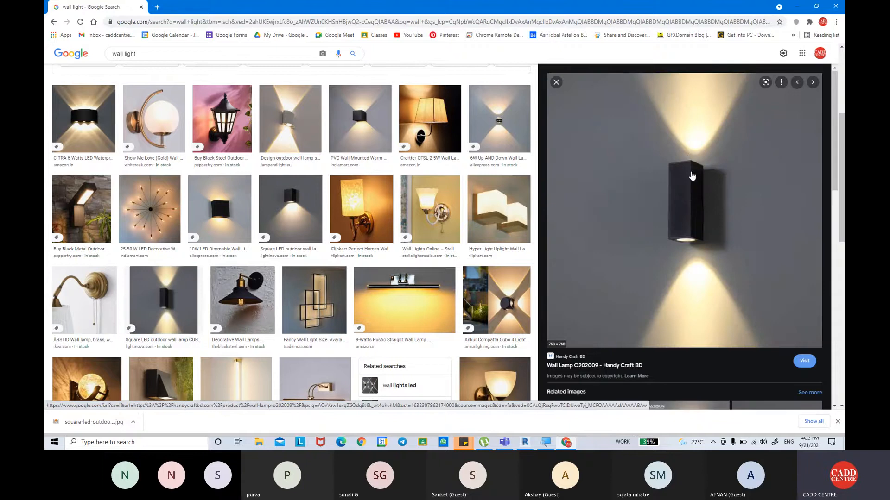
right_click(673, 167)
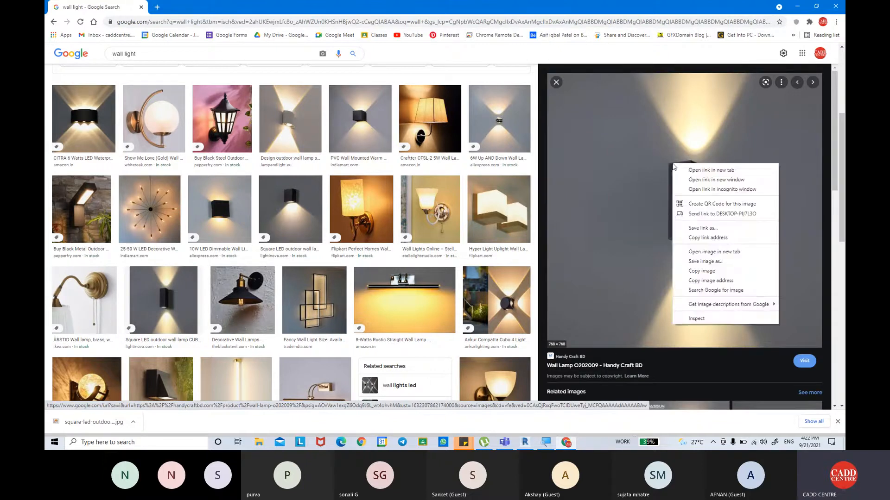
click(707, 261)
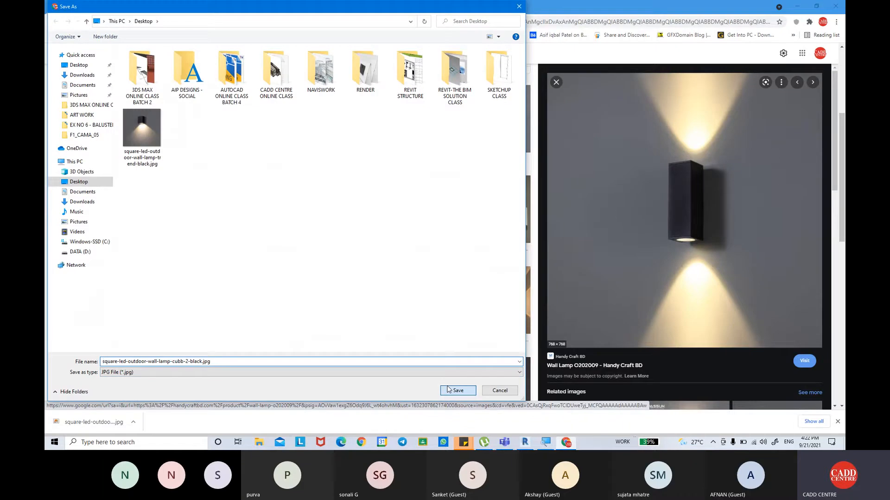
click(448, 389)
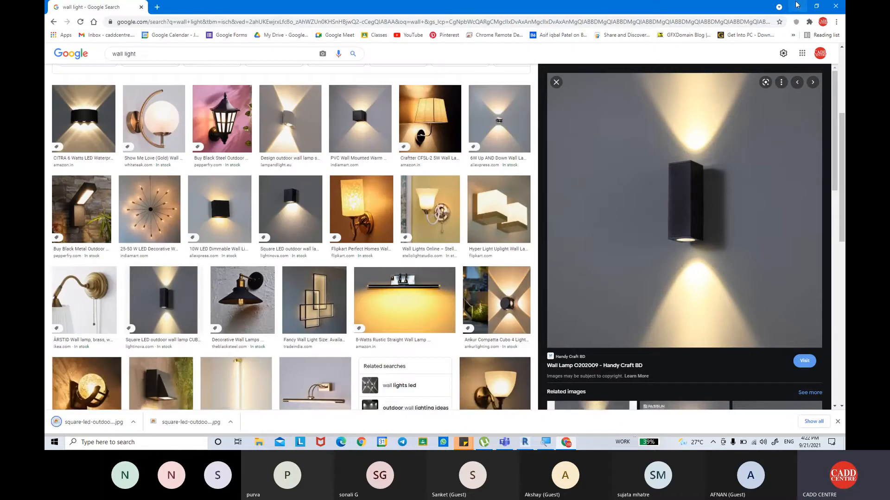
Switch to Autodesk Revit, start a new family and open the English family templates folder.
key(alt+Tab)
middle_drag(720, 142, 699, 143)
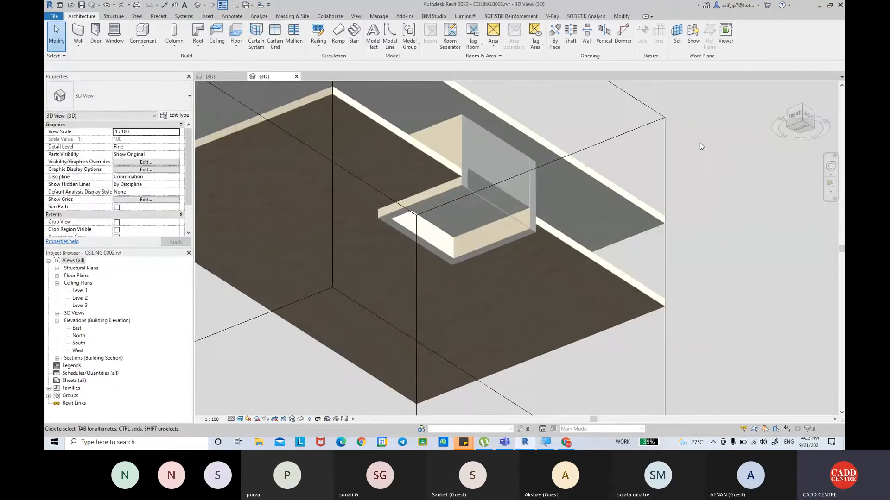
click(54, 17)
mouse_move(76, 54)
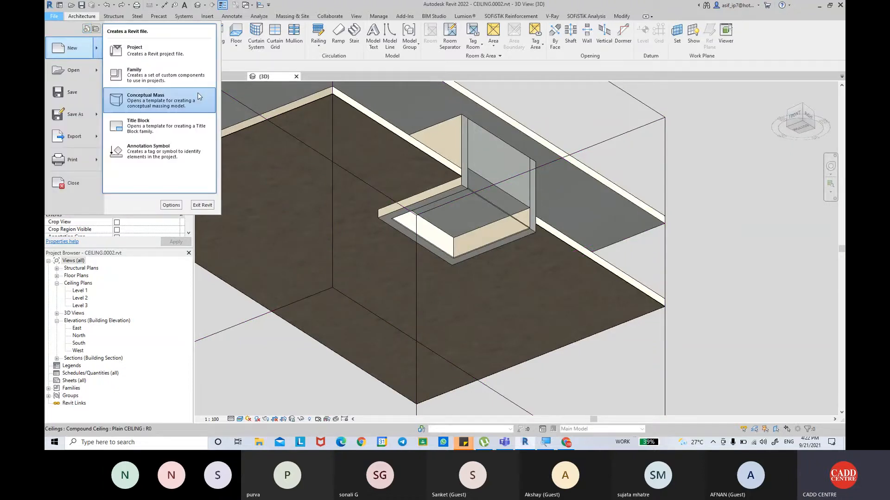
click(183, 77)
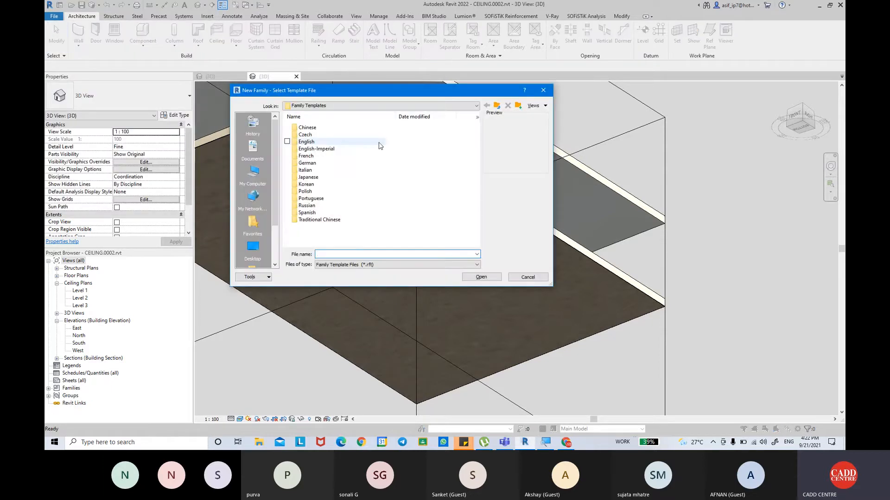
double_click(316, 145)
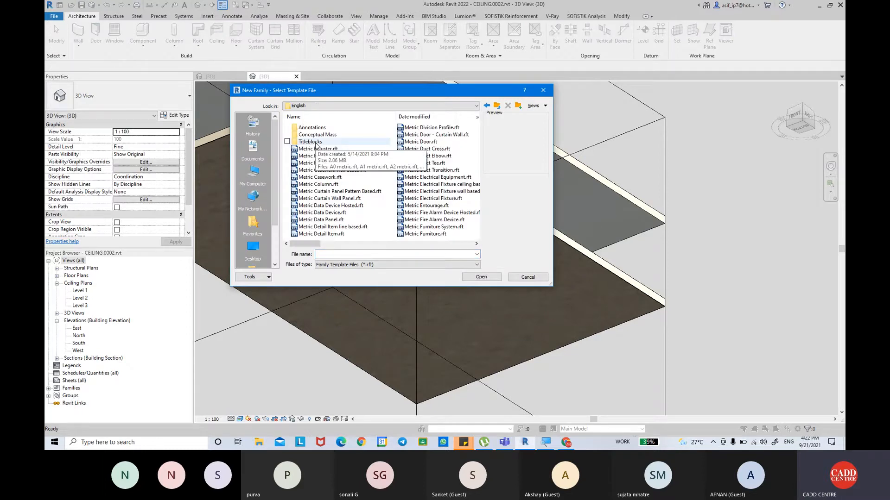
scroll(439, 172, down, 1)
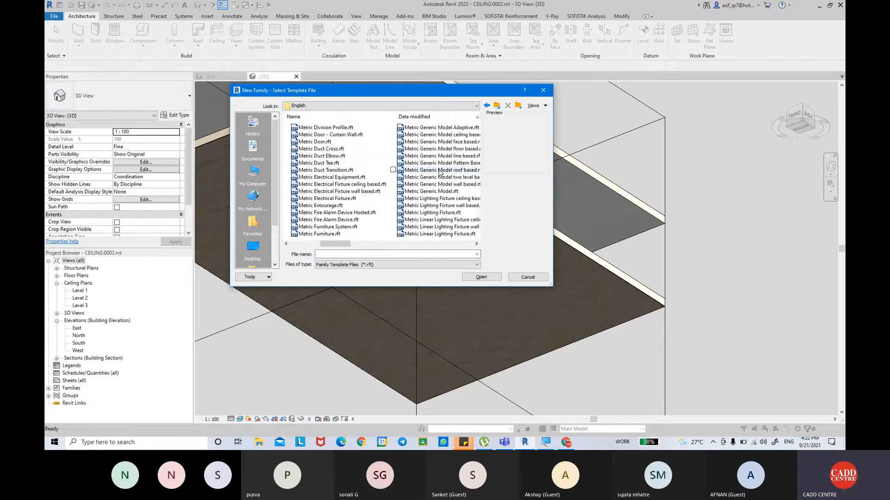
Create the family from the Metric Lighting Fixture wall based.rft template.
click(452, 207)
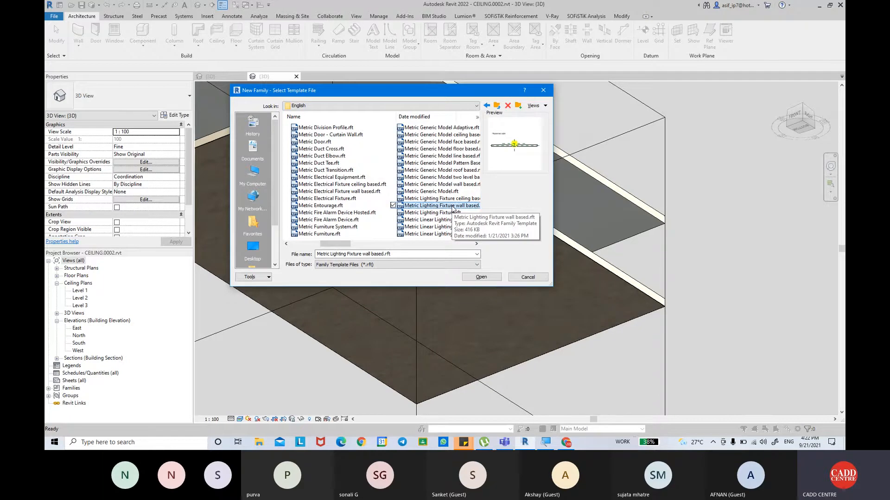
key(super+plus)
key(ctrl)
key(ctrl)
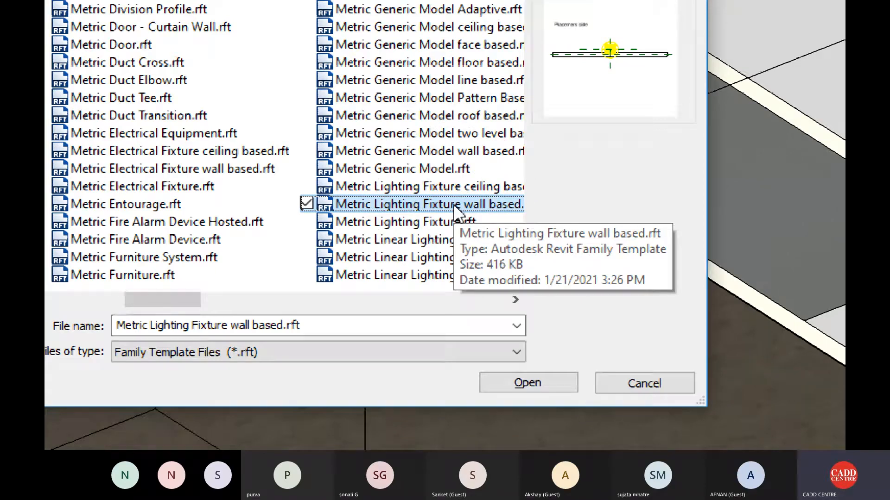
key(super+Escape)
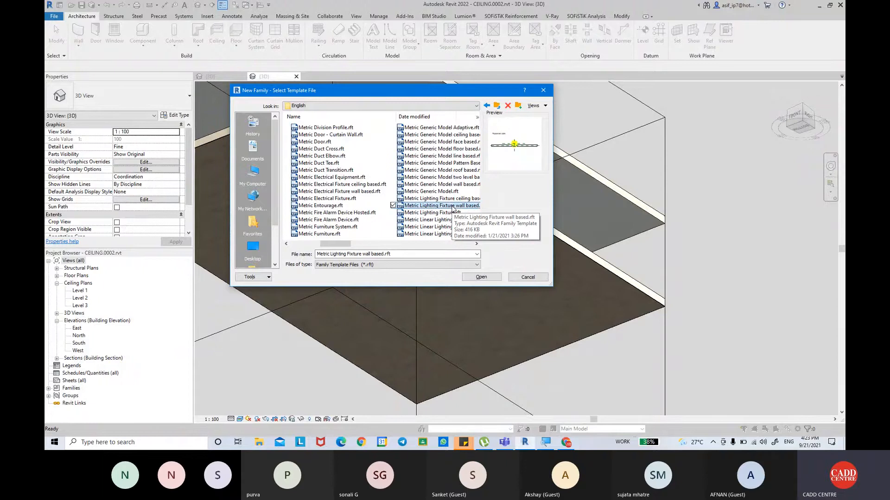
click(492, 277)
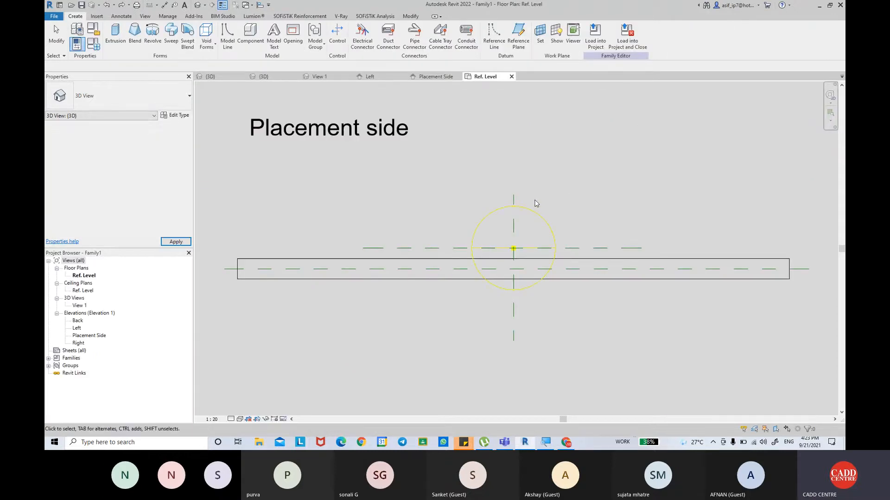
Examine the host wall, light source and placement side in the Ref. Level floor plan.
click(306, 272)
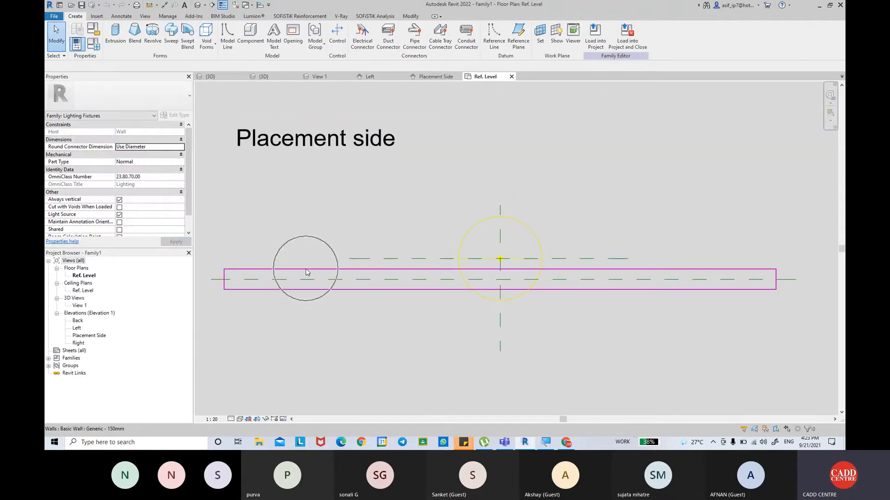
click(336, 348)
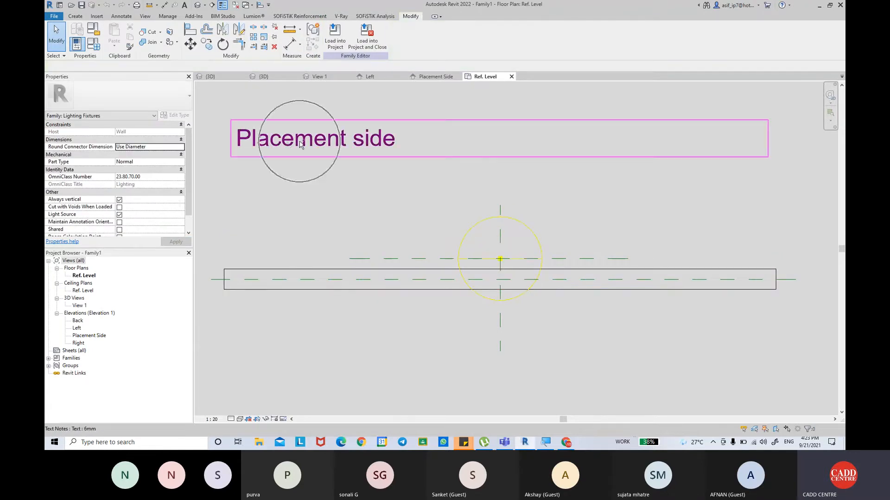
click(281, 357)
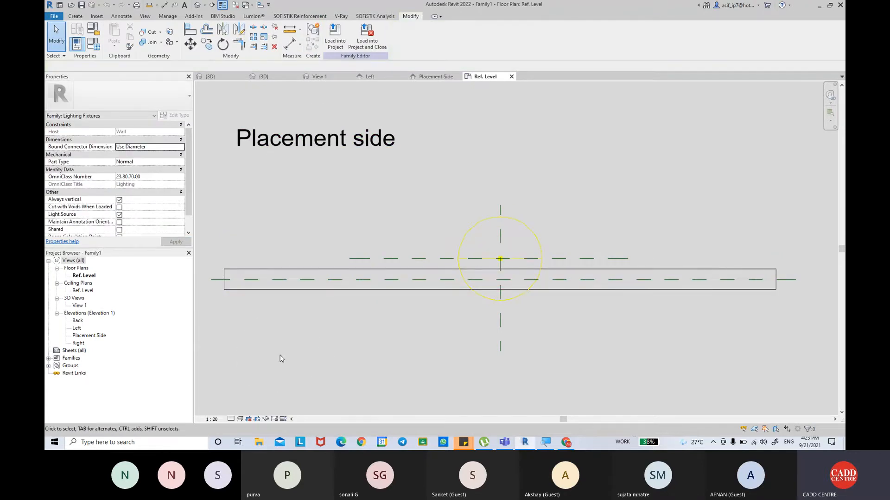
middle_drag(280, 358, 278, 363)
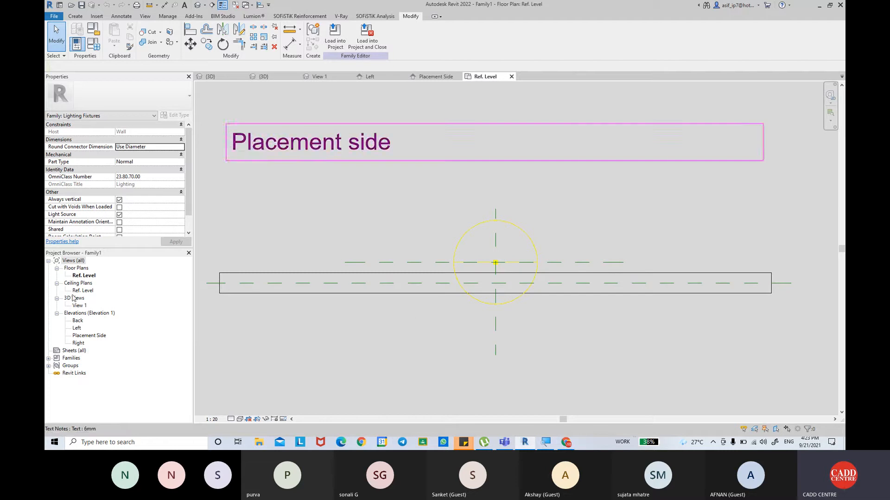
click(83, 276)
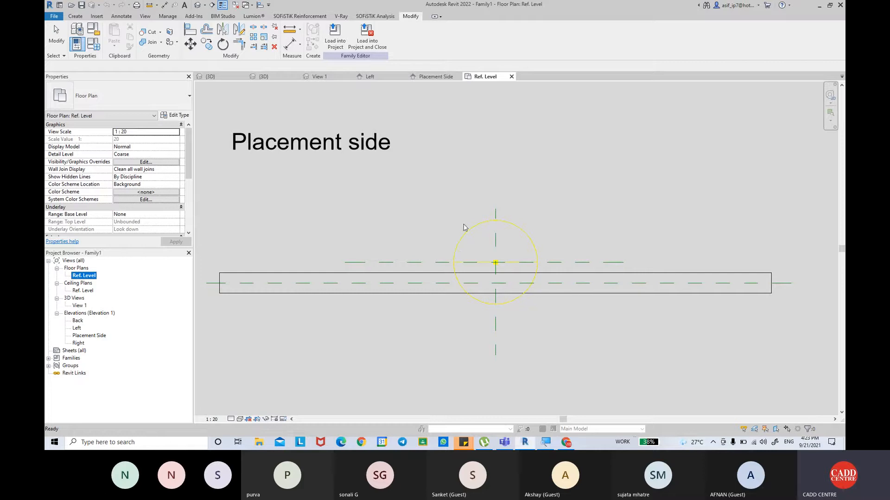
click(376, 178)
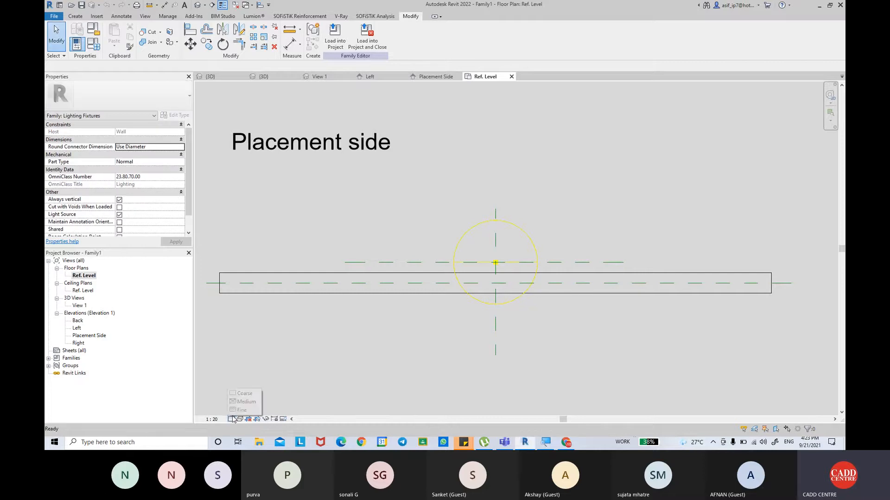
Add an aligned dimension between the host wall's placement-side face and the Light Source Axis (F/R) reference plane.
scroll(393, 262, up, 3)
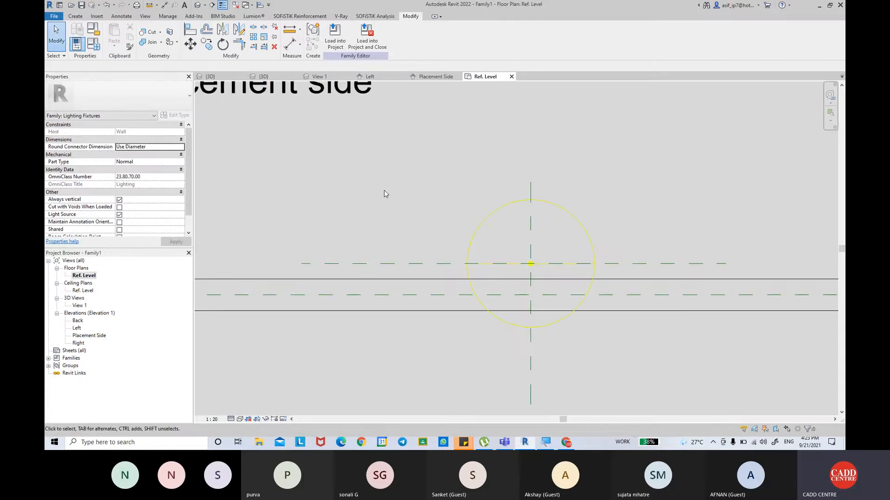
click(292, 44)
middle_drag(617, 155, 439, 155)
scroll(532, 225, up, 1)
middle_drag(533, 226, 502, 235)
scroll(489, 212, down, 1)
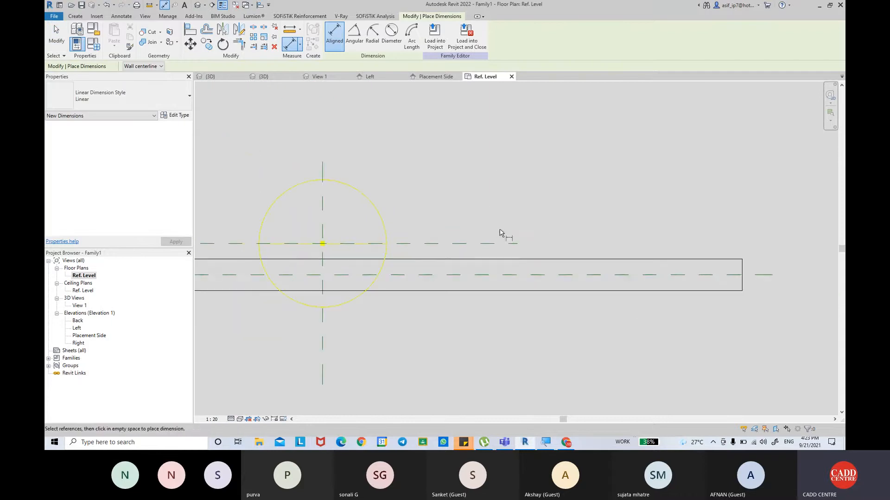
click(496, 260)
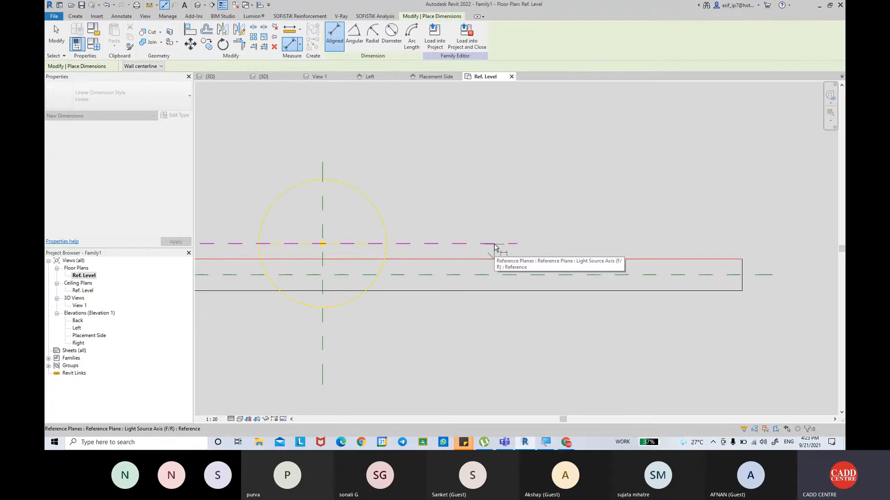
click(495, 248)
click(493, 199)
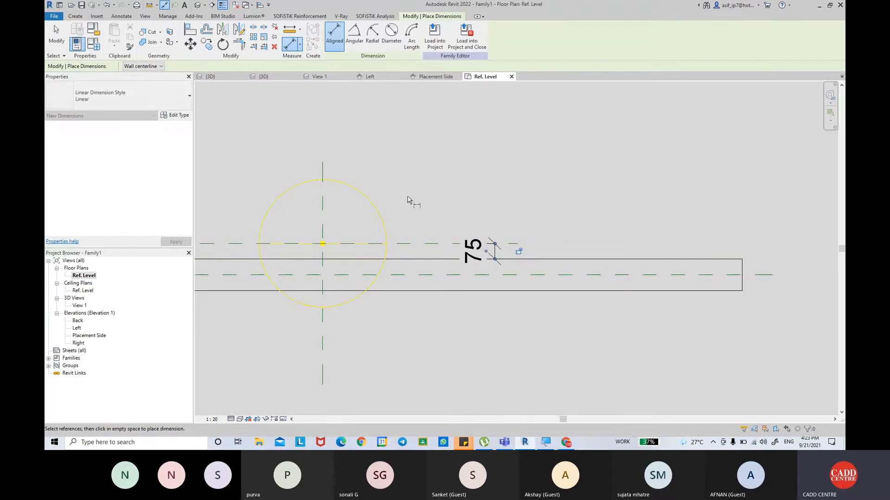
click(54, 48)
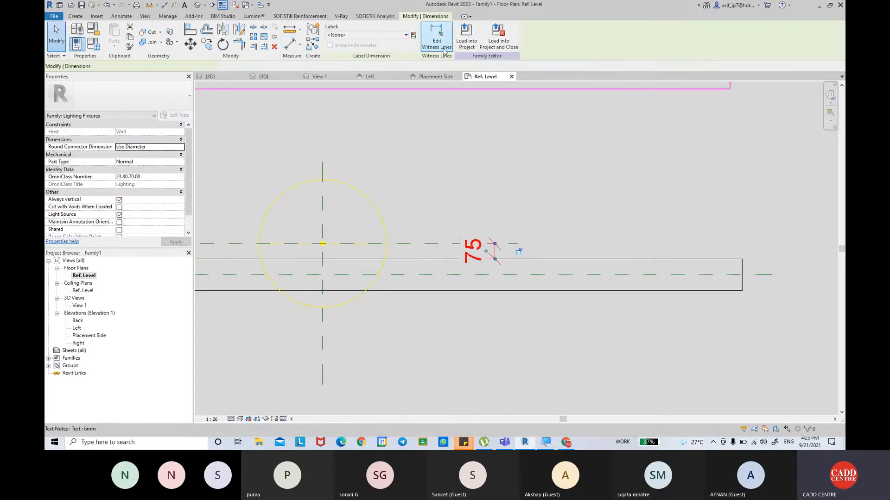
Label the wall-to-light-source dimension with a new type family parameter named LIGHT OFFSET FROM WALL.
click(414, 35)
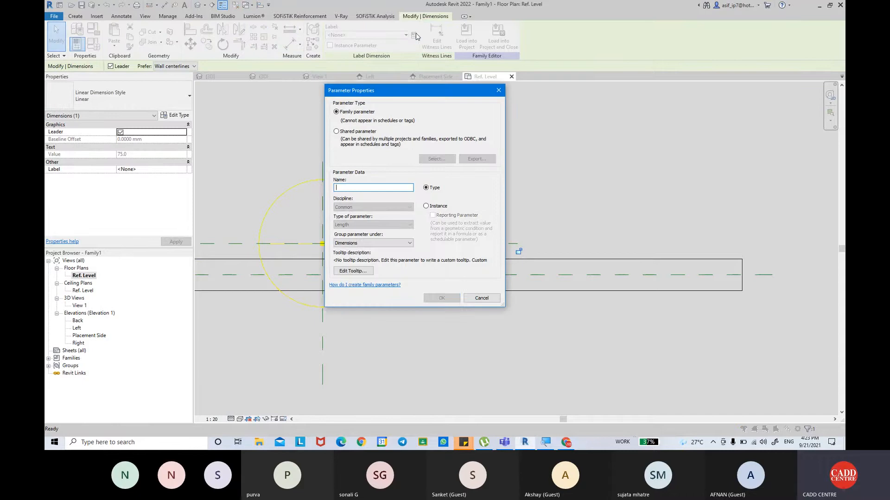
text(LIGHT OFFSET FROM WALL)
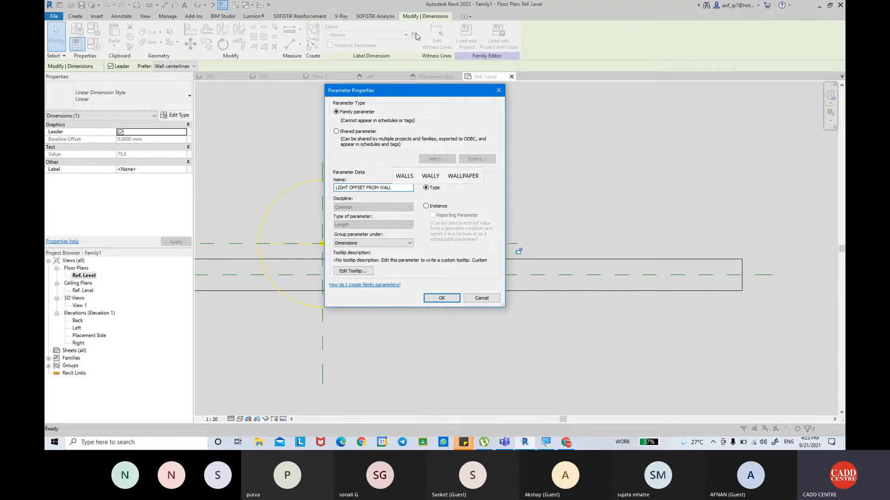
key(Return)
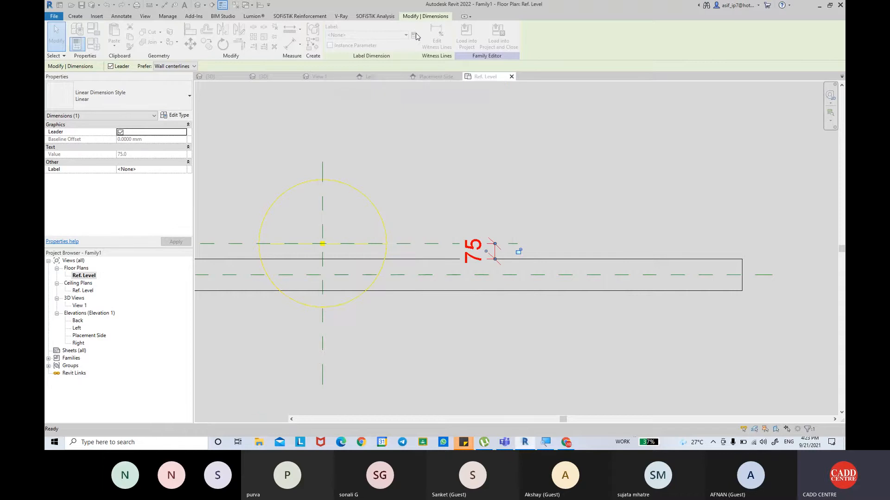
click(586, 184)
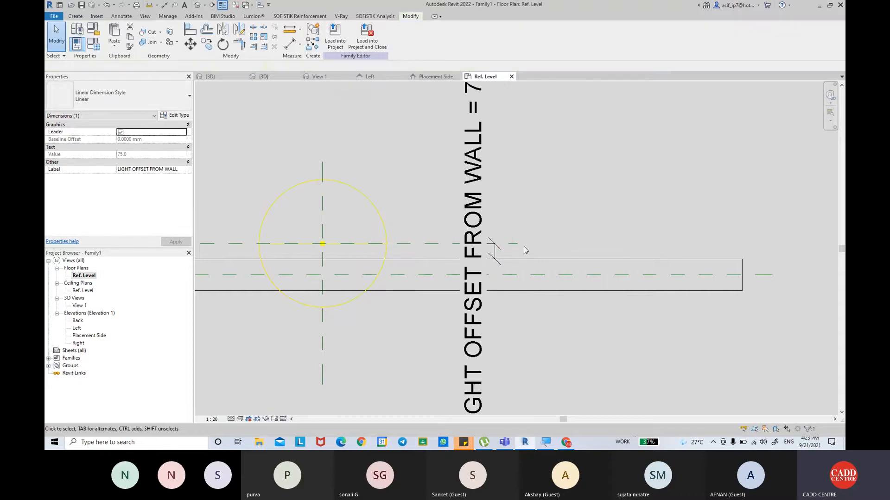
Set the Ref. Level floor plan's view scale to 1:5 after trying 1:2.
scroll(505, 238, down, 2)
click(212, 419)
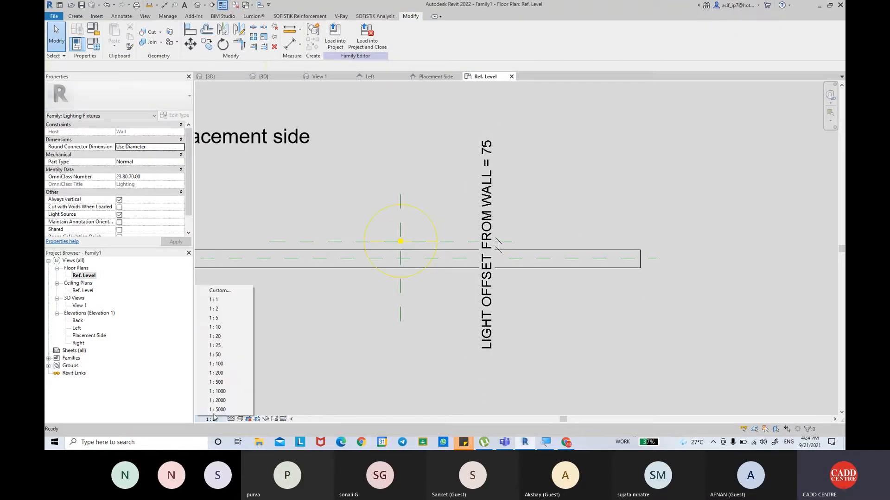
click(215, 309)
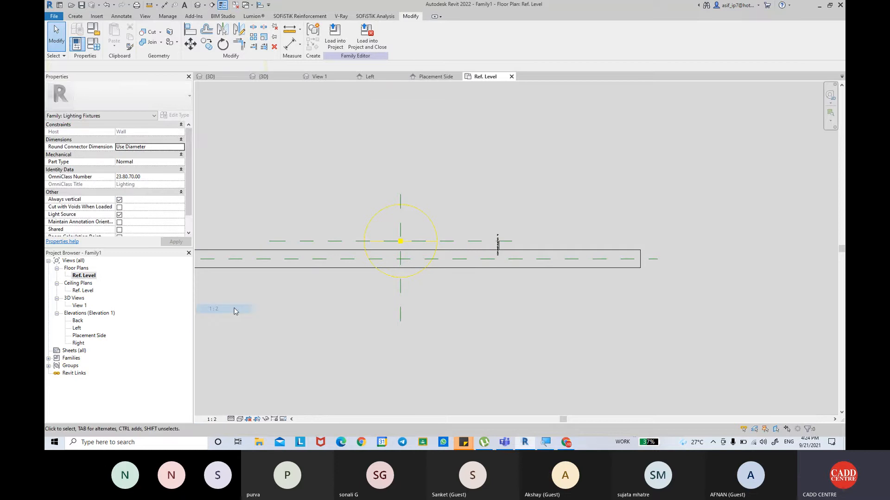
scroll(513, 250, up, 3)
middle_drag(513, 251, 545, 257)
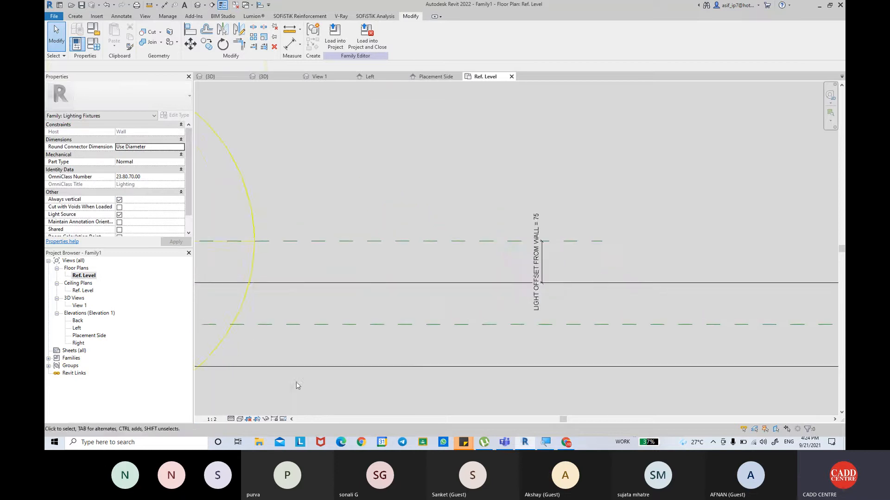
click(217, 413)
click(213, 419)
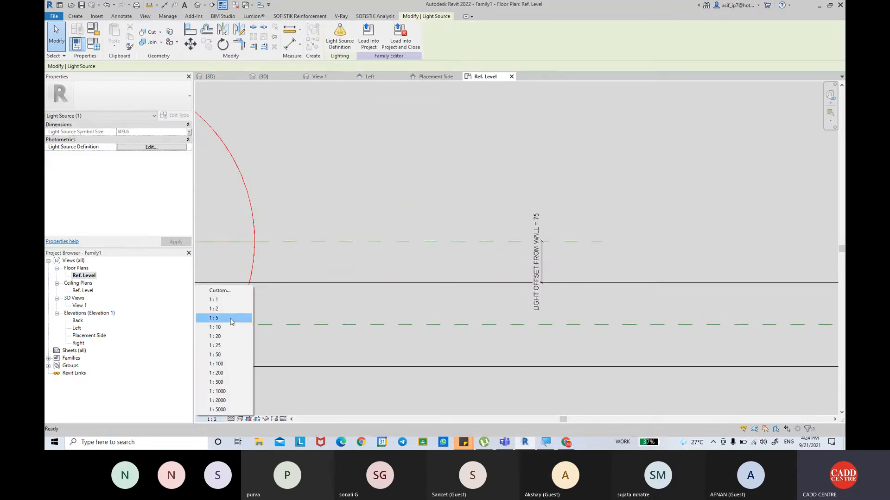
click(214, 318)
middle_drag(510, 224, 557, 215)
scroll(585, 222, down, 1)
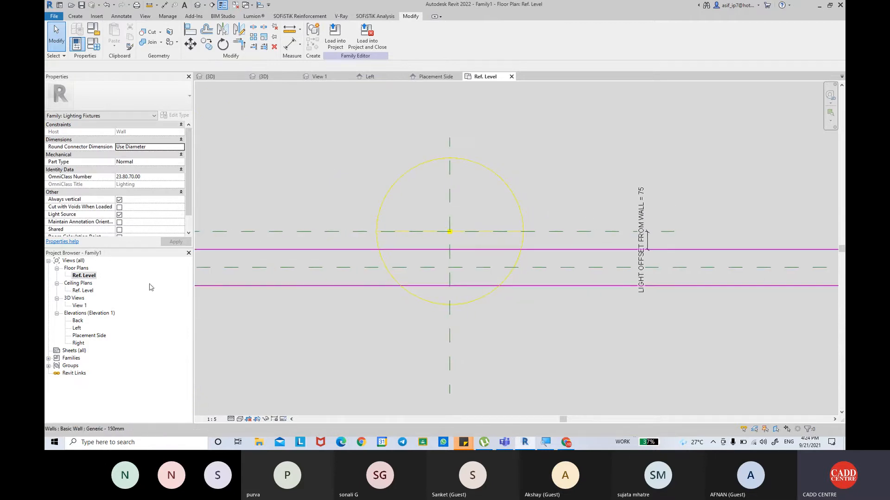
Open the Placement Side elevation, check the square LED wall lamp reference image in the browser and return to Revit.
double_click(91, 336)
scroll(510, 220, up, 1)
middle_drag(511, 220, 502, 229)
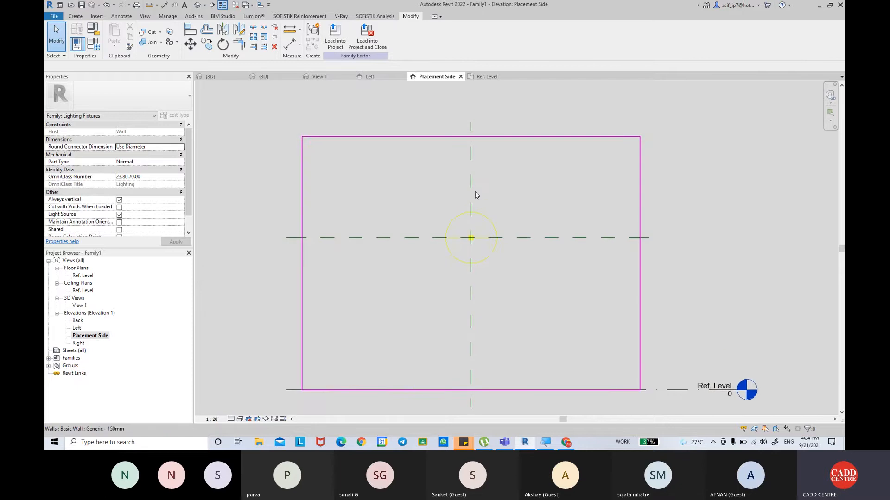
click(566, 442)
click(291, 209)
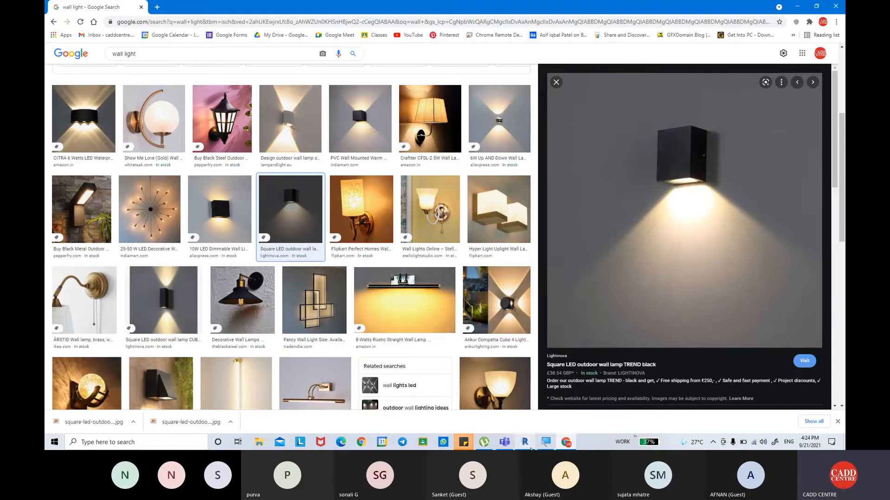
mouse_move(528, 447)
click(528, 444)
Draw a short horizontal reference plane about 320 mm above the light source's horizontal axis in the Placement Side elevation.
scroll(463, 258, up, 3)
key(Escape)
click(75, 16)
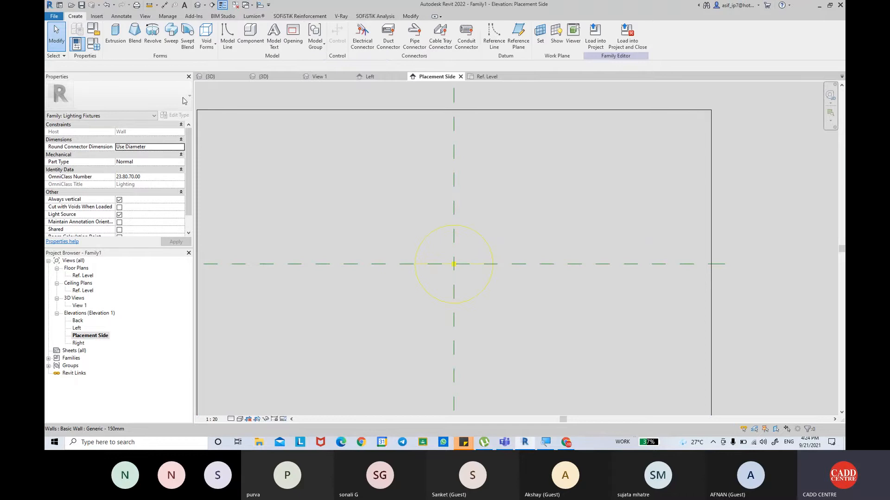
click(519, 43)
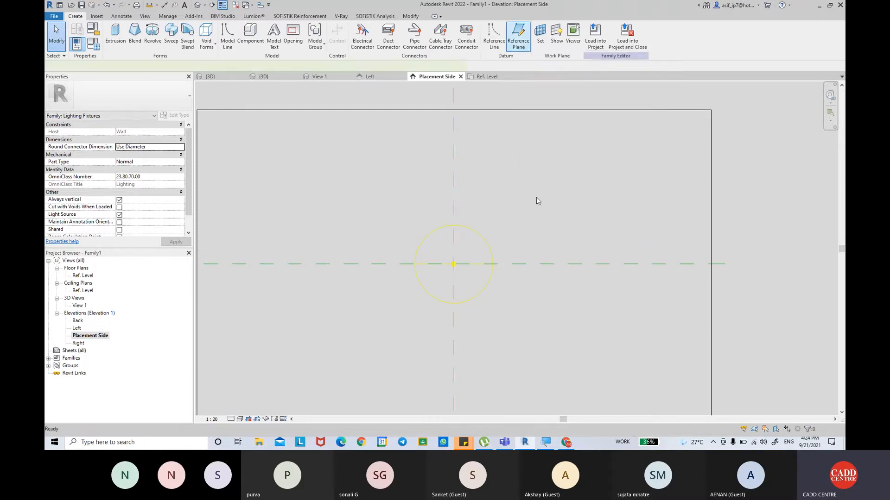
click(431, 224)
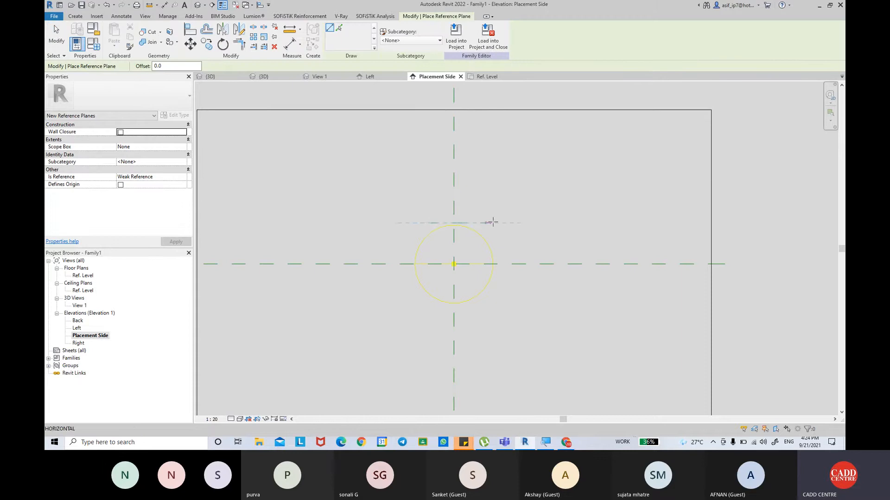
click(492, 223)
scroll(442, 273, up, 1)
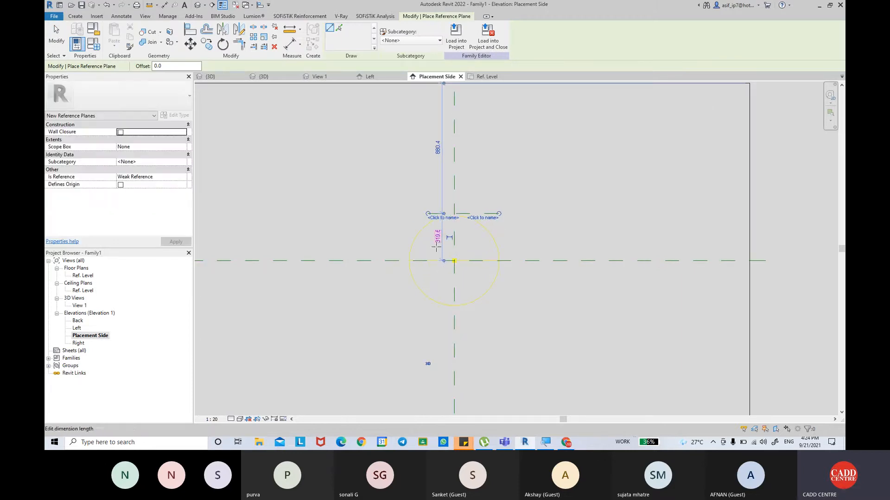
Draw a second short horizontal reference plane slightly below the light source's centre.
click(429, 272)
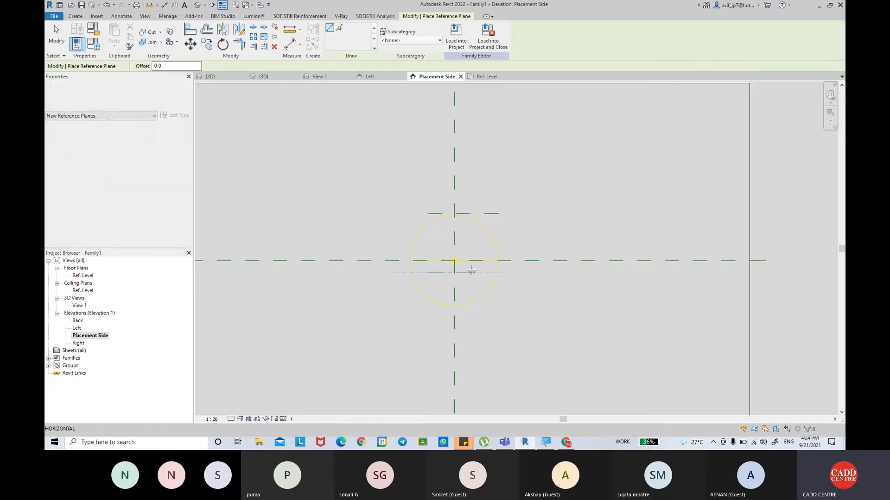
click(500, 272)
key(Escape)
key(Escape)
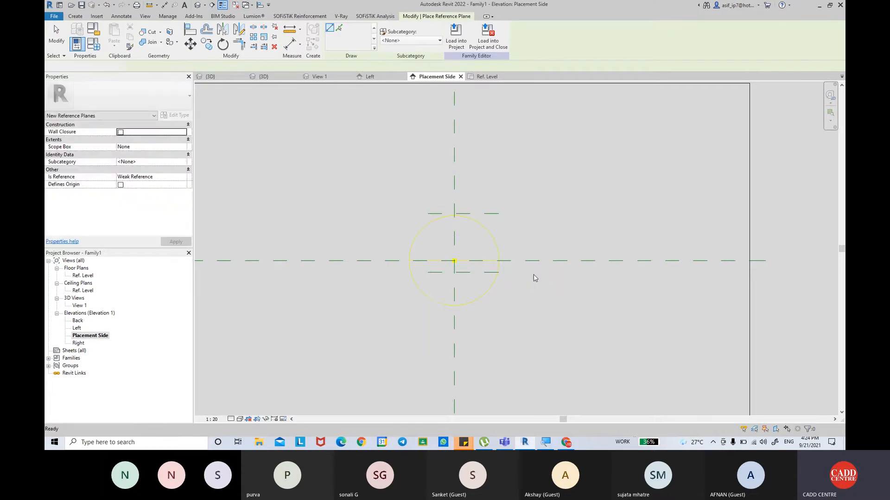
scroll(536, 278, down, 1)
middle_drag(536, 273, 541, 267)
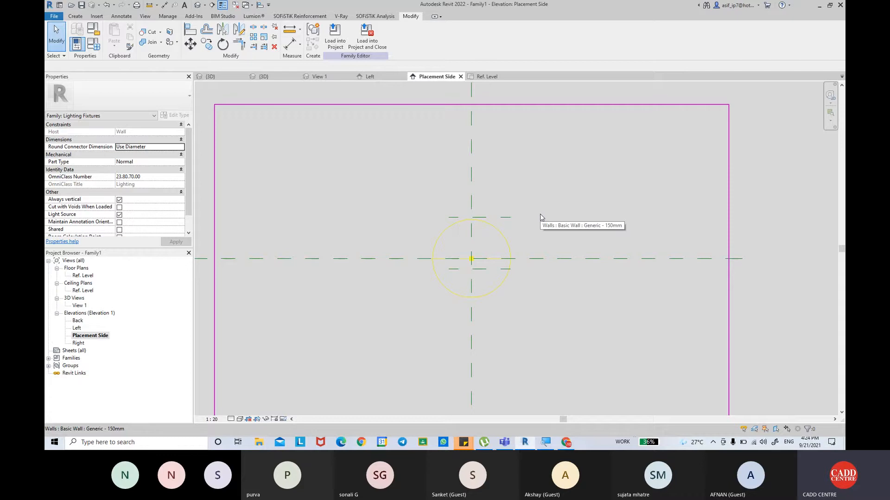
scroll(520, 239, up, 1)
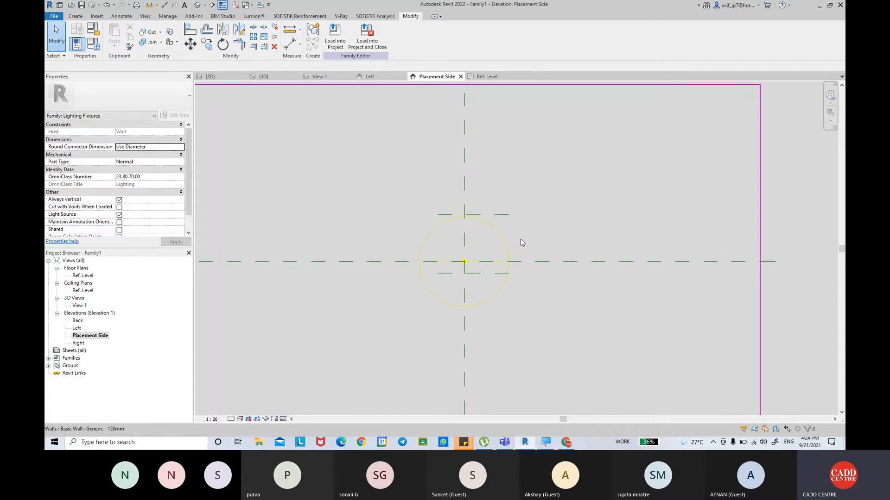
Delete the short reference plane below the light source's centre.
click(485, 283)
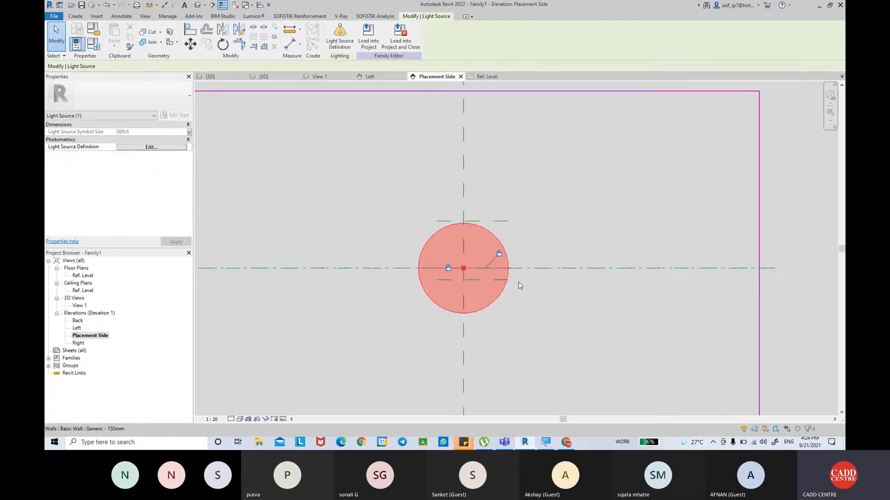
click(568, 313)
scroll(485, 283, up, 2)
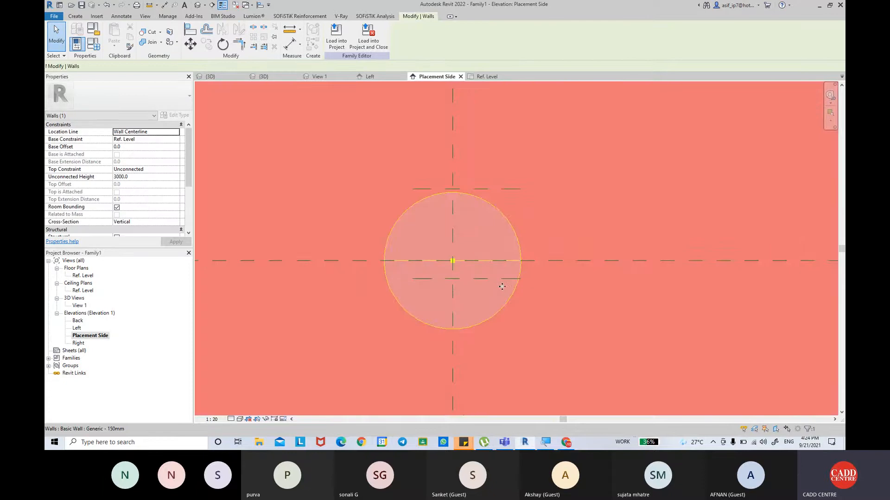
key(Escape)
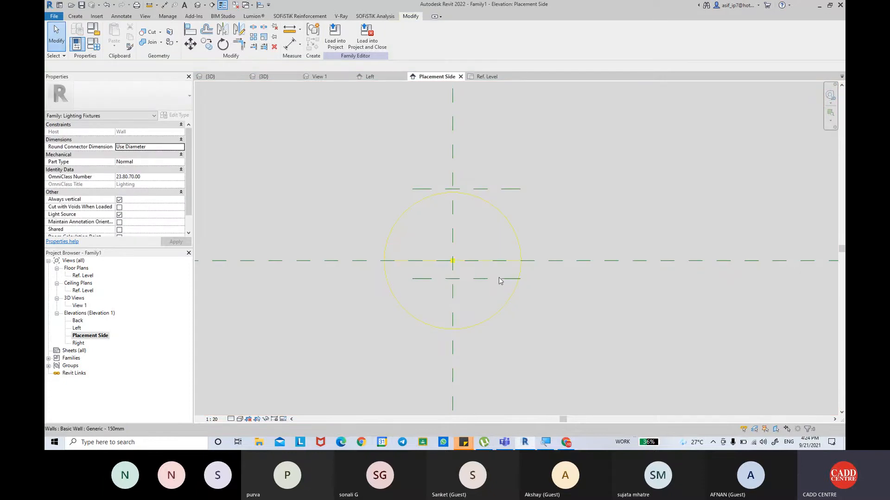
click(500, 279)
key(Escape)
Draw a horizontal reference plane just above the light source's centre, about 300 mm below the upper short plane.
click(75, 15)
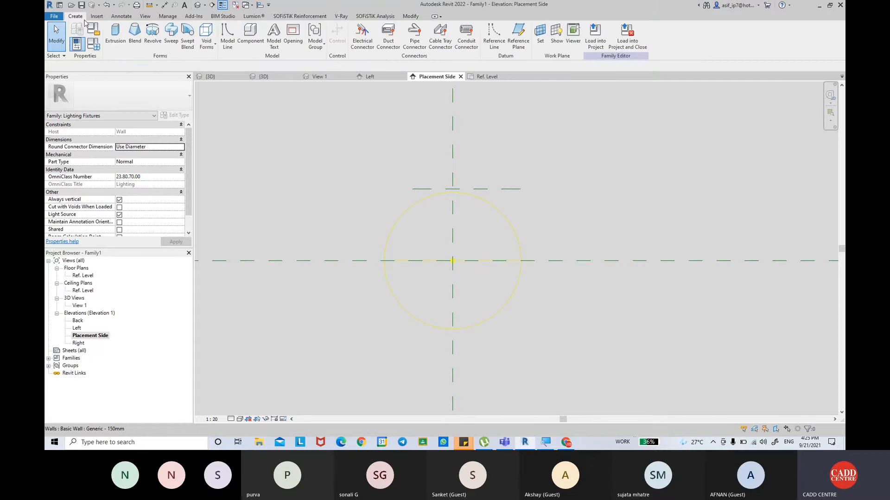
click(518, 35)
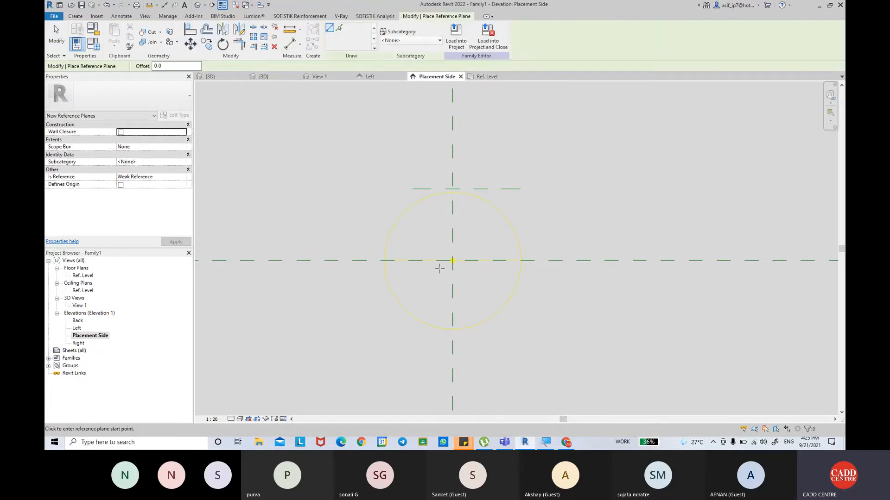
click(415, 254)
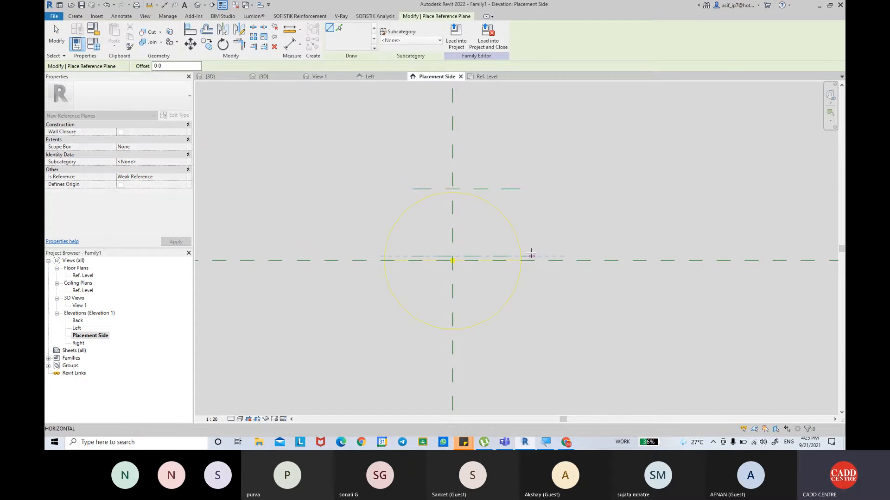
click(531, 254)
key(Escape)
key(Escape)
Add an aligned dimension between the two short horizontal reference planes, placed beside the light source circle.
middle_drag(548, 213, 529, 211)
scroll(544, 211, down, 1)
scroll(542, 229, up, 2)
click(77, 16)
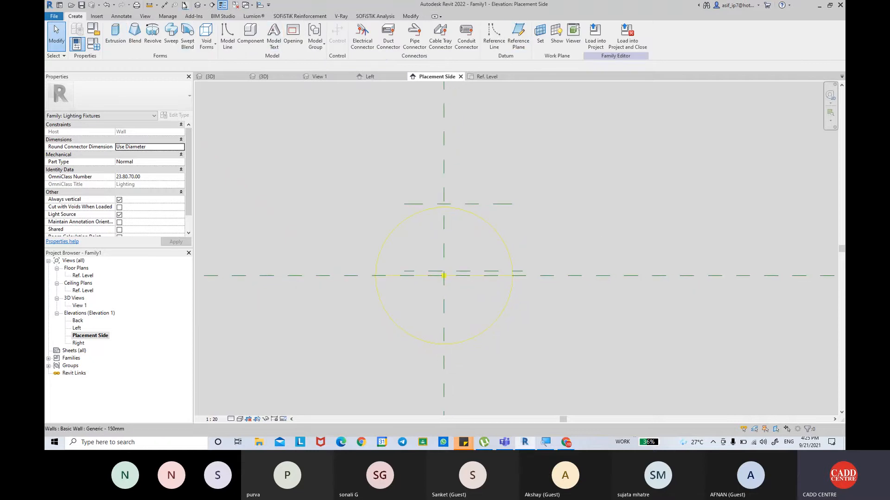
click(164, 5)
scroll(535, 274, up, 2)
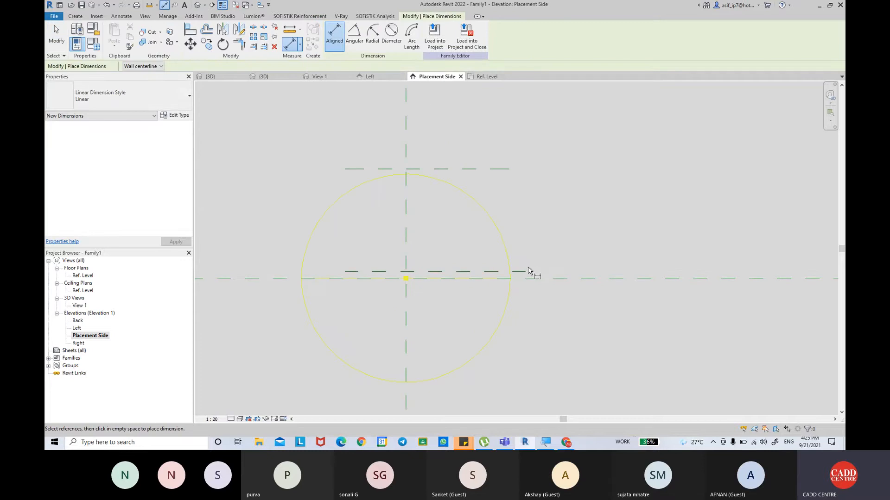
click(524, 272)
click(513, 169)
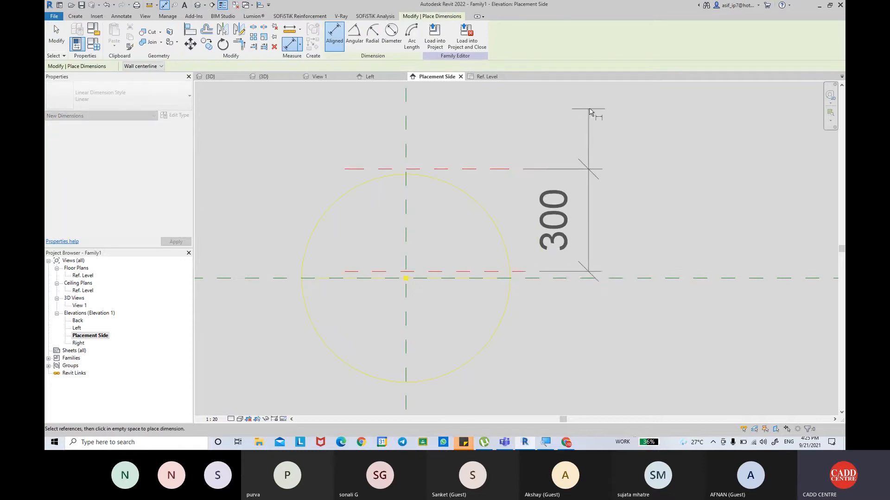
click(589, 109)
scroll(603, 202, down, 2)
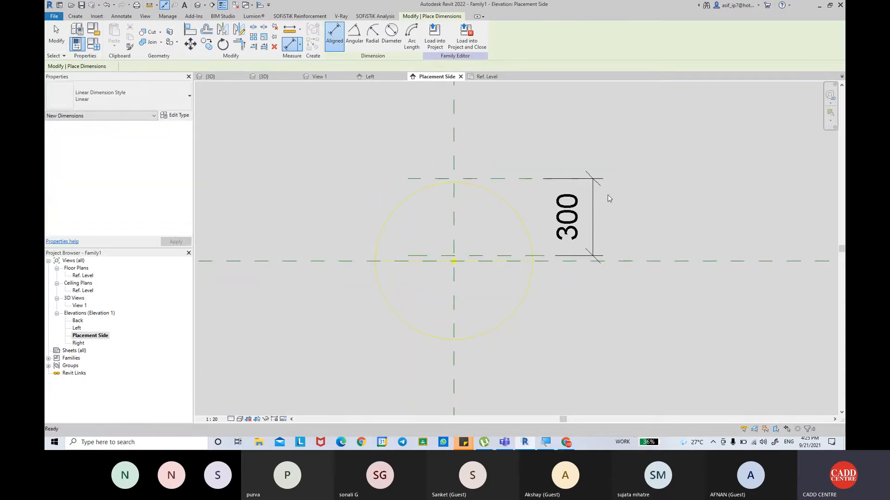
key(Escape)
key(Escape)
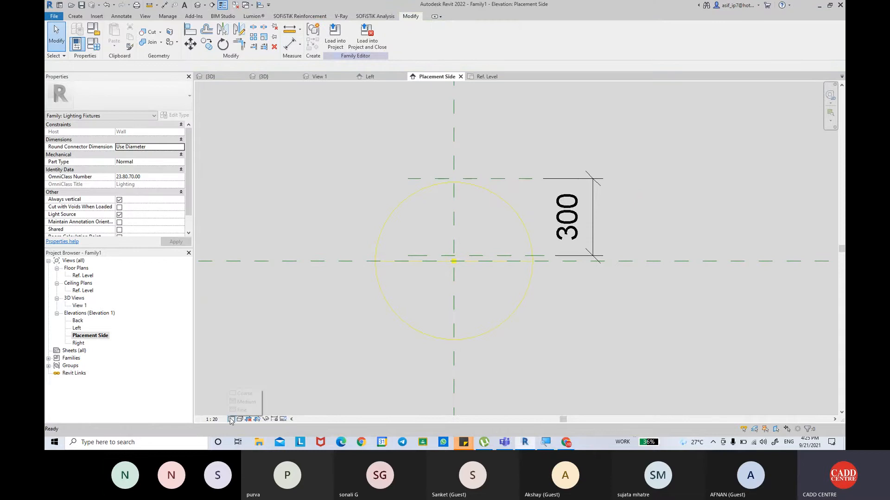
Set the elevation's view scale to 1:5 and label the height dimension with a new type family parameter FIXTURE HT.
click(213, 420)
click(222, 320)
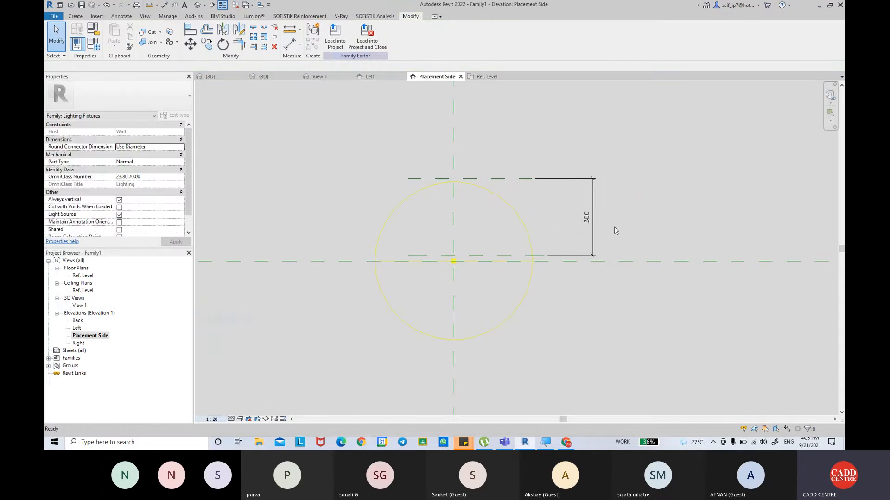
click(573, 229)
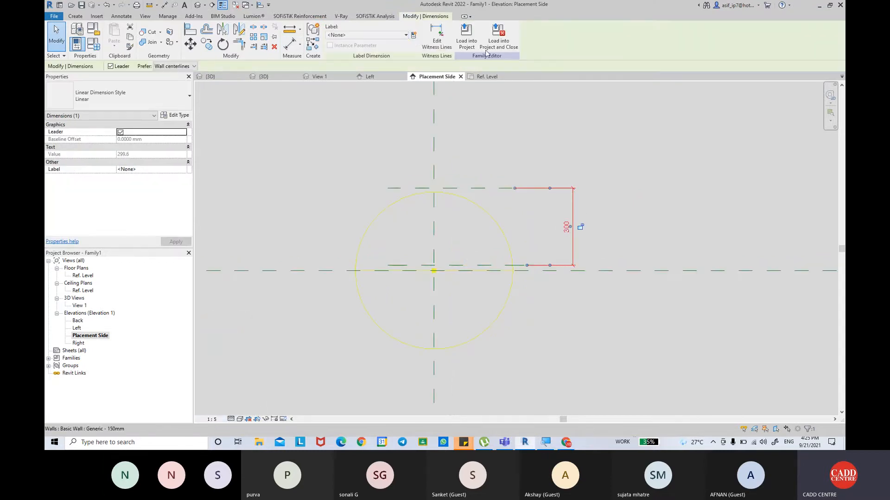
click(413, 35)
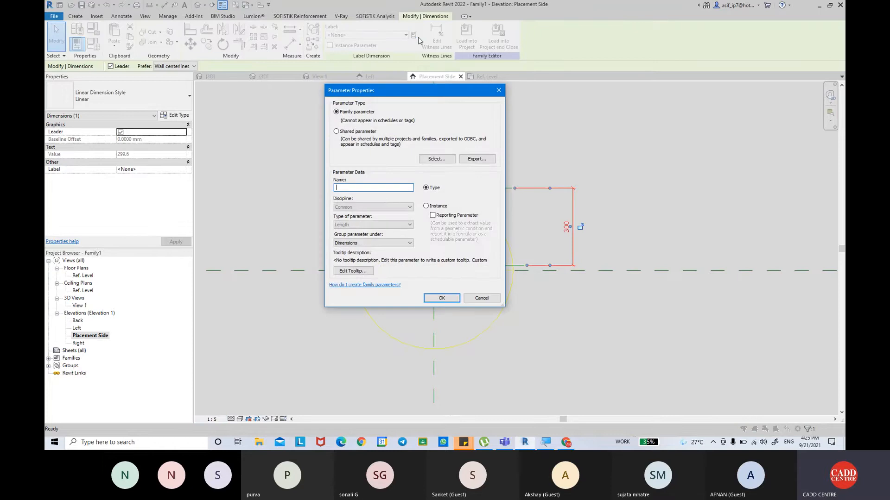
text(FIXTURE HT)
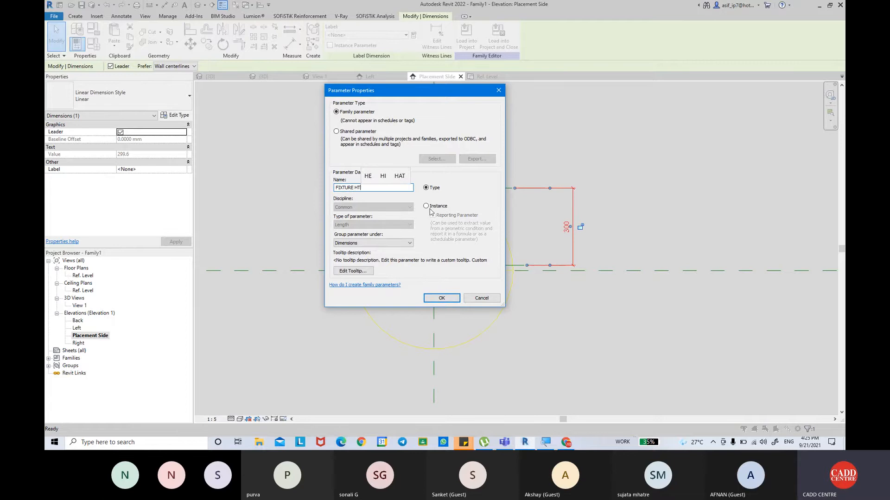
click(440, 298)
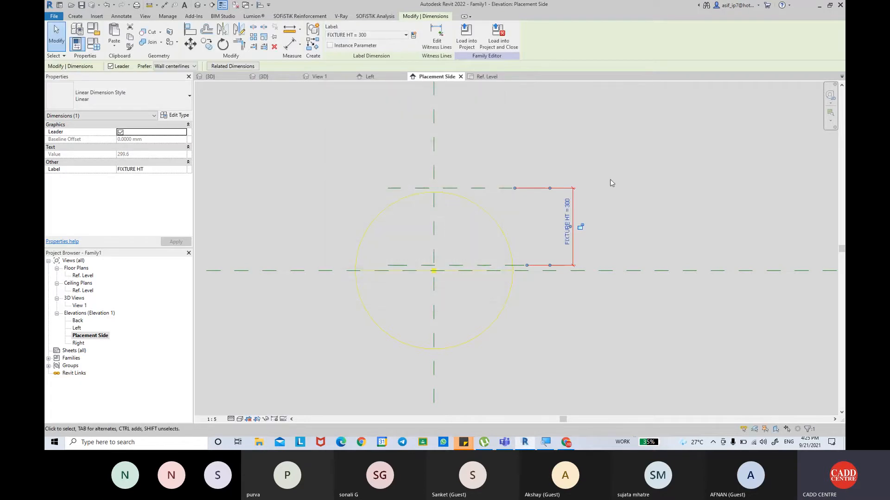
Delete the lower short reference plane just above the light source's centre, together with its FIXTURE HT dimension.
click(611, 183)
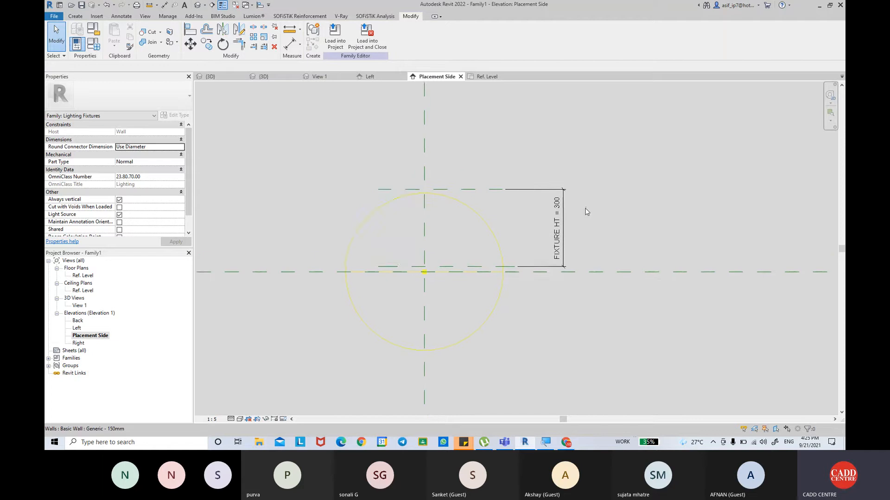
middle_drag(586, 211, 578, 211)
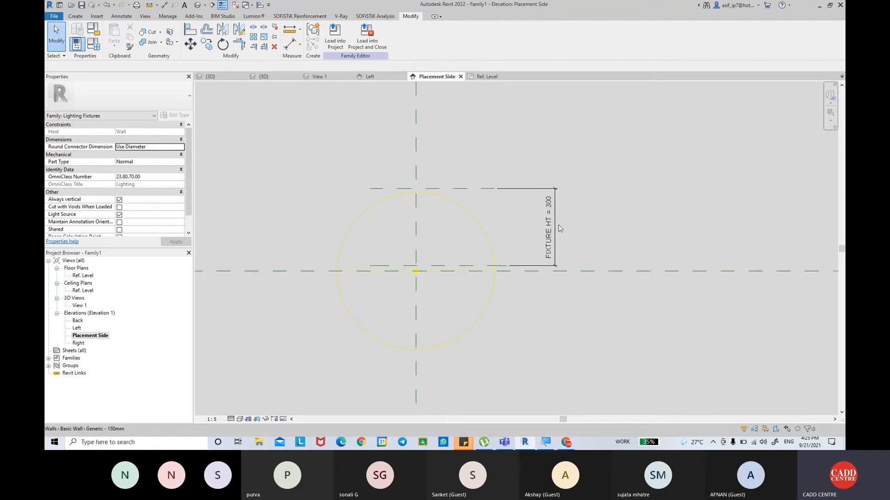
scroll(484, 264, up, 1)
scroll(504, 239, up, 2)
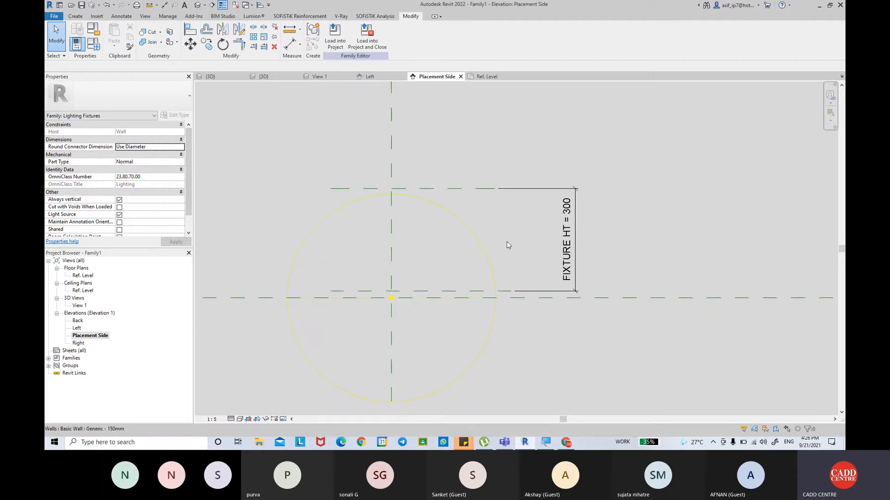
middle_drag(505, 246, 431, 261)
scroll(441, 253, up, 1)
scroll(439, 264, down, 2)
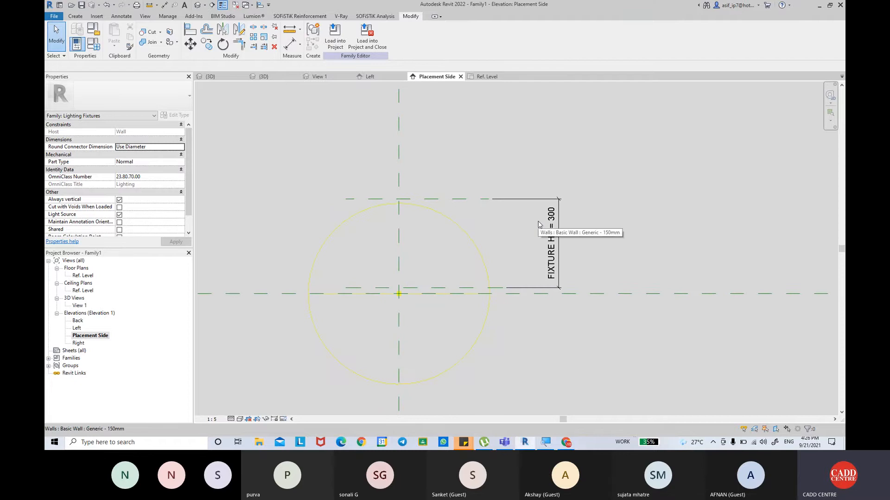
middle_drag(538, 221, 534, 223)
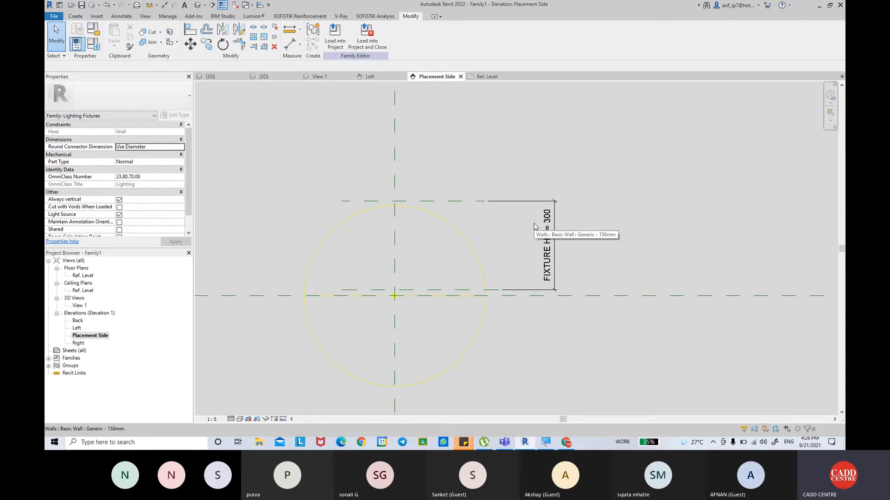
middle_drag(511, 260, 510, 248)
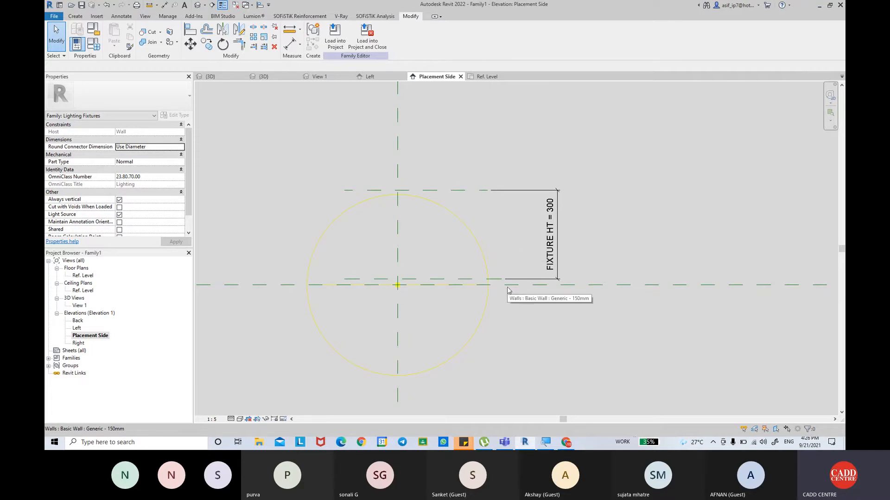
click(456, 284)
key(Escape)
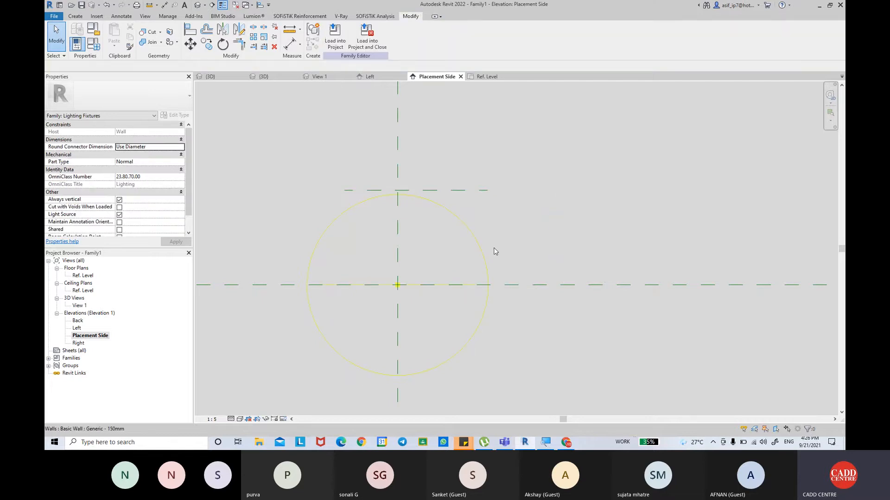
Add an aligned dimension between the light source's horizontal centre plane and the upper short reference plane, placed beside the circle.
click(290, 44)
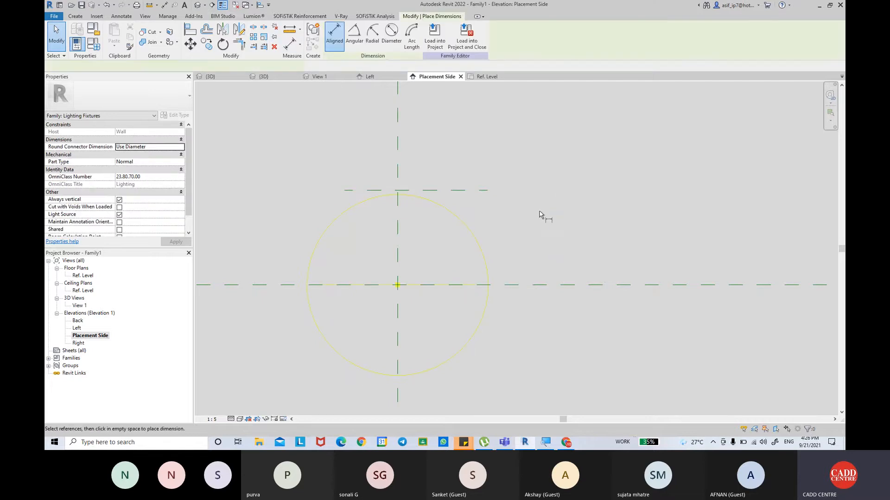
click(522, 285)
click(488, 191)
click(567, 189)
key(Escape)
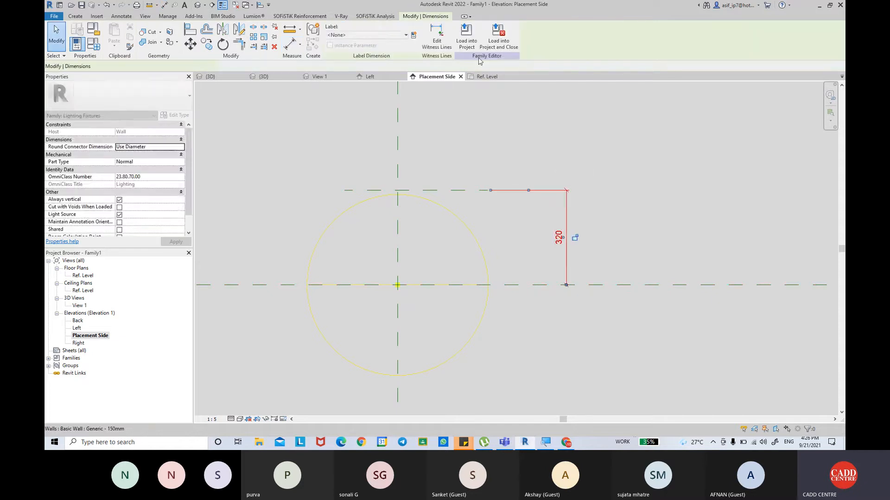
Label the new height dimension with the existing FIXTURE HT parameter.
click(387, 36)
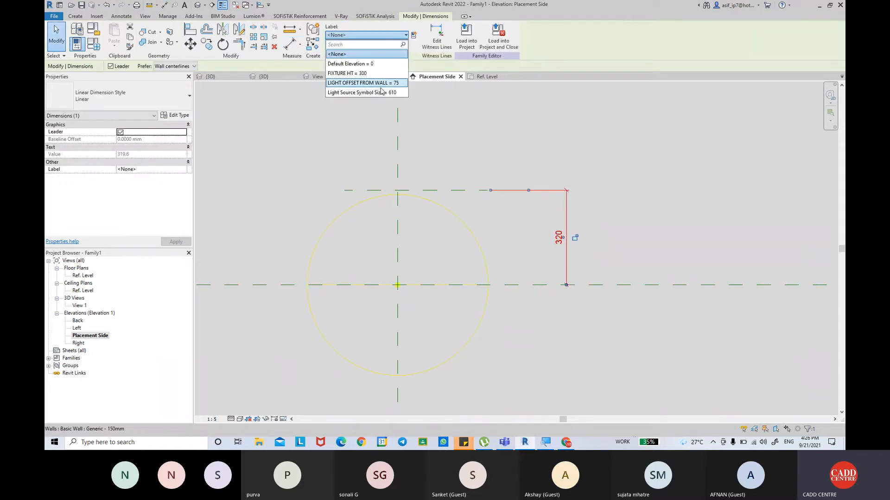
click(349, 73)
click(604, 182)
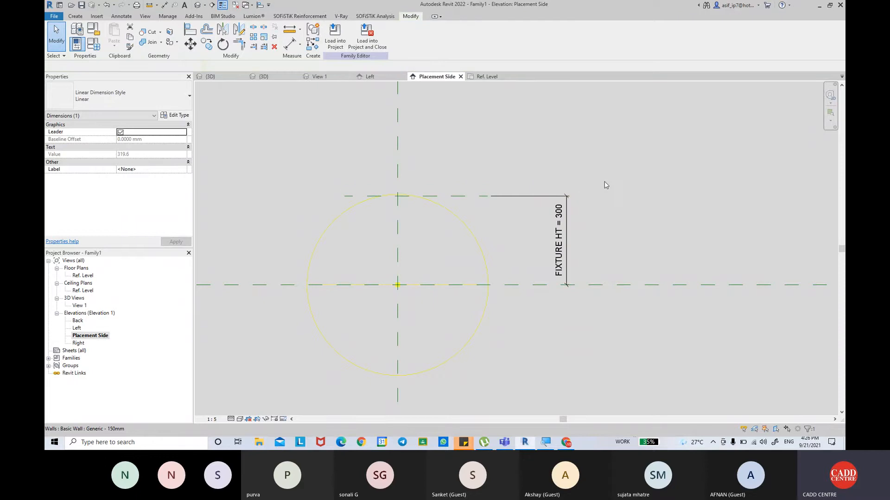
middle_drag(626, 185, 631, 186)
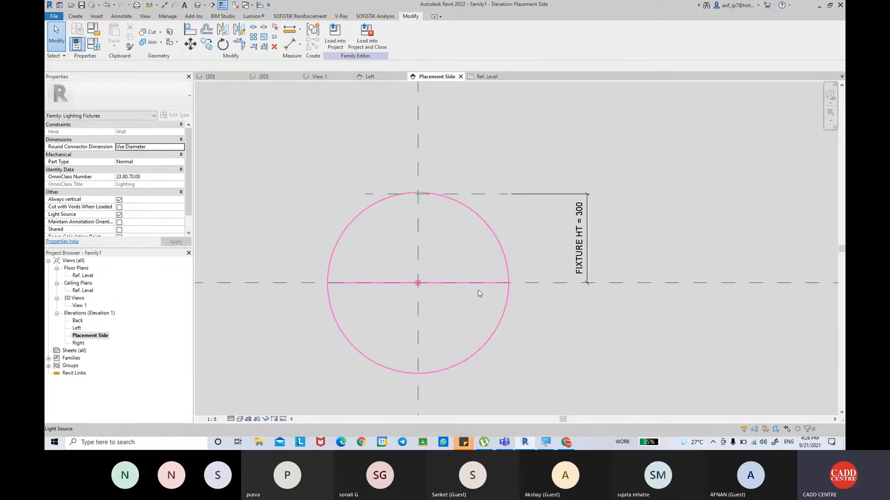
middle_drag(578, 300, 572, 293)
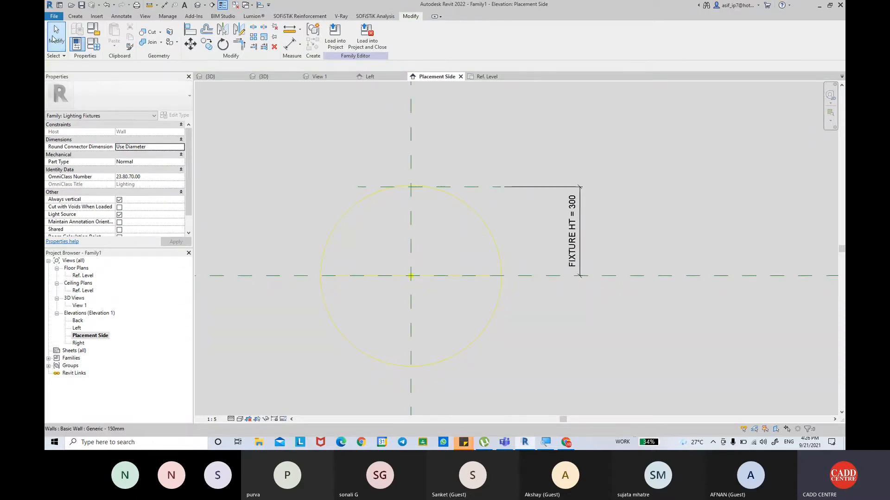
Draw a short horizontal reference plane across the light source circle, about 40 mm below its centre plane.
click(72, 17)
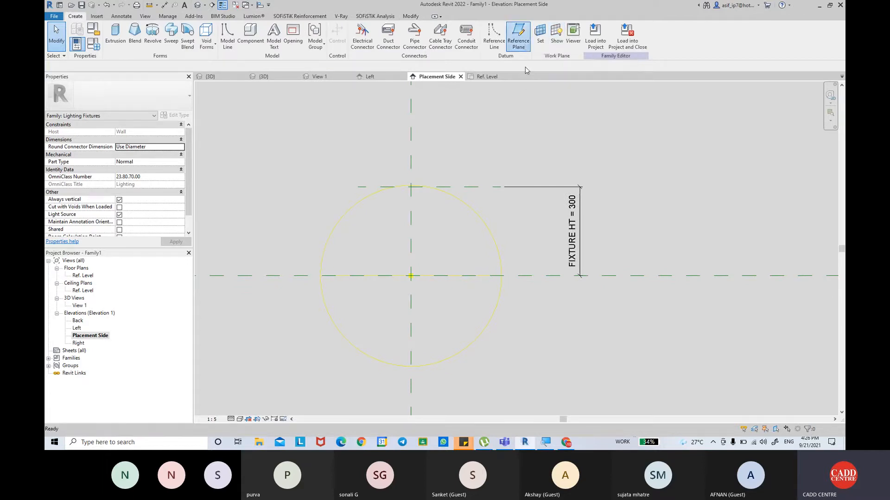
click(518, 36)
click(359, 289)
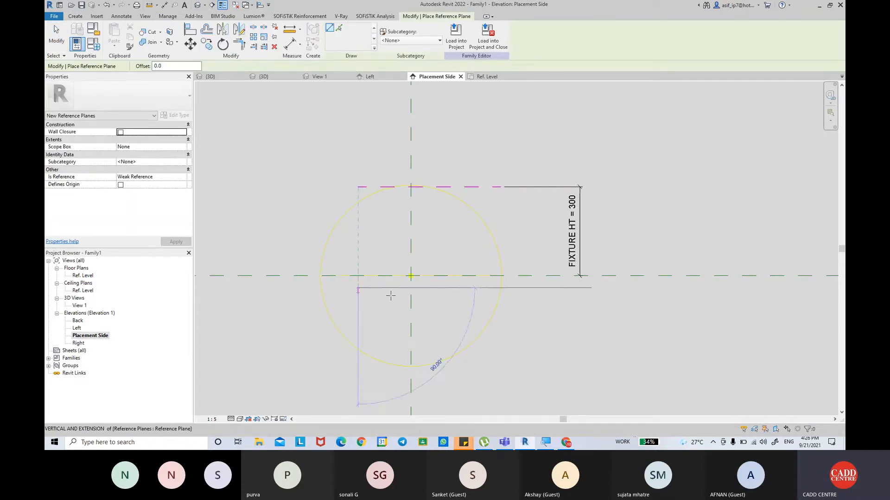
click(511, 288)
key(Escape)
key(Escape)
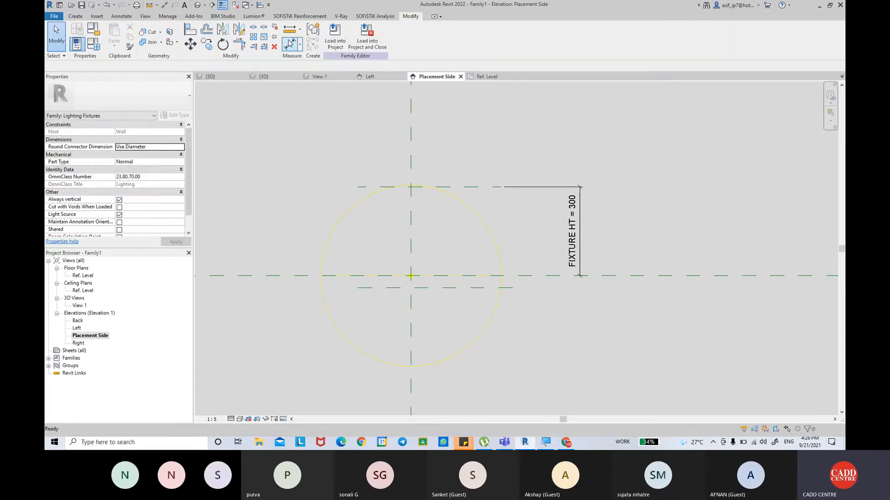
Add an aligned dimension between the horizontal centre plane and the short reference plane below it, in line with the FIXTURE HT dimension.
click(290, 44)
scroll(563, 325, up, 1)
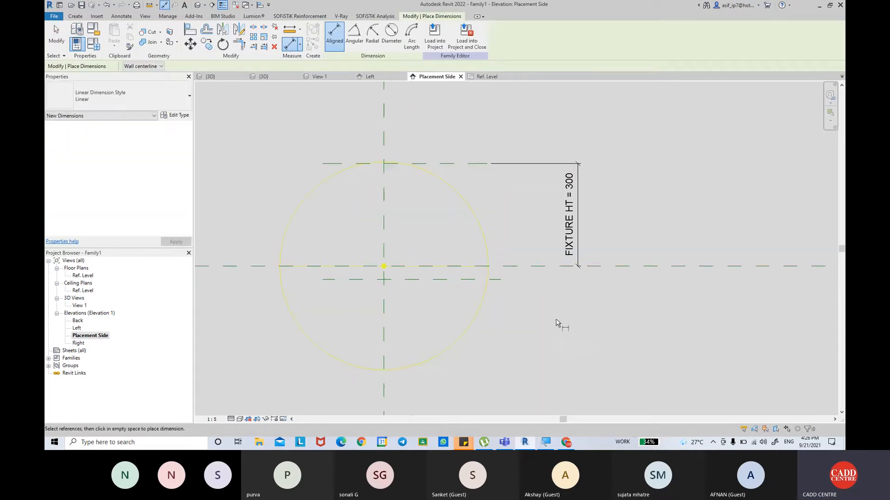
click(527, 267)
click(501, 280)
click(580, 299)
key(Escape)
Label the dimension below the centre plane with a new type family parameter named FIXTURE BOTTOM HT.
click(578, 278)
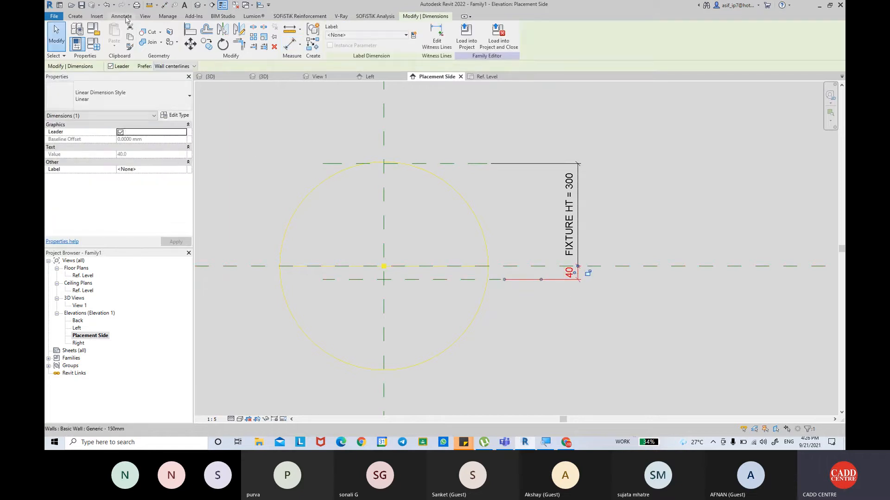
click(414, 35)
text(FIXTURE )
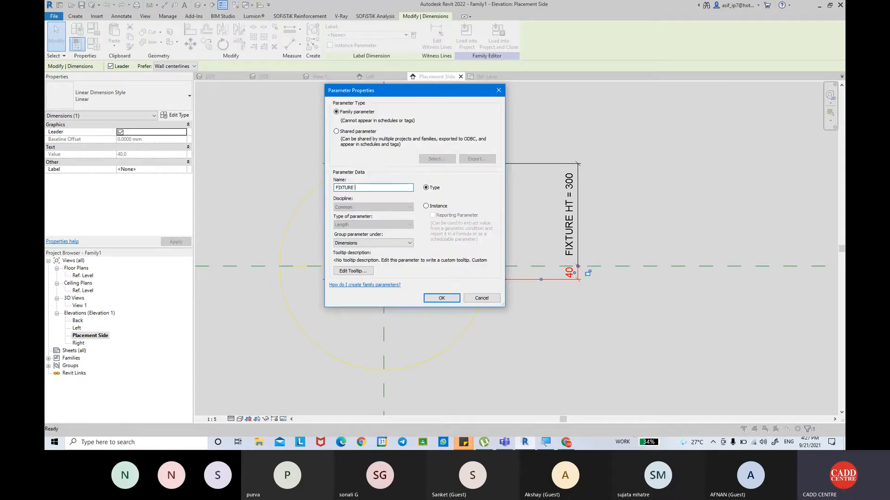
text(BOTTOM HT)
key(Return)
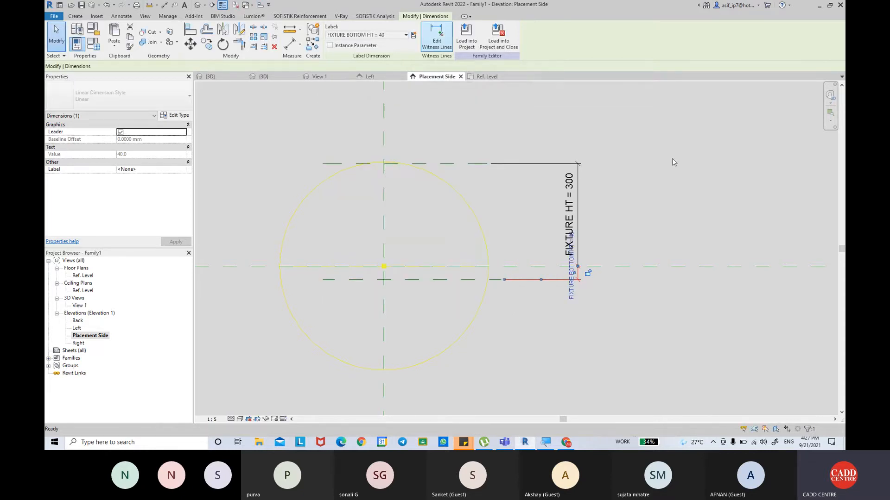
click(674, 163)
Move the FIXTURE HT dimension farther from the circle so its text clears the FIXTURE BOTTOM HT label.
middle_drag(674, 163, 662, 156)
drag(566, 180, 623, 182)
click(642, 168)
middle_drag(622, 243, 638, 235)
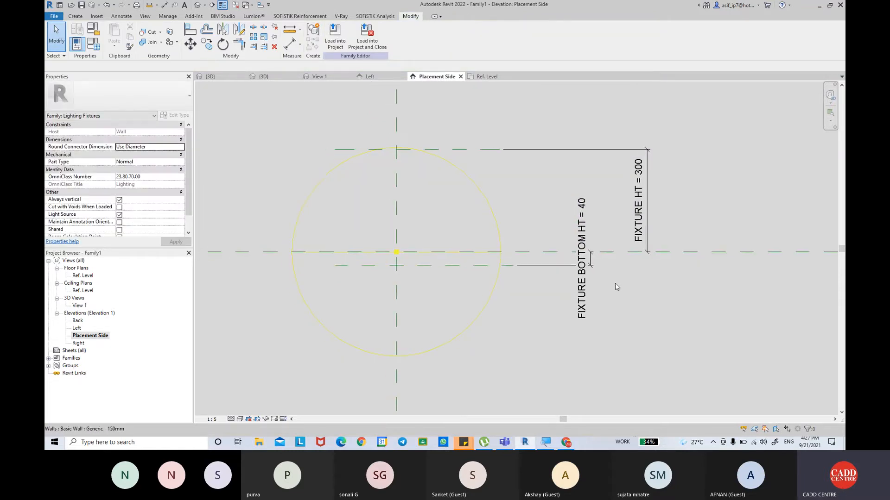
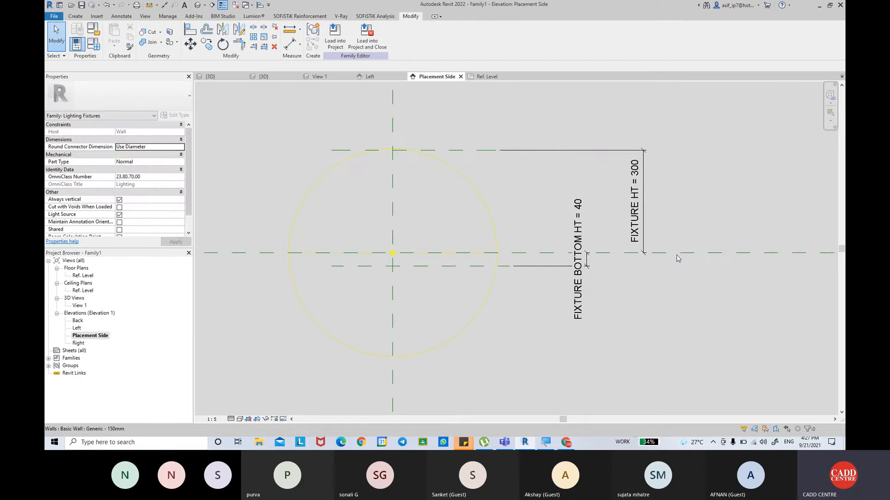
Add an aligned dimension from the reference level at the wall's base up to the short reference plane below the light source's centre.
scroll(678, 255, down, 3)
middle_drag(677, 257, 600, 215)
scroll(580, 189, down, 2)
click(288, 44)
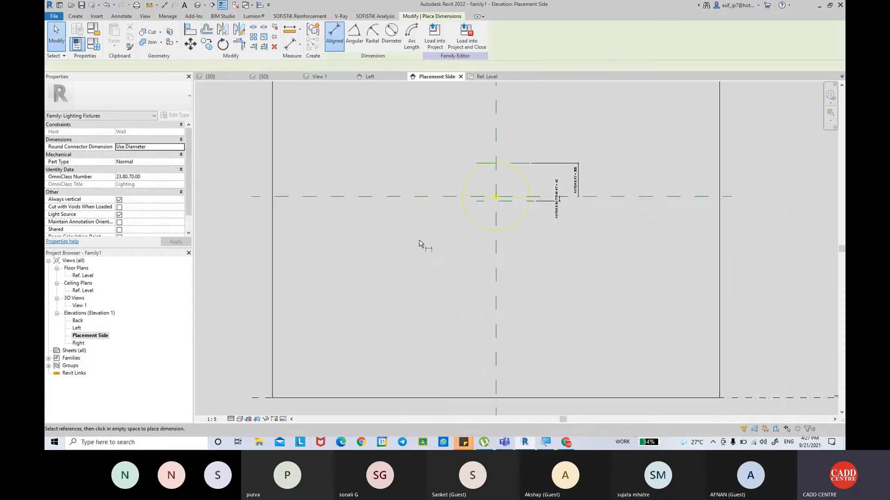
middle_drag(602, 371, 574, 346)
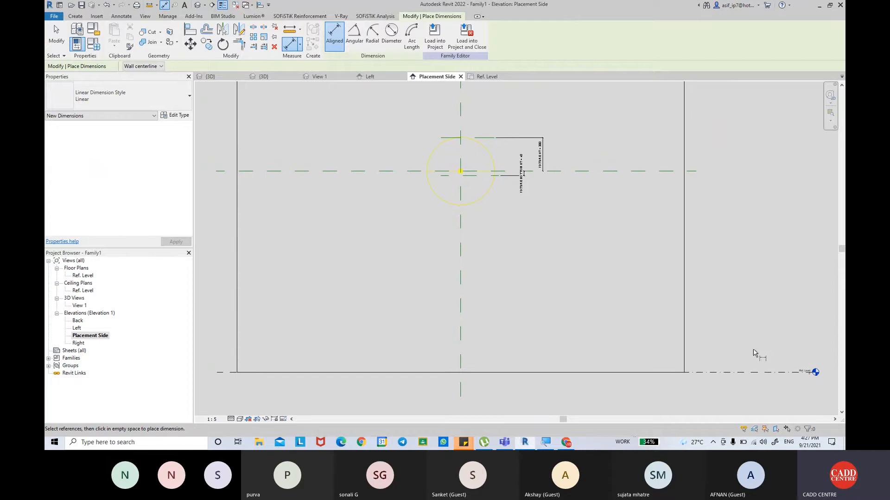
scroll(533, 349, down, 1)
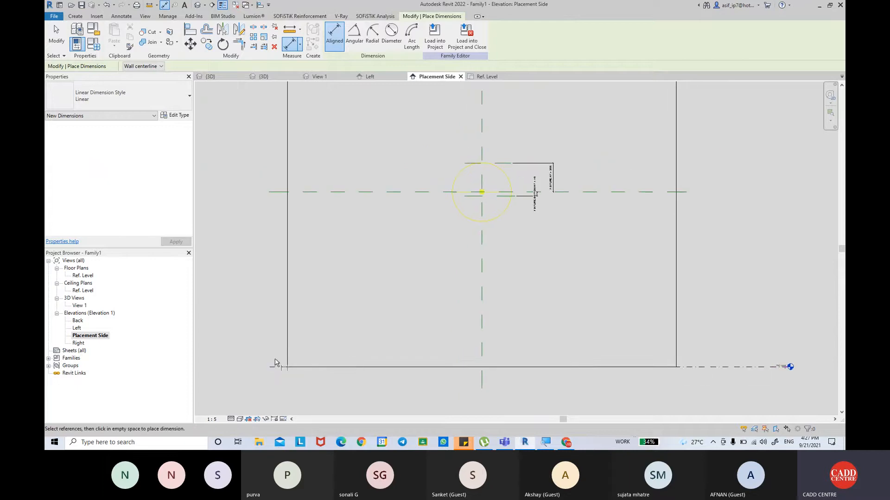
click(277, 367)
scroll(455, 235, up, 2)
scroll(533, 206, up, 3)
click(523, 170)
scroll(630, 229, down, 2)
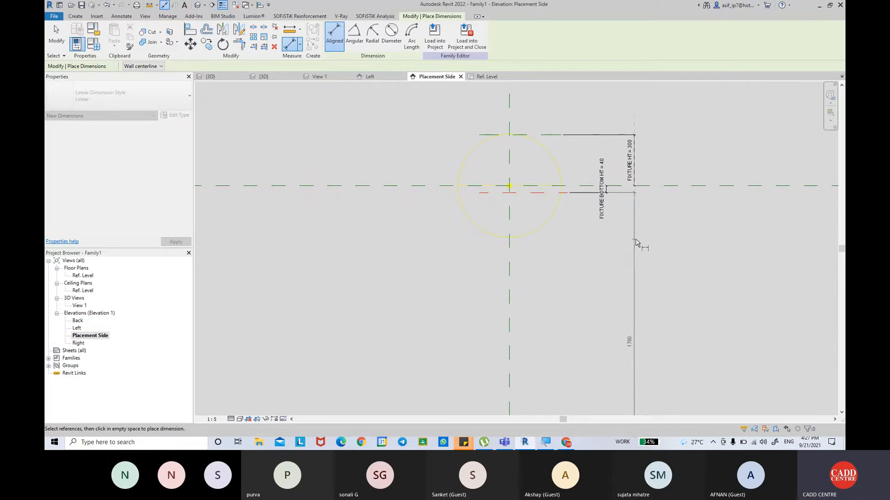
click(636, 242)
middle_drag(654, 267, 646, 248)
key(Escape)
Label the dimension from the reference level with the existing Default Elevation parameter.
click(627, 248)
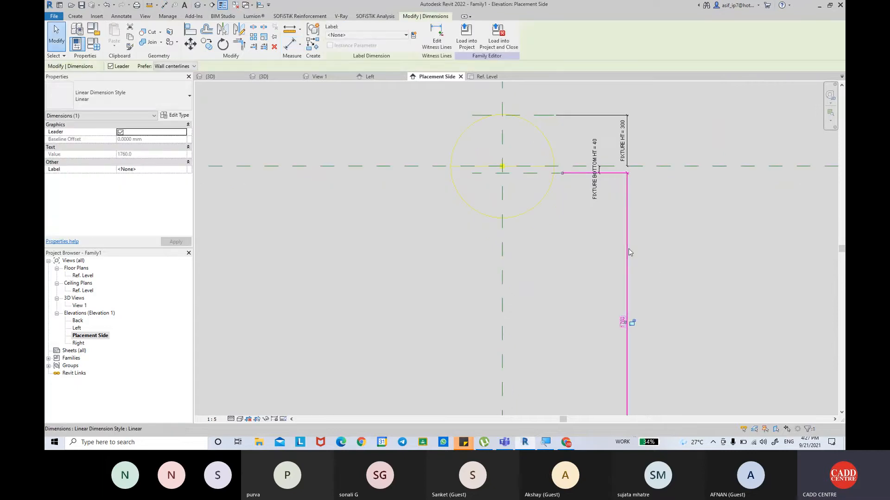
click(405, 36)
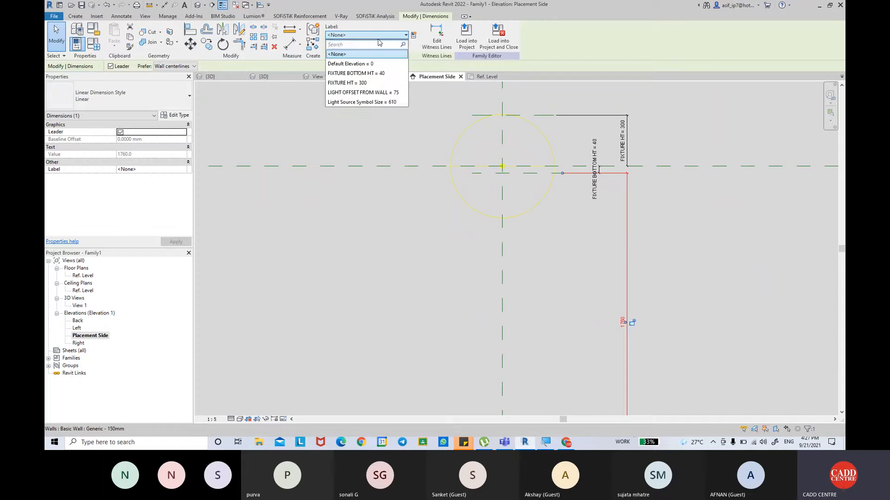
click(371, 65)
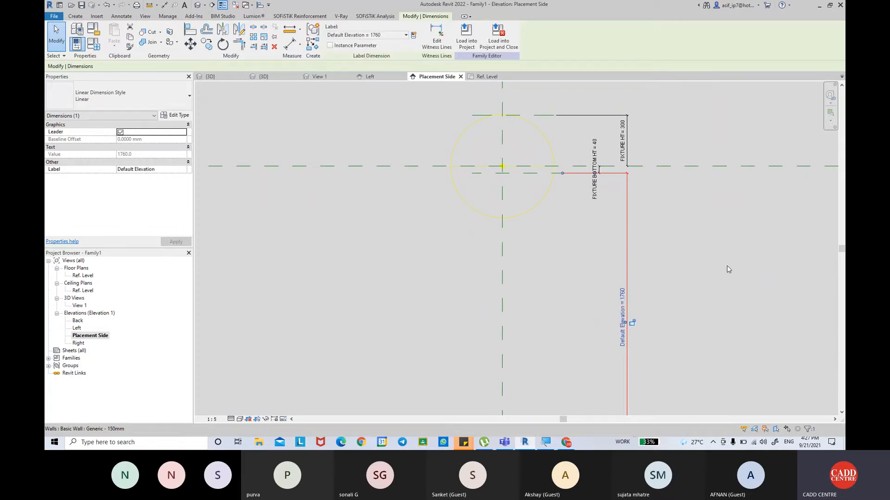
click(704, 276)
Examine the Default Elevation, FIXTURE BOTTOM HT and FIXTURE HT dimensions around the light source.
scroll(620, 311, up, 5)
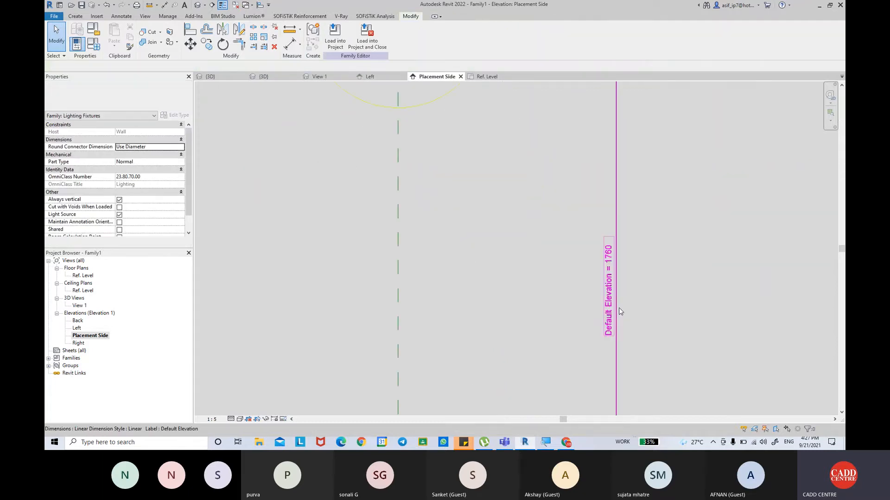
scroll(620, 311, down, 4)
middle_drag(614, 269, 614, 302)
click(610, 225)
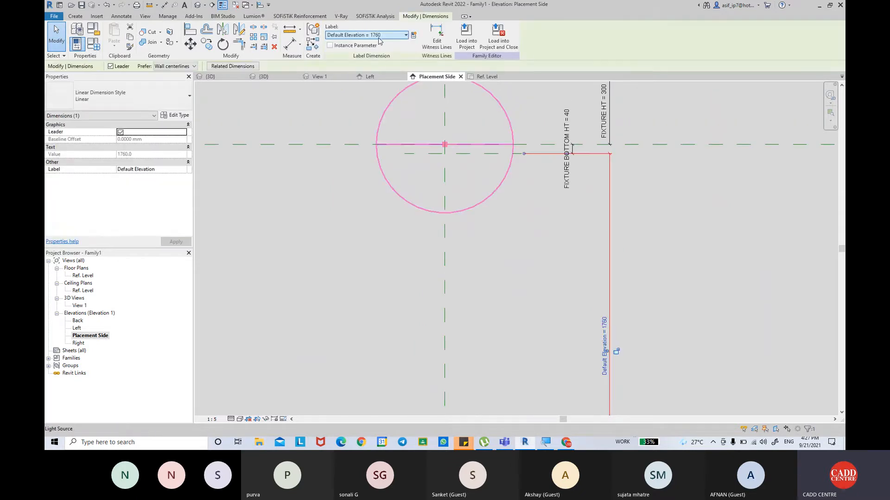
click(674, 285)
scroll(674, 285, down, 1)
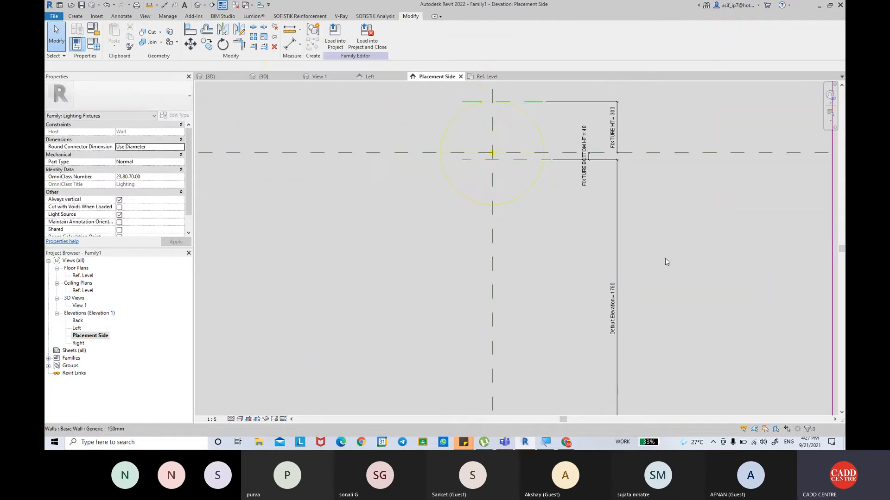
scroll(579, 165, up, 2)
middle_drag(577, 170, 578, 183)
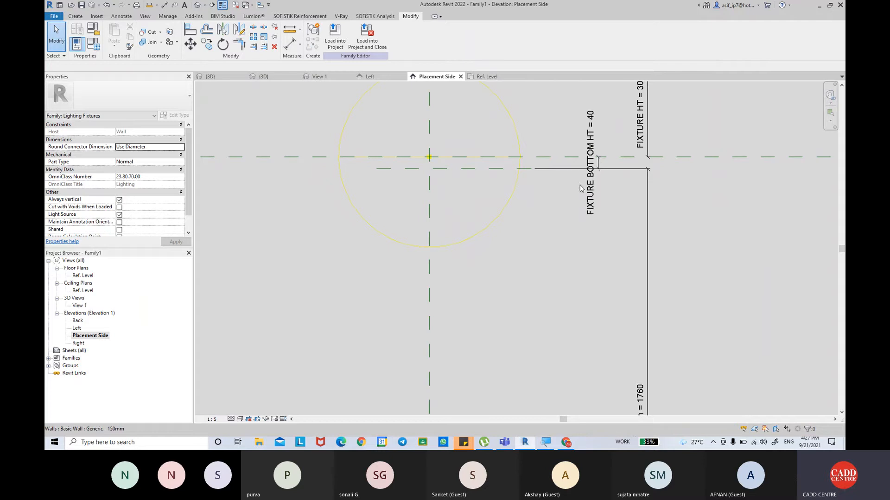
scroll(580, 191, down, 3)
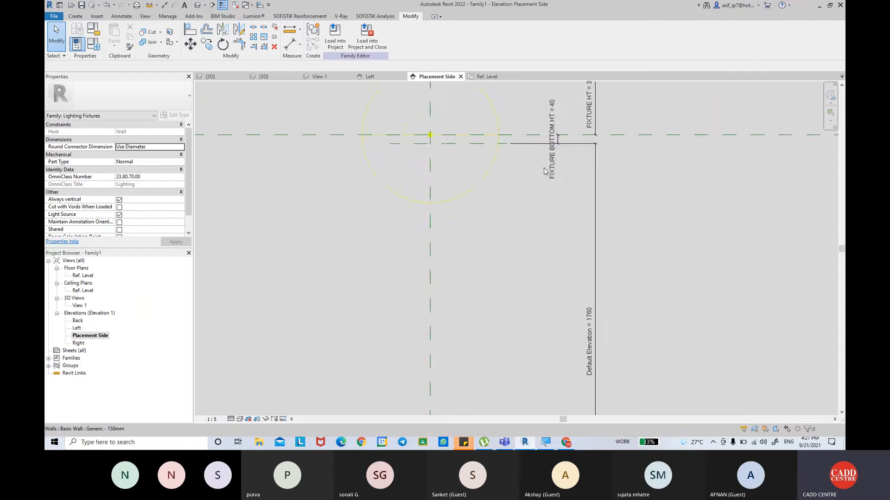
scroll(579, 188, up, 3)
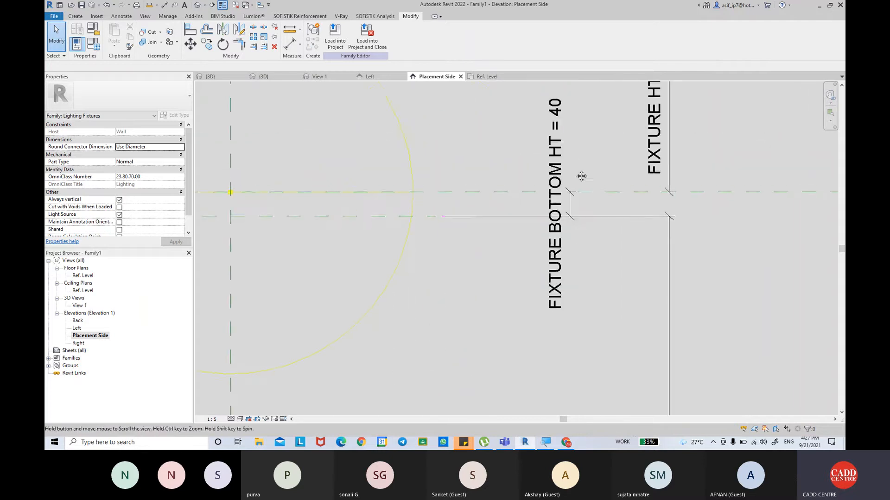
scroll(547, 203, down, 3)
scroll(499, 240, up, 2)
scroll(501, 249, down, 3)
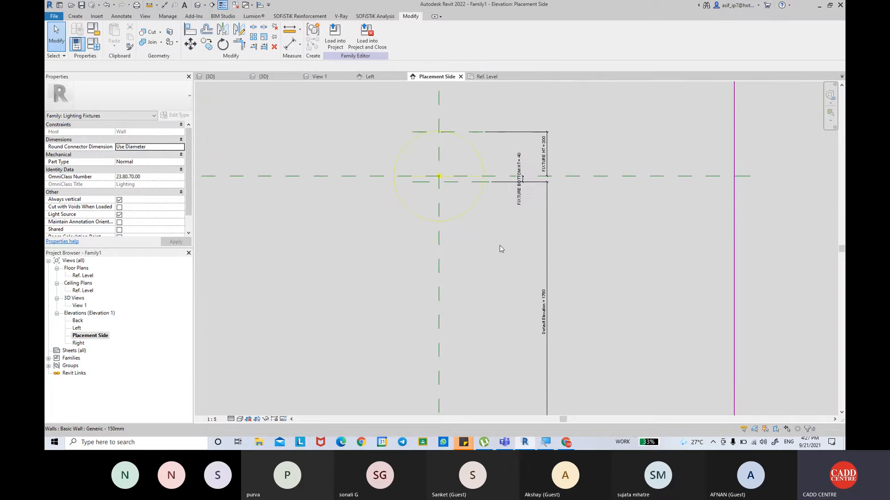
middle_drag(519, 201, 523, 217)
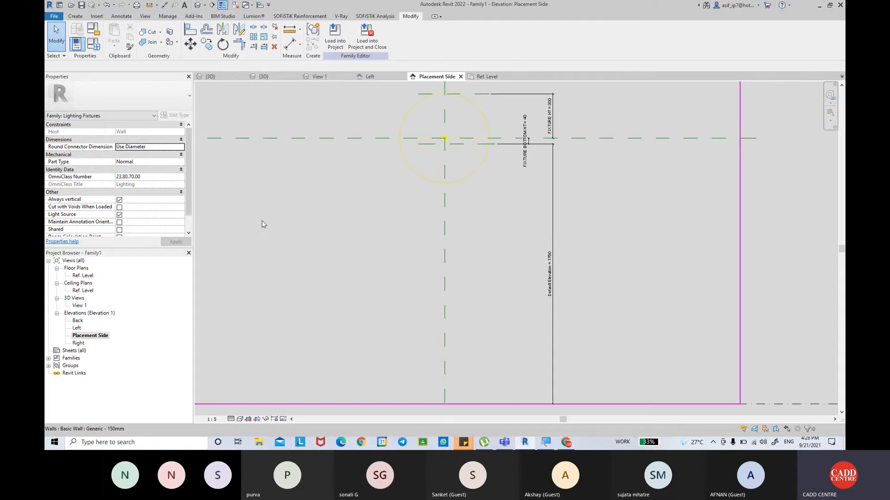
In the Ref. Level floor plan, start an extrusion and sketch a rectangle about 220 by 200 mm from the wall face around the light source's centre.
double_click(87, 276)
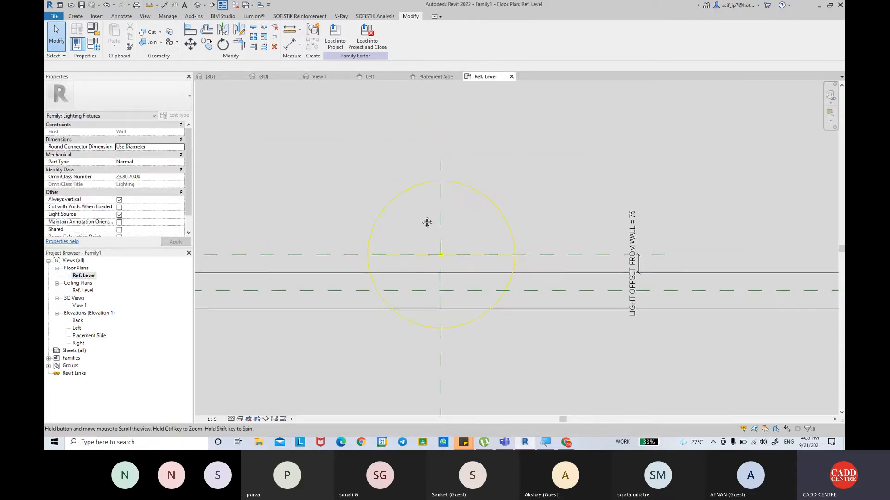
click(76, 16)
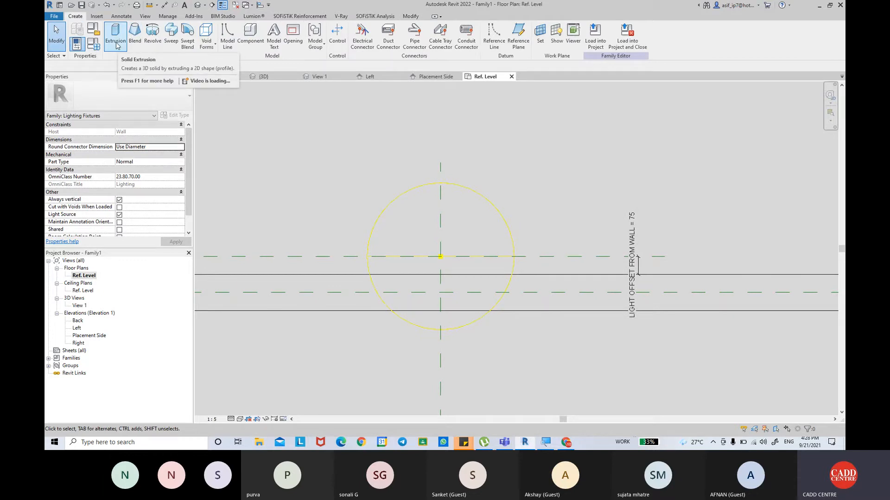
click(115, 43)
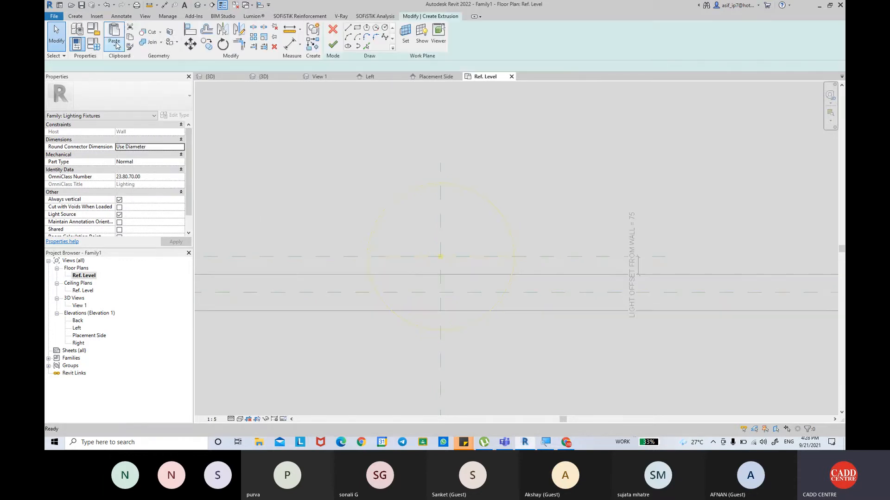
click(358, 27)
scroll(431, 293, up, 2)
click(400, 286)
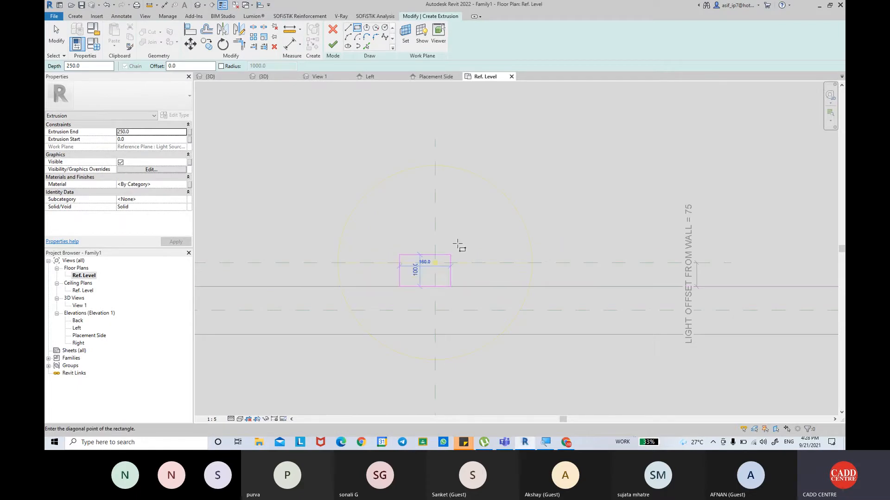
click(469, 223)
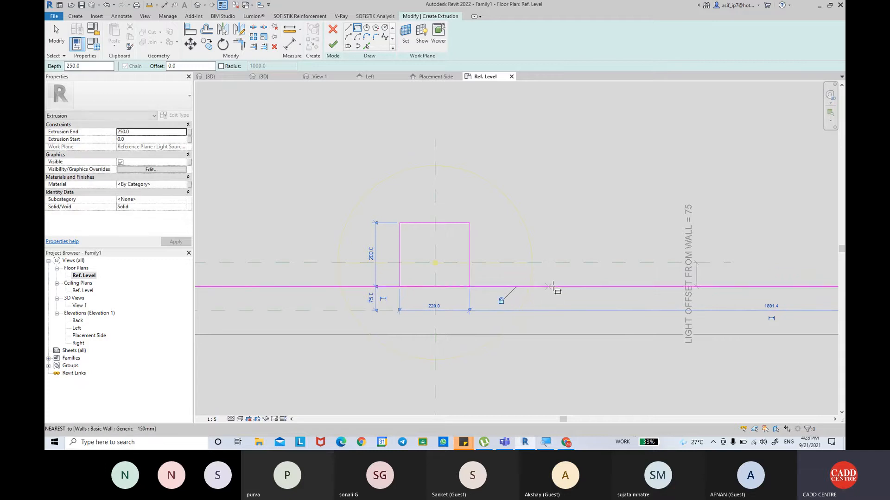
click(57, 35)
middle_drag(383, 175, 398, 177)
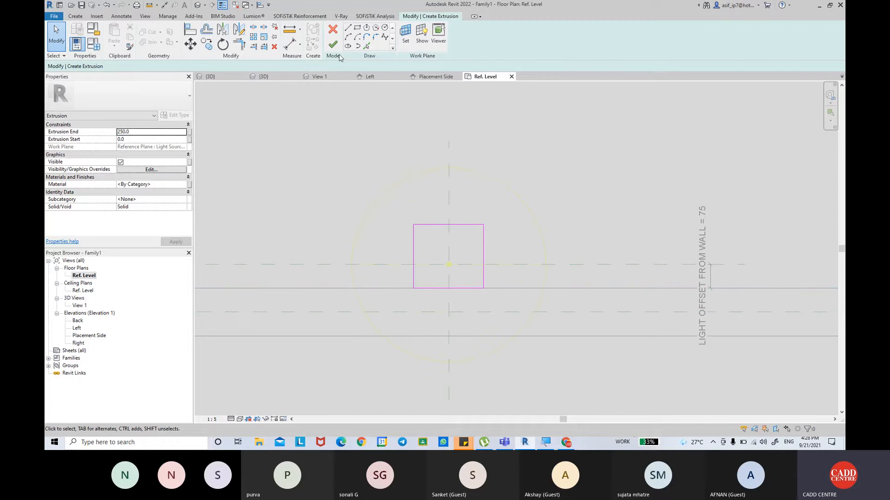
Add an equalized dimension centring the rectangle on the vertical reference plane, and a second dimension across its overall width.
click(291, 50)
scroll(473, 236, up, 2)
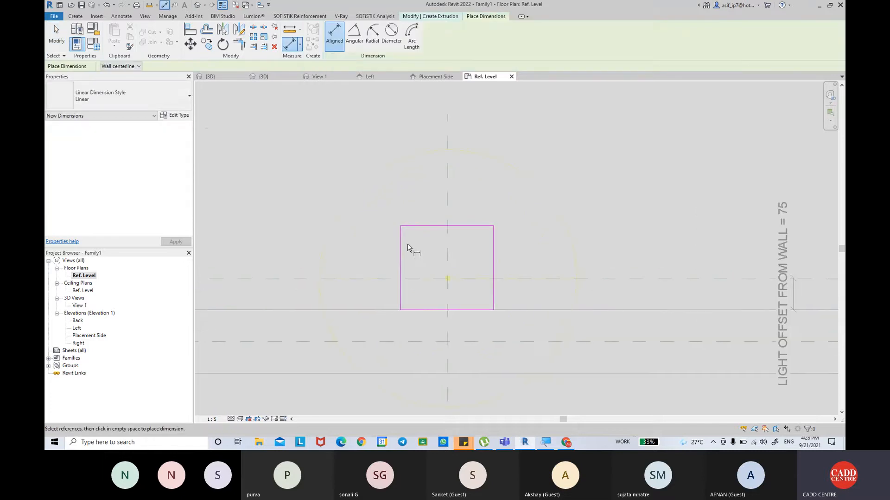
click(448, 242)
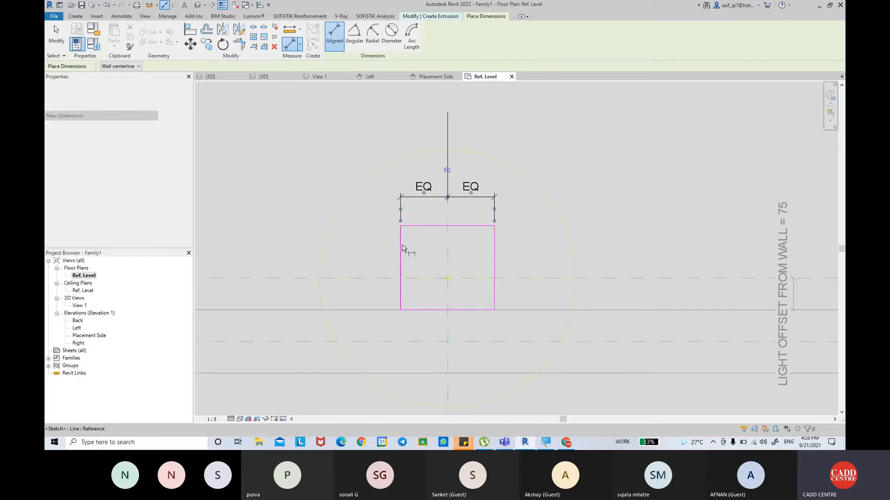
click(403, 245)
click(496, 245)
click(508, 140)
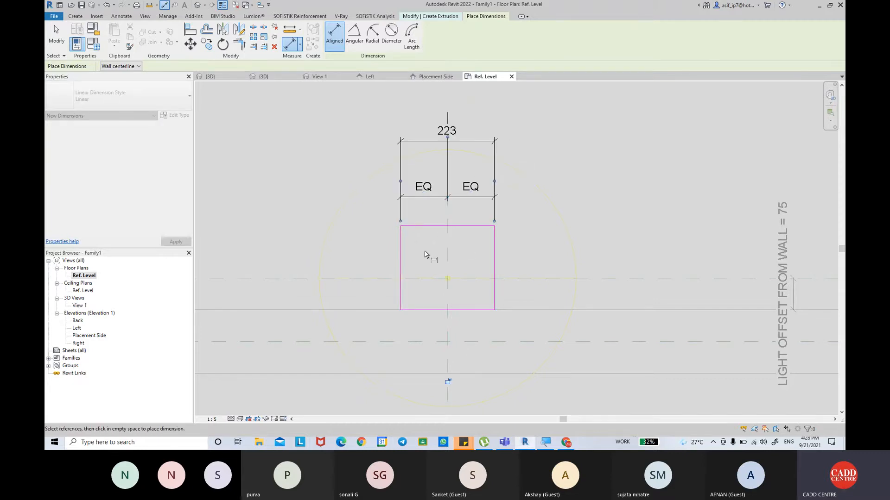
click(417, 225)
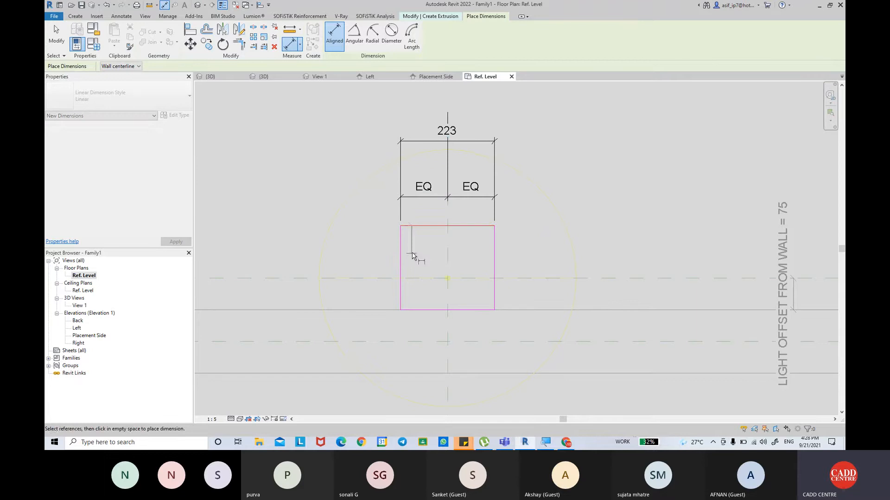
key(Escape)
key(Escape)
Add an aligned dimension for the rectangle's depth, from its edge on the wall face to the opposite edge.
key(d)
key(i)
click(407, 313)
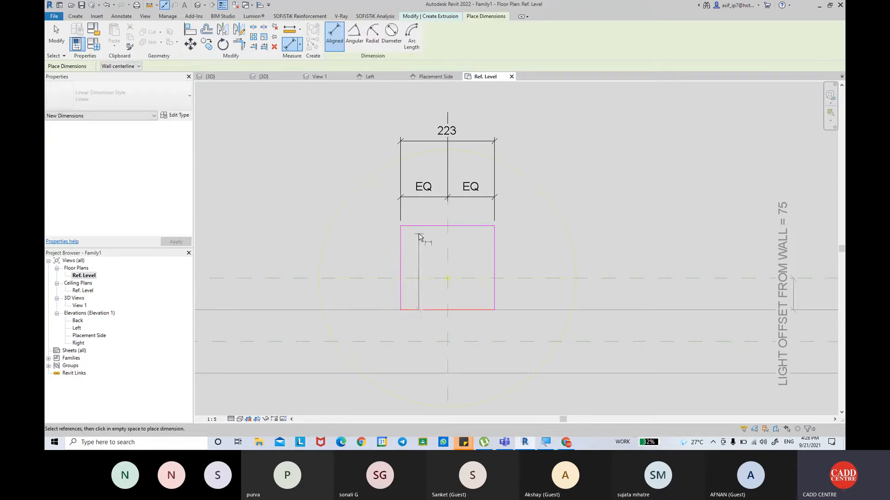
click(419, 227)
click(361, 230)
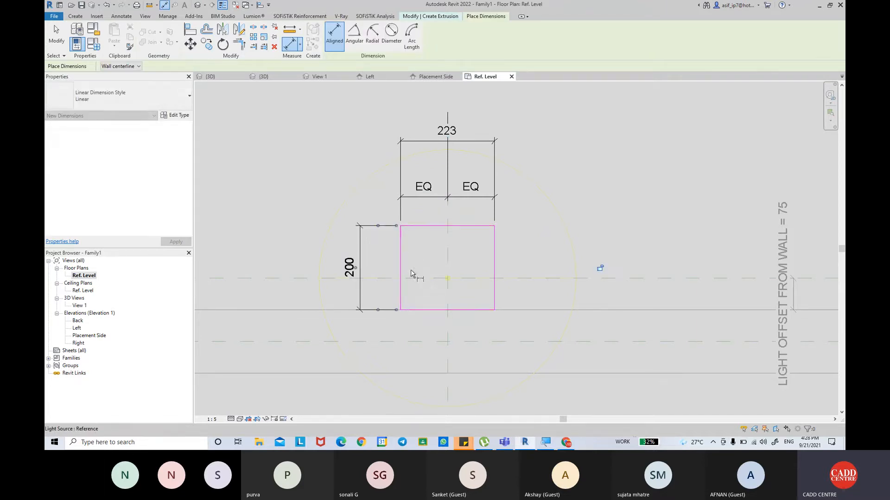
middle_drag(409, 349, 409, 362)
key(Escape)
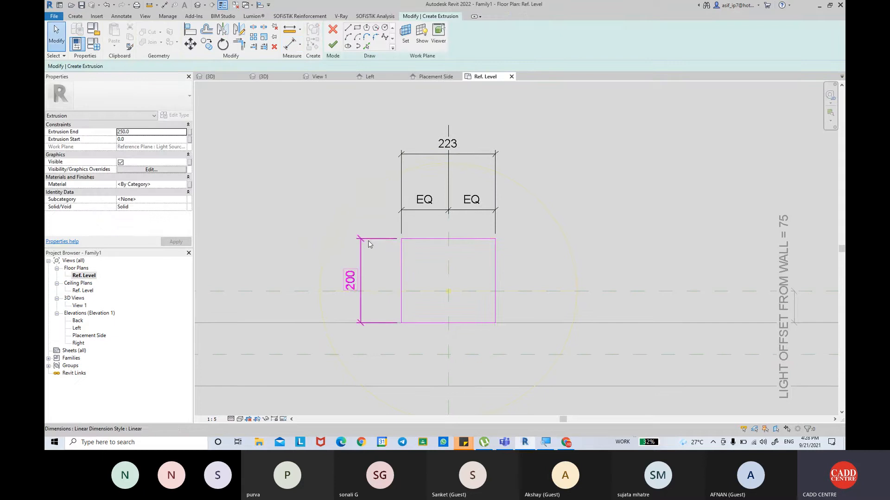
Label the rectangle's overall width and depth dimensions together with a new family type parameter named FIXTURE SIZE.
click(369, 244)
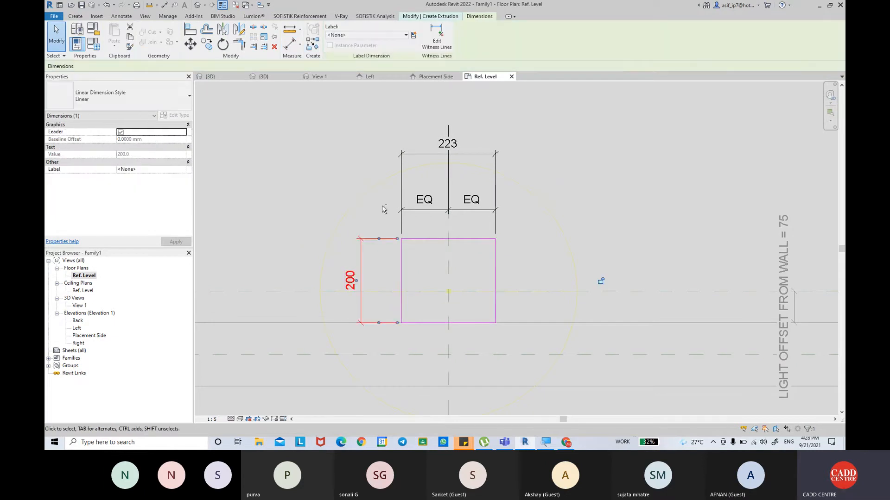
ctrl+click(401, 157)
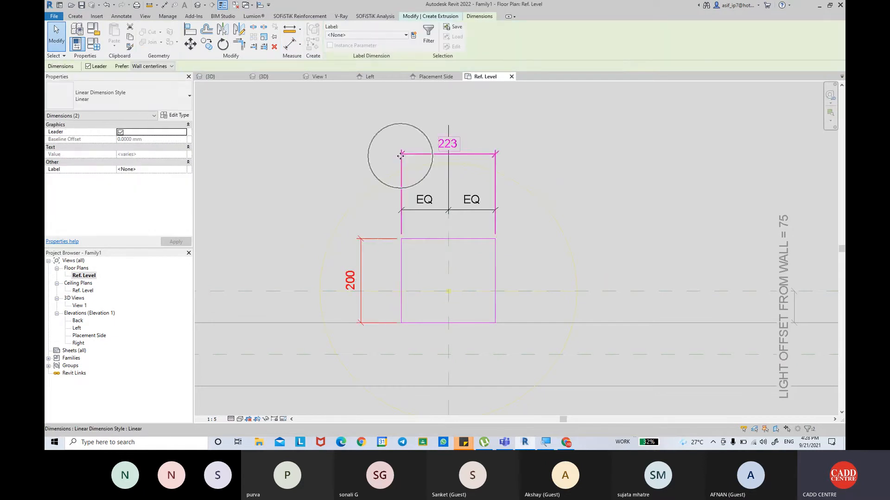
click(414, 35)
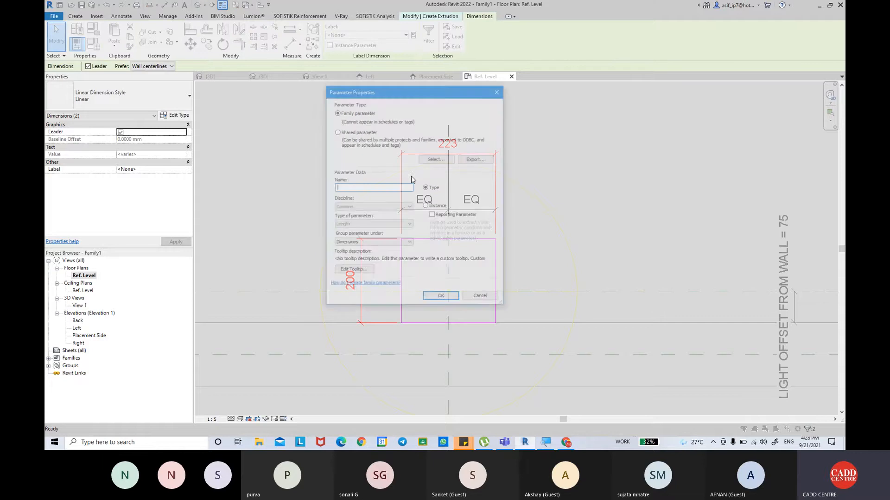
text(FlXTURE SIZE)
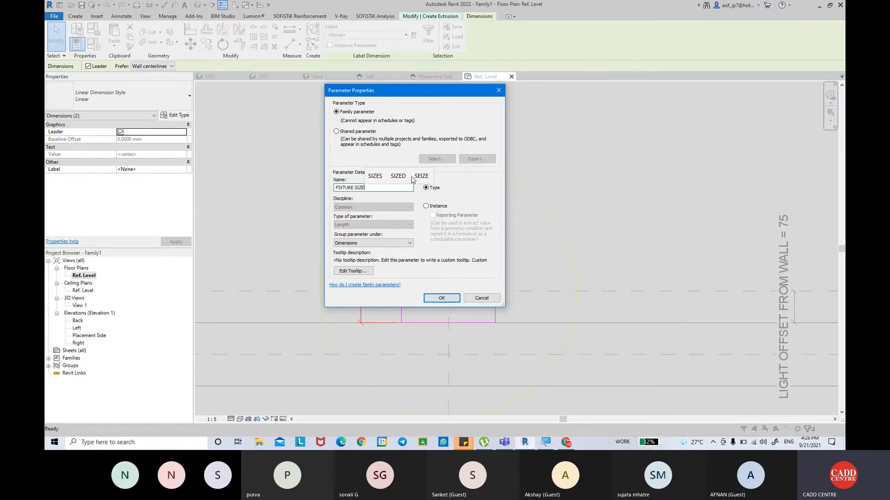
click(442, 298)
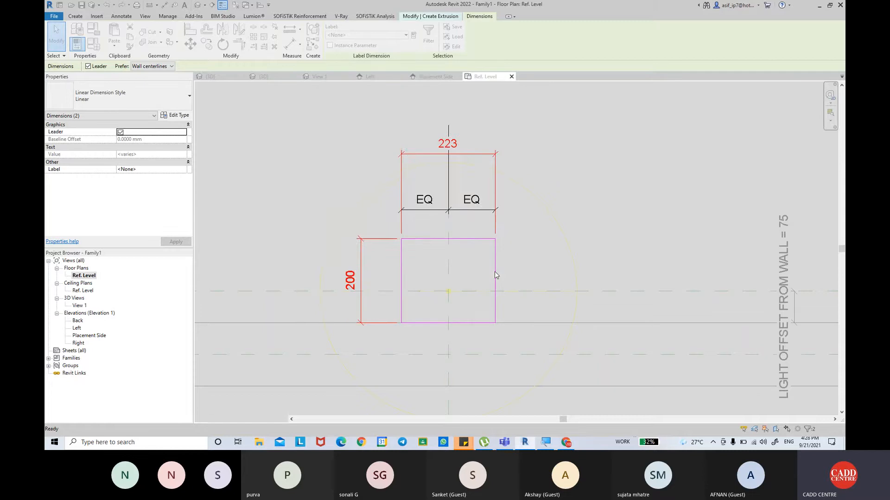
click(596, 186)
Sketch a second rectangle inside the first one, offset 10 mm inward from its edges.
scroll(593, 197, down, 4)
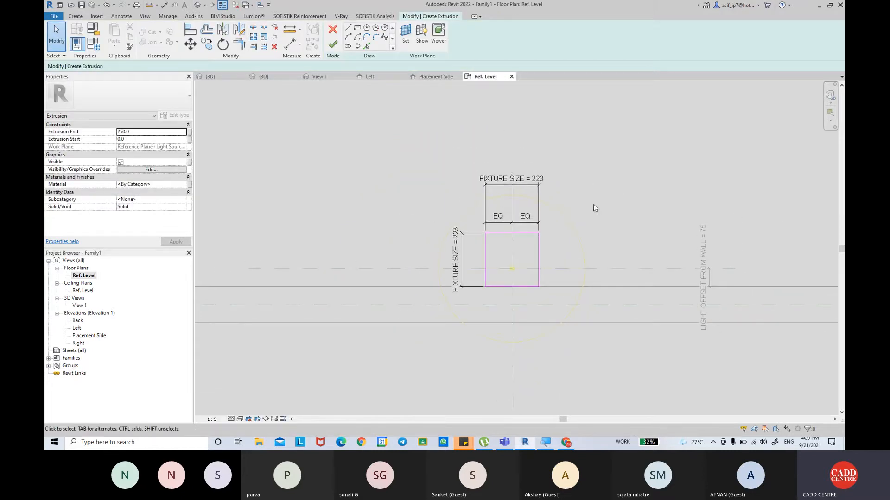
middle_drag(592, 204, 589, 213)
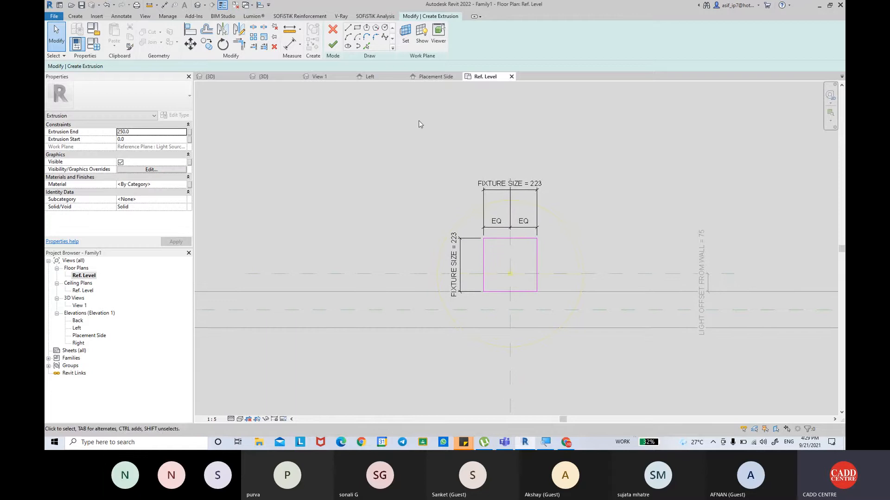
middle_drag(418, 124, 413, 123)
middle_drag(486, 187, 471, 177)
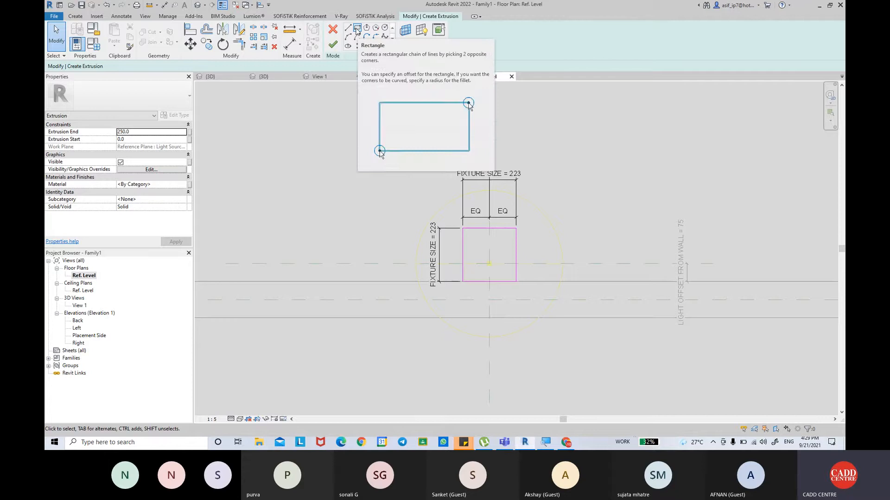
click(357, 29)
middle_drag(516, 224, 481, 201)
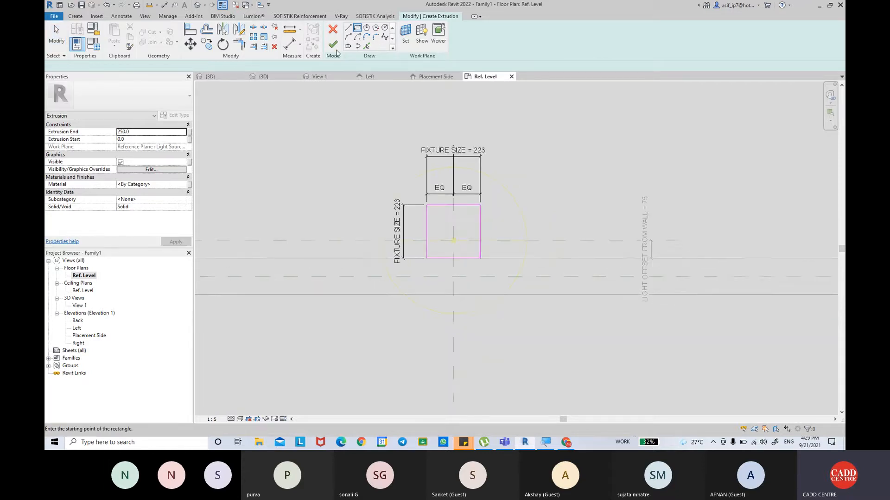
scroll(423, 228, up, 2)
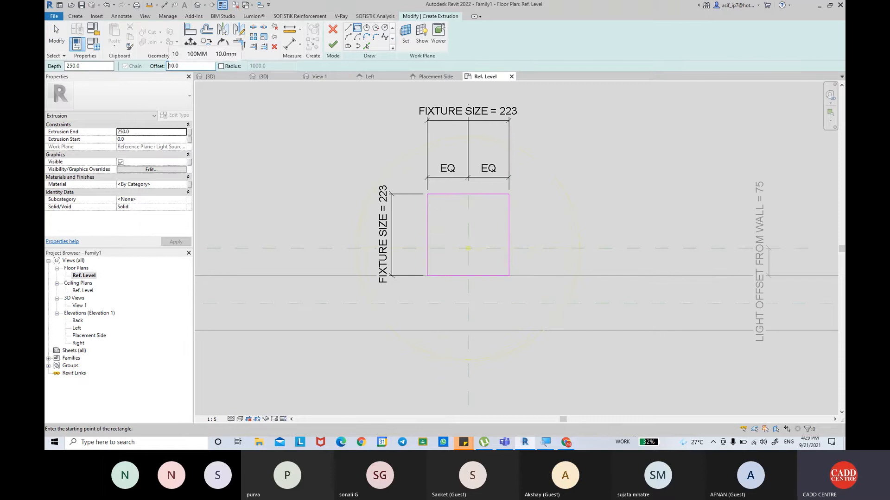
click(427, 195)
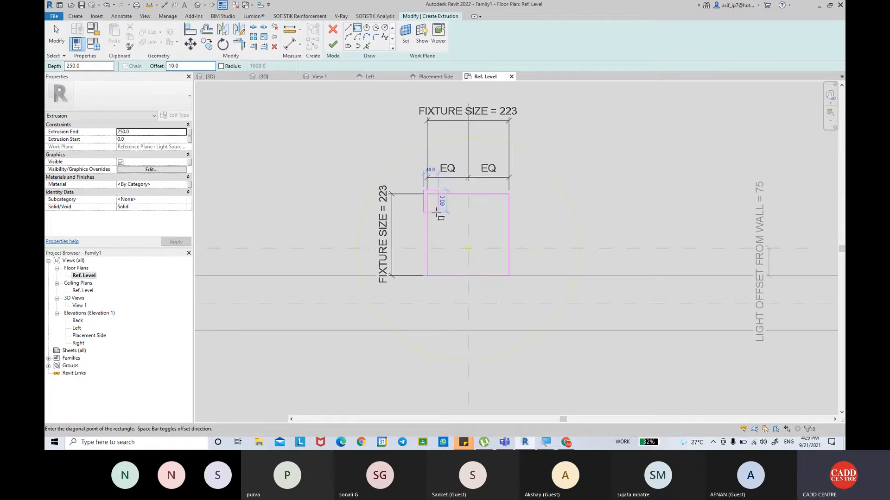
click(509, 277)
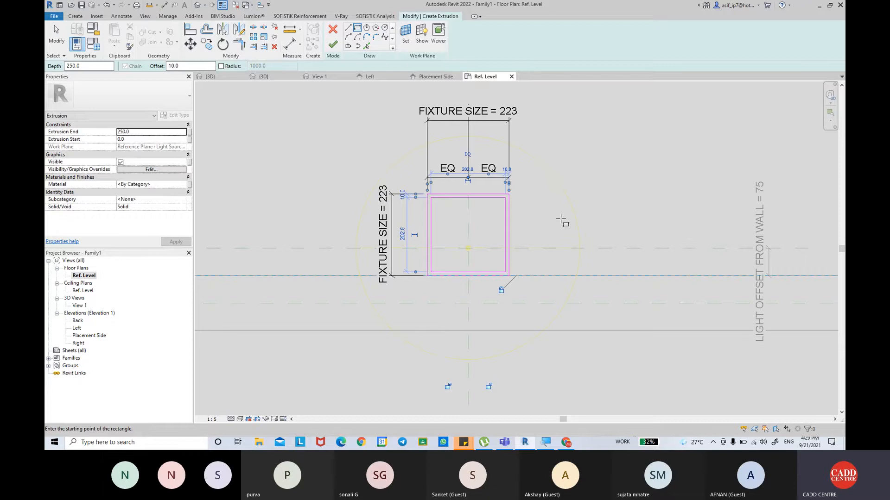
key(Escape)
scroll(480, 181, up, 1)
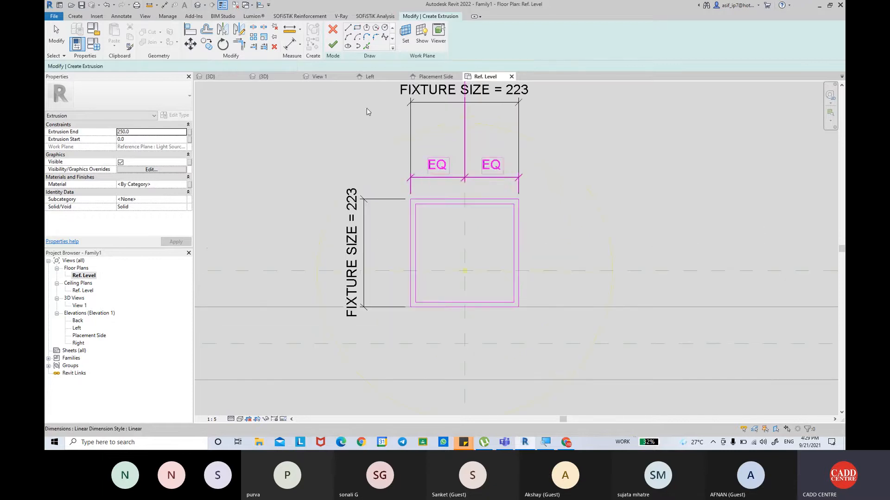
Add aligned dimensions for the gap between the outer and inner rectangles on all four sides.
click(290, 44)
scroll(409, 228, up, 2)
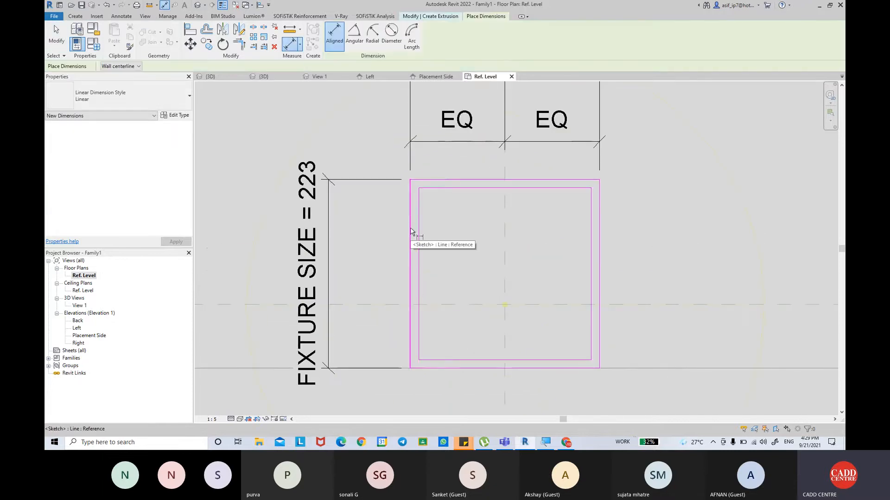
click(410, 231)
click(418, 233)
click(443, 237)
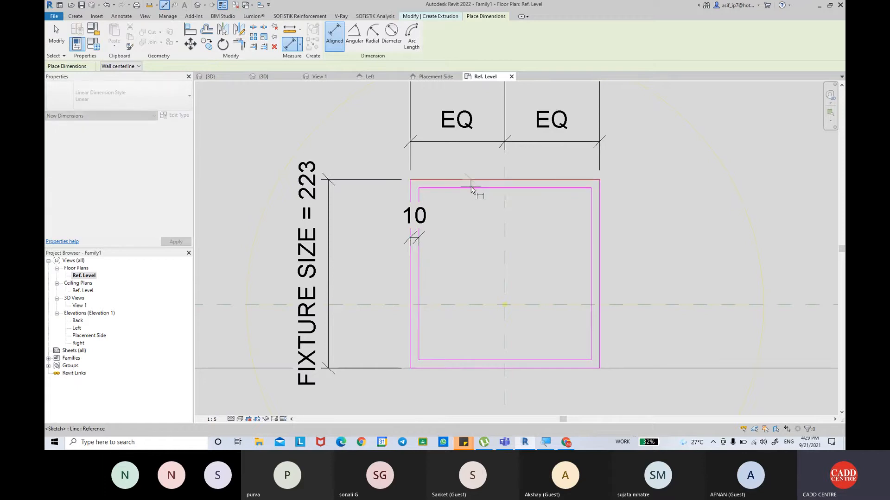
click(471, 187)
click(470, 223)
click(600, 238)
click(592, 234)
click(543, 228)
click(538, 368)
click(537, 360)
click(542, 338)
key(Escape)
key(Escape)
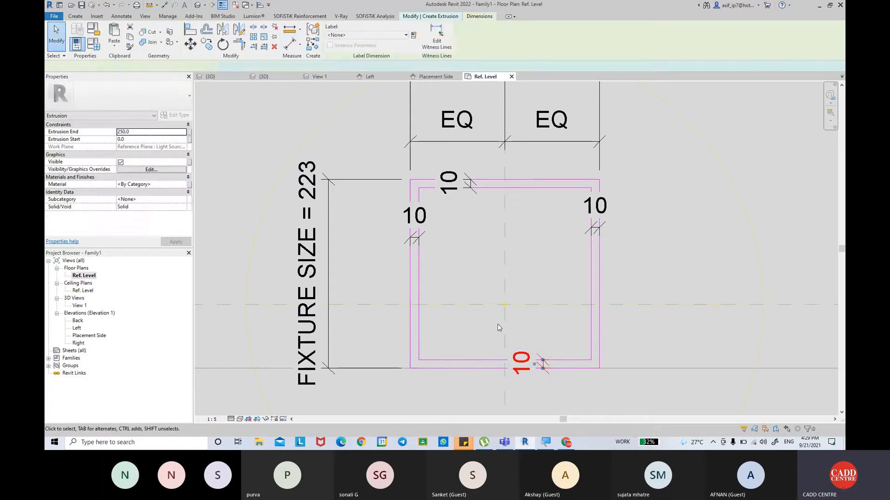
Label the four gap dimensions between the outer and inner rectangles with a new family type parameter named BEZZEL THICKNESS.
ctrl+click(421, 218)
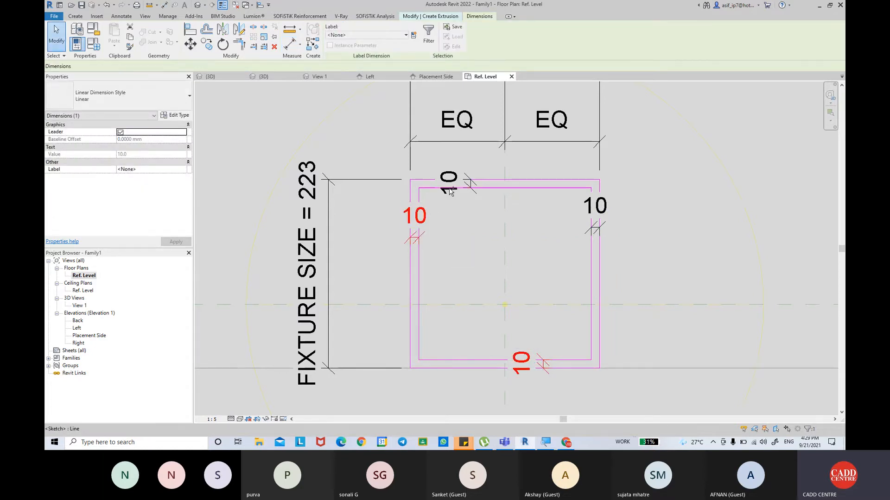
ctrl+click(449, 189)
click(462, 162)
click(452, 184)
ctrl+click(425, 220)
ctrl+click(521, 362)
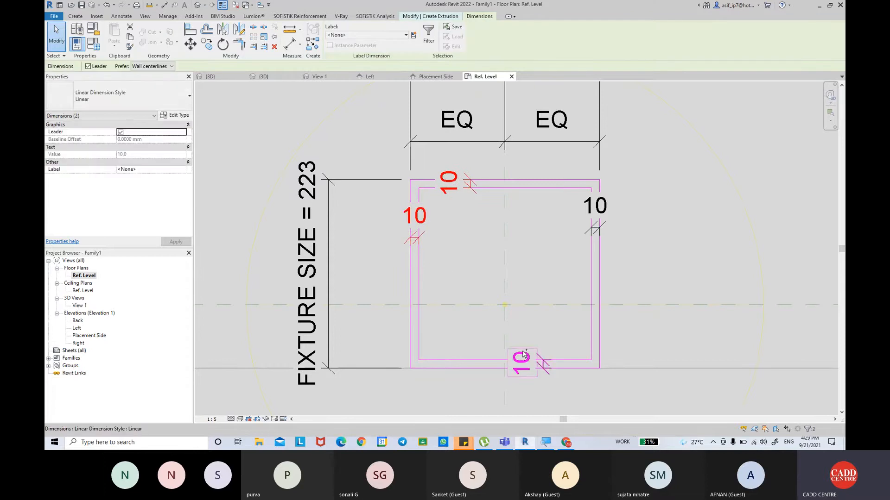
ctrl+click(598, 206)
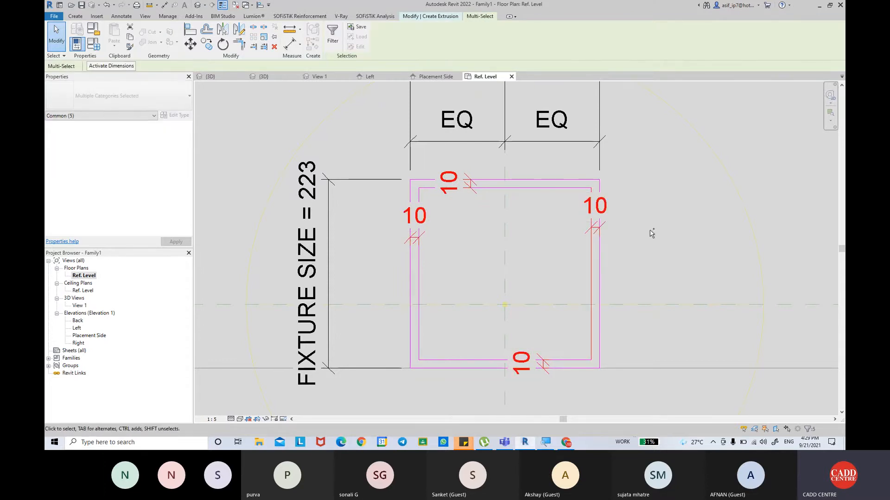
shift+click(593, 273)
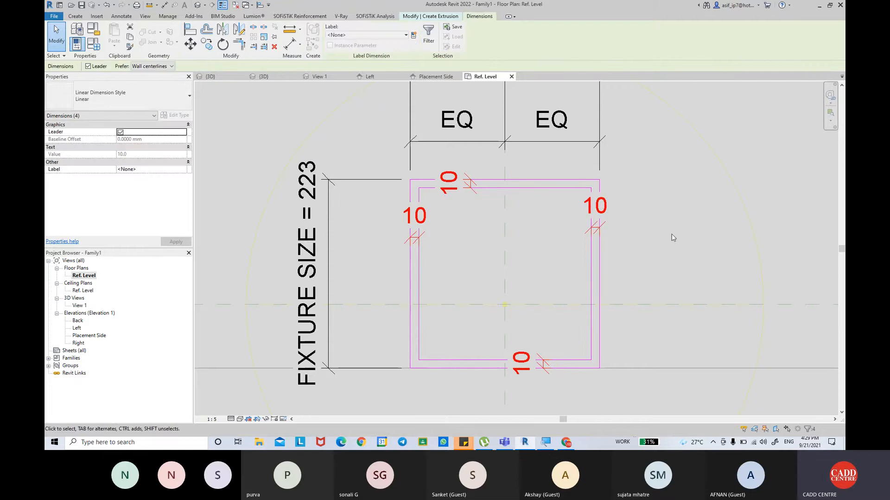
click(414, 38)
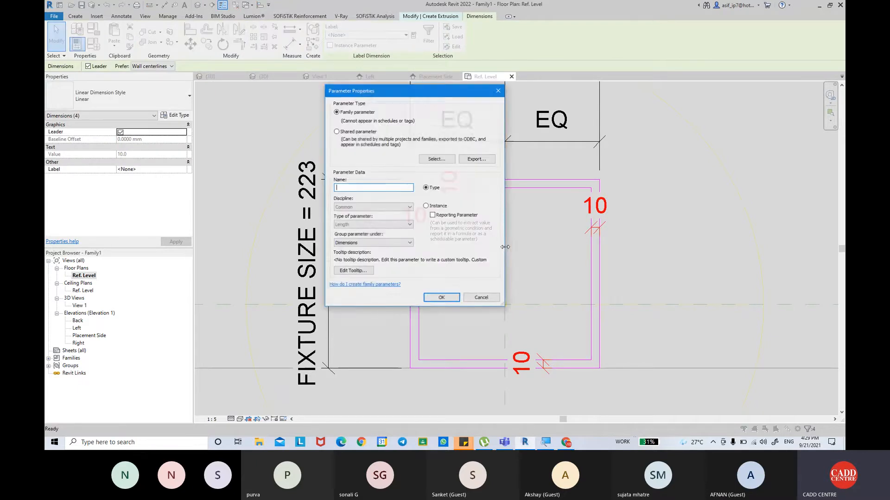
text(BEZ)
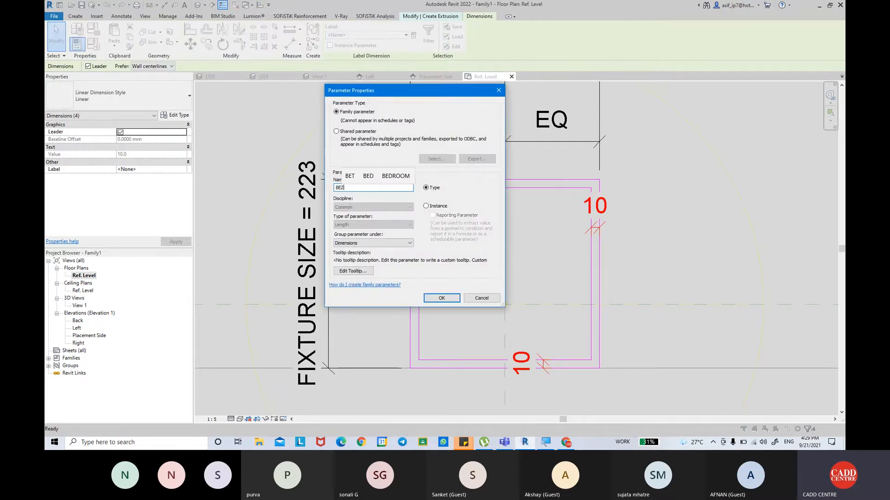
text(ZEL )
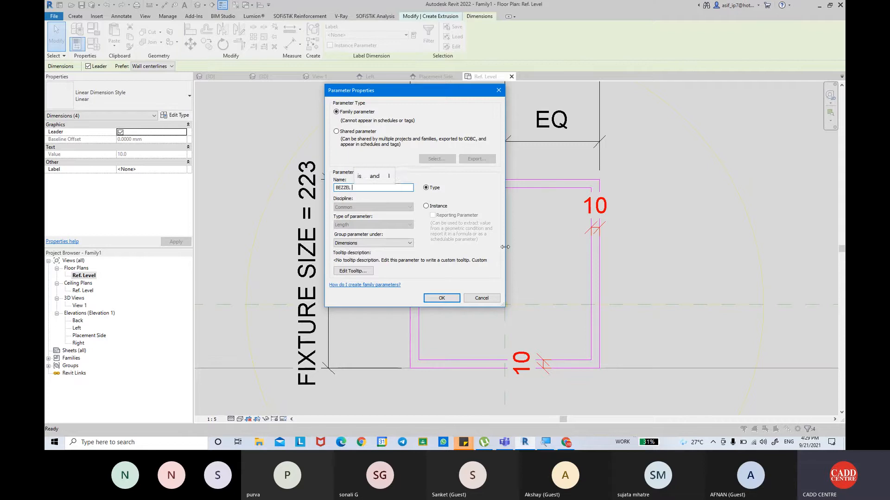
text(THICKNESS)
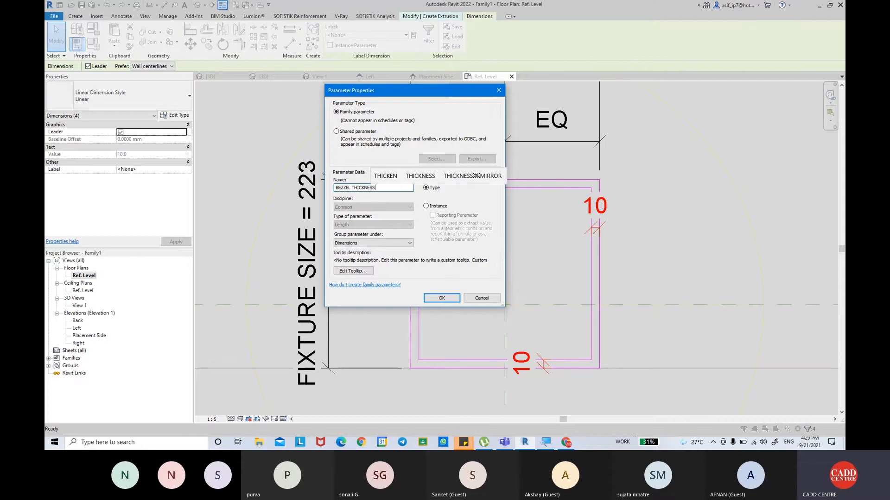
key(Return)
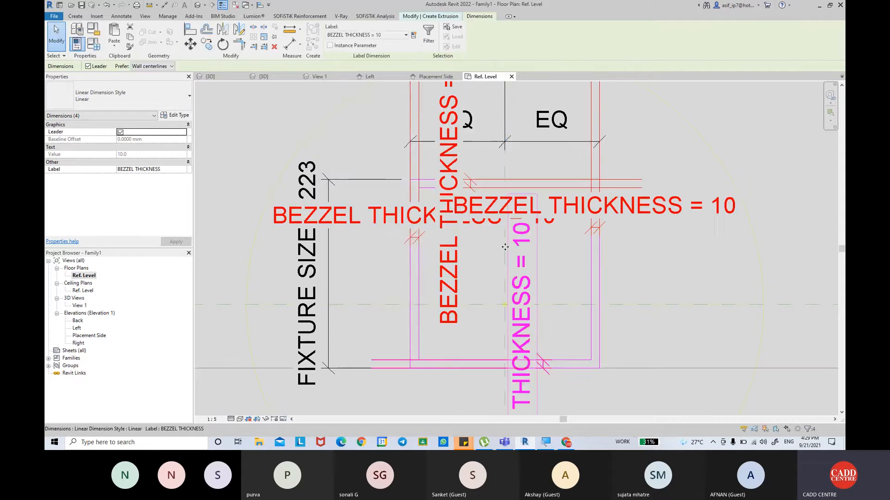
click(332, 400)
Set the Ref. Level view scale to 1:2 and finish the extrusion sketch.
click(211, 419)
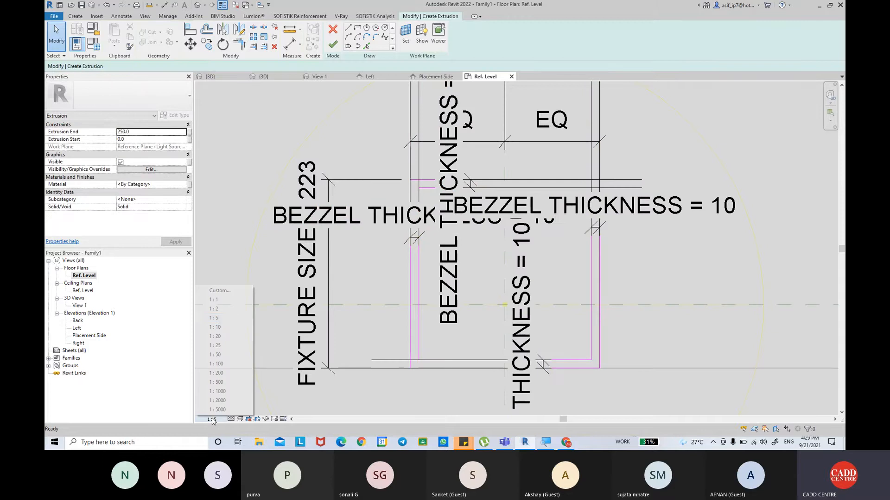
click(224, 310)
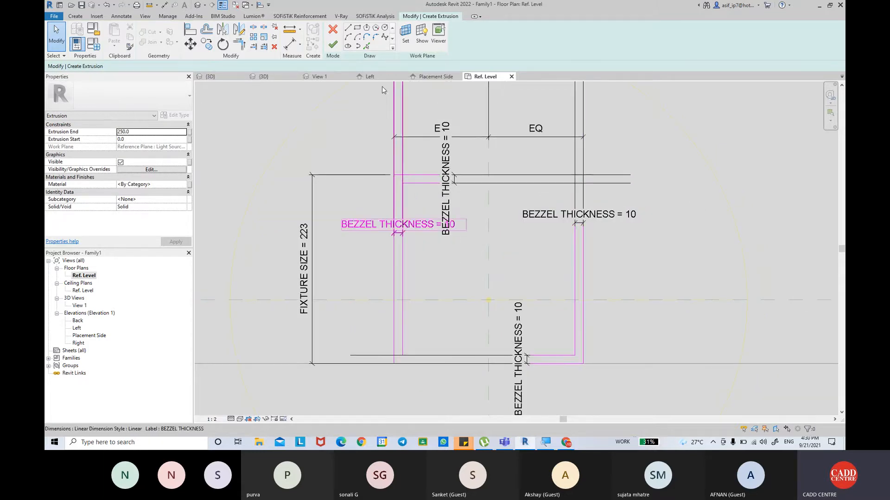
click(337, 50)
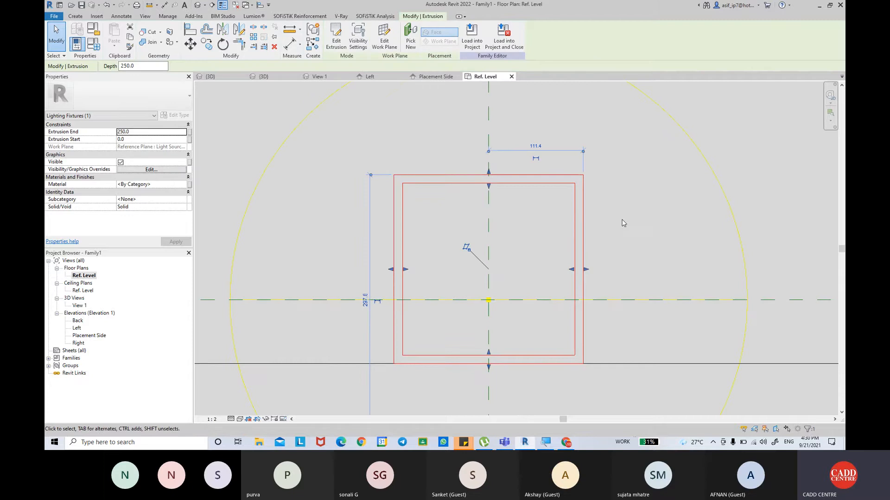
In the Placement Side elevation, stretch the extrusion's top face up to the upper fixture height reference plane and lock it there.
double_click(89, 336)
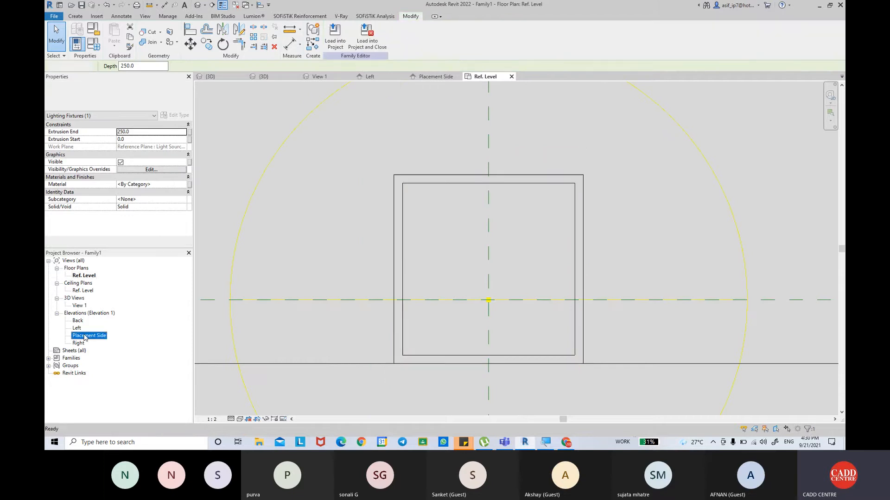
scroll(459, 206, up, 3)
middle_drag(477, 111, 481, 213)
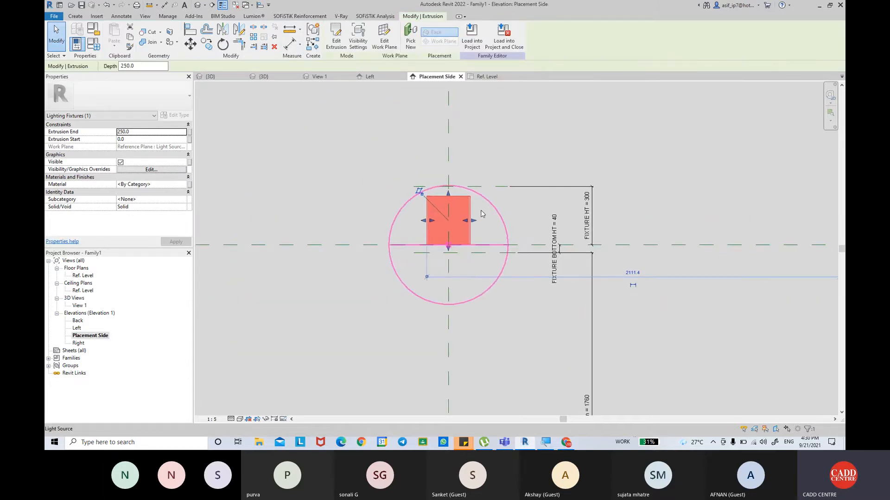
scroll(467, 194, up, 3)
drag(433, 203, 444, 180)
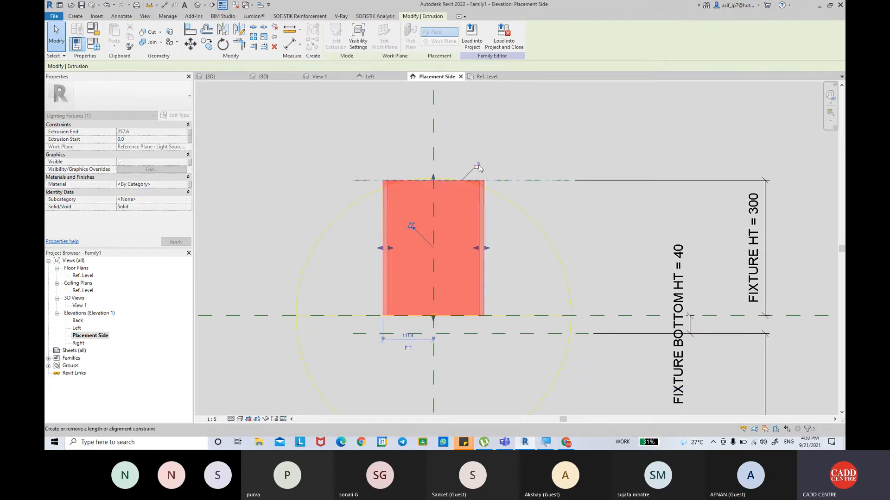
click(479, 167)
middle_drag(526, 220, 529, 194)
scroll(452, 291, up, 1)
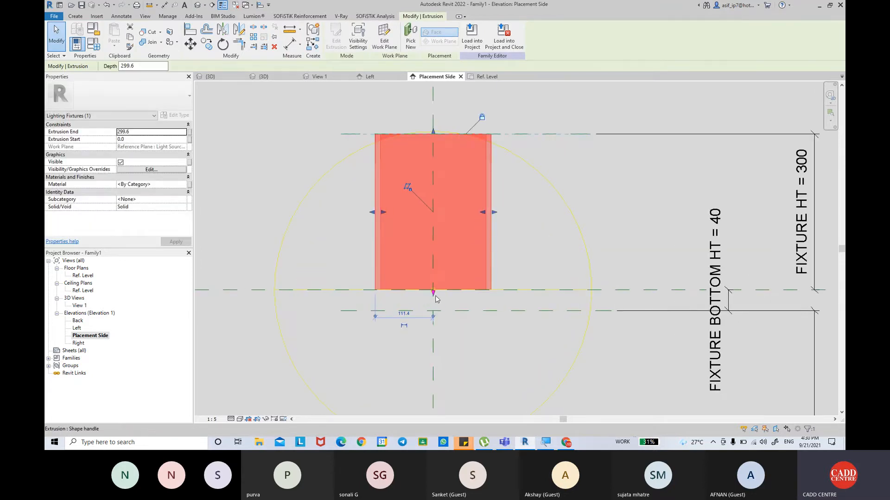
Stretch the extrusion's bottom face down to the reference plane below the light source plane.
drag(434, 293, 433, 310)
click(600, 207)
middle_drag(600, 208, 522, 209)
scroll(512, 212, down, 2)
scroll(491, 224, down, 1)
click(455, 214)
click(538, 215)
scroll(548, 232, up, 2)
middle_drag(551, 244, 544, 254)
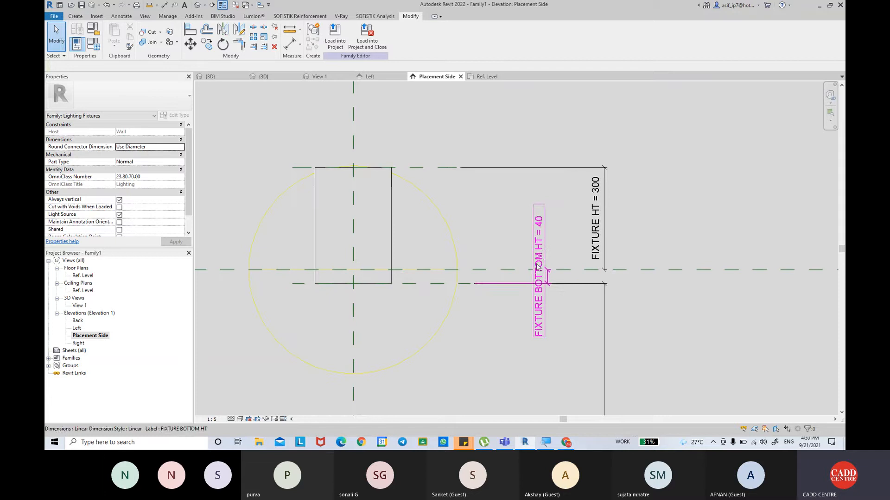
Set the FIXTURE BOTTOM HT parameter to 20 in the family types and apply it.
scroll(538, 267, down, 3)
scroll(538, 251, down, 5)
scroll(473, 222, up, 5)
middle_drag(509, 199, 517, 210)
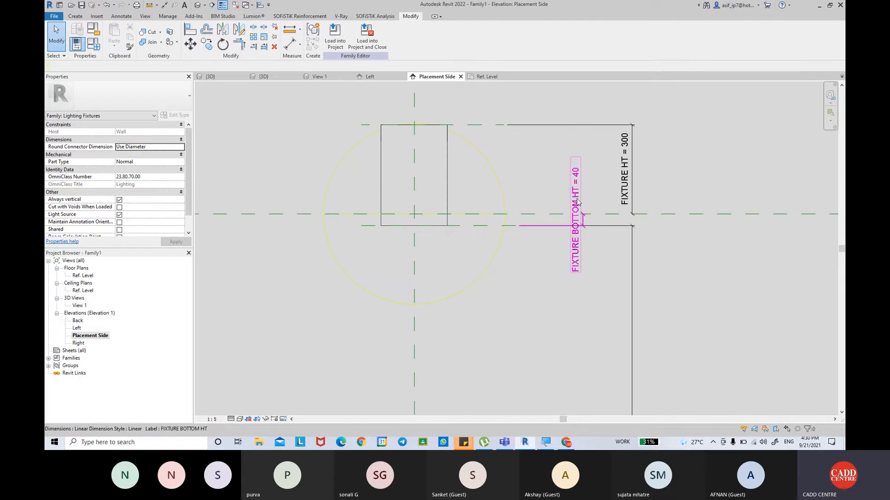
scroll(577, 202, up, 1)
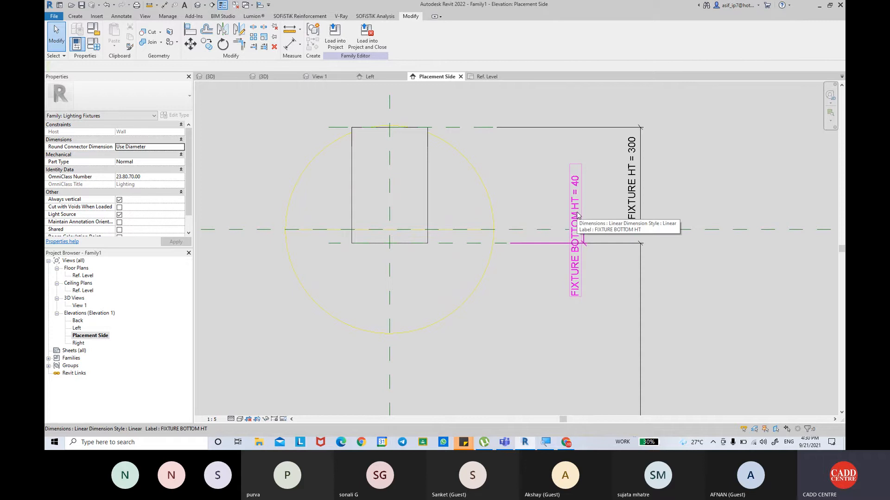
scroll(579, 222, up, 3)
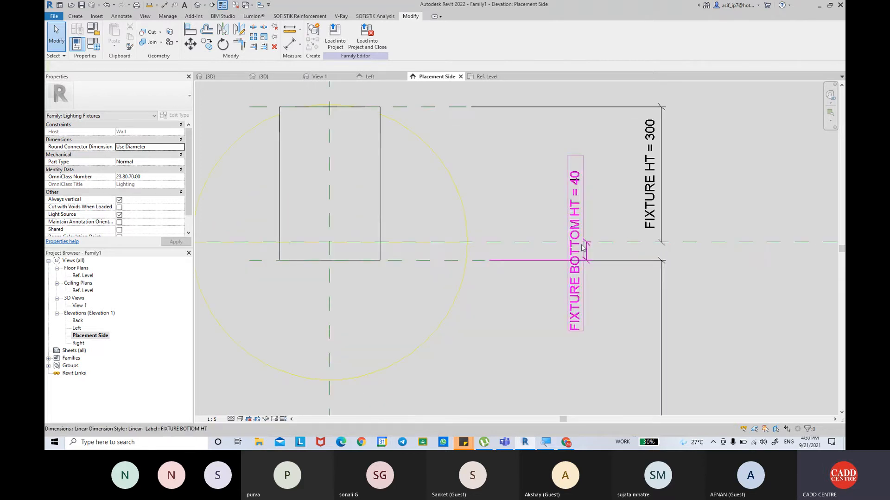
click(93, 44)
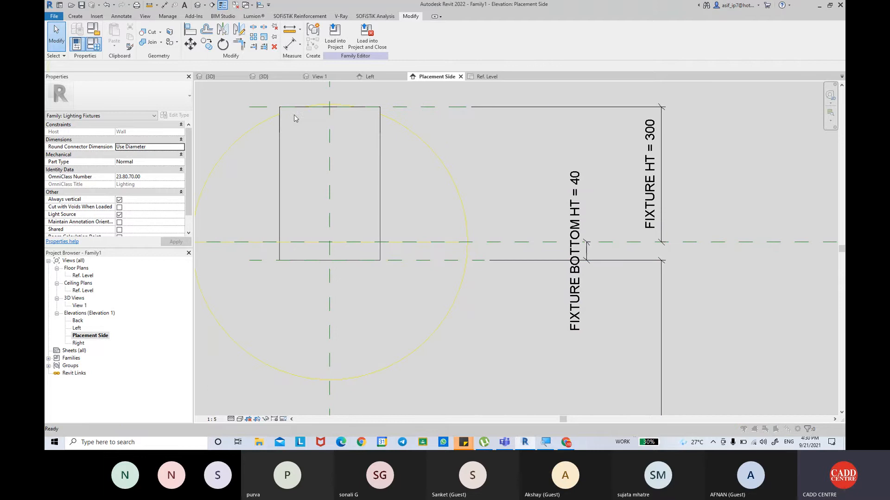
click(355, 182)
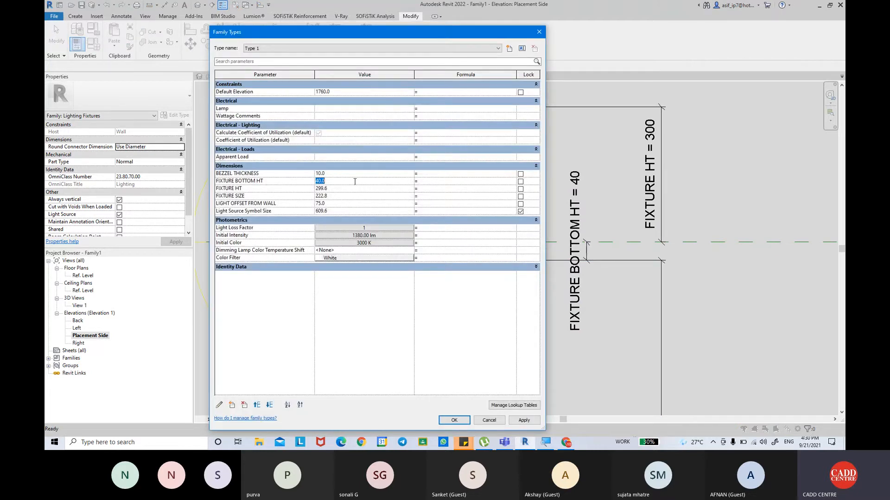
key(Tab)
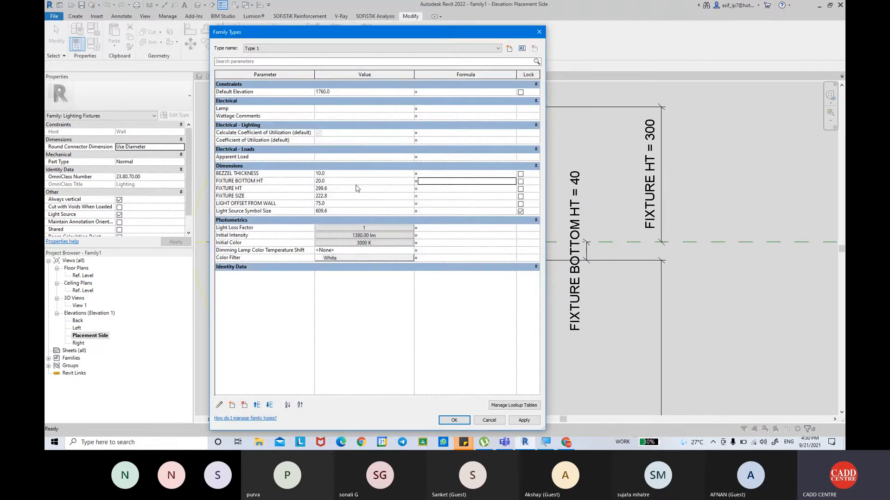
click(524, 420)
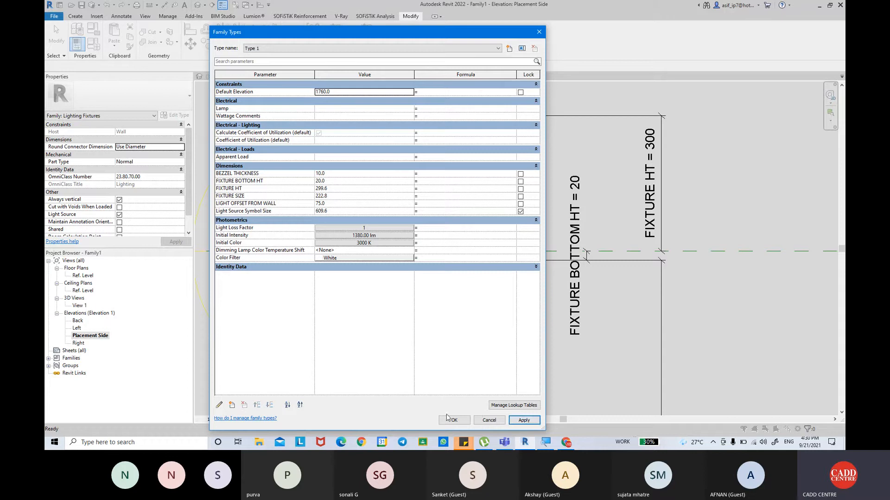
click(450, 419)
Set the FIXTURE HT parameter to 450 in the family types and apply it.
scroll(494, 191, down, 3)
scroll(498, 193, up, 4)
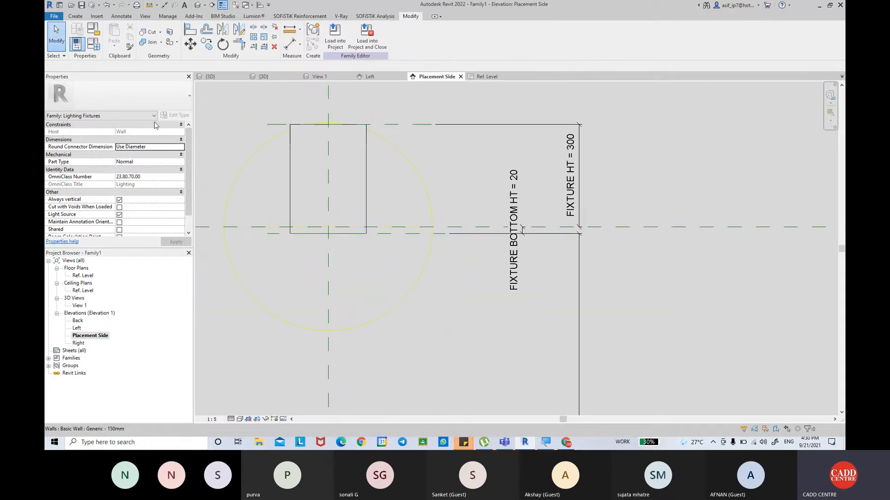
click(89, 48)
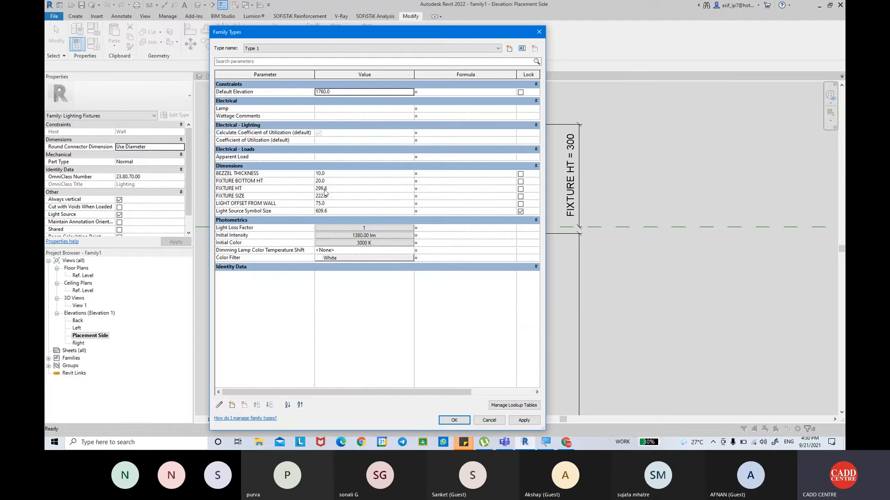
click(338, 189)
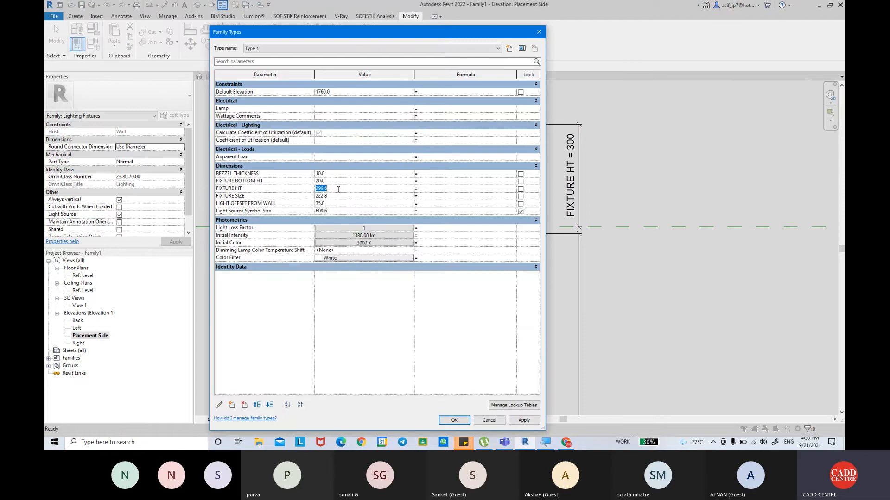
key(Tab)
click(524, 420)
click(454, 420)
scroll(477, 226, down, 3)
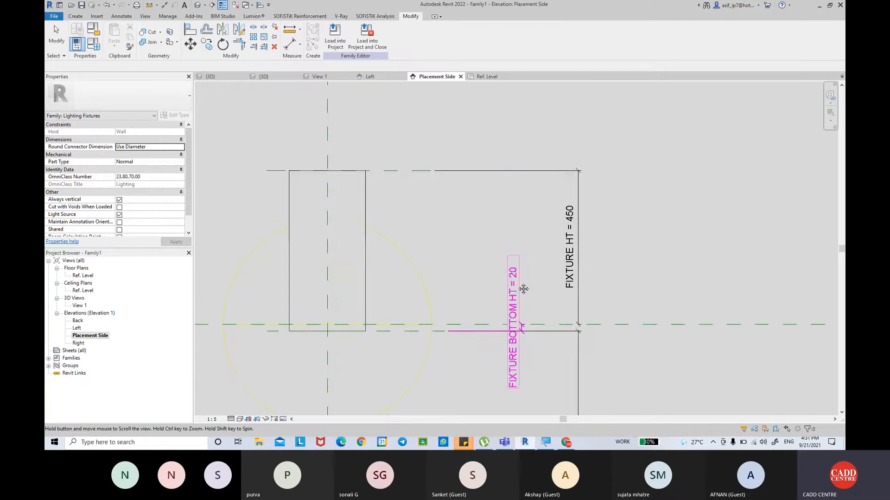
Set the Default Elevation parameter to 1800 in the family types and apply it.
middle_drag(422, 209, 451, 195)
scroll(533, 214, down, 2)
middle_drag(552, 208, 504, 161)
scroll(519, 337, up, 5)
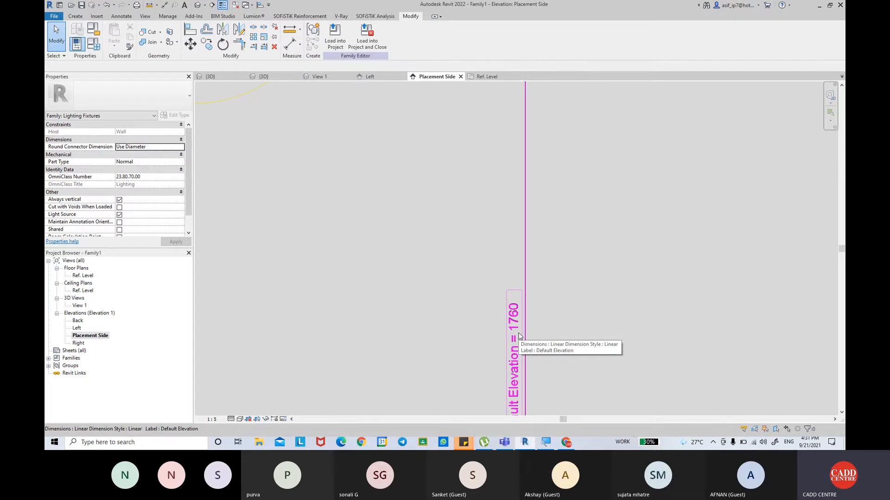
scroll(531, 292, down, 5)
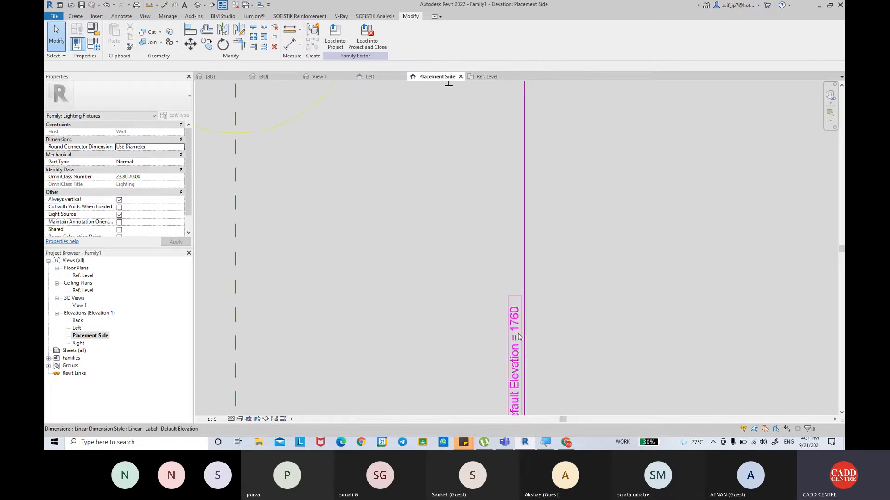
middle_drag(545, 208, 534, 185)
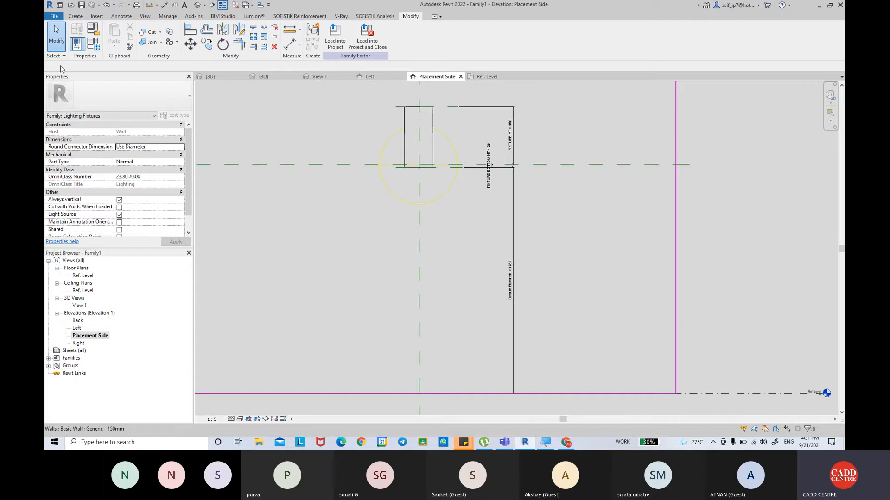
click(93, 45)
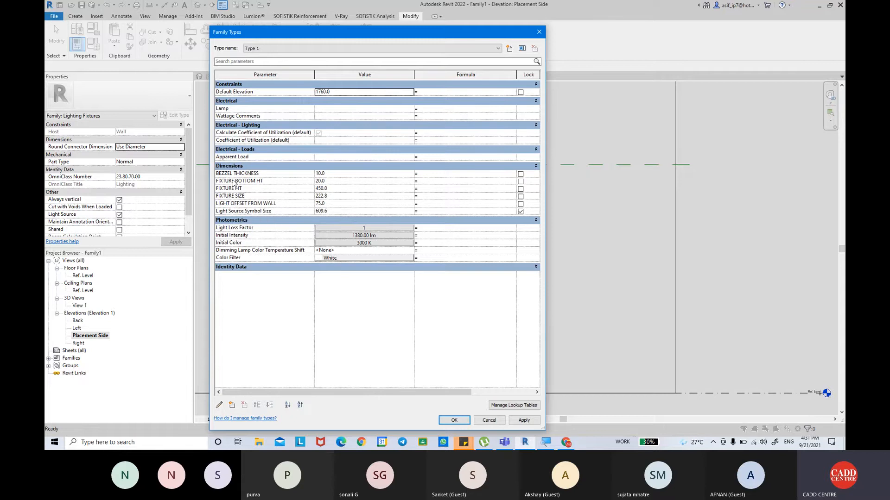
click(340, 93)
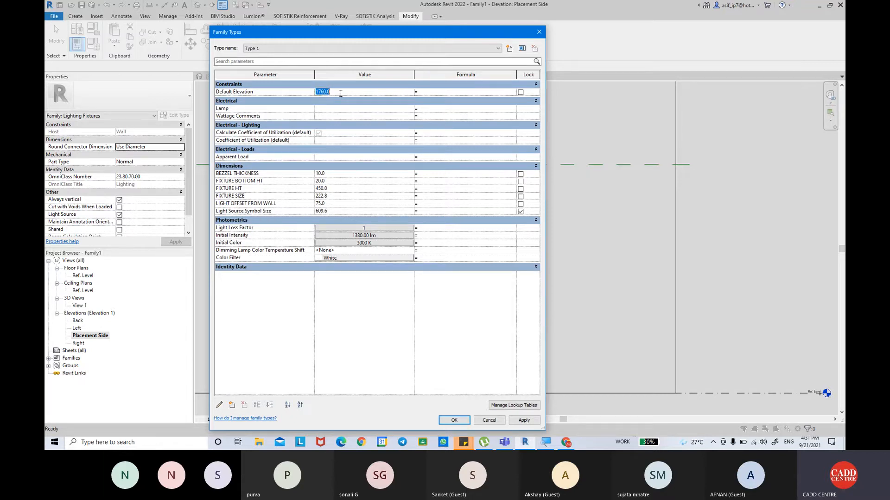
key(Tab)
click(524, 421)
click(489, 420)
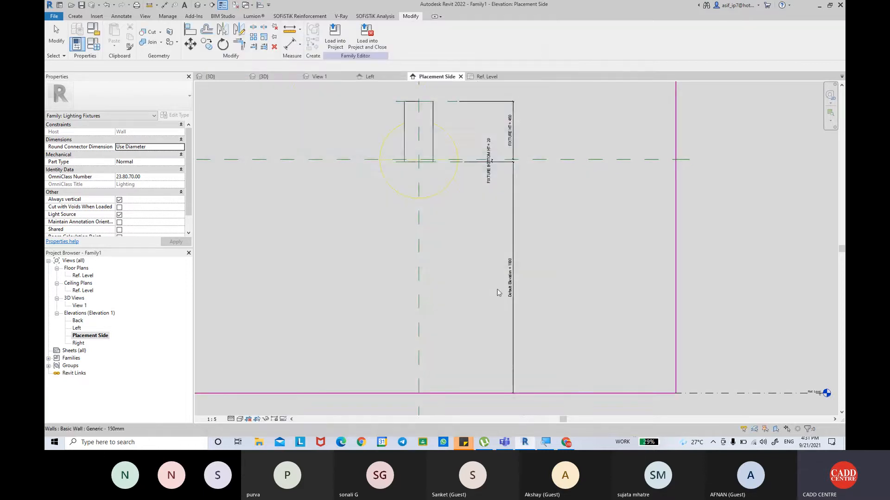
Change the Placement Side elevation's visual style to Wireframe, focusing on the lower end of the fixture body.
scroll(500, 290, up, 2)
middle_drag(522, 308, 519, 415)
middle_drag(516, 229, 516, 277)
scroll(517, 279, down, 3)
scroll(423, 276, up, 6)
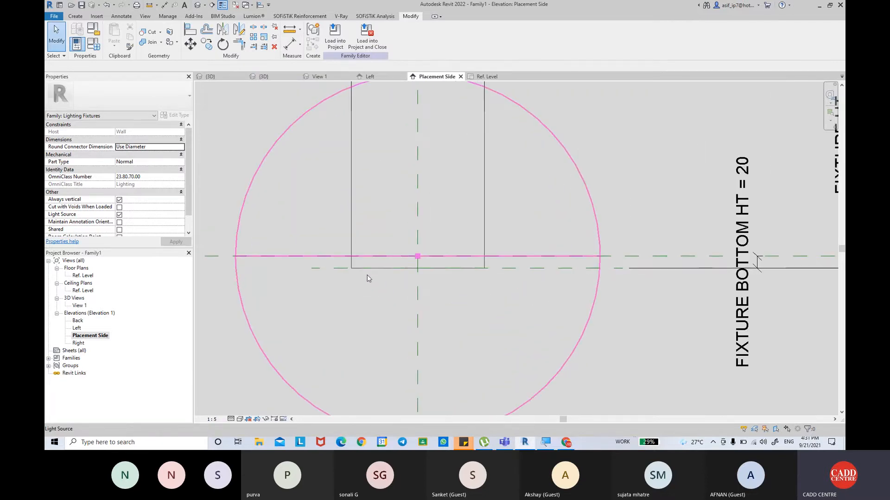
click(240, 419)
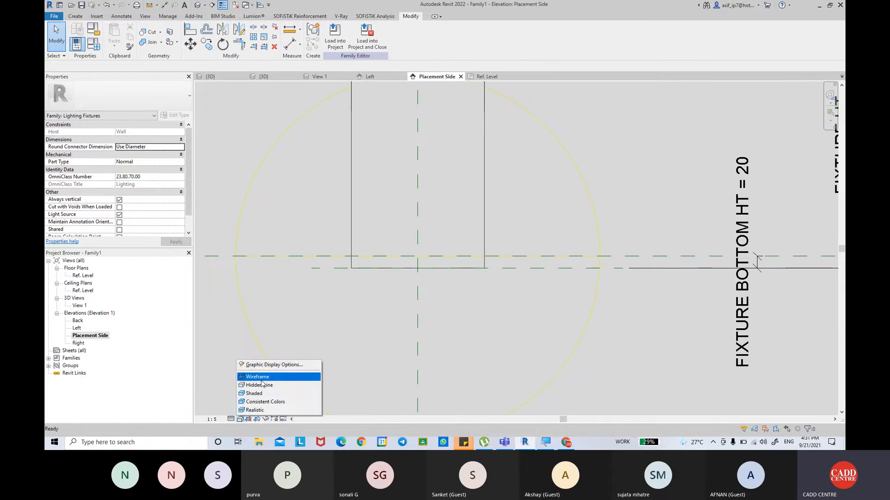
click(262, 376)
scroll(366, 271, up, 2)
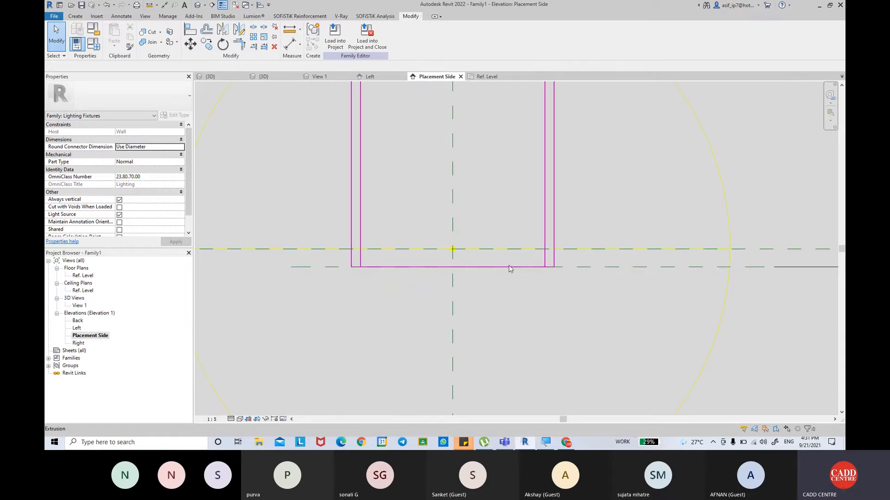
Switch to Chrome to check the reference photo of the square LED wall lamp, and return to the Revit family.
click(566, 443)
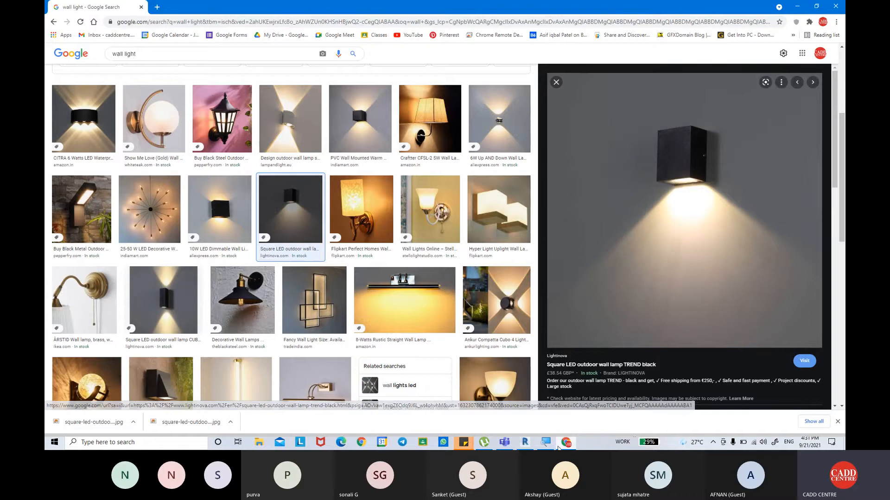
key(alt+Tab)
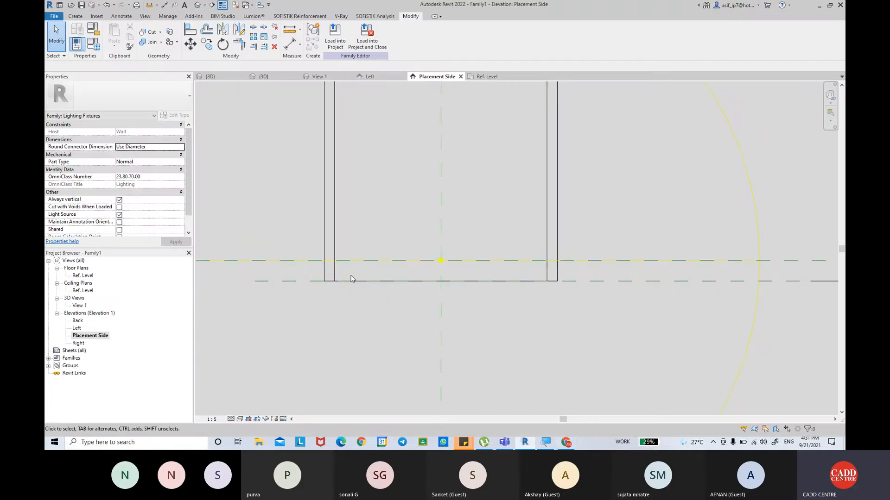
Name the lower horizontal reference plane along the fixture's bottom edge BOTTOM PLANE.
middle_drag(572, 274, 549, 265)
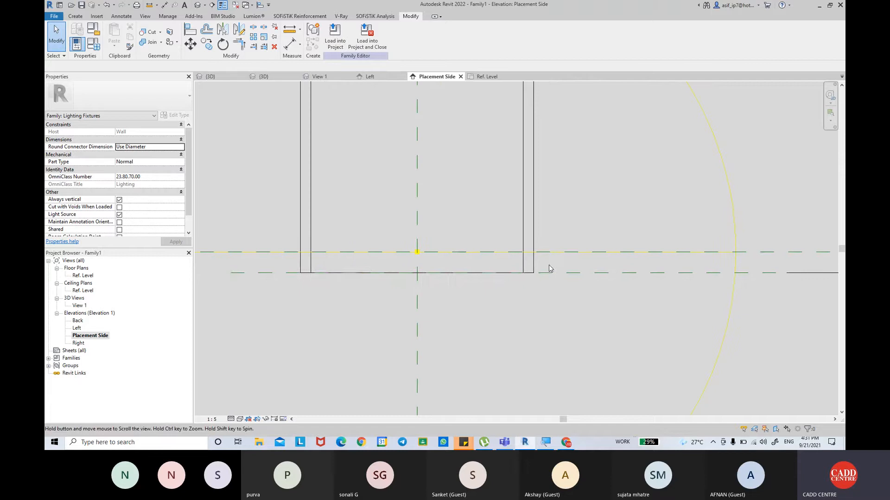
middle_drag(635, 275, 614, 272)
key(ctrl)
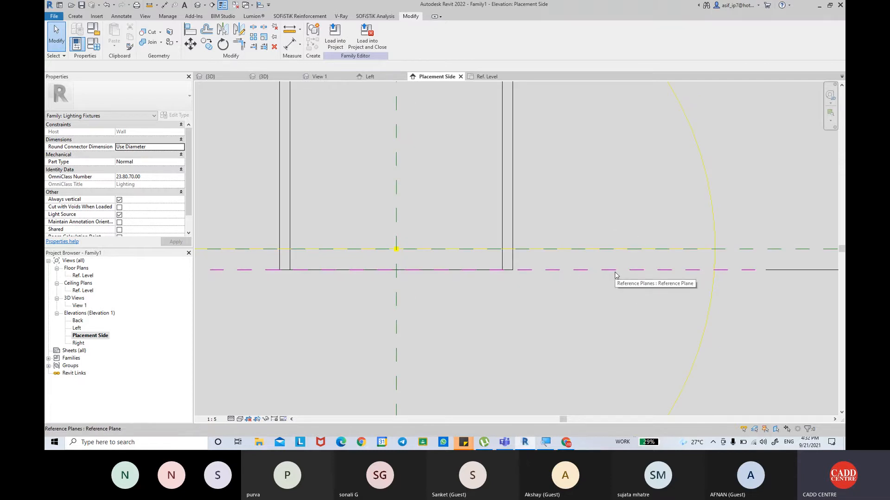
click(615, 272)
click(736, 275)
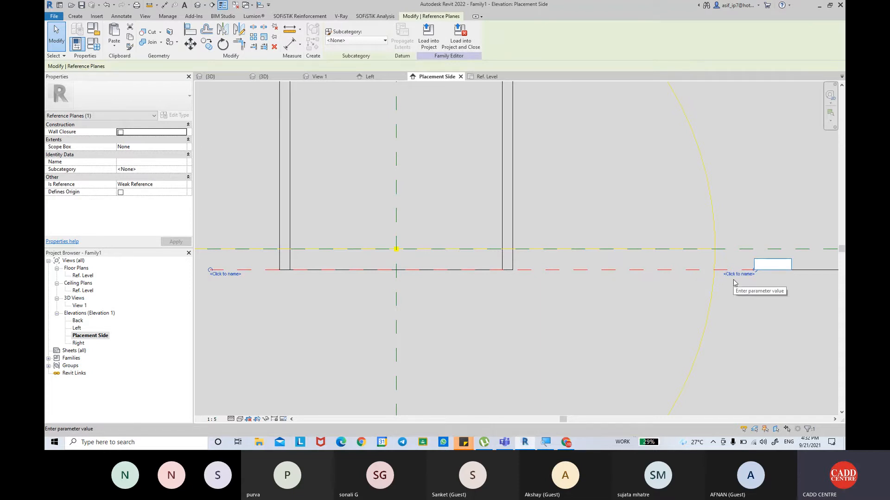
text(BOTTOM PLA)
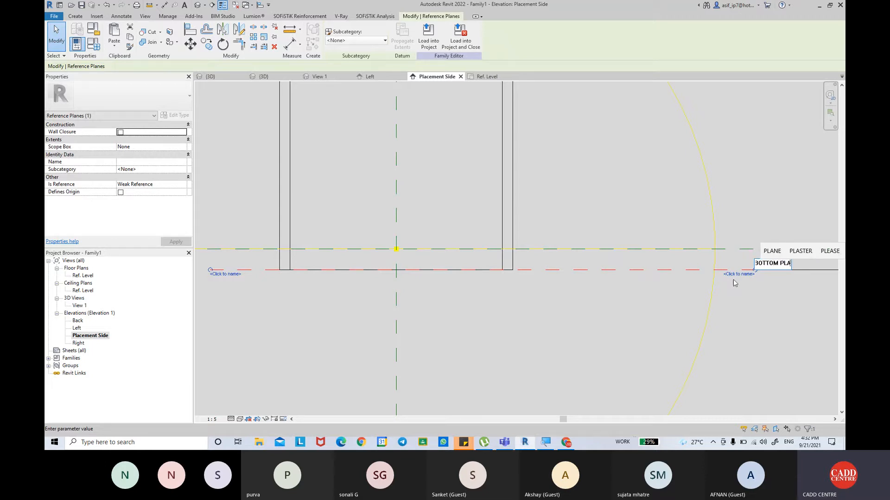
text(NE)
key(Return)
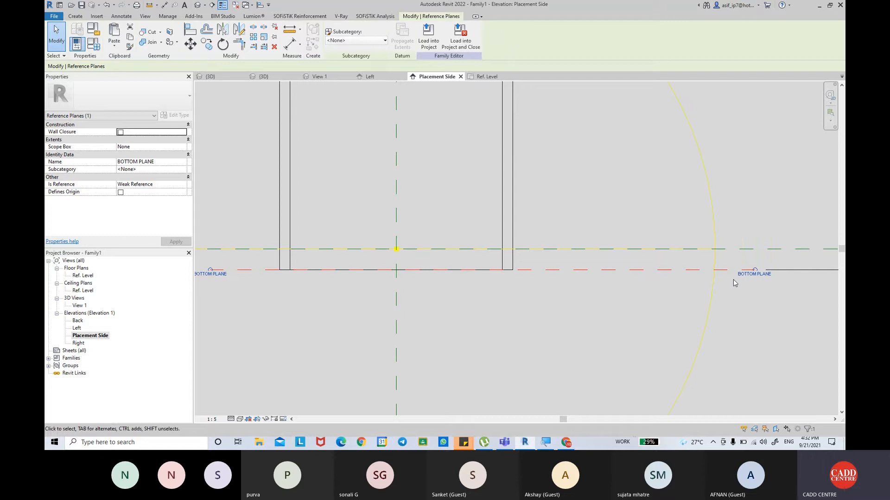
key(Escape)
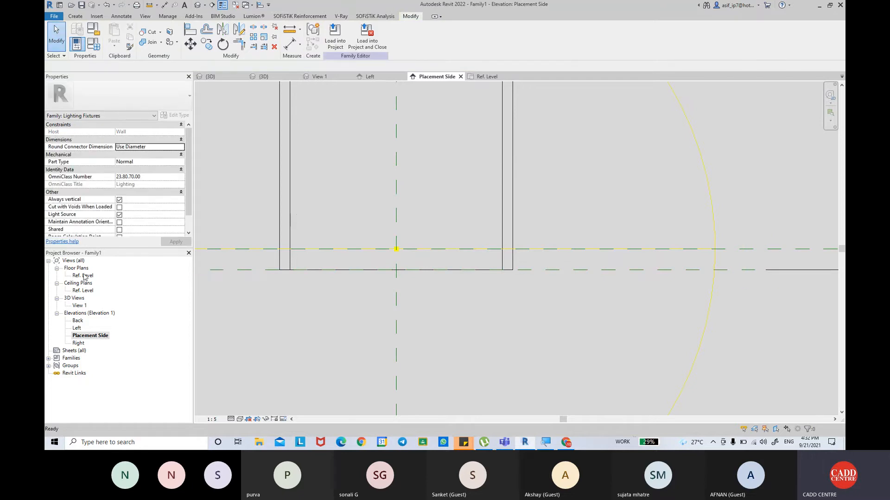
In the Ref. Level floor plan, set the work plane to Reference Plane : BOTTOM PLANE.
double_click(84, 276)
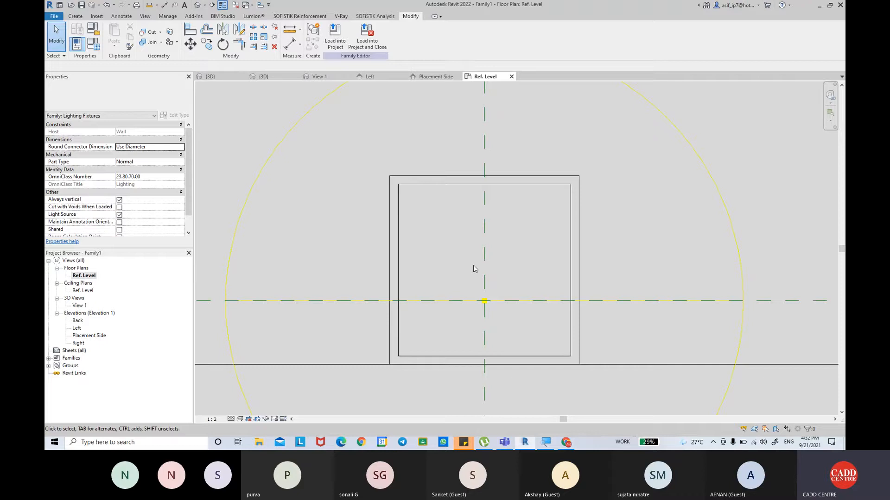
click(75, 16)
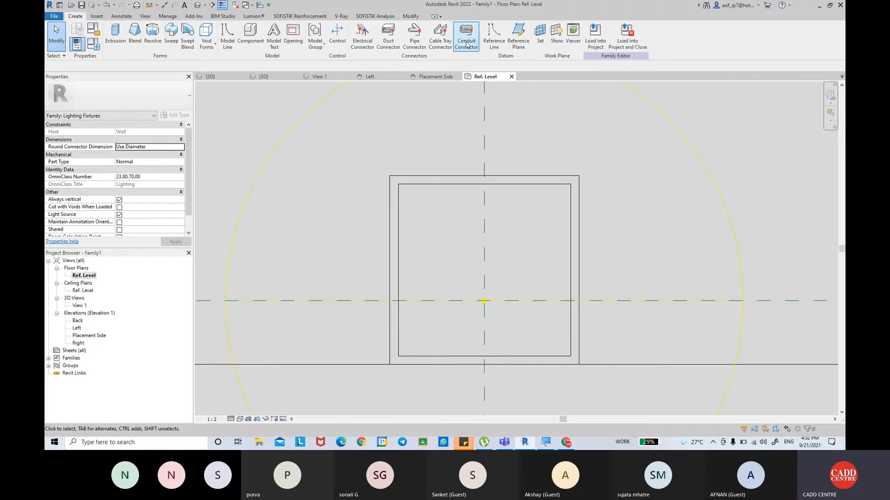
click(538, 31)
click(288, 224)
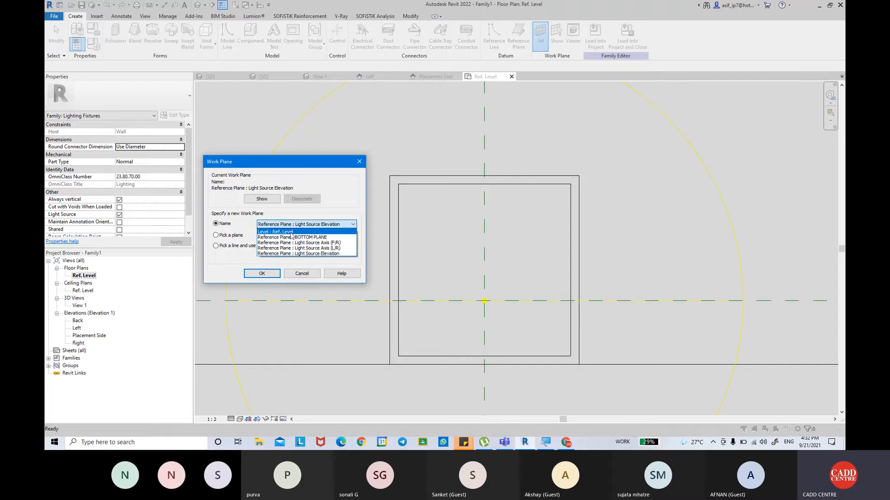
click(297, 237)
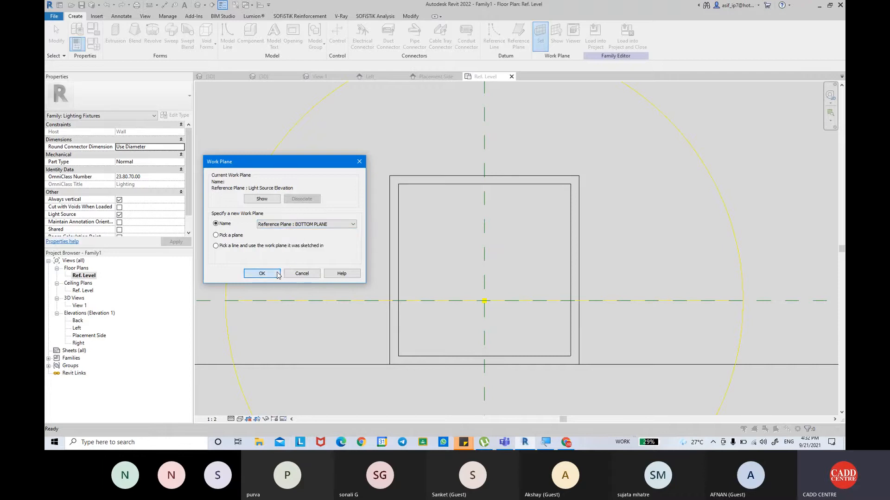
click(277, 274)
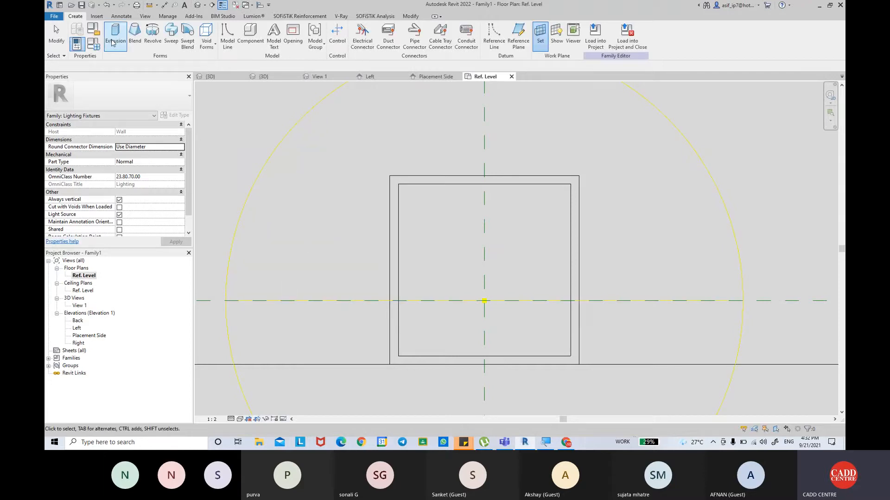
Start an extrusion and sketch a rectangular profile about 203 mm square along the fixture's inner outline.
click(113, 35)
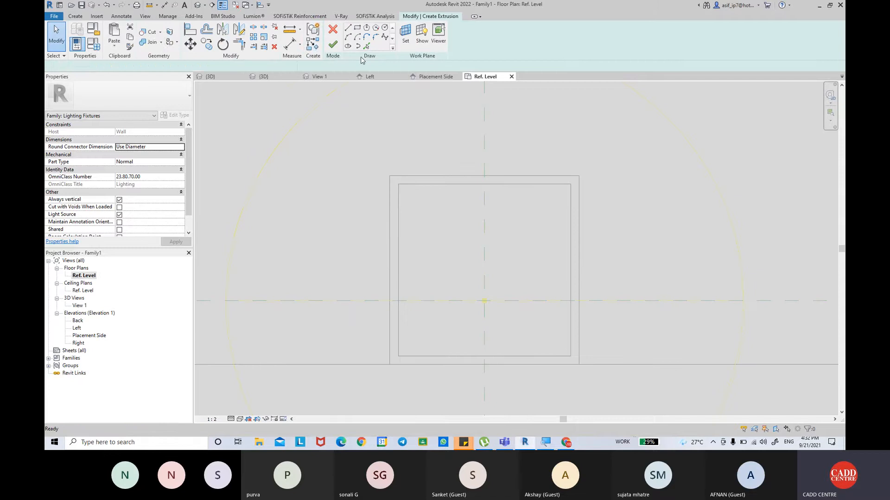
click(357, 32)
middle_drag(431, 206, 407, 192)
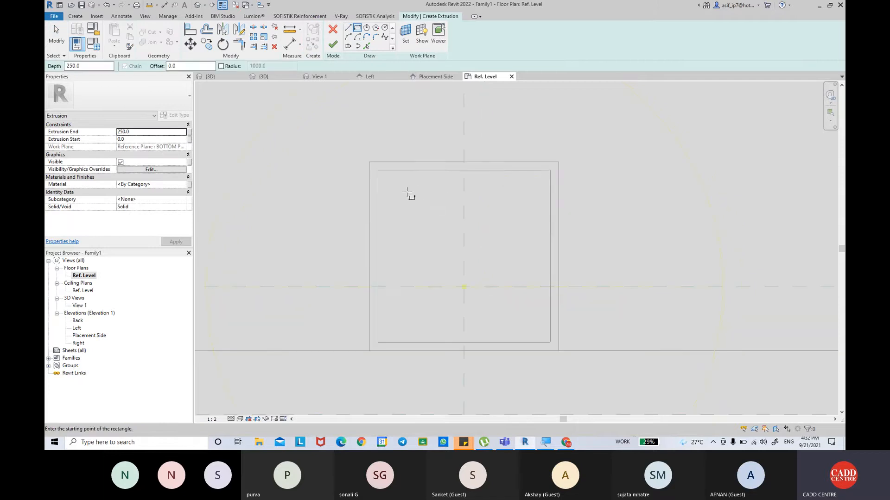
click(379, 170)
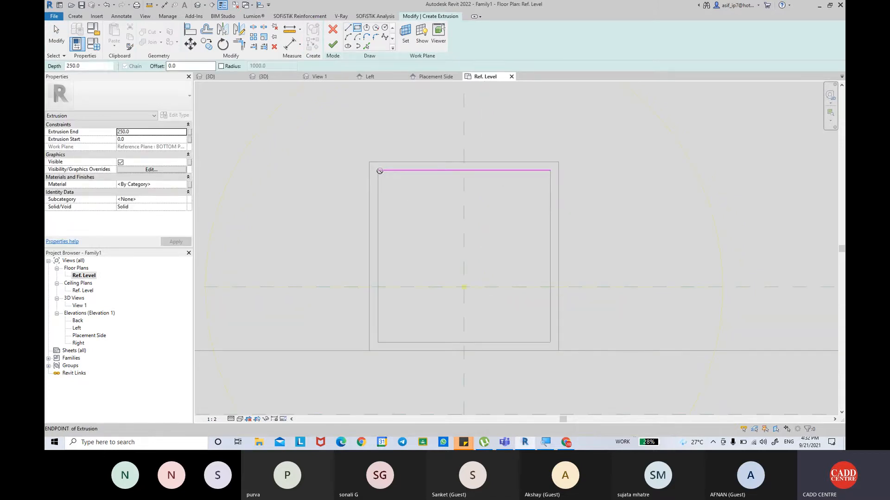
click(548, 342)
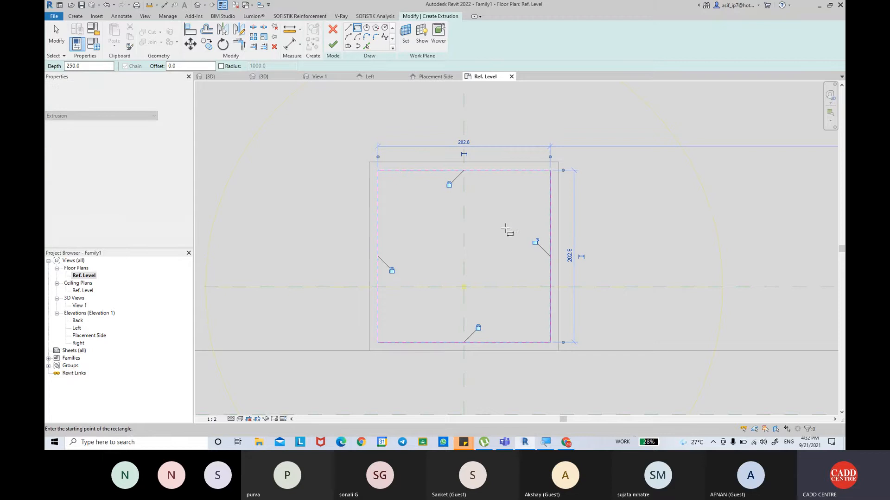
key(Escape)
key(Escape)
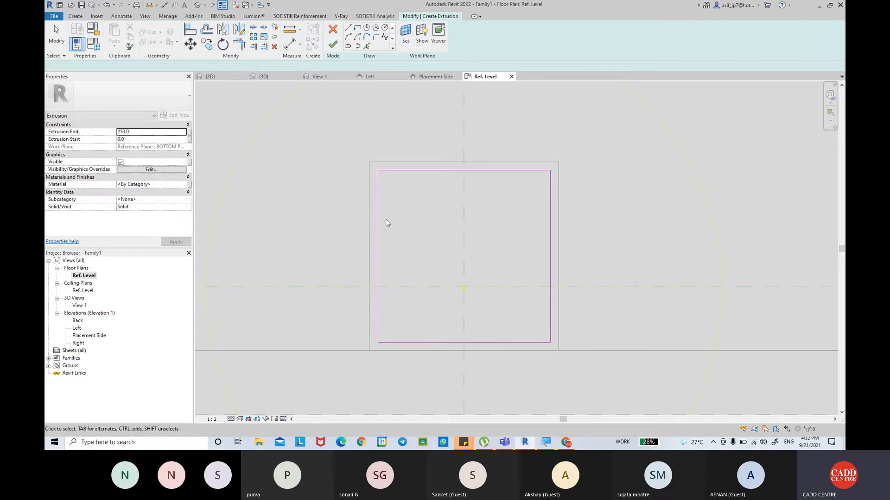
Set the Extrusion End of the new profile to 1.
click(154, 132)
text(2)
click(155, 135)
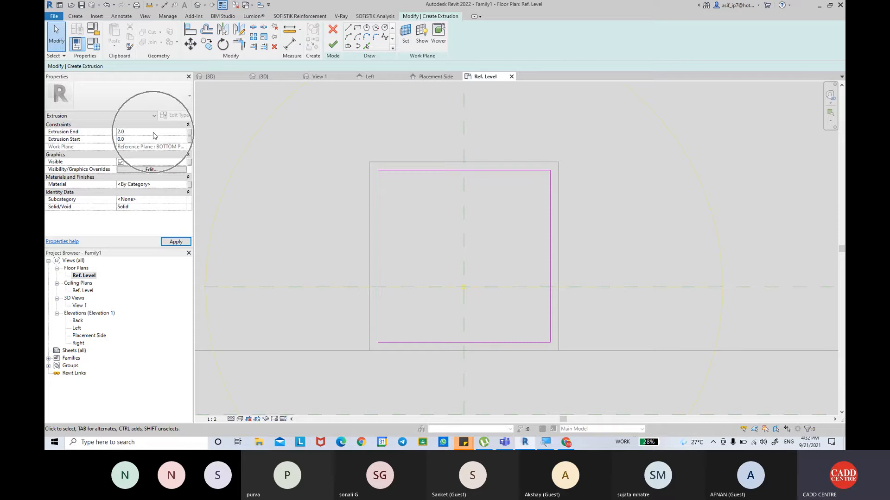
click(181, 134)
text(1)
key(Return)
click(177, 135)
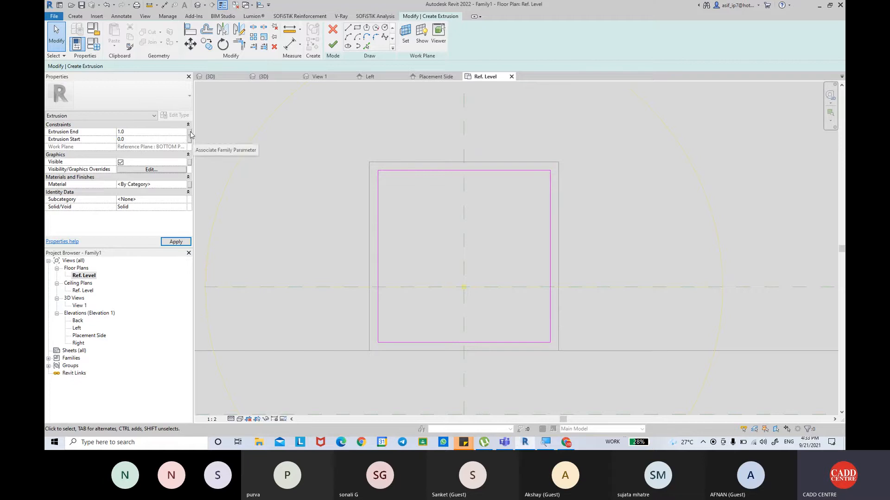
Associate the Extrusion End with a new family type parameter named GLASS THICKNESS.
click(190, 134)
click(290, 262)
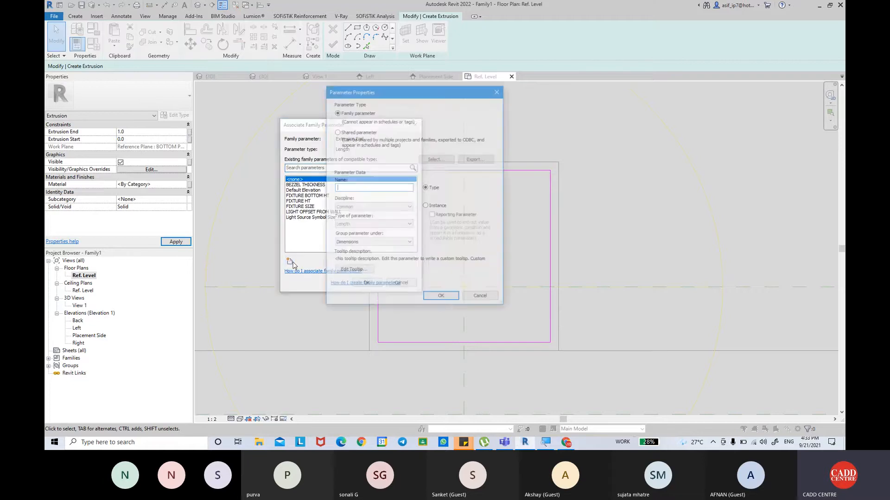
text(GLASS THICKNE)
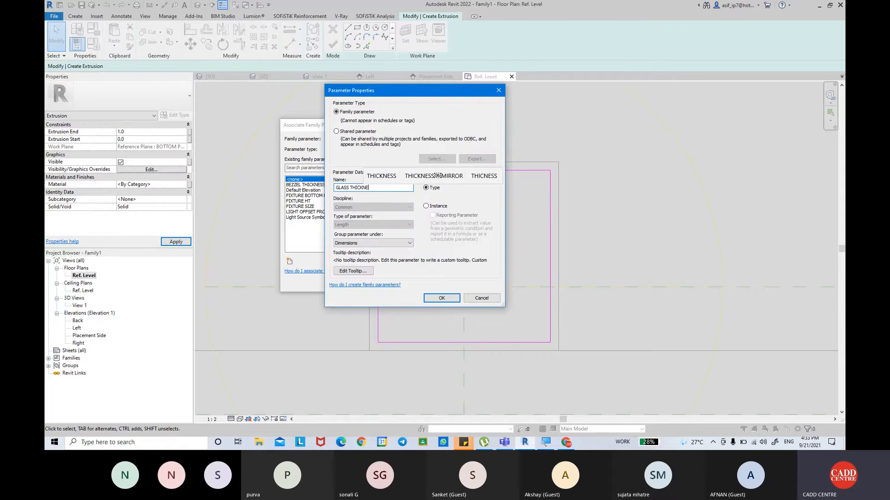
text(SS)
key(Return)
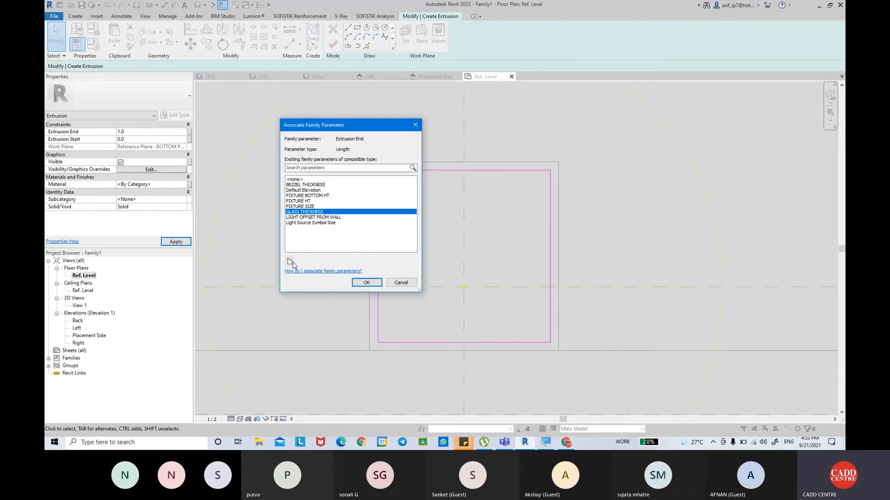
click(366, 283)
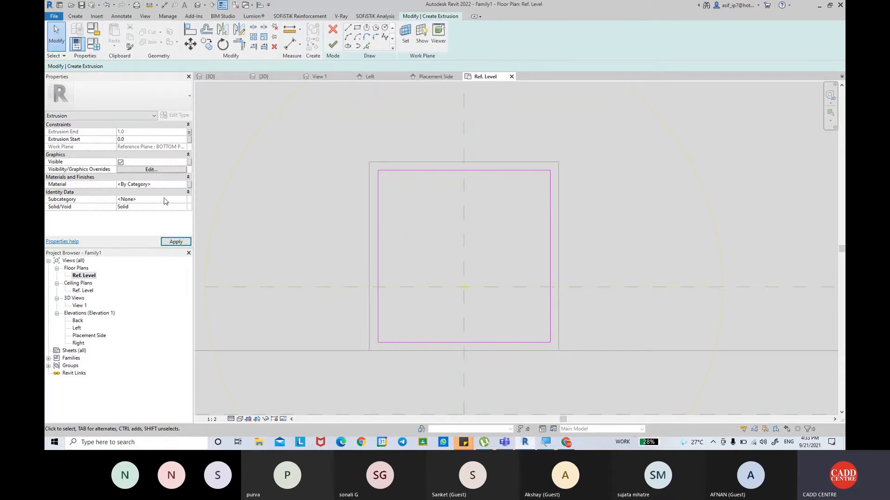
Create a new material for the extrusion and name it GLASS MATERIAL FOR LIGHT.
click(185, 185)
click(184, 184)
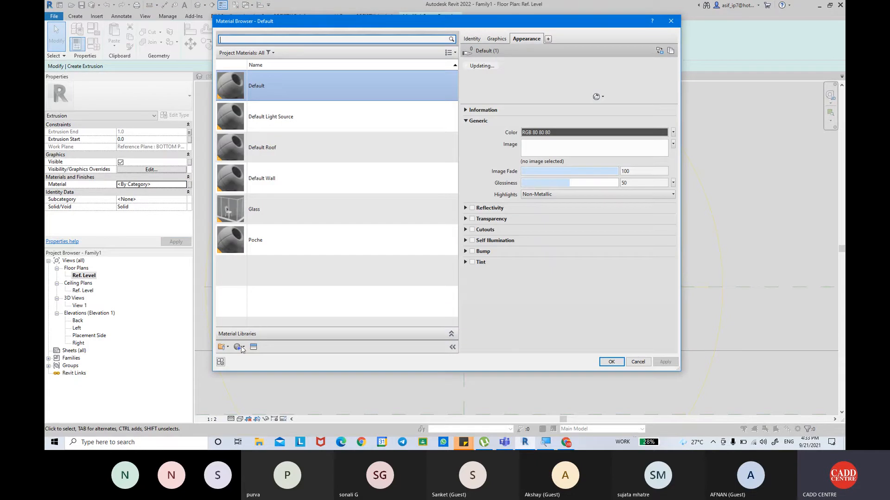
click(240, 347)
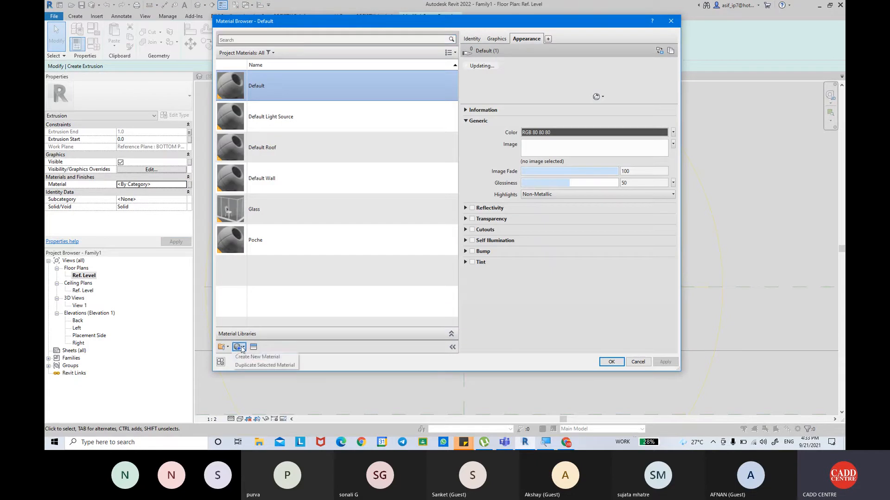
click(255, 357)
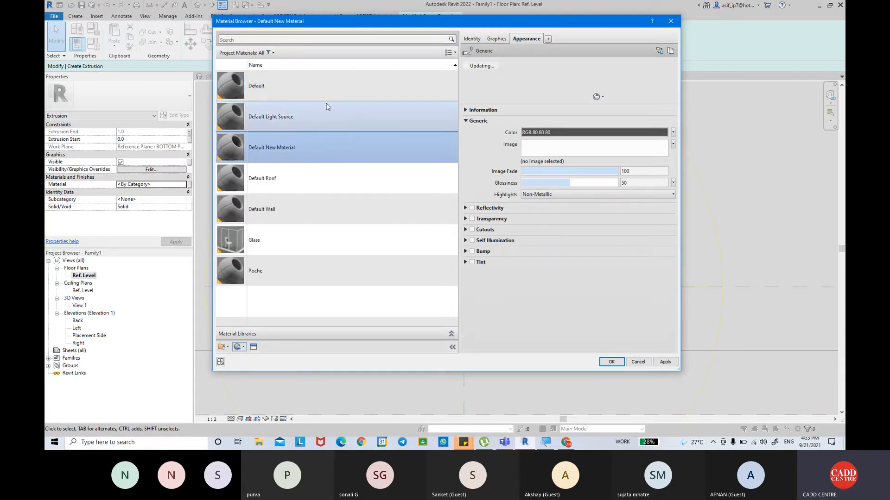
click(473, 39)
triple_click(606, 52)
key(BackSpace)
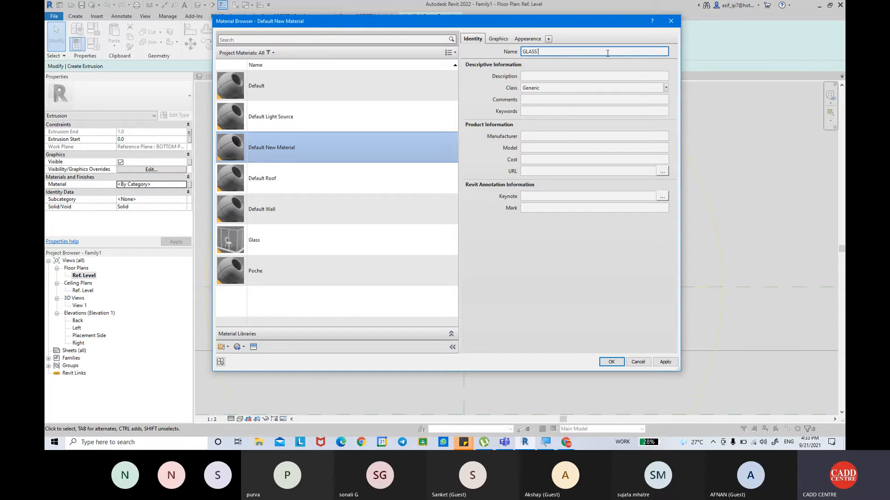
text(GLASS MATERIL)
text(=)
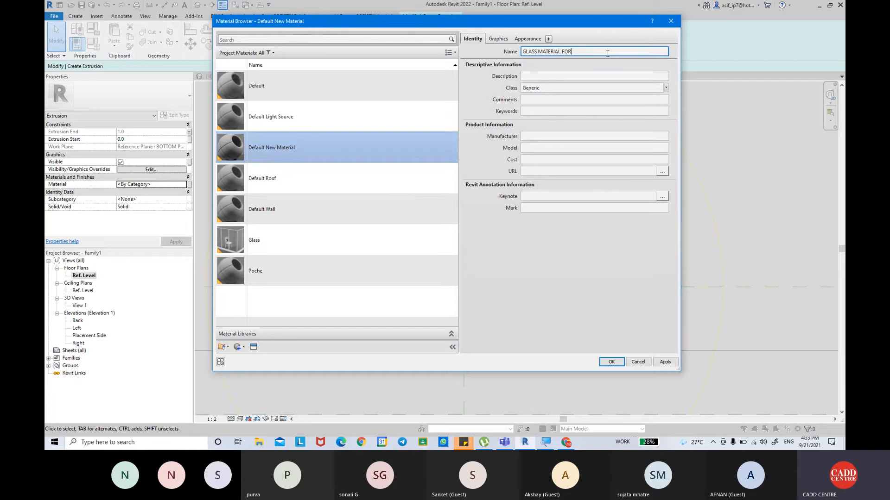
key(Return)
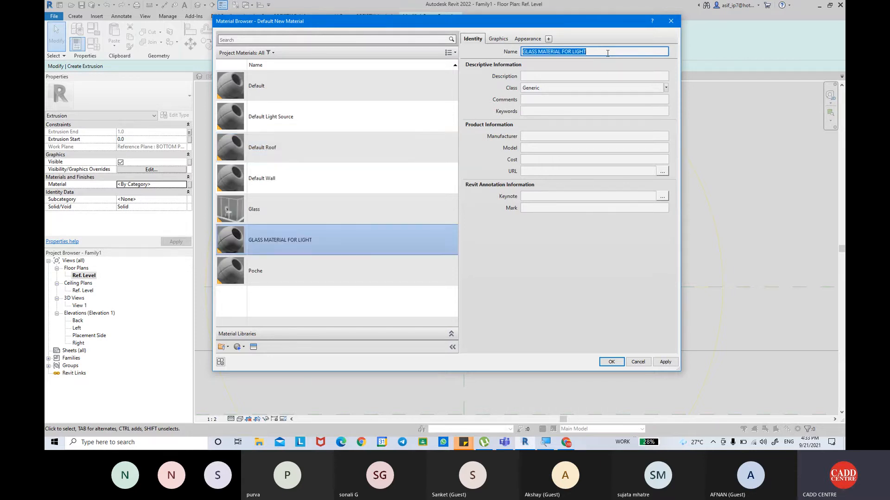
Set the class of GLASS MATERIAL FOR LIGHT to Glass.
click(498, 39)
click(473, 39)
click(666, 87)
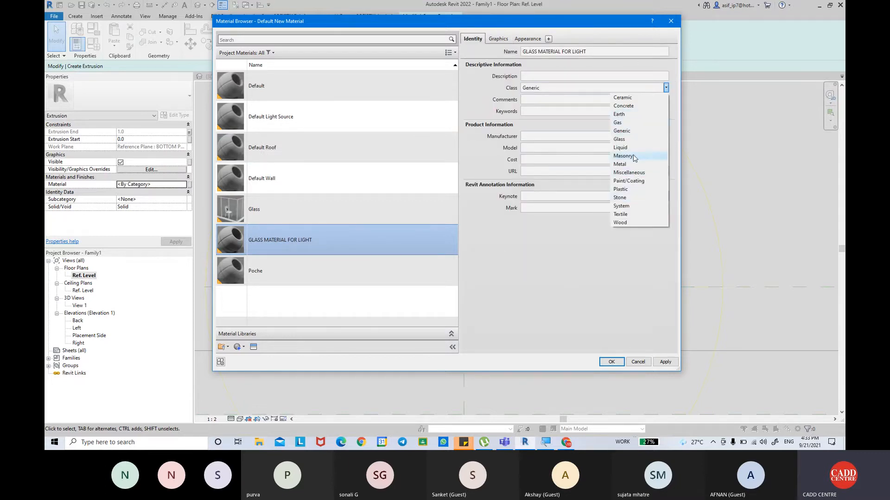
click(619, 139)
Replace the material's appearance with the Light Bulb - Off asset from the Glass category of the Appearance Library.
click(499, 39)
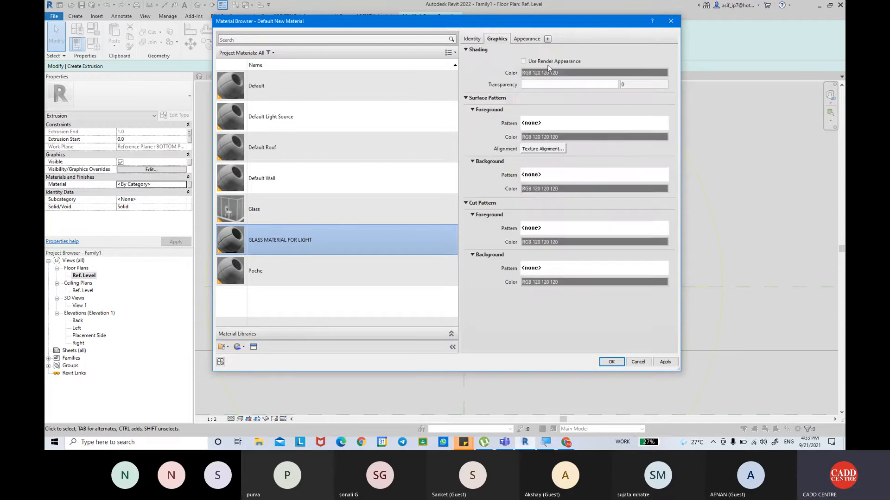
click(526, 39)
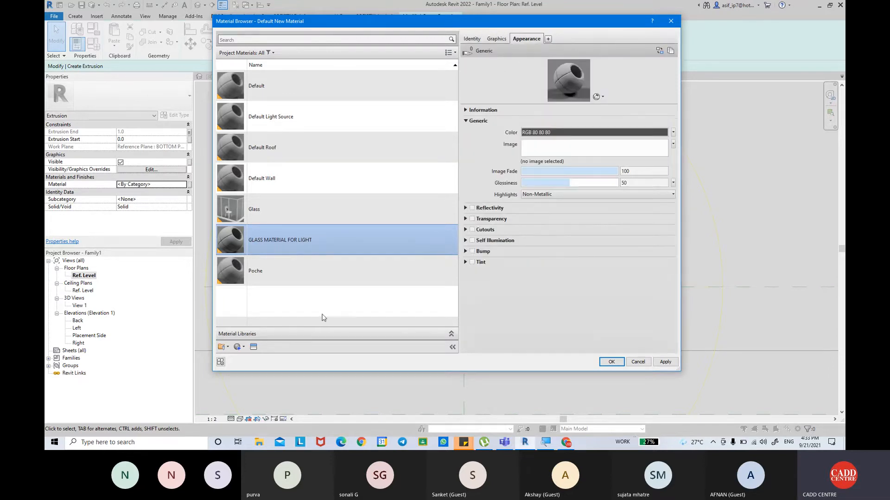
click(254, 346)
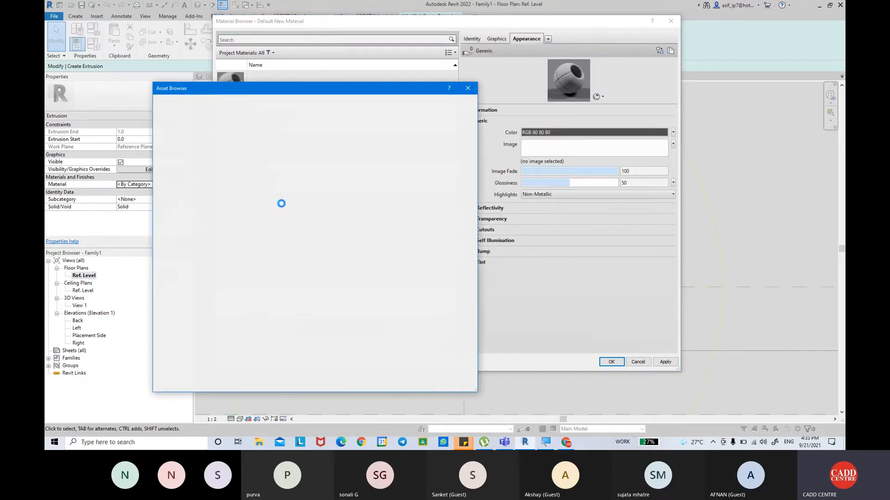
click(156, 148)
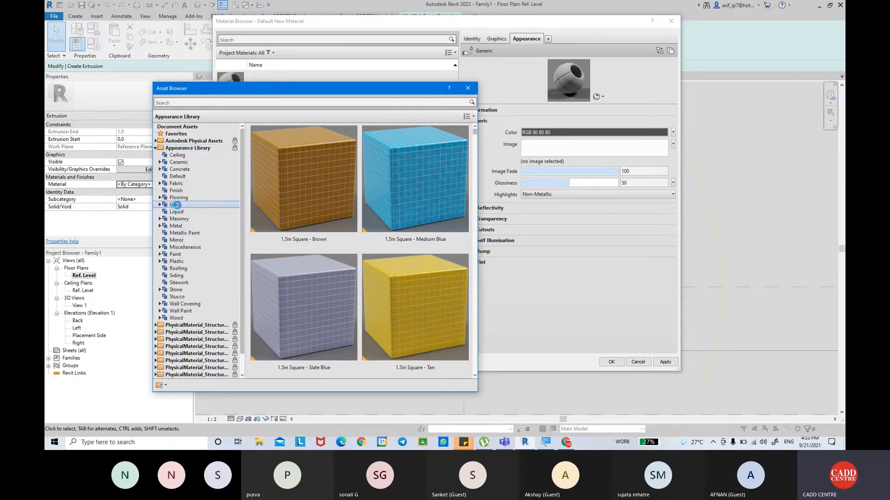
click(175, 205)
scroll(475, 141, down, 2)
scroll(475, 141, down, 10)
drag(472, 180, 446, 324)
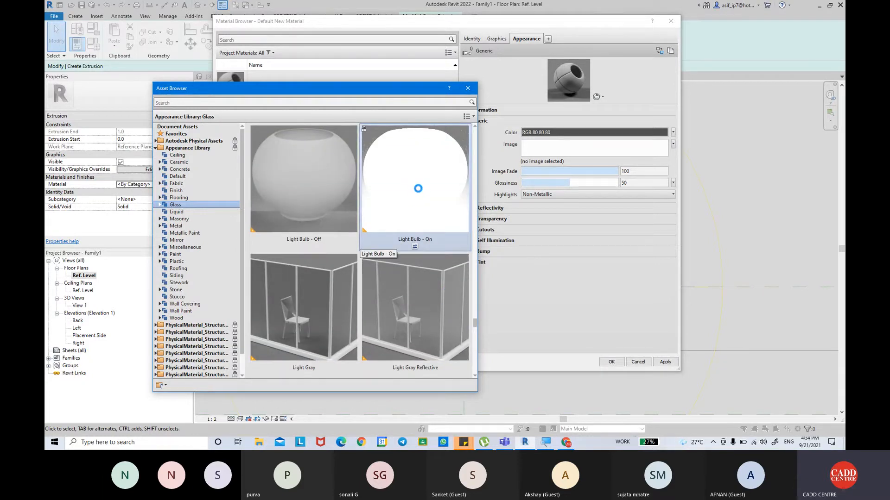
double_click(307, 185)
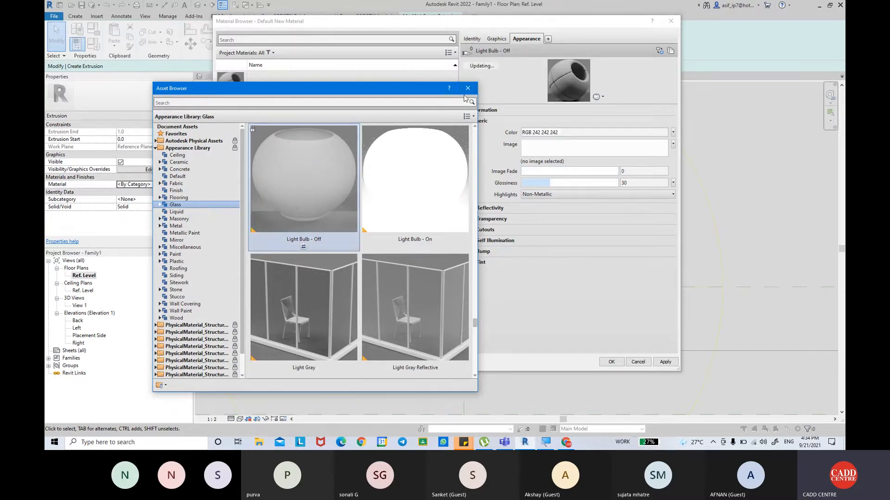
Assign GLASS MATERIAL FOR LIGHT to the extrusion and associate its material with a new type parameter named GLASS MATERIAL.
click(467, 90)
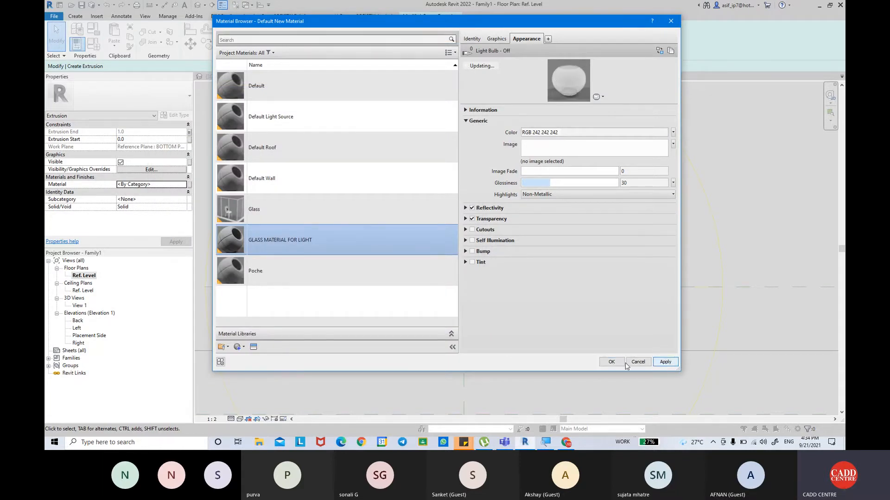
click(612, 362)
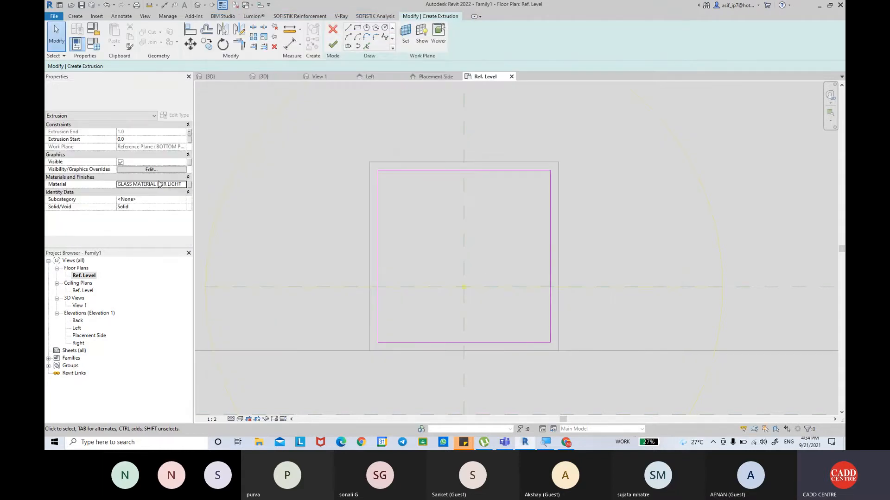
click(190, 184)
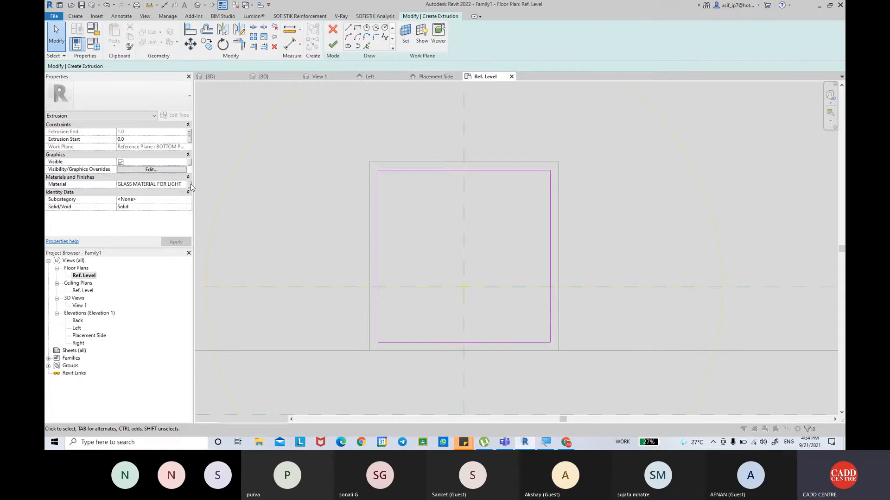
click(292, 263)
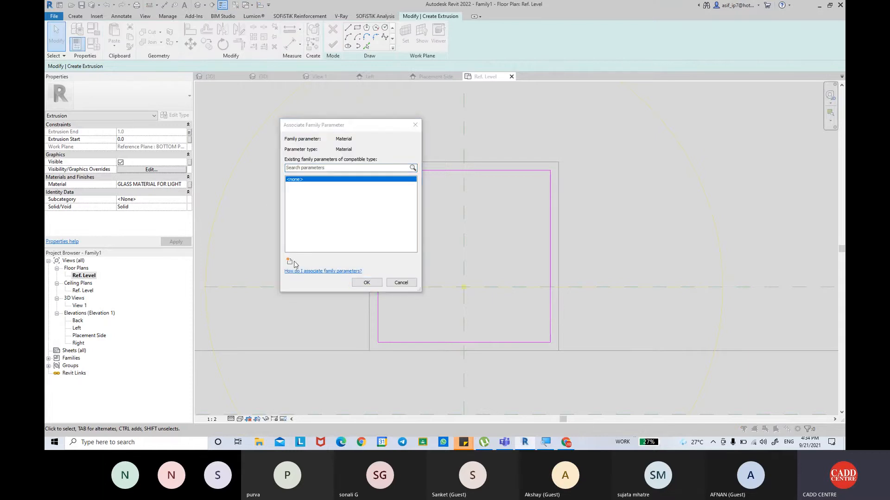
text(GL)
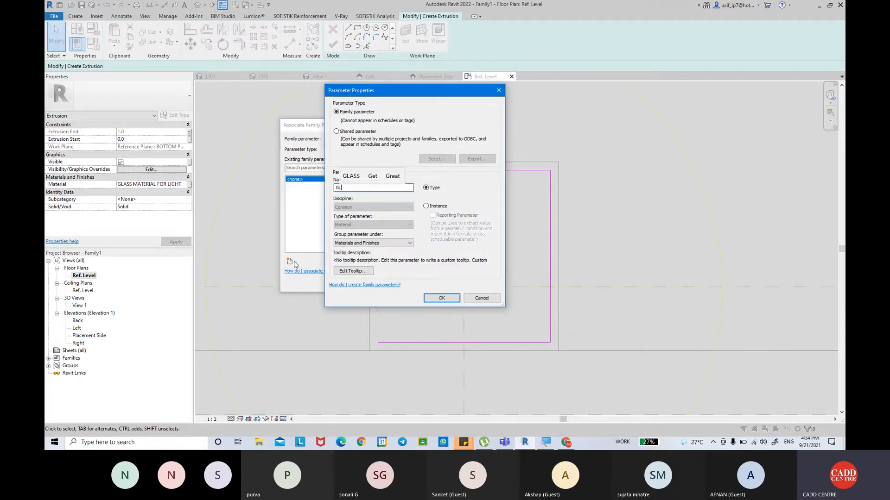
text(ASS MATERIAL)
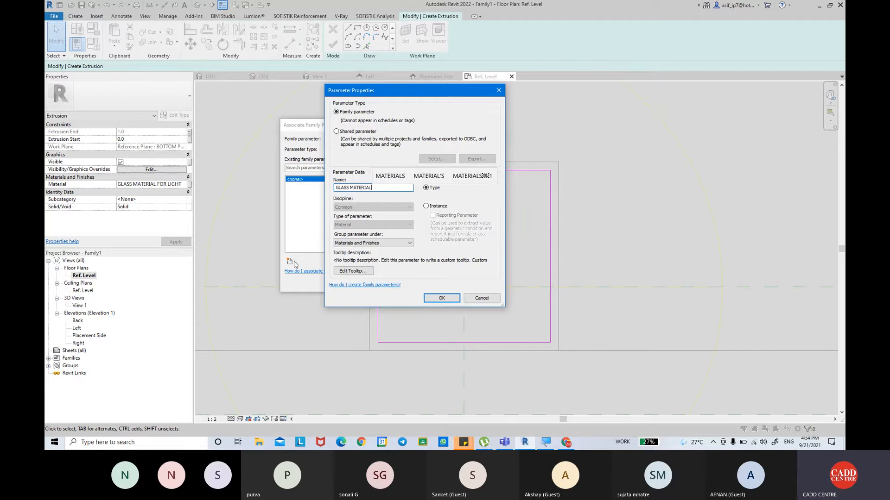
click(436, 299)
click(362, 282)
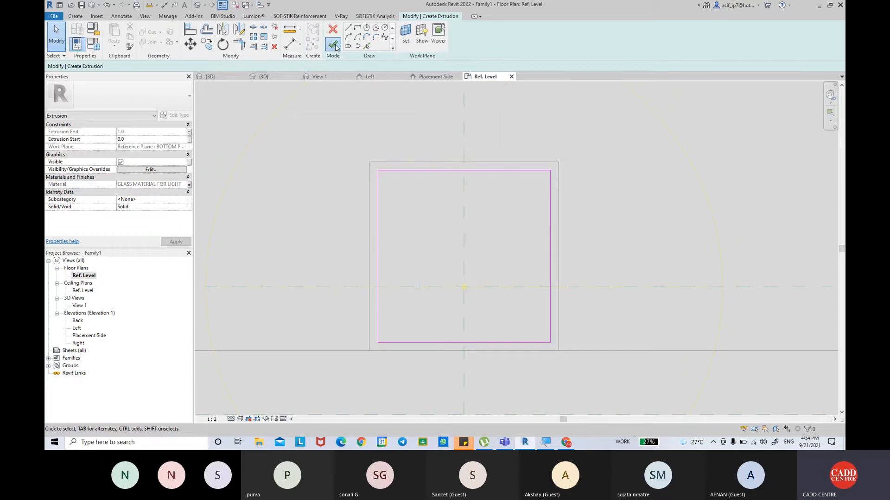
Finish the glass extrusion and inspect it in the Placement Side elevation and the 3D view.
click(333, 45)
click(85, 336)
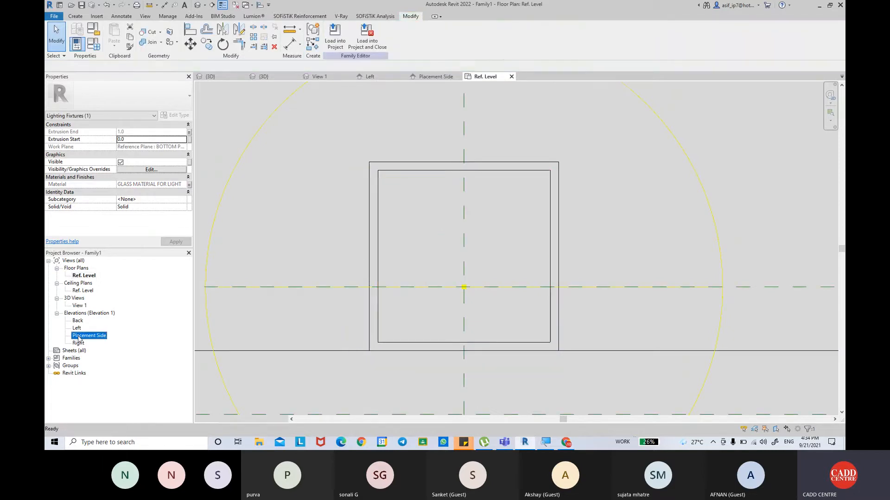
double_click(78, 336)
scroll(278, 278, up, 8)
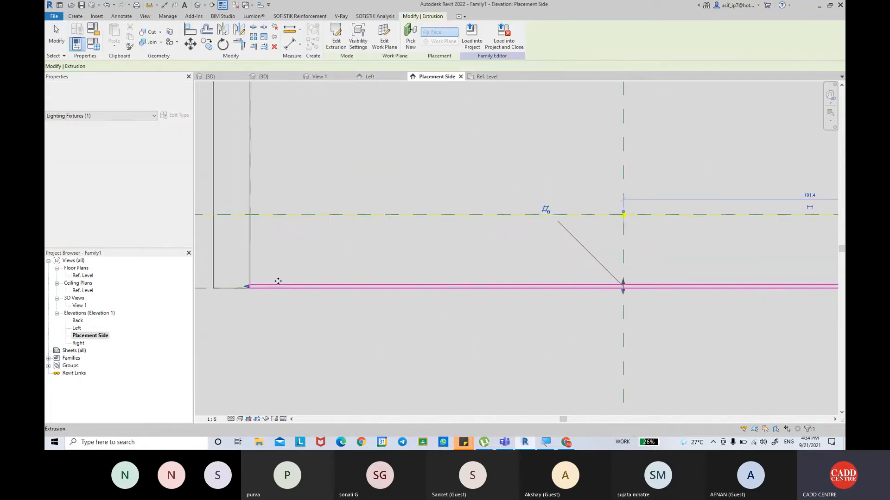
click(296, 270)
scroll(298, 270, down, 6)
middle_drag(345, 271, 366, 280)
middle_drag(378, 224, 383, 266)
click(197, 6)
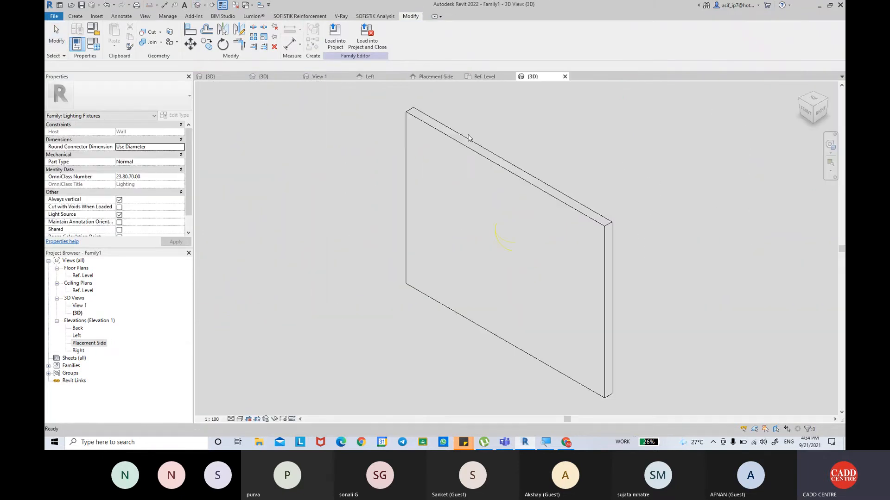
shift+middle_drag(470, 173, 315, 189)
shift+middle_drag(525, 204, 505, 324)
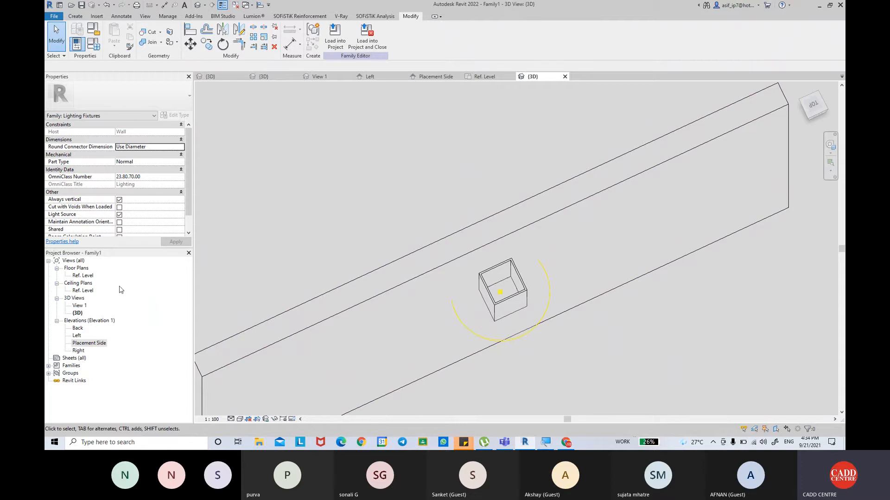
In the Placement Side elevation, draw a horizontal reference plane across the fixture body, about 371 mm below its top plane.
double_click(90, 343)
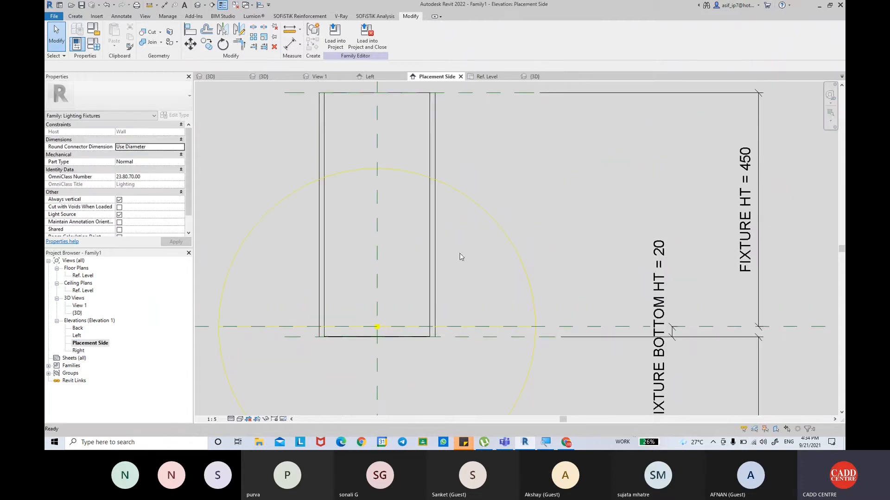
middle_drag(334, 320, 346, 324)
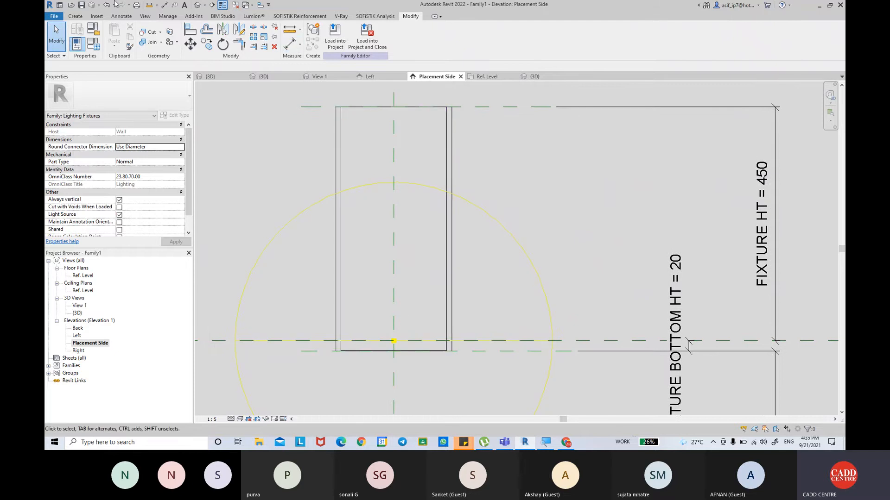
click(75, 16)
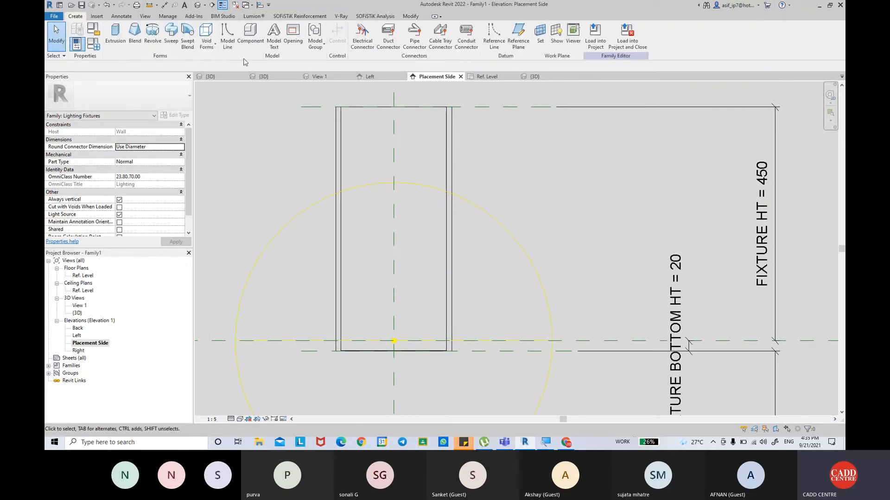
click(518, 36)
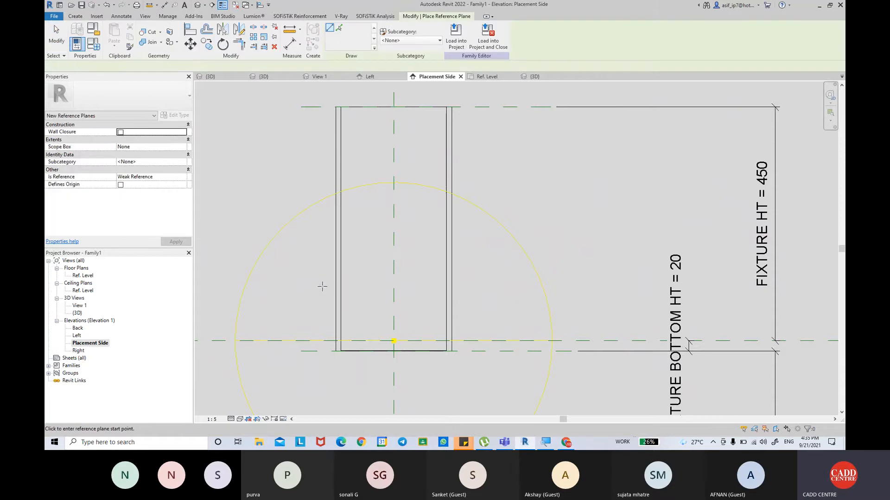
click(314, 300)
click(482, 299)
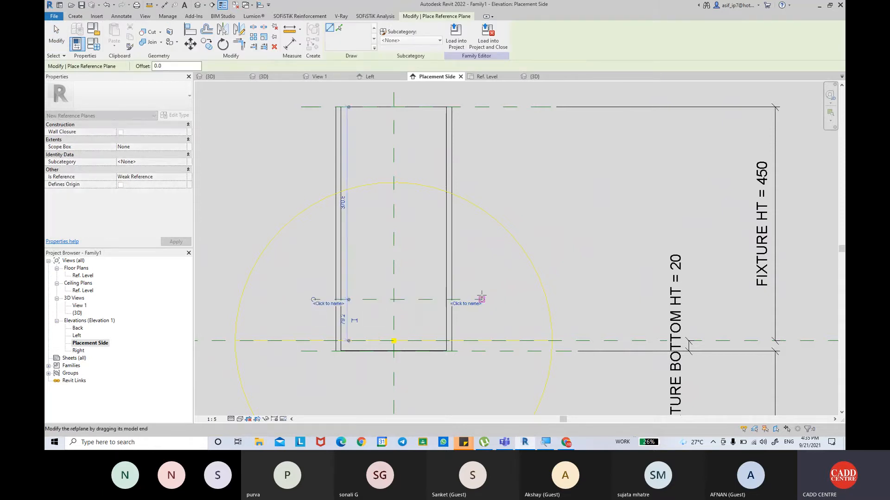
key(Escape)
key(Escape)
Add an aligned dimension between the fixture's top reference plane and the new horizontal reference plane.
click(289, 44)
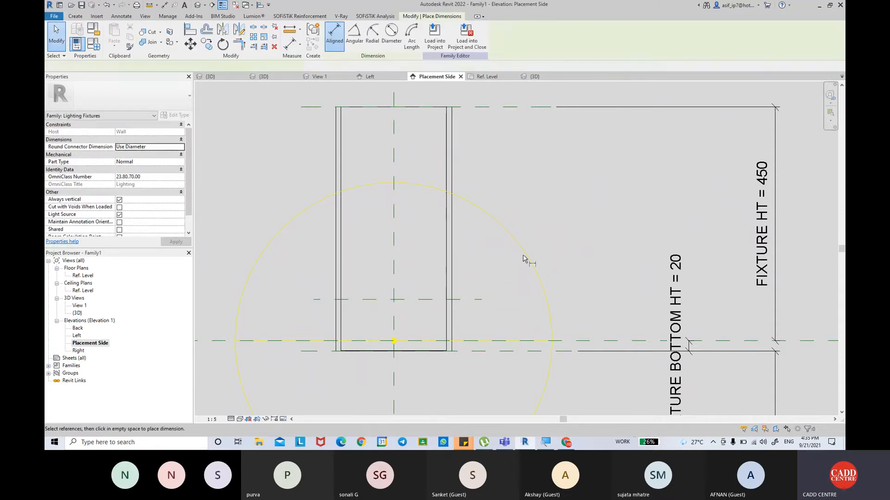
click(494, 109)
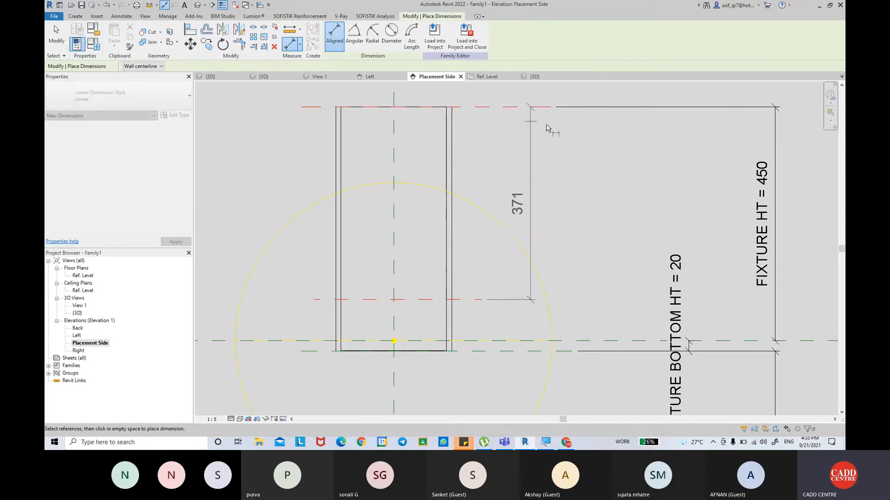
click(568, 165)
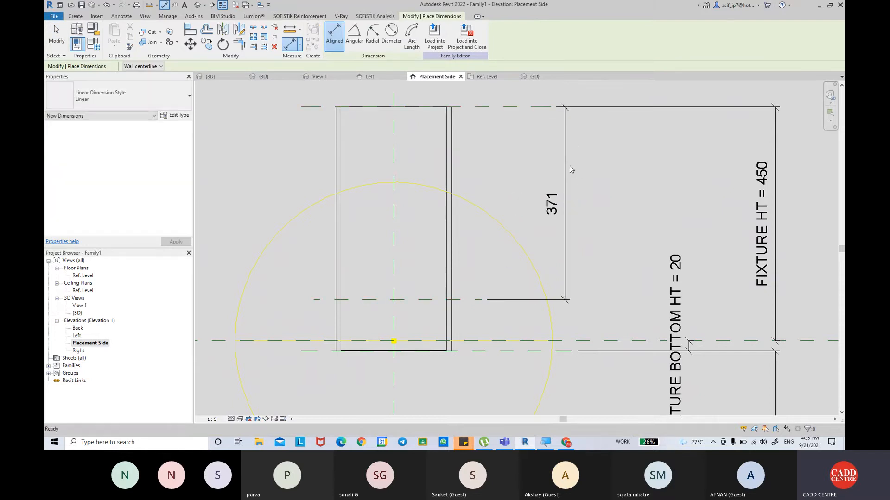
key(Escape)
key(Escape)
Set the new reference plane's distance from the fixture's top plane to 350 mm.
click(443, 301)
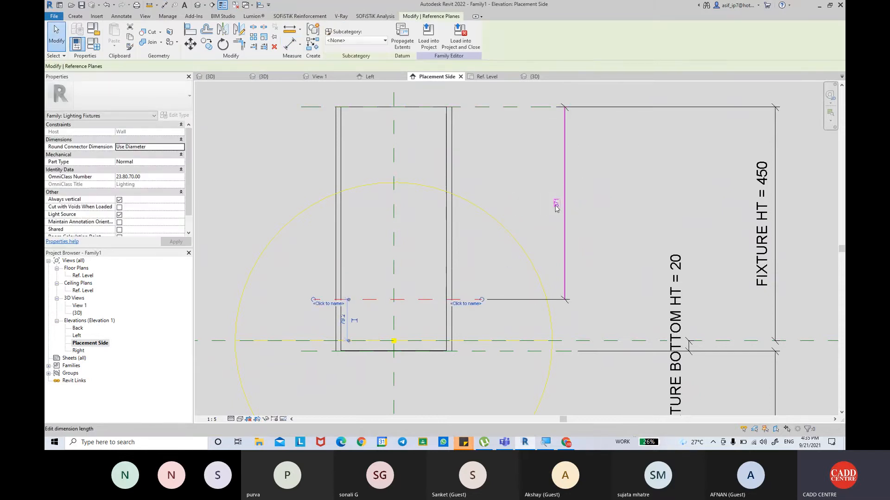
click(556, 202)
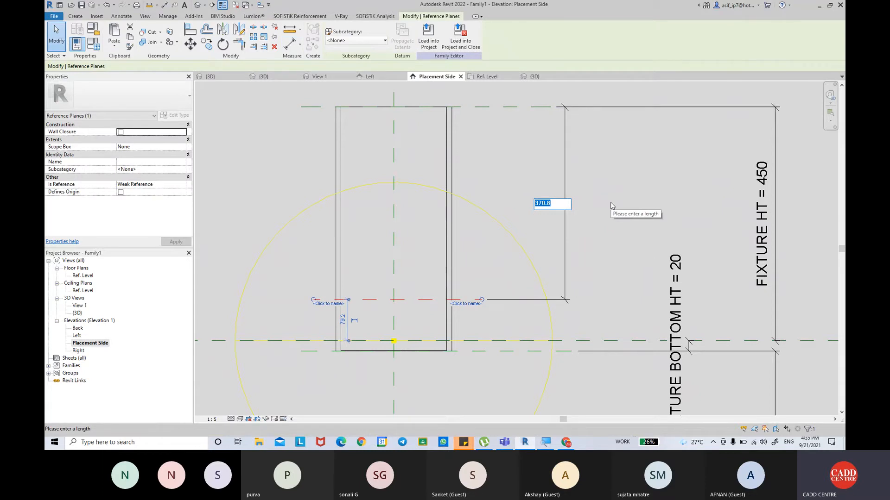
text(350)
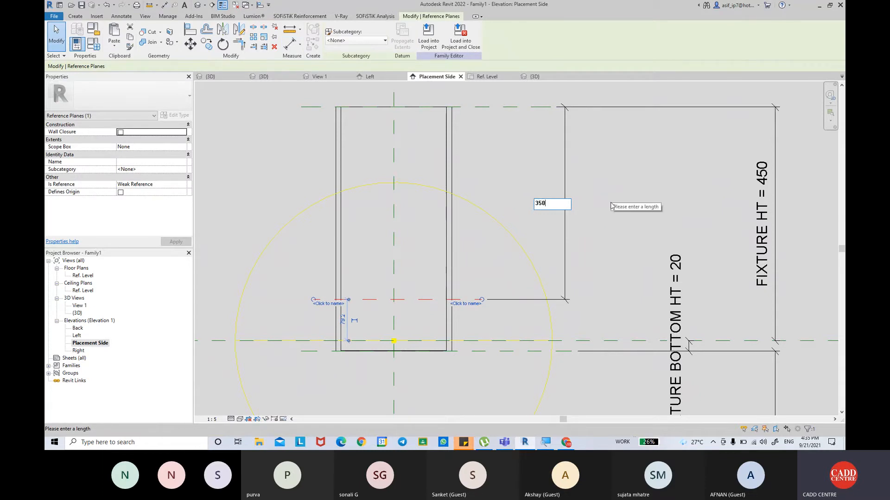
key(Return)
click(610, 203)
middle_drag(602, 211, 592, 209)
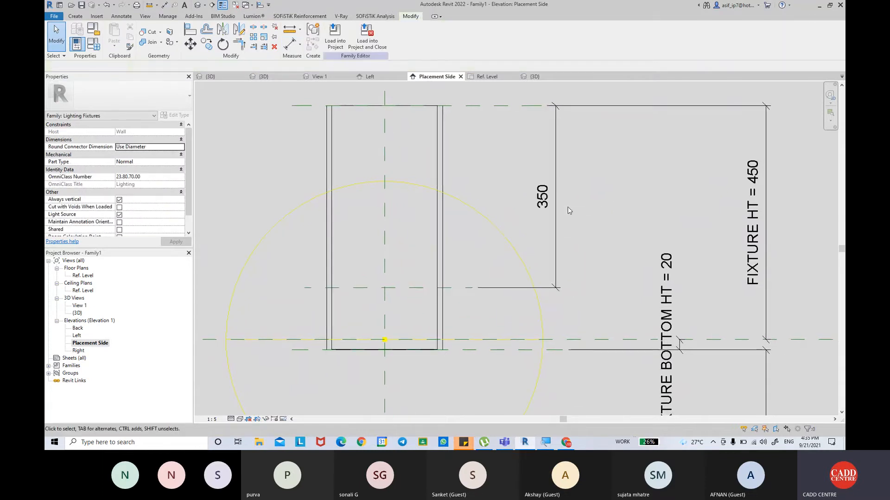
Lock the 350 mm dimension between the top plane and the new reference plane.
click(557, 200)
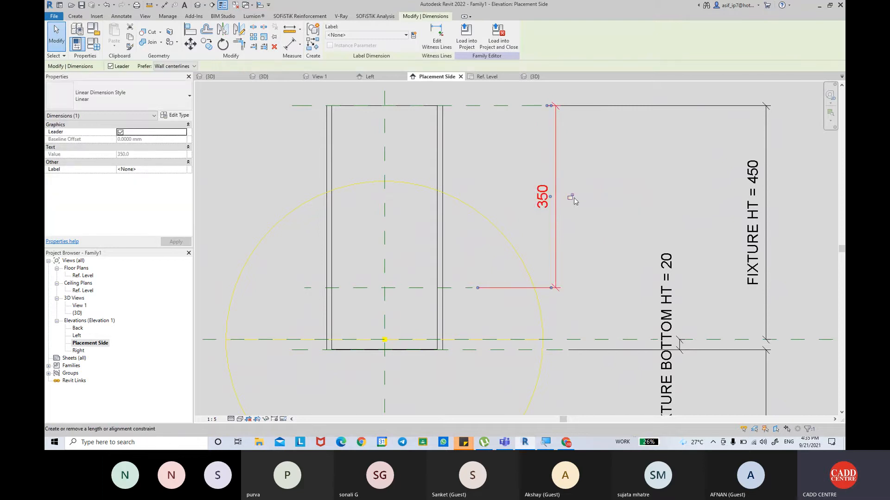
click(604, 198)
click(555, 208)
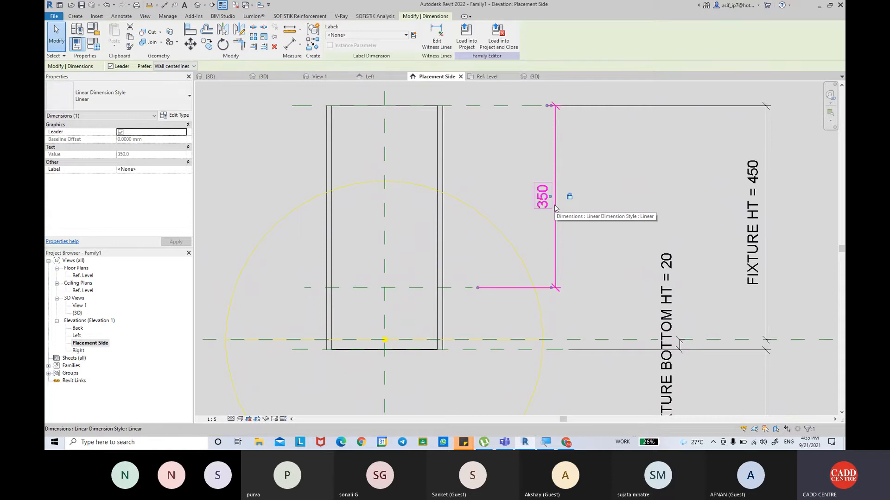
middle_drag(566, 214, 566, 211)
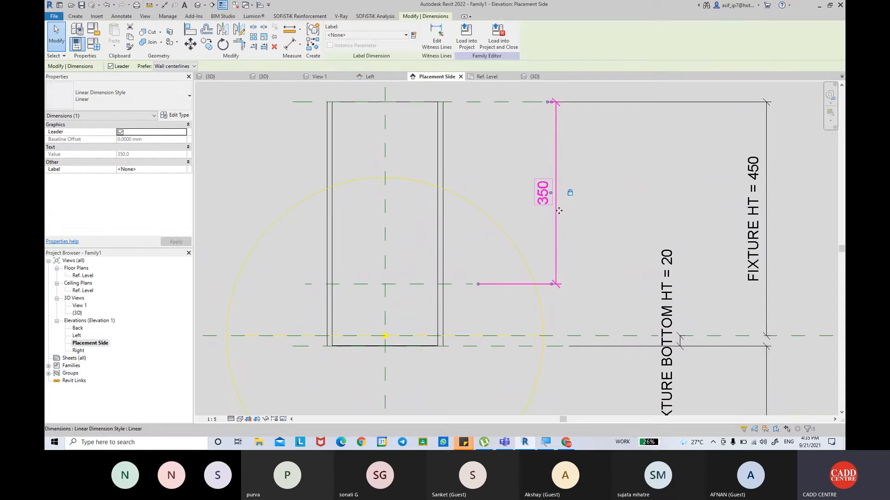
middle_drag(566, 210, 550, 213)
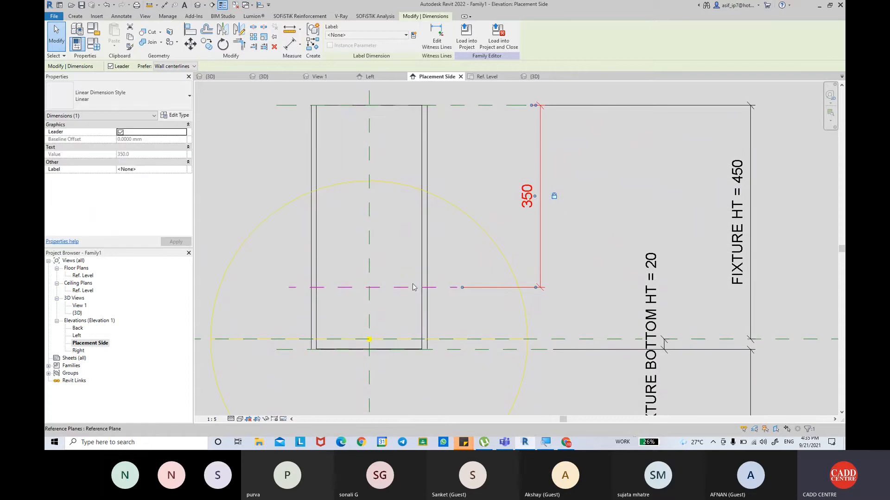
click(482, 201)
middle_drag(480, 204, 502, 218)
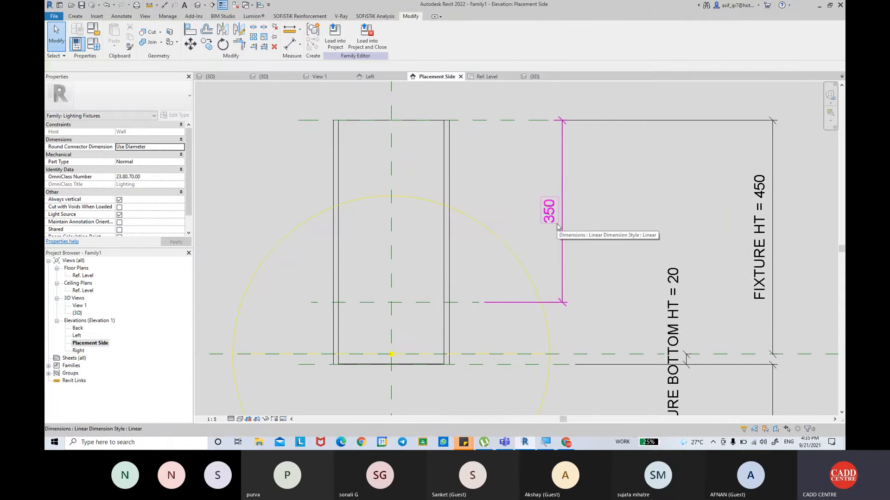
click(419, 302)
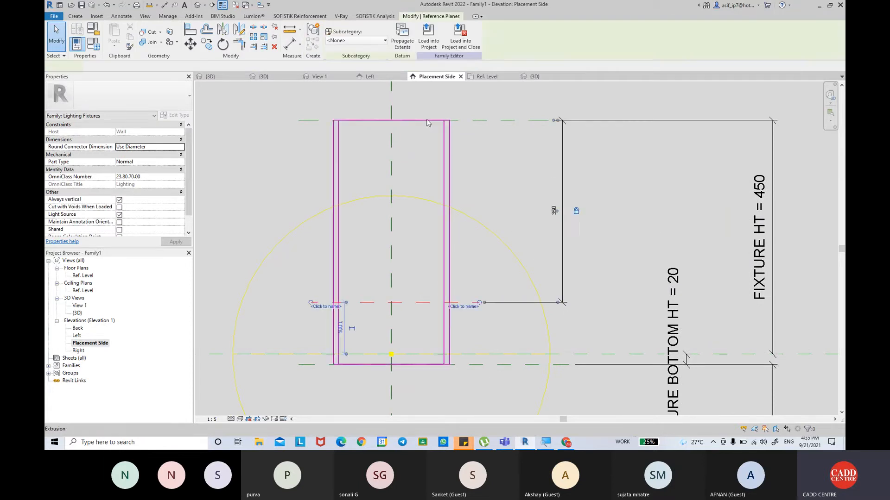
click(476, 181)
middle_drag(483, 187, 470, 179)
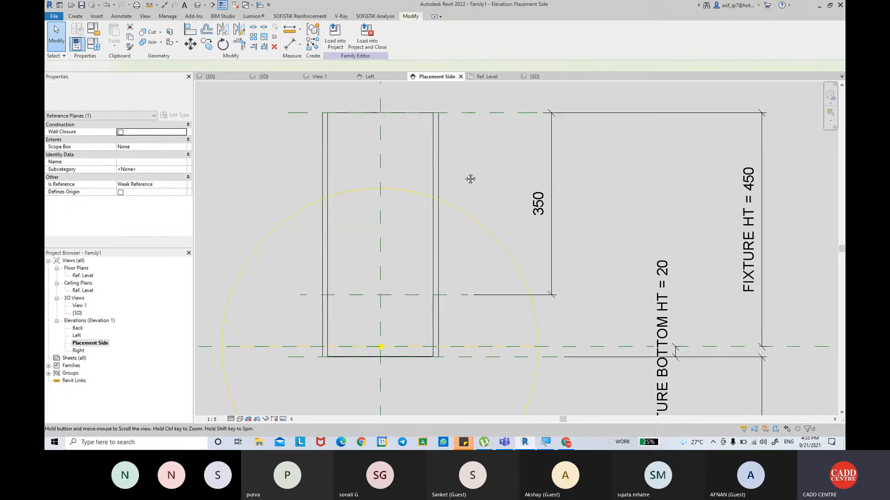
Name the new horizontal reference plane COVER PLANE.
click(395, 296)
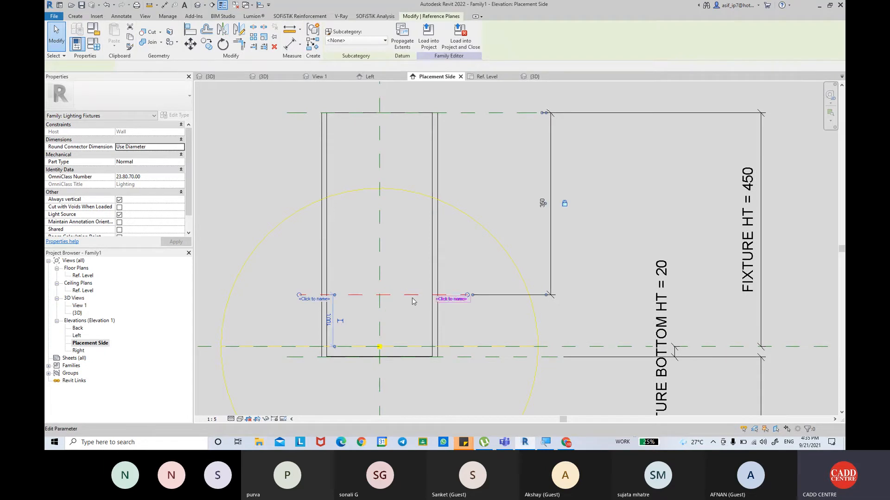
click(311, 300)
text(CO)
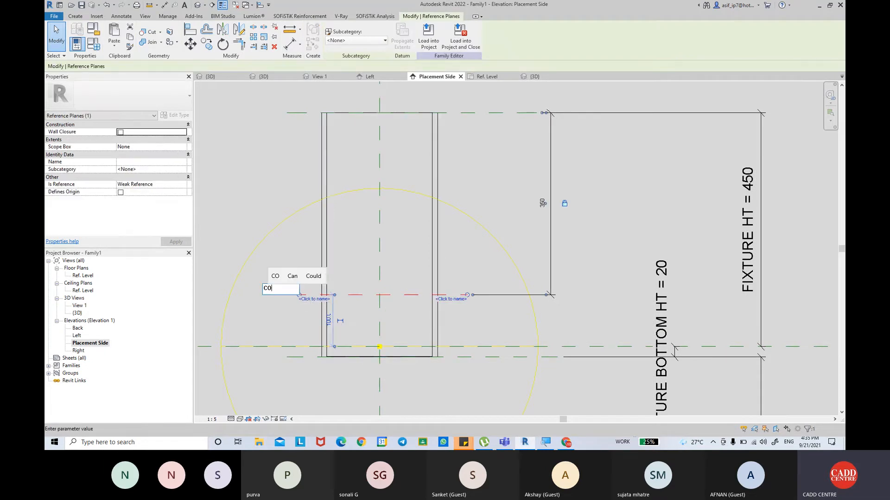
text(VER PLANE)
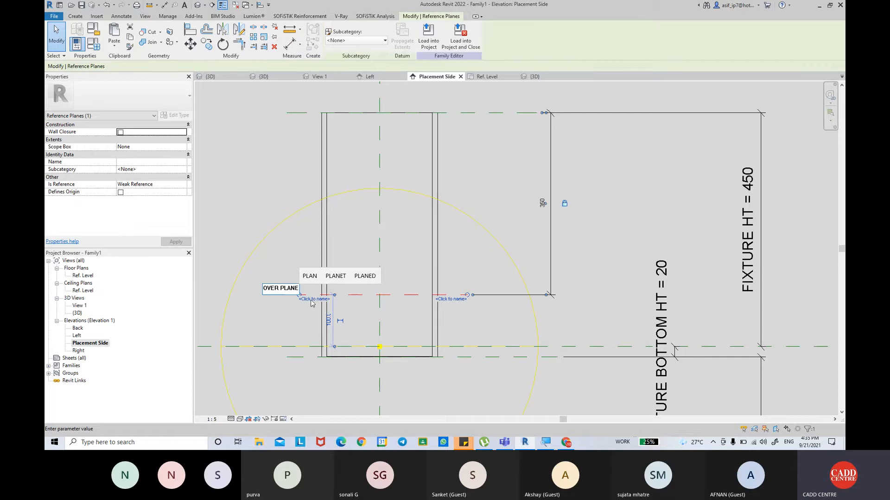
key(Return)
key(Escape)
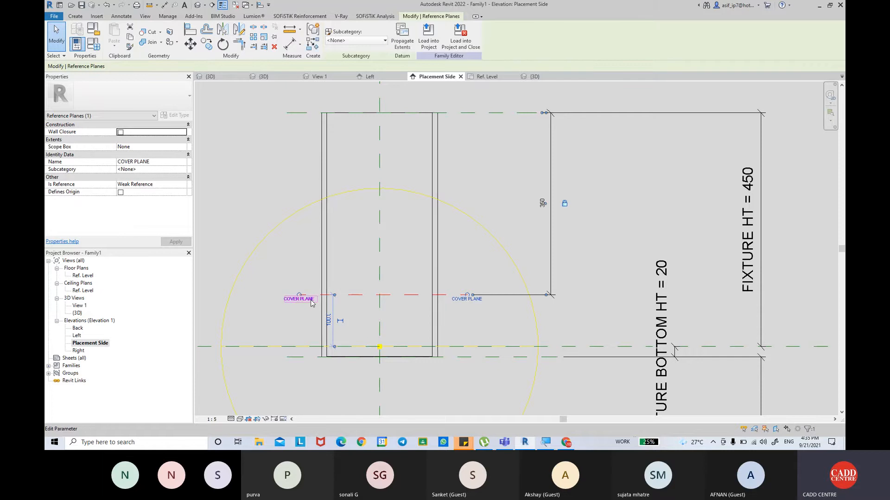
In the Ref. Level floor plan, set the work plane to Reference Plane : COVER PLANE.
double_click(82, 277)
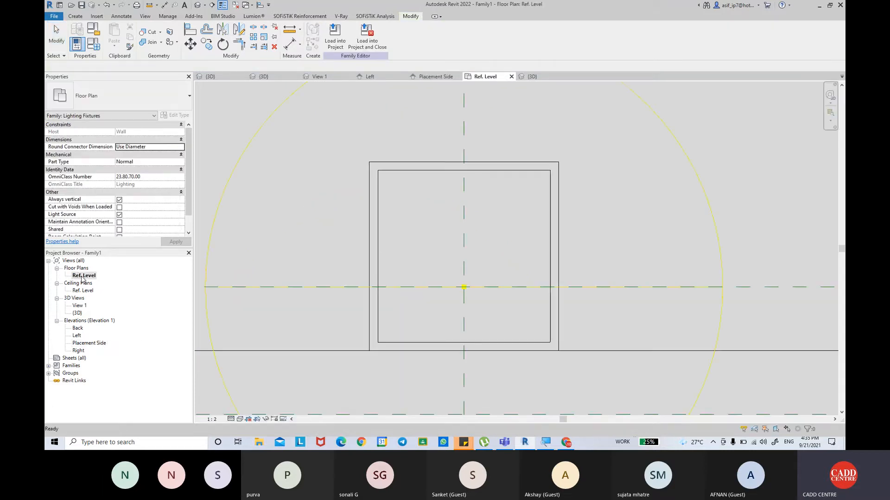
click(75, 16)
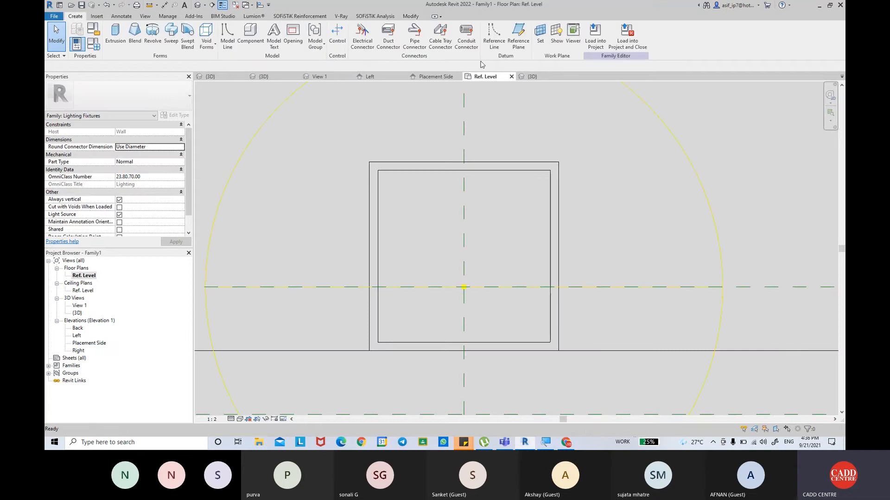
click(540, 34)
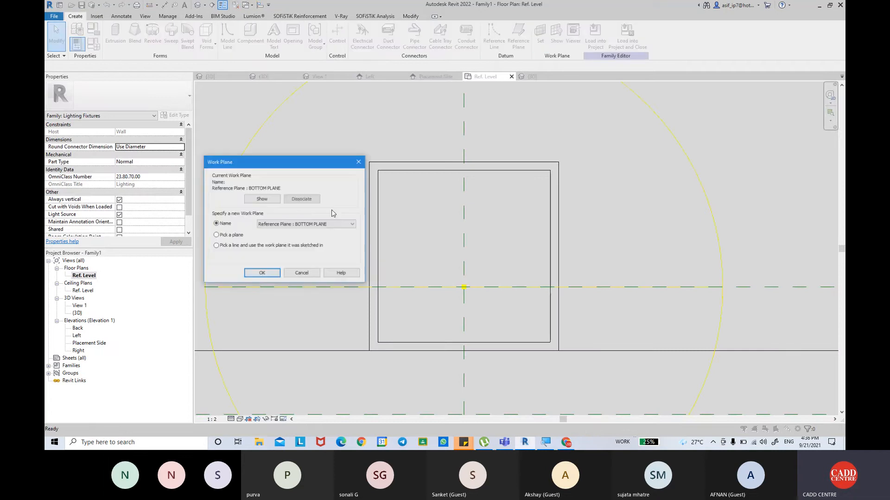
click(284, 224)
click(287, 242)
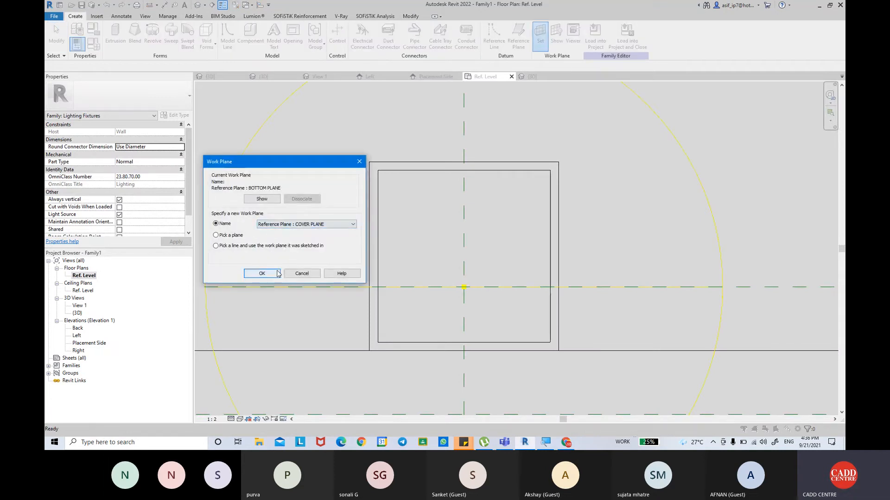
click(262, 273)
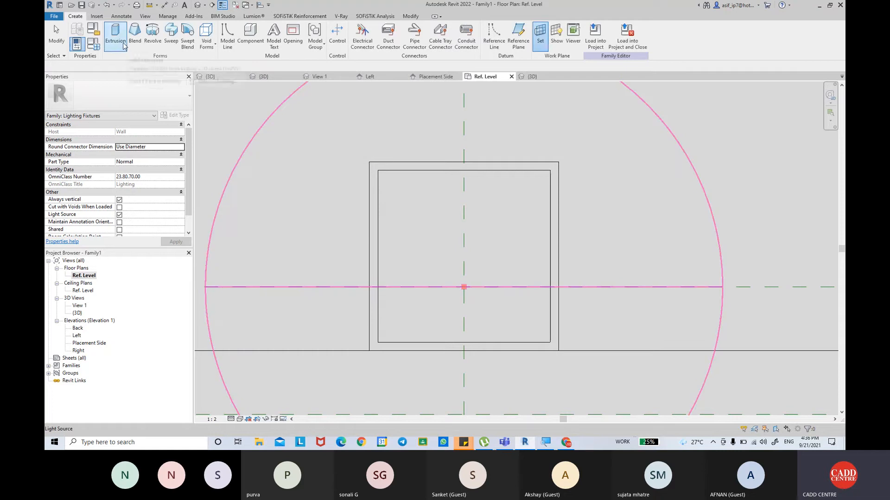
Create an extrusion on COVER PLANE from a rectangle along the fixture's inner edges, with its sides locked to them.
click(123, 45)
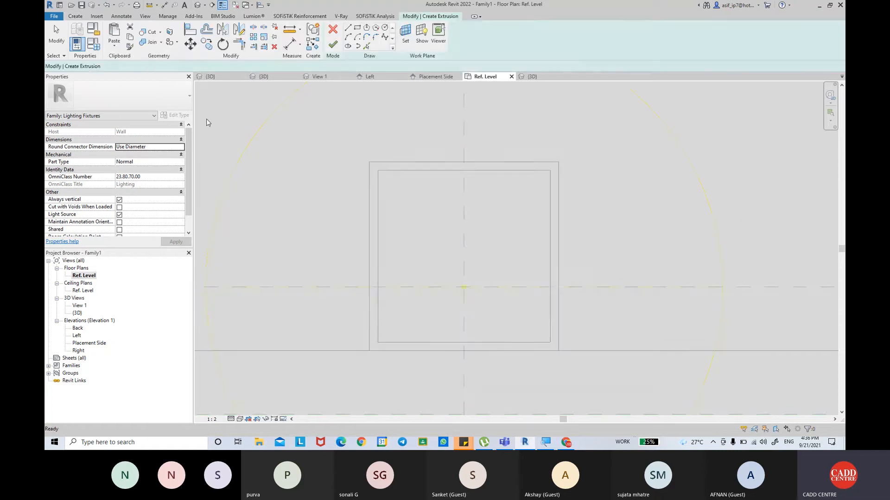
click(358, 30)
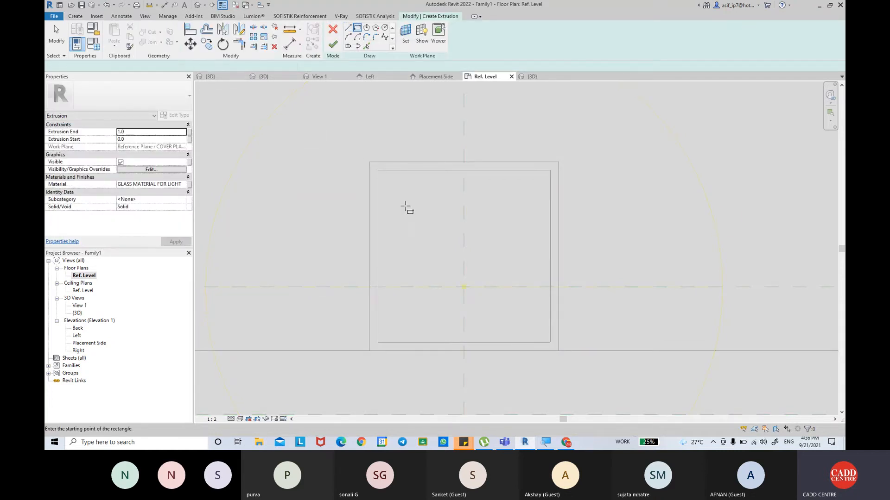
click(377, 171)
click(550, 343)
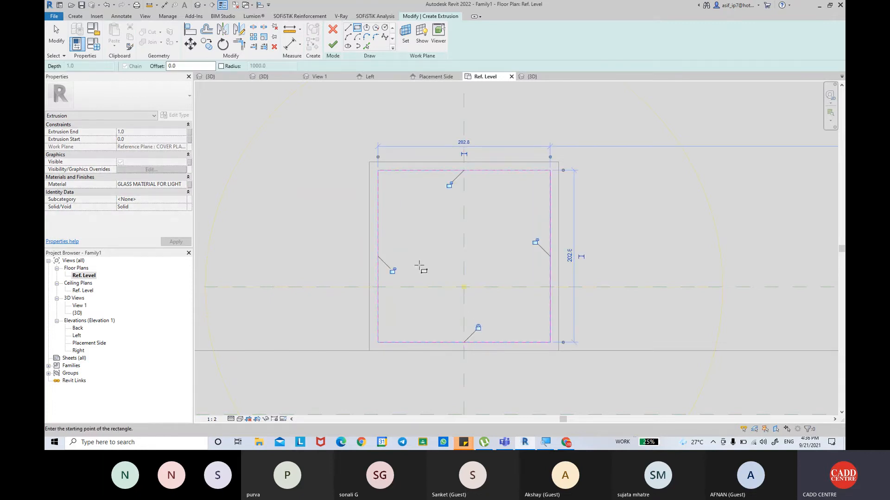
click(392, 271)
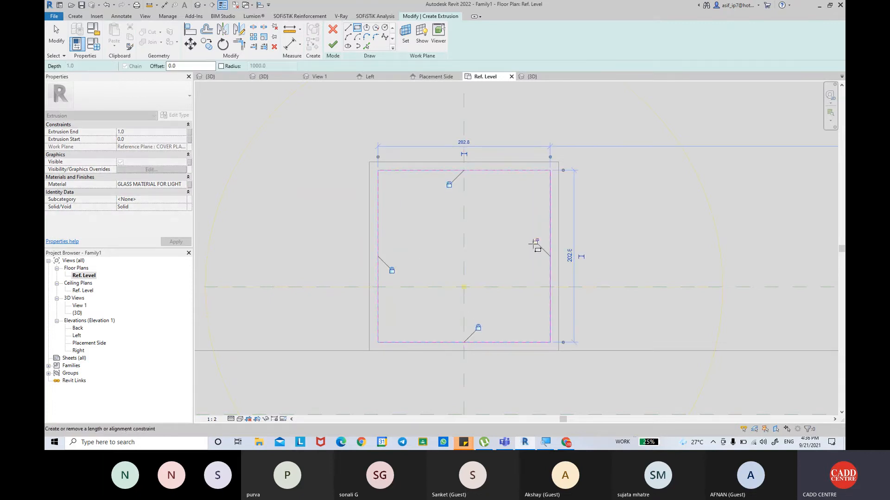
click(333, 45)
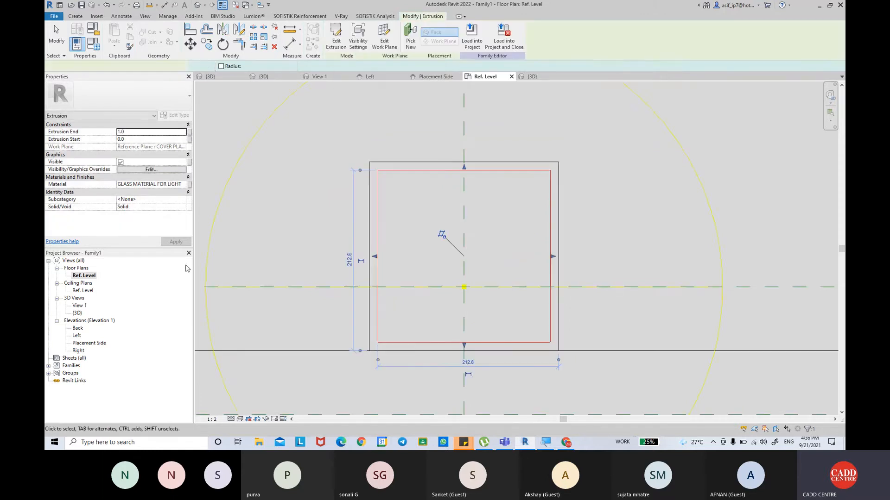
In the Placement Side elevation, stretch the new extrusion's upper face to the fixture's top reference plane.
double_click(90, 344)
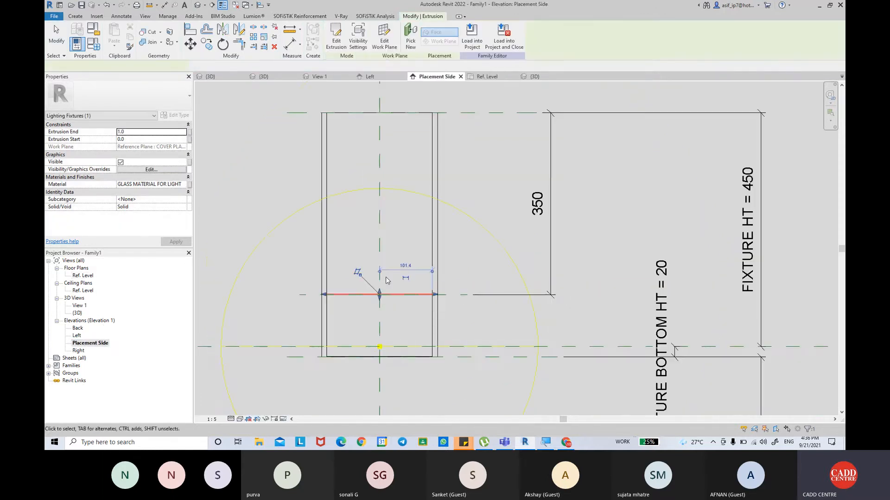
drag(380, 294, 398, 113)
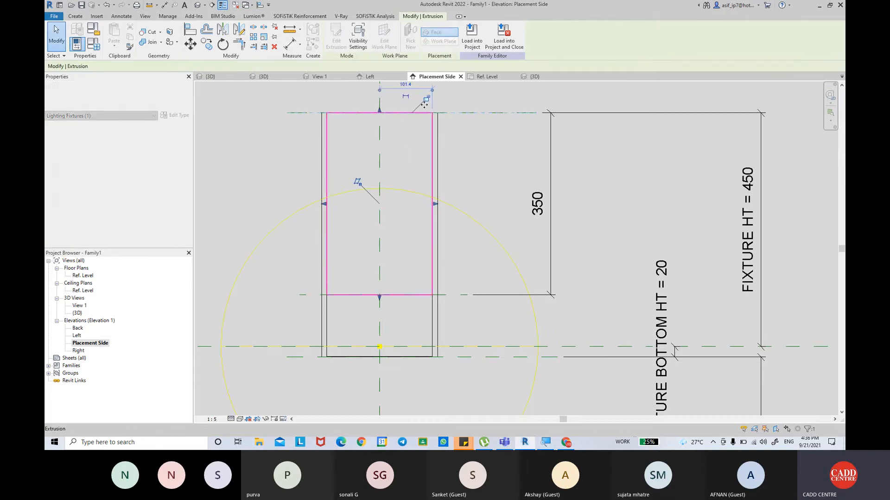
click(479, 176)
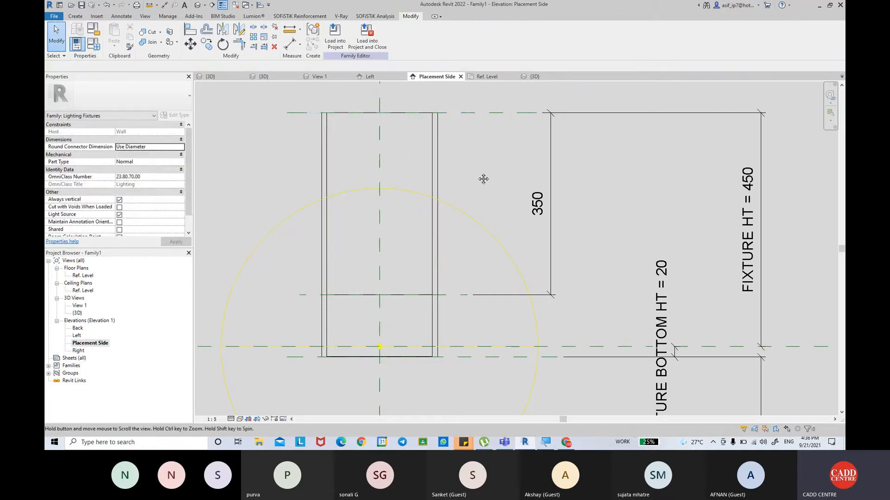
middle_drag(477, 175, 475, 191)
scroll(398, 313, up, 1)
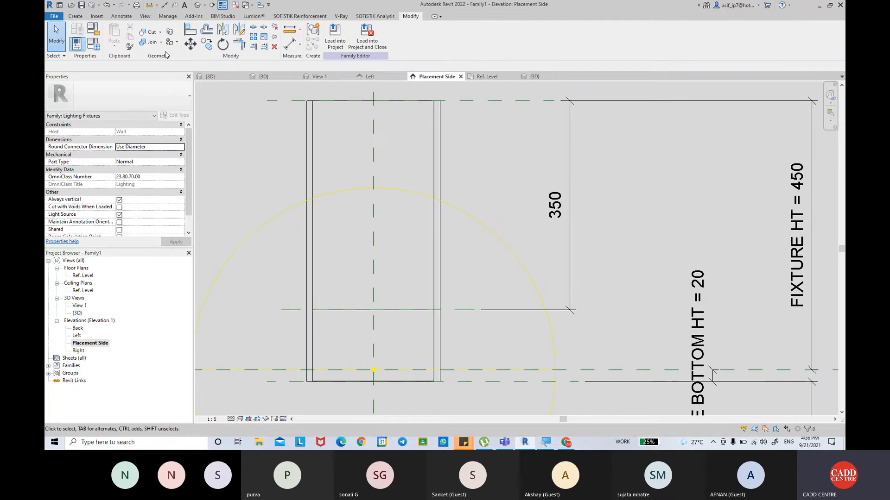
Join the outer fixture body with the new inner cover extrusion.
click(149, 45)
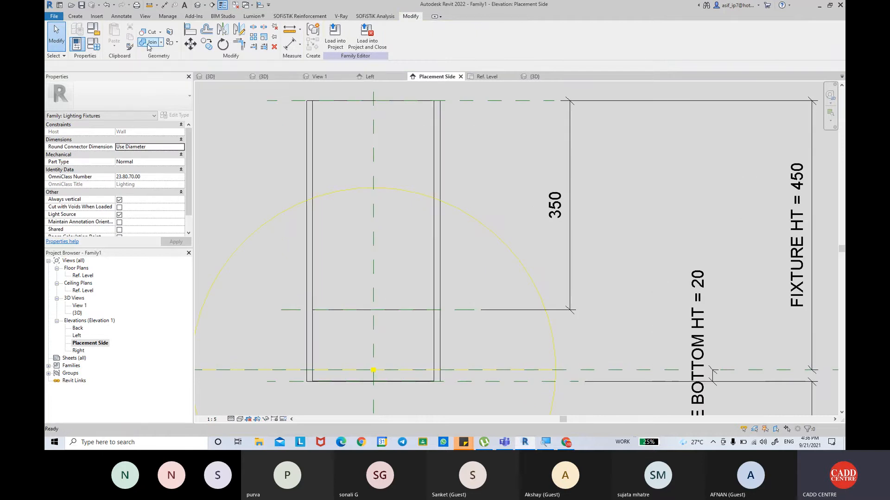
click(306, 164)
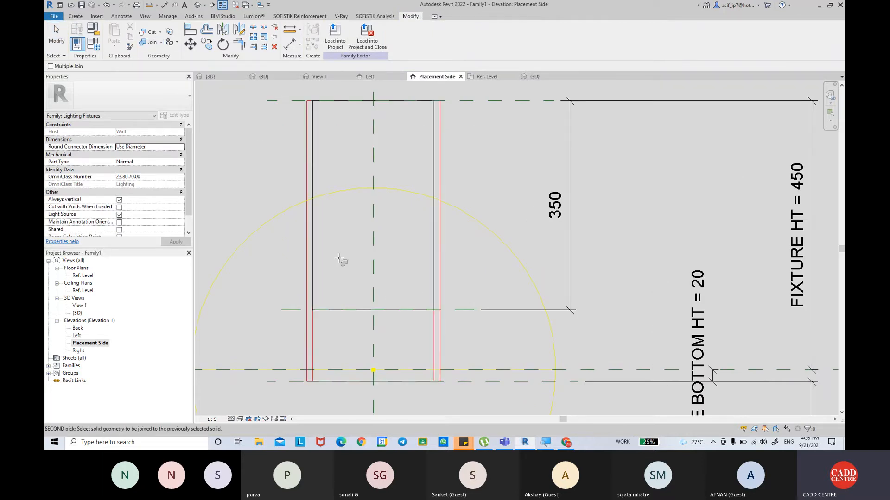
click(333, 309)
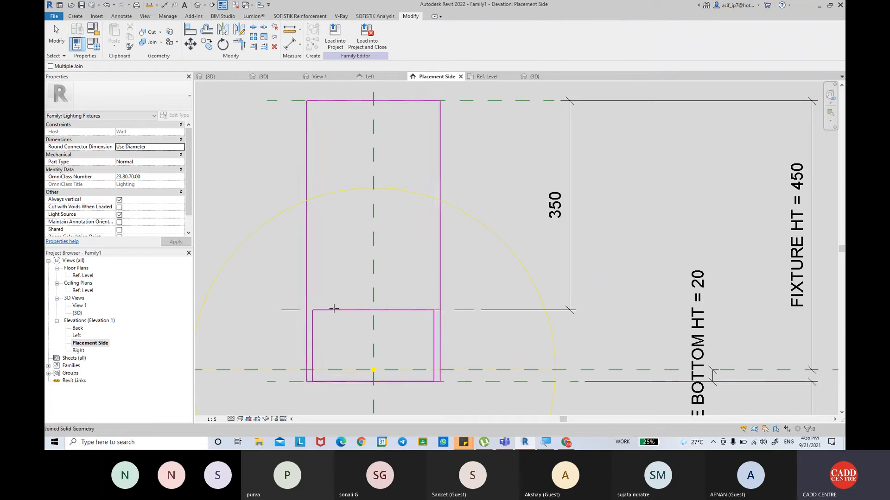
mouse_move(482, 199)
middle_down()
mouse_move(472, 189)
mouse_move(475, 214)
mouse_move(458, 201)
middle_up()
scroll(472, 188, down, 1)
key(Escape)
View the fixture from below in 3D and set the FIXTURE SIZE parameter to 75.
click(197, 5)
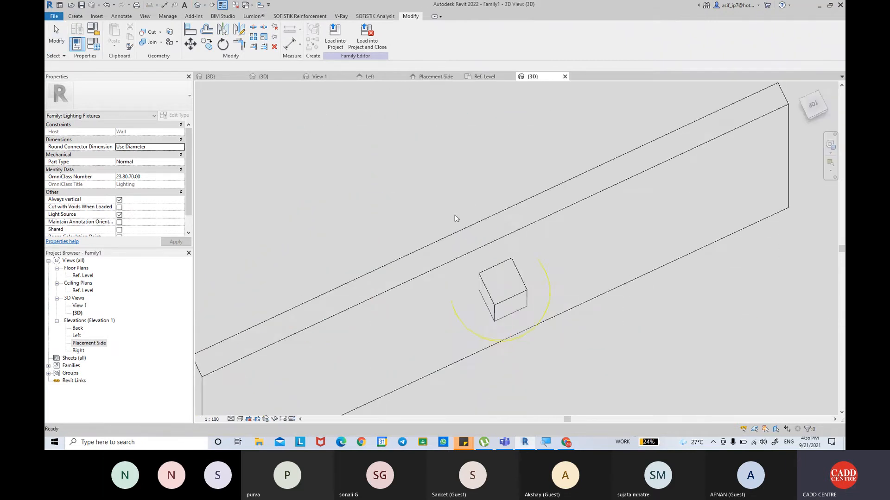
mouse_move(524, 281)
shift+middle_down()
mouse_move(541, 294)
mouse_move(478, 117)
mouse_move(554, 196)
mouse_move(600, 161)
mouse_move(421, 172)
mouse_move(562, 161)
mouse_move(534, 185)
mouse_move(528, 179)
mouse_move(556, 222)
mouse_move(588, 248)
mouse_move(580, 230)
mouse_move(511, 289)
shift+middle_up()
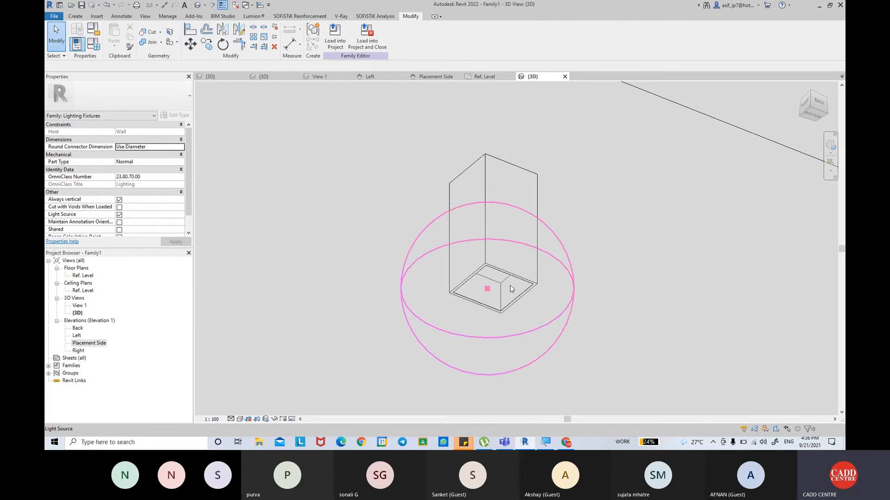
scroll(511, 288, up, 2)
click(94, 44)
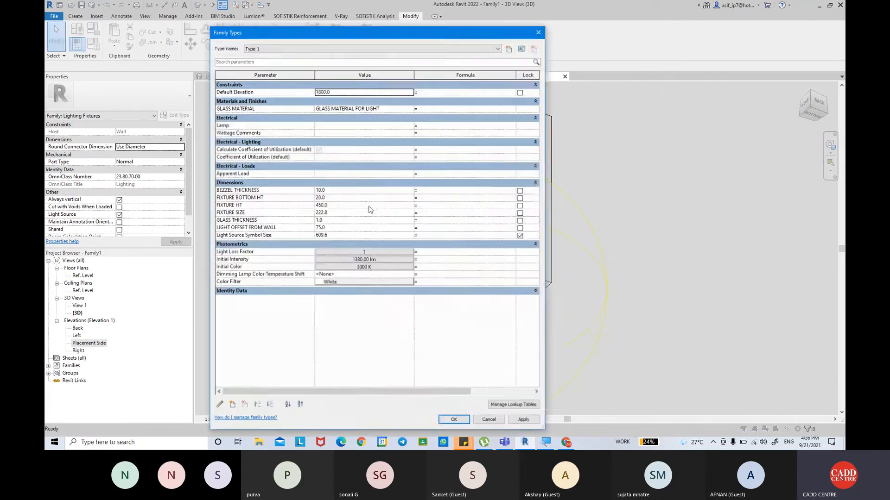
click(337, 214)
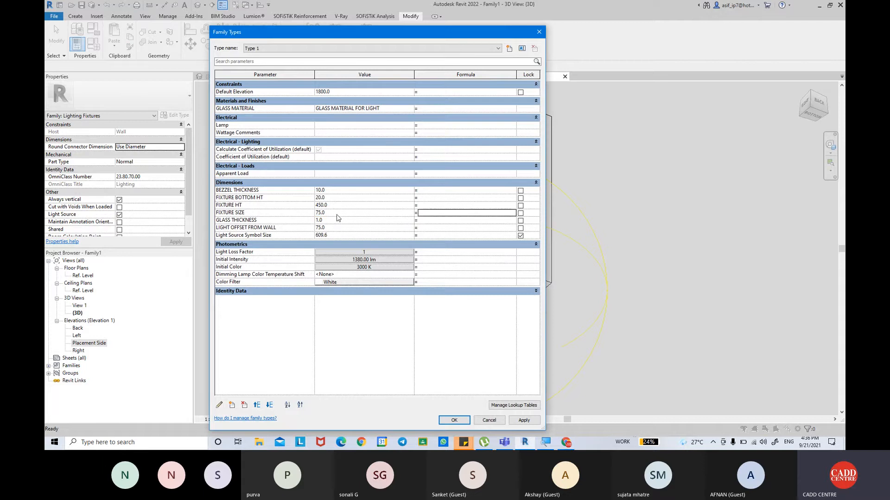
click(452, 418)
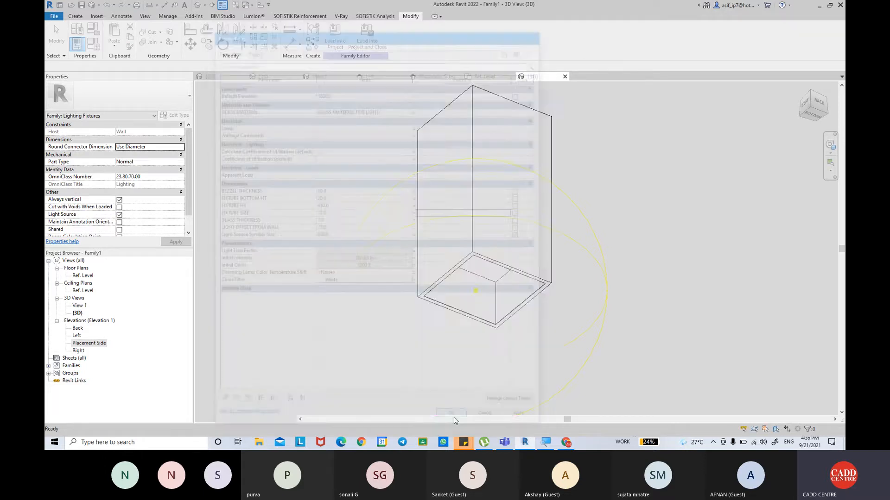
shift+middle_drag(501, 294, 264, 256)
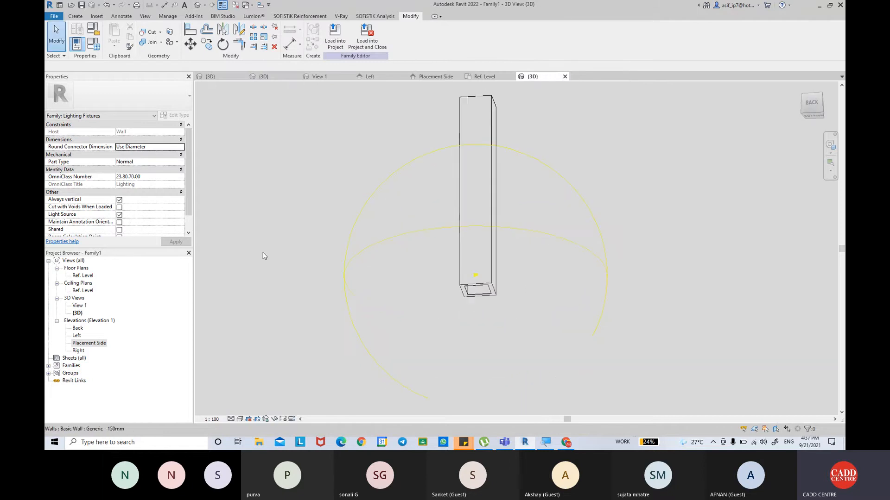
Try a FIXTURE HT of 250, inspect the cover extrusion in 3D, and undo the height change.
click(93, 44)
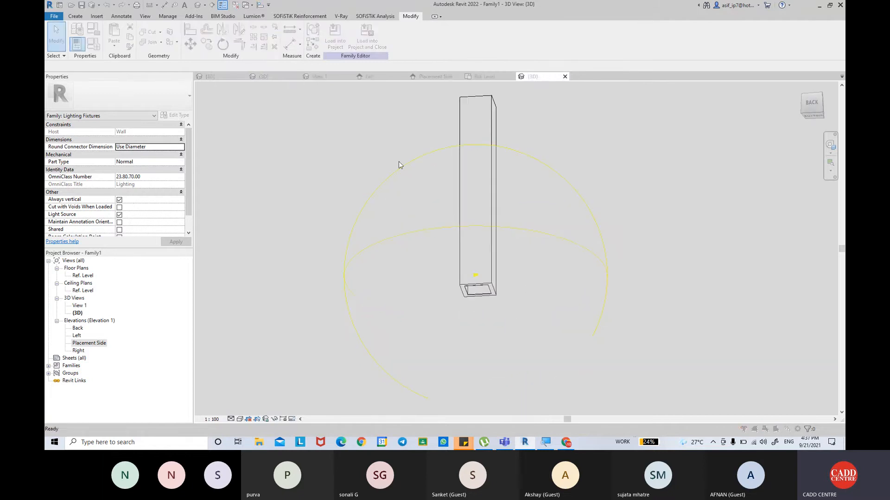
click(341, 205)
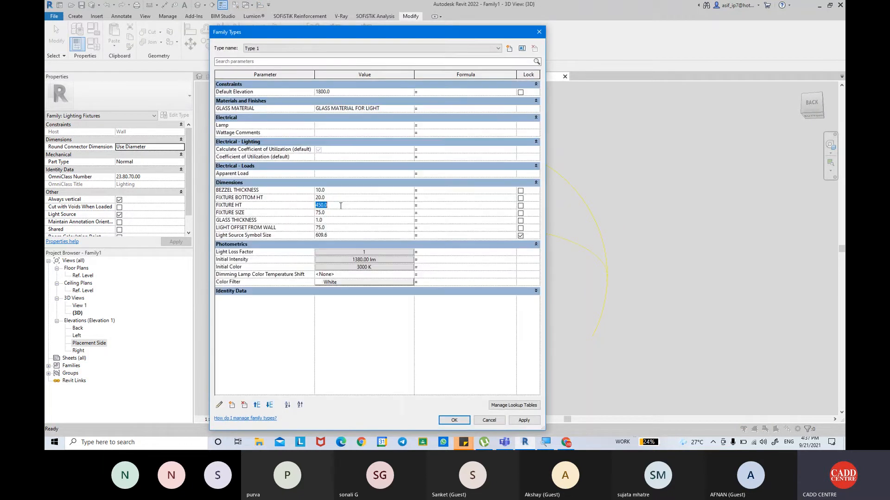
key(Tab)
click(528, 421)
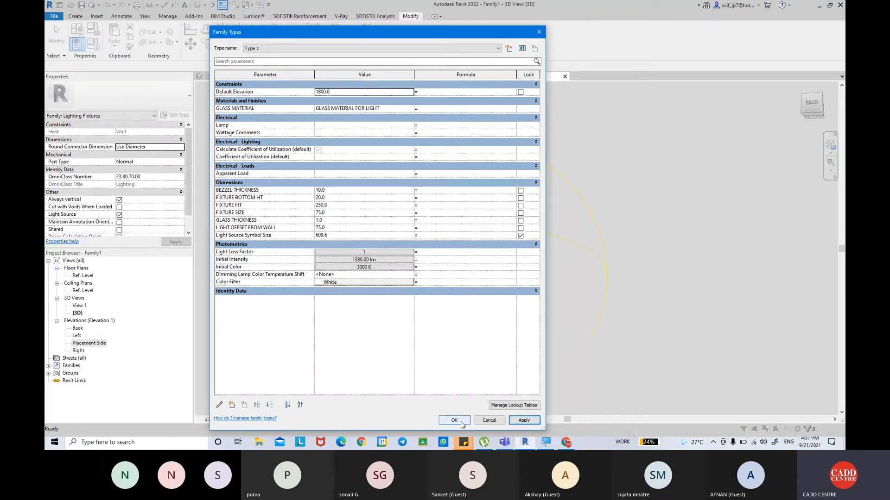
click(461, 423)
shift+middle_drag(504, 272, 491, 284)
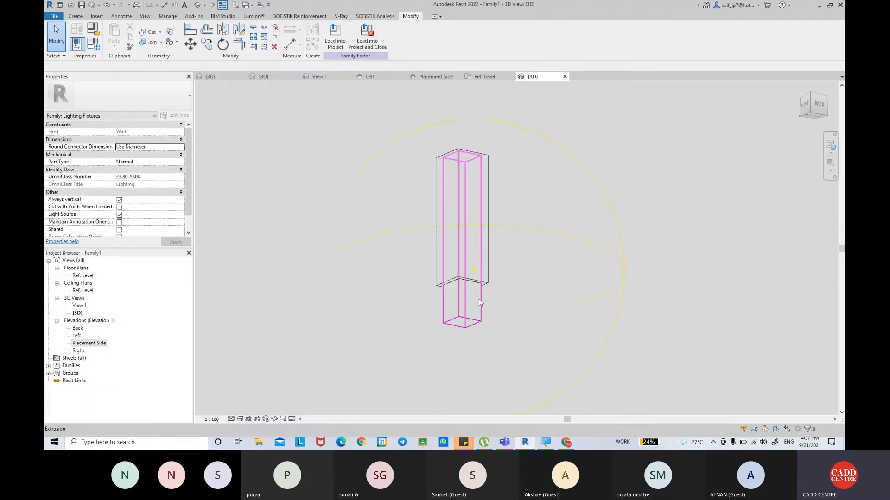
click(475, 318)
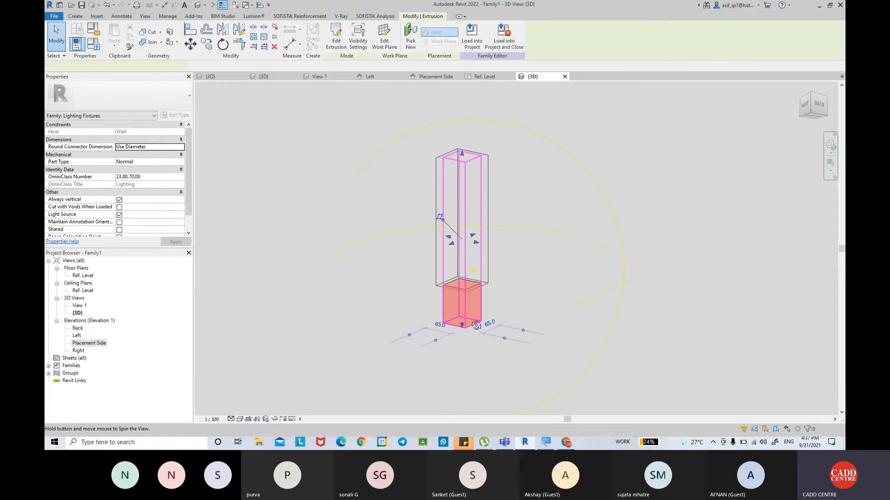
key(ctrl+z)
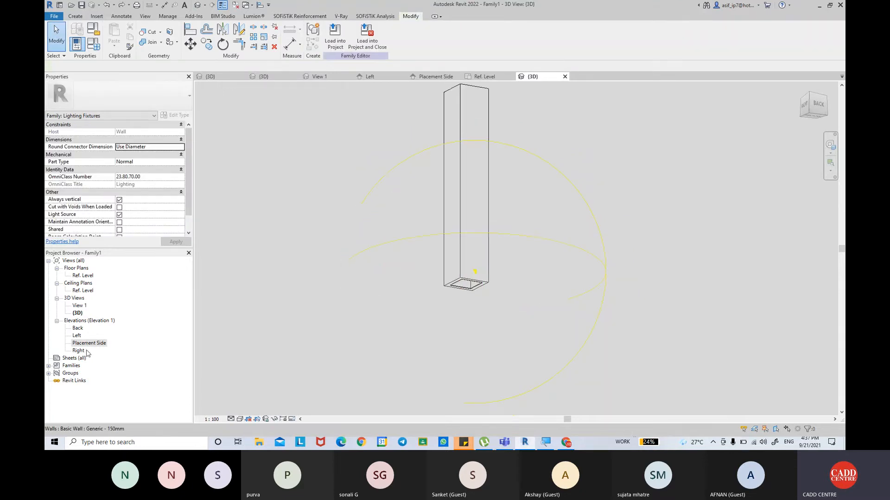
In the Placement Side elevation, snap the cover extrusion's lower face back onto COVER PLANE and lock it there.
double_click(88, 344)
click(380, 291)
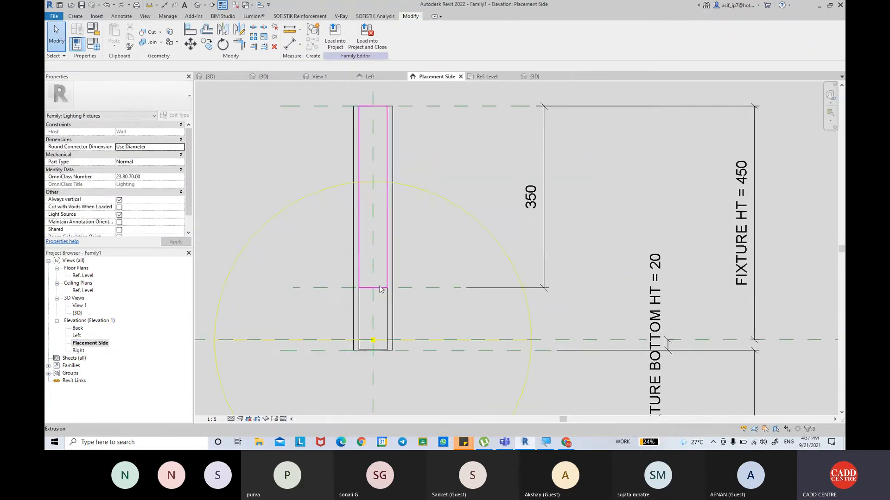
scroll(380, 293, up, 3)
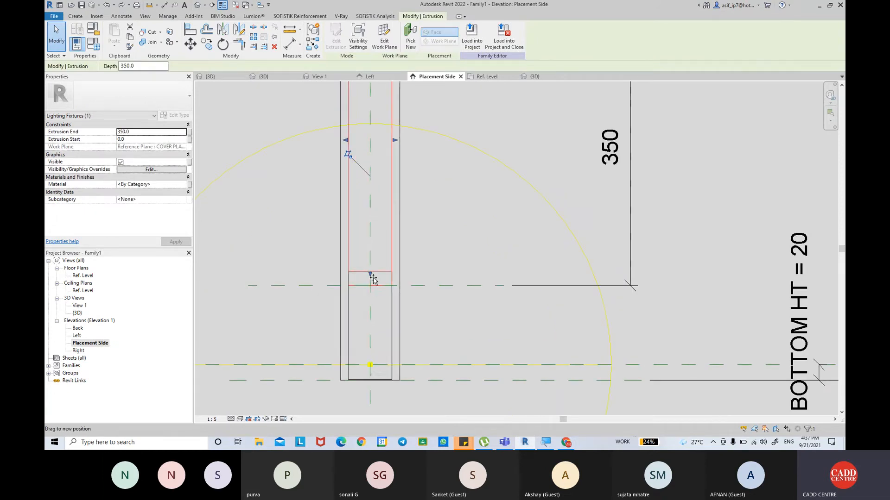
drag(371, 283, 371, 285)
click(362, 301)
scroll(458, 264, down, 3)
middle_drag(458, 264, 440, 297)
click(566, 263)
scroll(557, 253, down, 3)
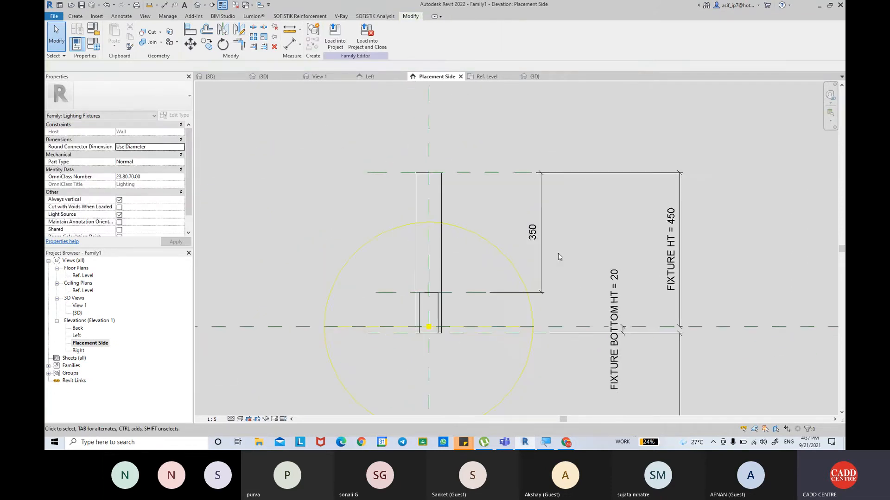
middle_drag(557, 247, 547, 237)
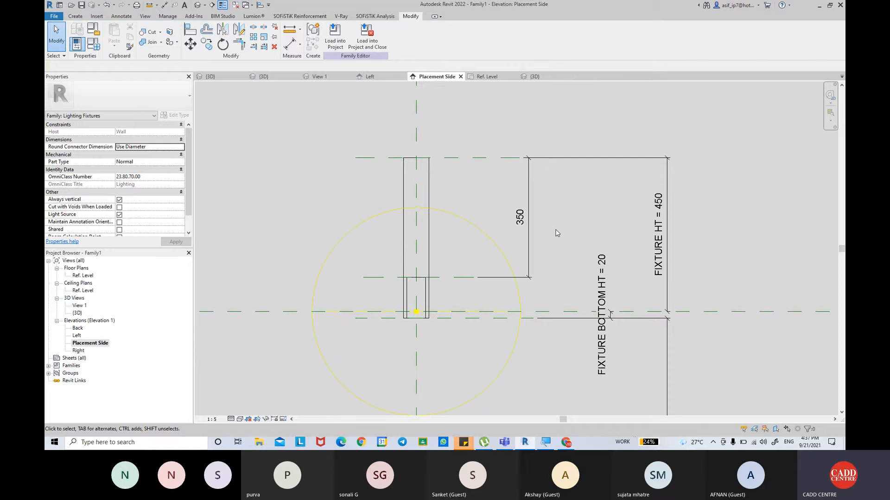
Try to apply a FIXTURE HT of 250 in the family types.
click(93, 44)
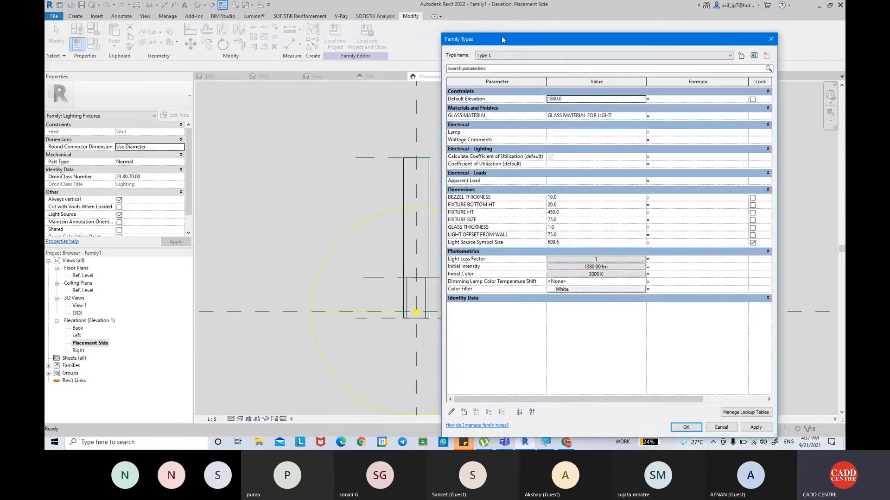
drag(501, 39, 611, 28)
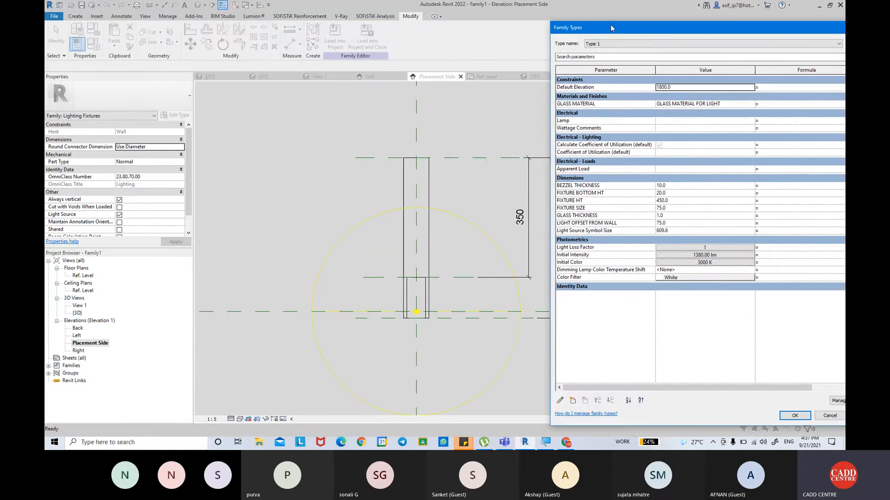
click(683, 201)
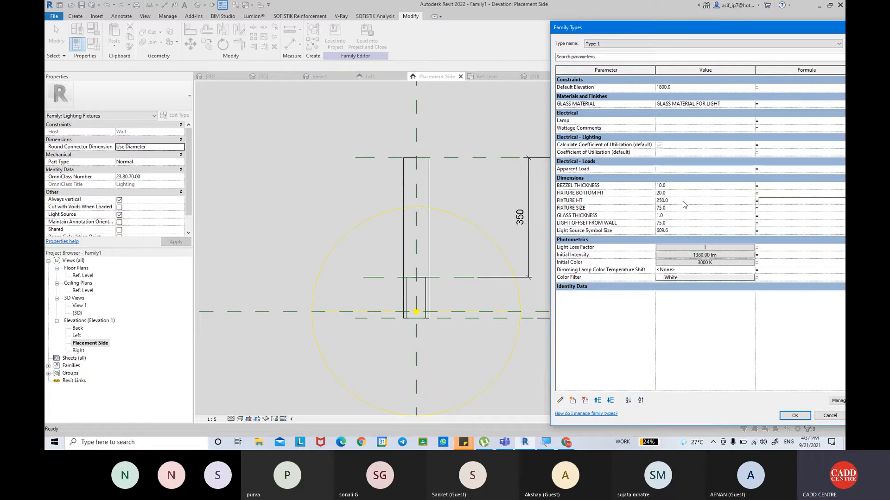
drag(735, 31, 626, 19)
click(752, 405)
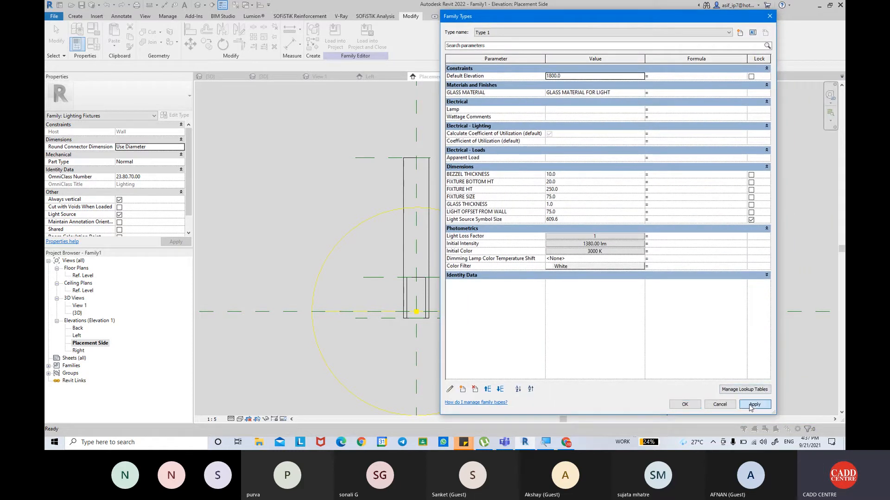
click(685, 404)
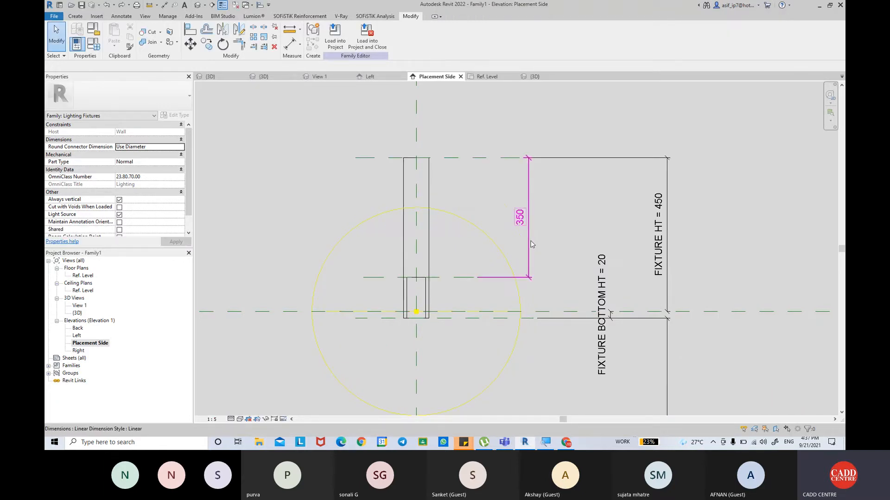
Unlock the 350 dimension above COVER PLANE, try a FIXTURE HT of 250 again, and undo the height change.
click(537, 225)
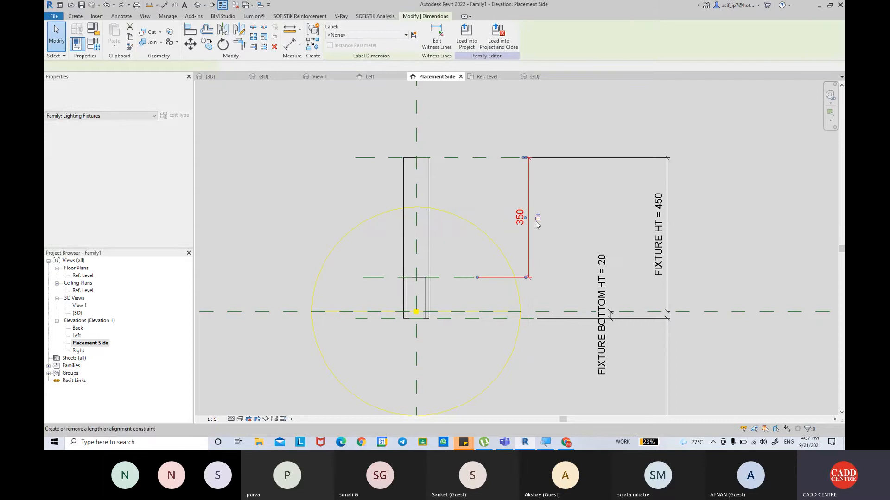
click(550, 246)
click(93, 44)
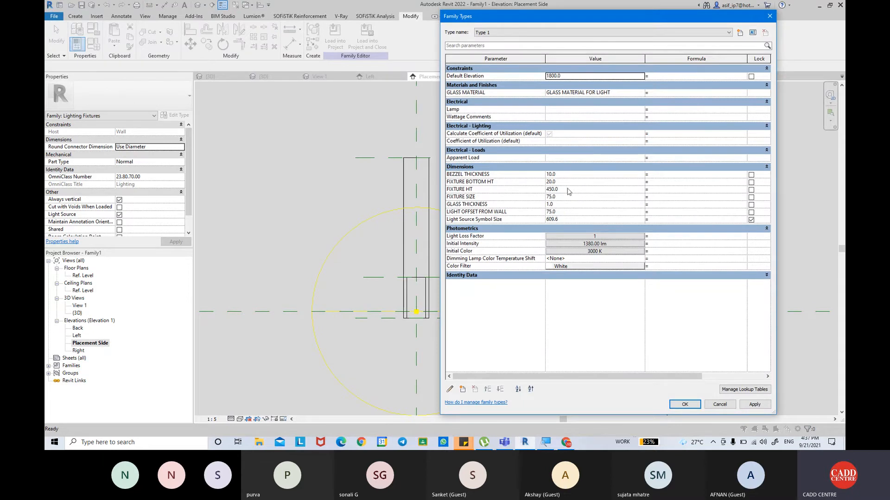
click(568, 190)
key(Tab)
click(755, 405)
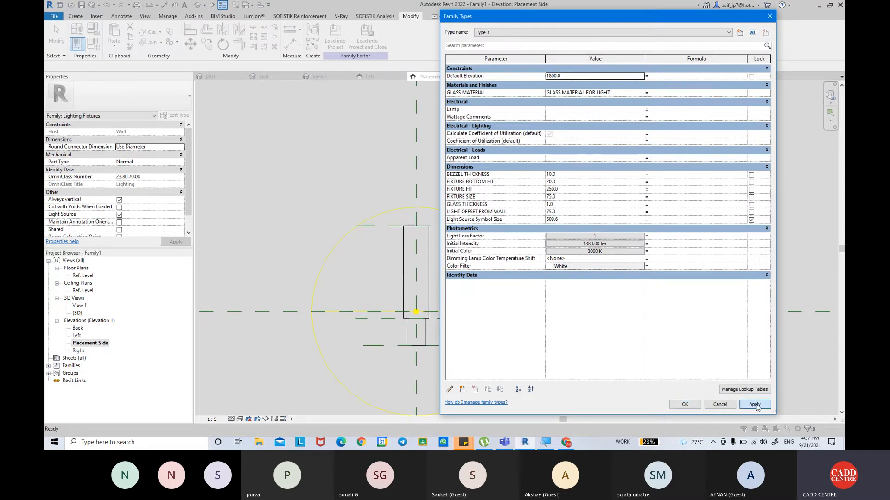
click(682, 405)
click(529, 330)
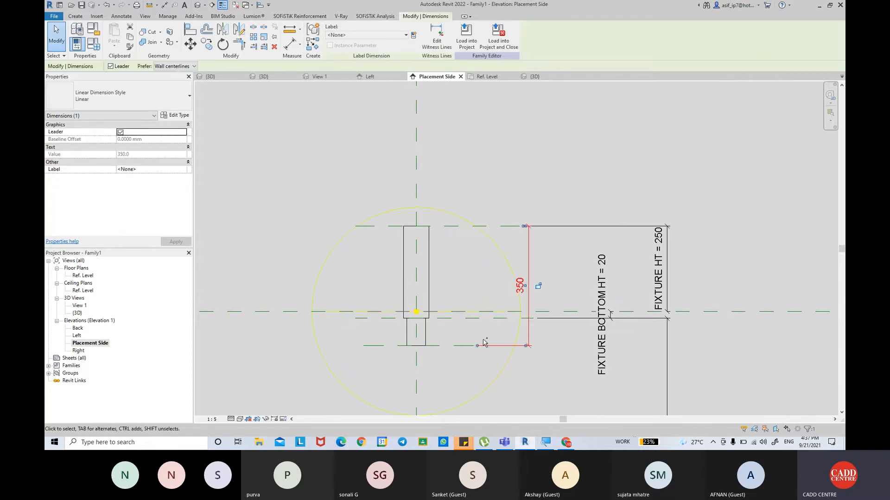
key(ctrl+z)
Delete the 350 dimension between the fixture's top reference plane and COVER PLANE.
click(529, 250)
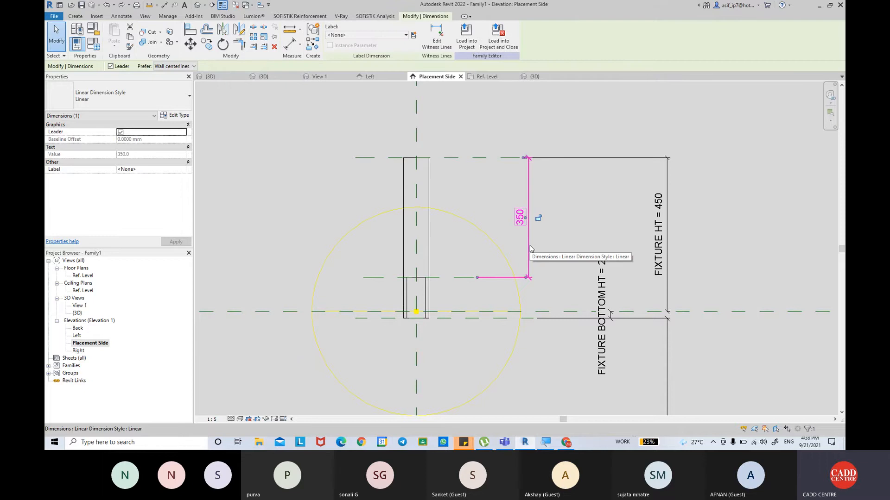
key(Delete)
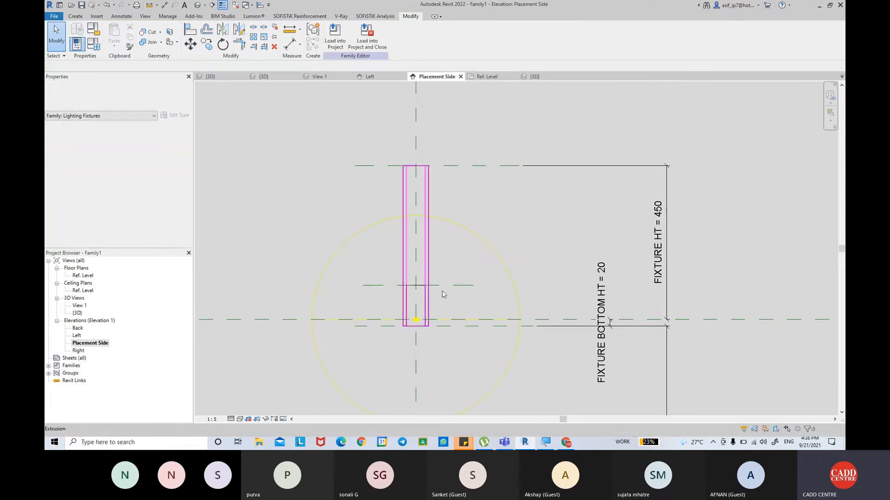
click(449, 285)
middle_drag(453, 263, 476, 259)
click(538, 208)
Set the FIXTURE HT dimension of the top reference plane to 250 and remove the conflicting constraints.
click(490, 161)
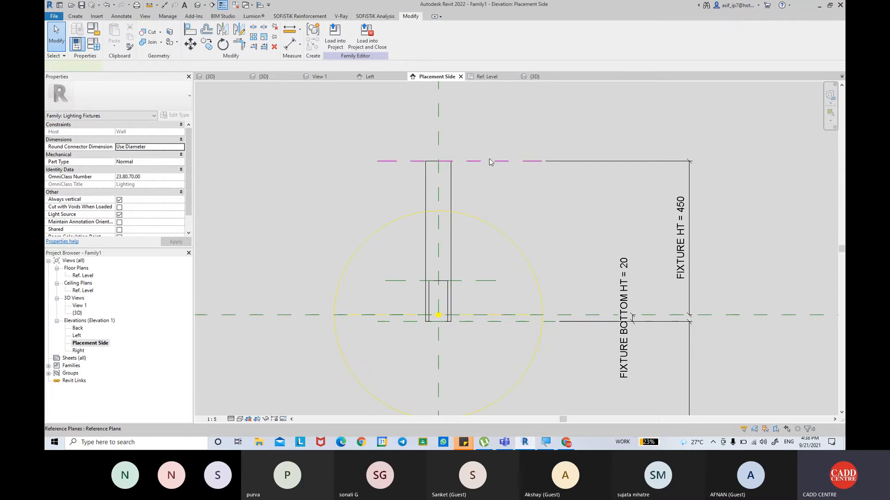
click(683, 227)
text(250)
key(Return)
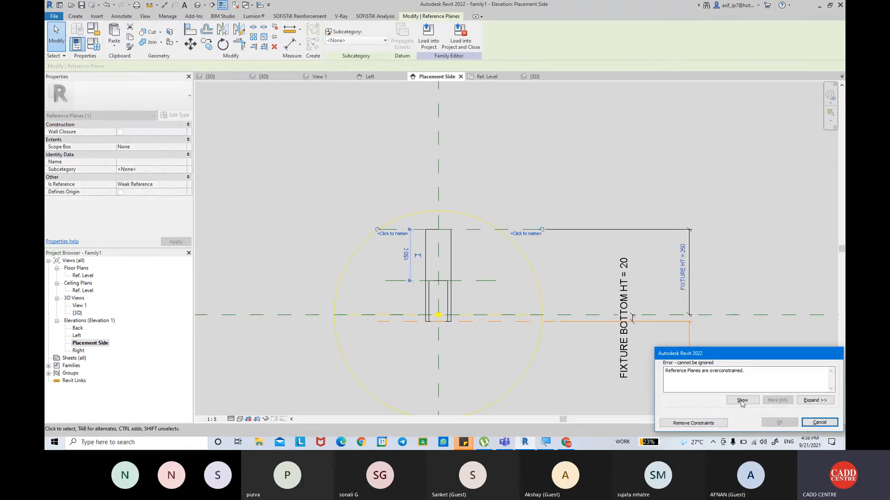
click(693, 423)
Label the 1800 dimension below the fixture with the Default Elevation parameter.
middle_drag(643, 212, 592, 129)
scroll(667, 235, down, 2)
middle_drag(674, 239, 653, 107)
click(640, 180)
click(628, 186)
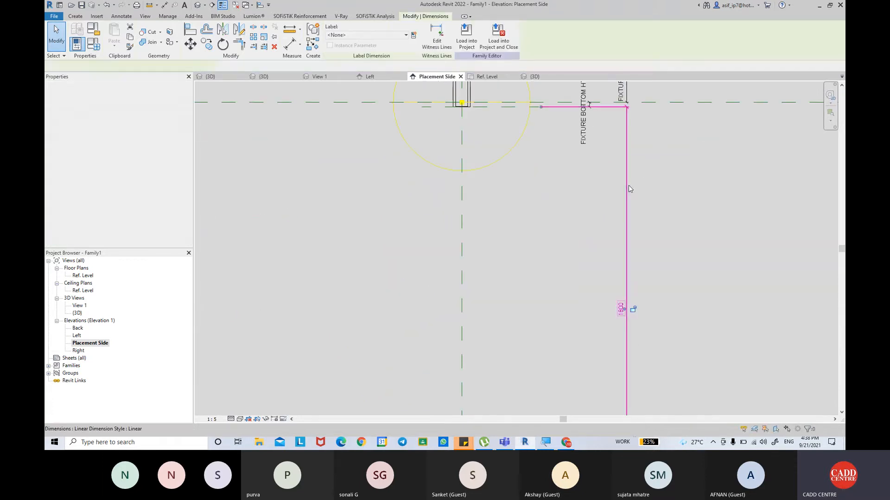
middle_drag(536, 176, 540, 192)
click(357, 34)
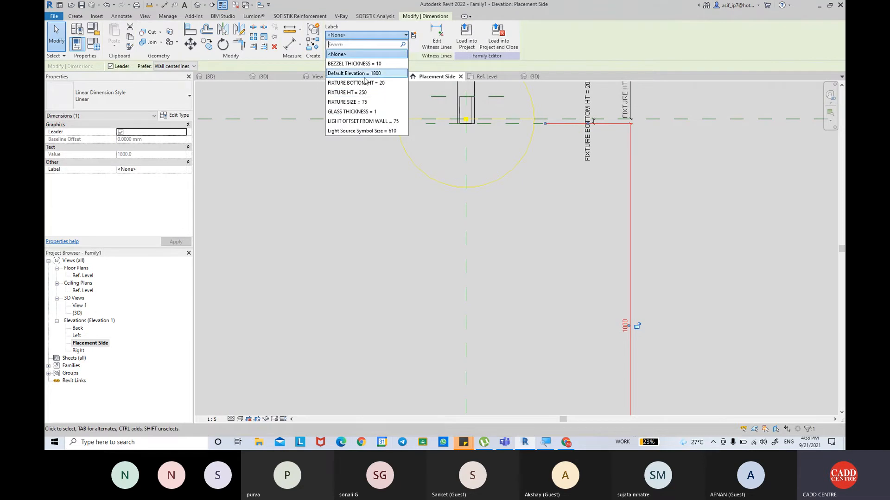
click(364, 76)
click(552, 224)
Add an aligned dimension between the horizontal reference plane through the light source and COVER PLANE.
middle_drag(556, 235, 553, 321)
scroll(522, 218, up, 2)
scroll(485, 234, up, 2)
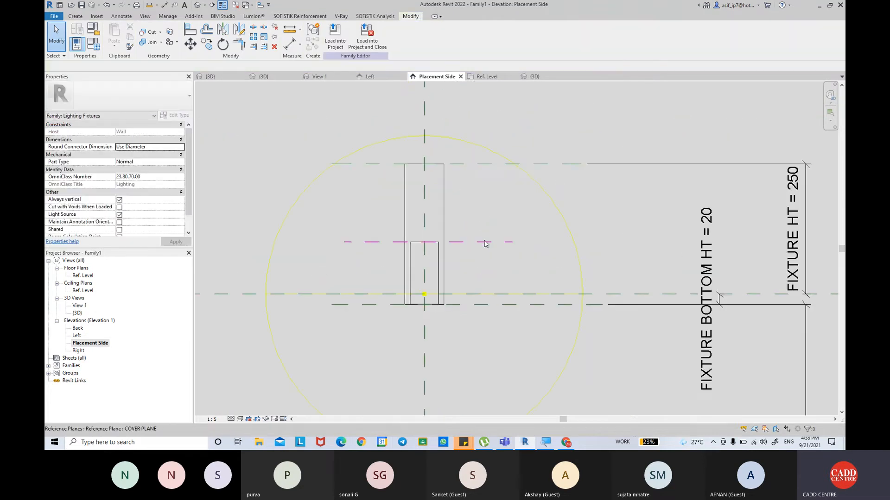
click(485, 243)
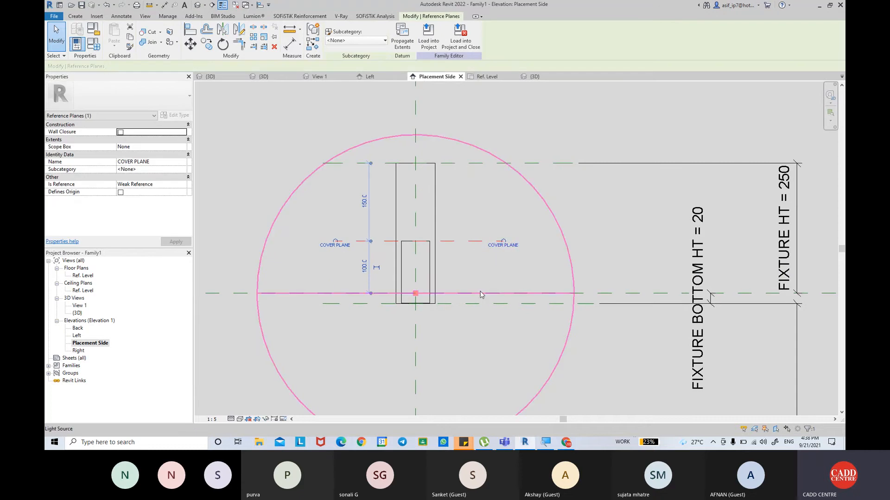
click(290, 44)
middle_drag(608, 259, 602, 261)
click(624, 295)
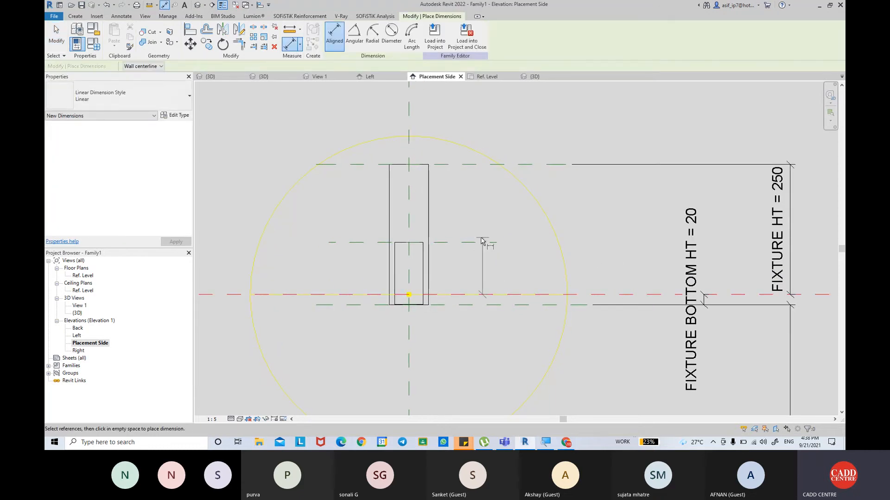
click(528, 242)
click(499, 225)
key(Escape)
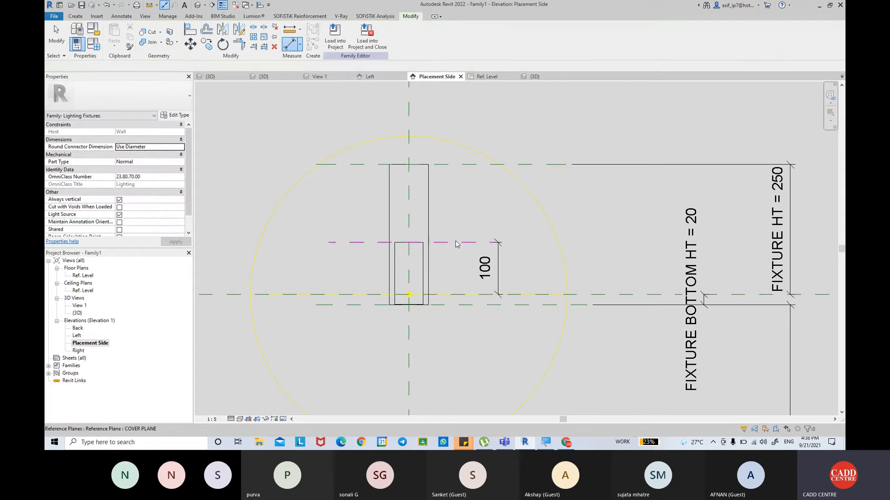
Set the distance from the light source's reference plane to COVER PLANE to 50.
click(457, 242)
text(5)
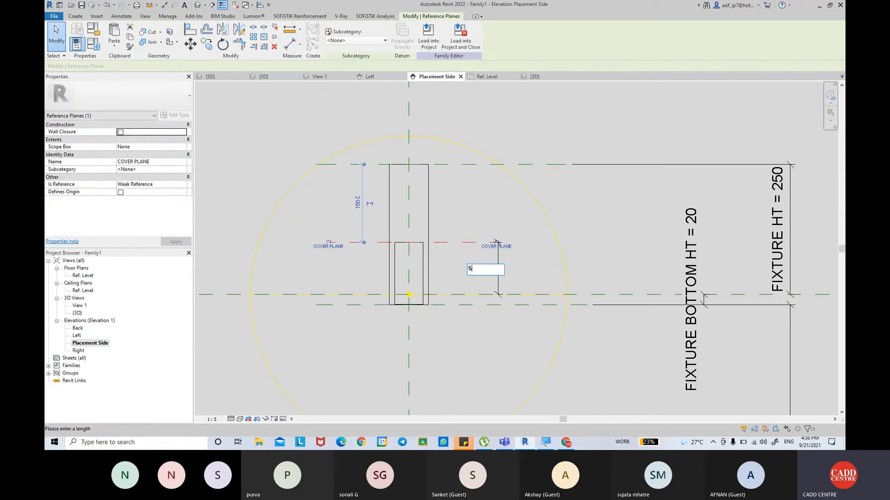
key(Return)
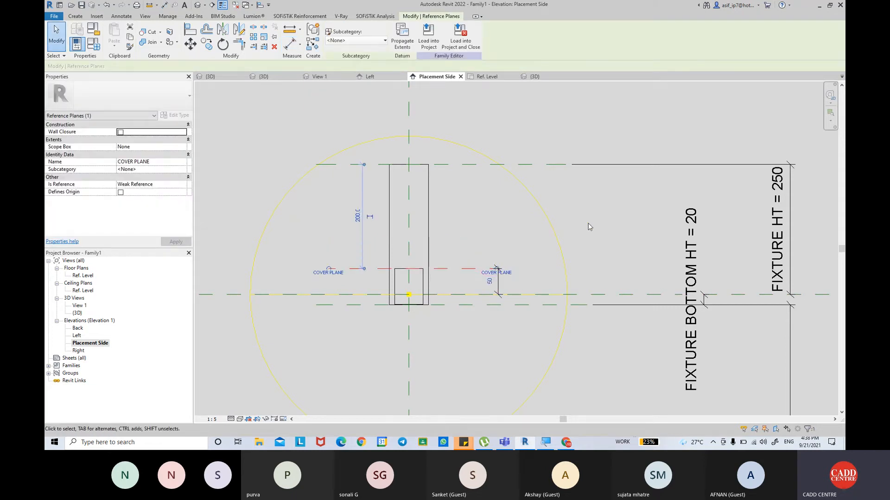
scroll(589, 224, down, 1)
click(603, 225)
scroll(511, 265, up, 1)
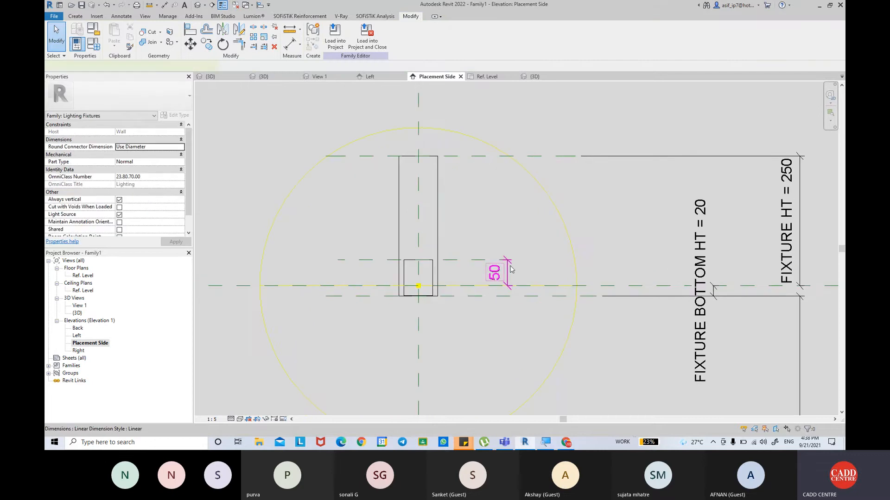
click(512, 269)
scroll(594, 233, down, 1)
scroll(566, 213, up, 1)
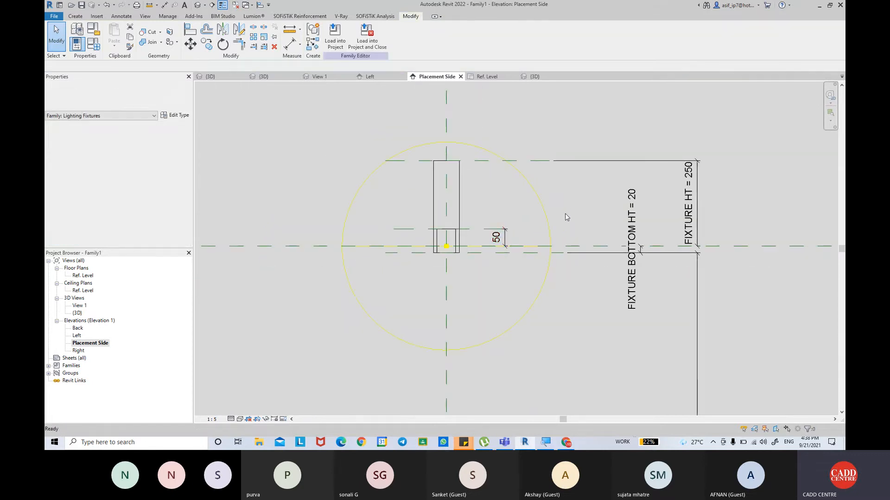
click(565, 213)
scroll(485, 243, down, 1)
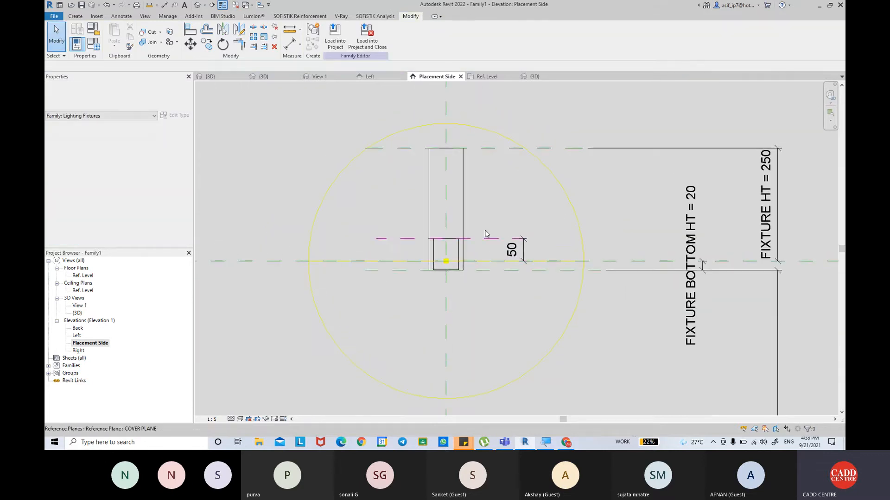
scroll(487, 241, up, 1)
scroll(490, 238, down, 1)
scroll(490, 239, up, 2)
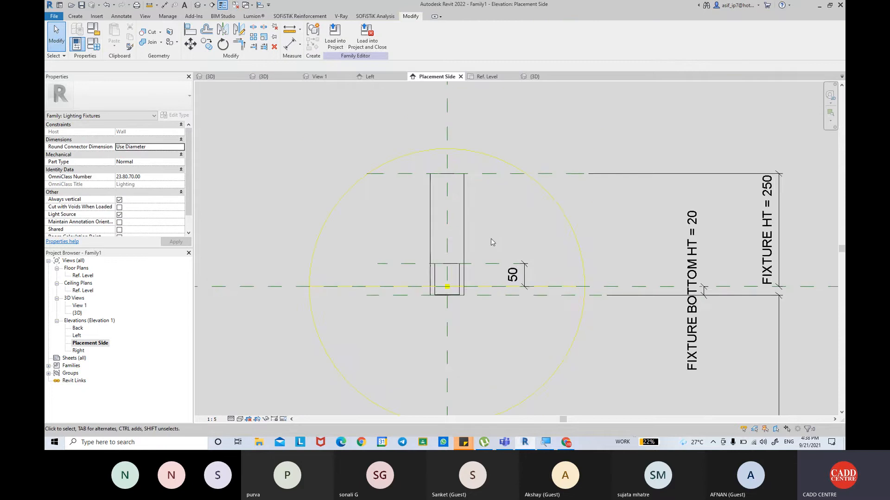
View the fixture from below in 3D and set the BEZZEL THICKNESS parameter to 5.
click(197, 6)
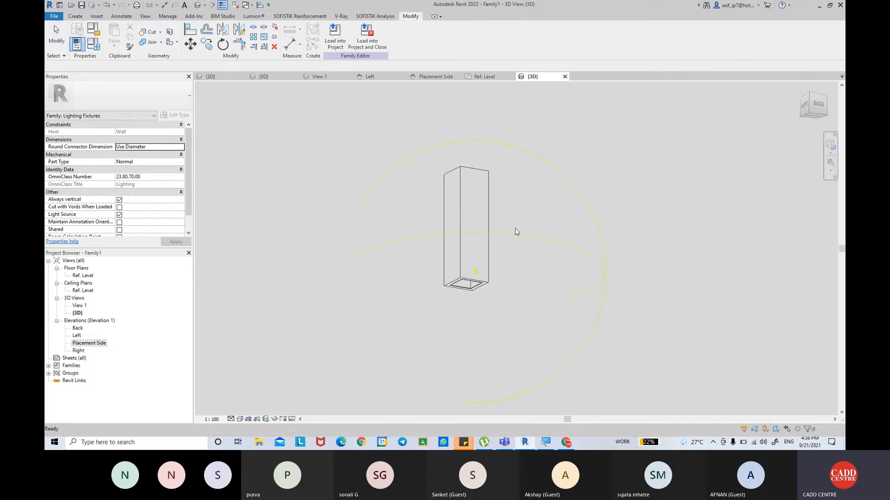
scroll(456, 288, up, 3)
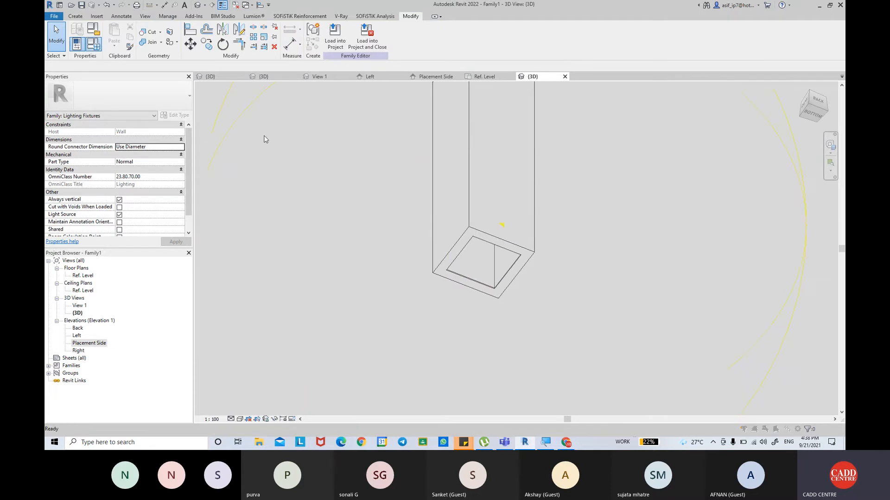
click(94, 42)
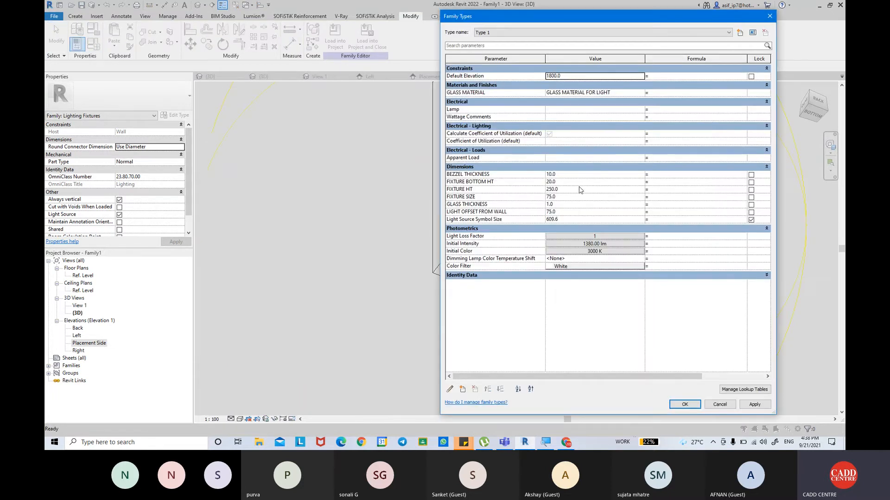
click(579, 176)
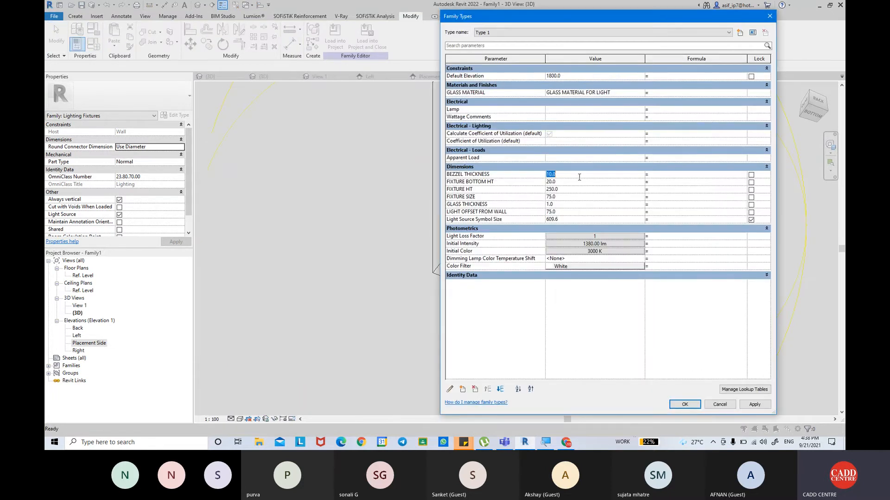
text(5)
key(Tab)
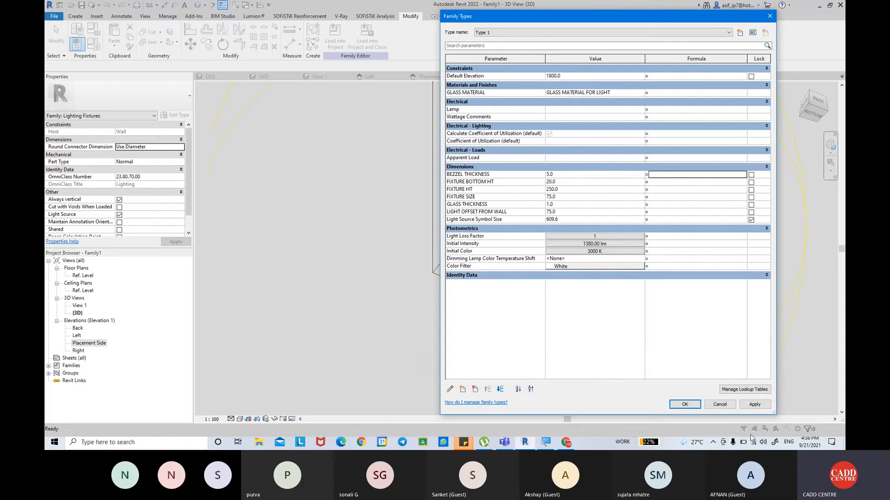
click(684, 404)
shift+middle_drag(578, 284, 533, 361)
scroll(638, 284, down, 3)
Examine the light source's position relative to the fixture and its LIGHT OFFSET FROM WALL dimension in the Ref. Level plan.
click(92, 343)
double_click(92, 344)
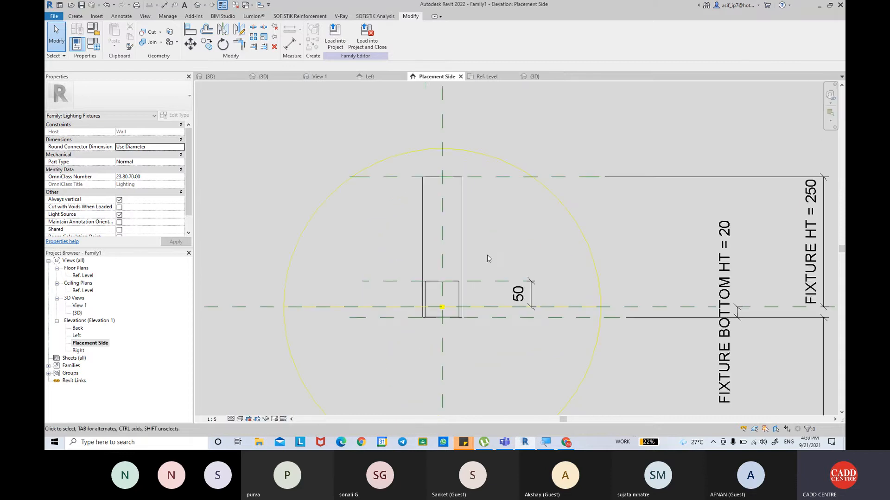
double_click(83, 275)
scroll(409, 215, down, 5)
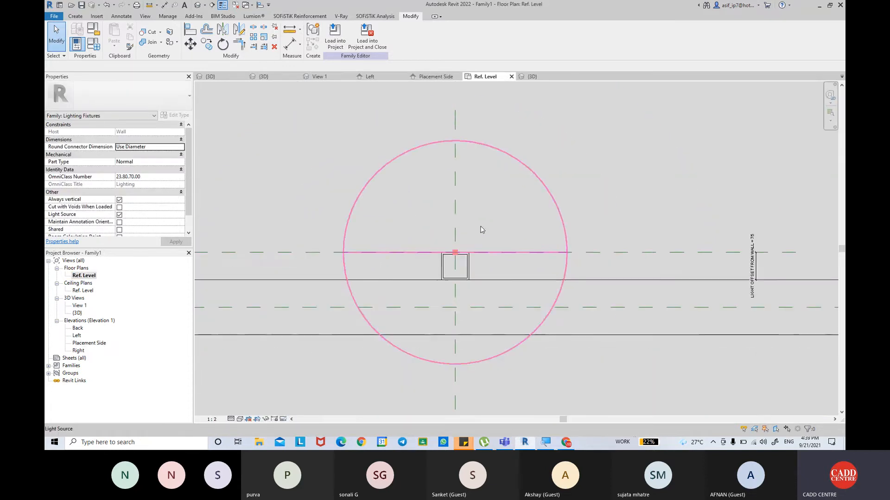
scroll(466, 247, up, 2)
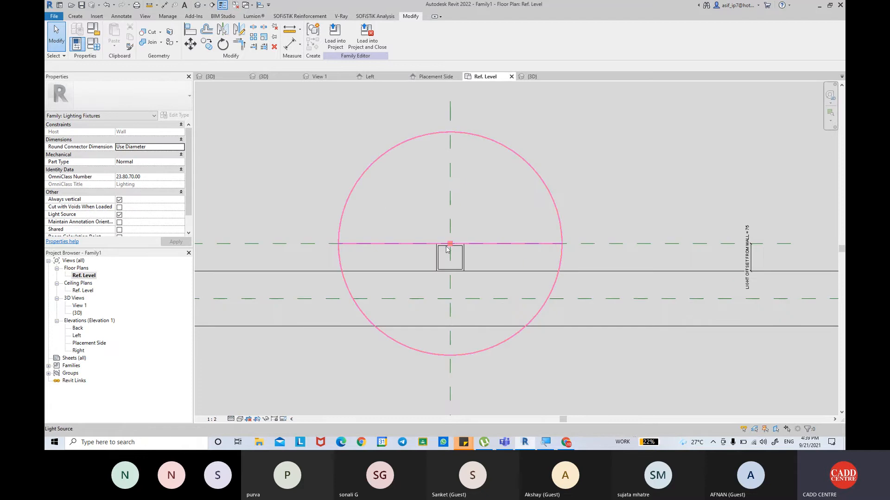
click(463, 260)
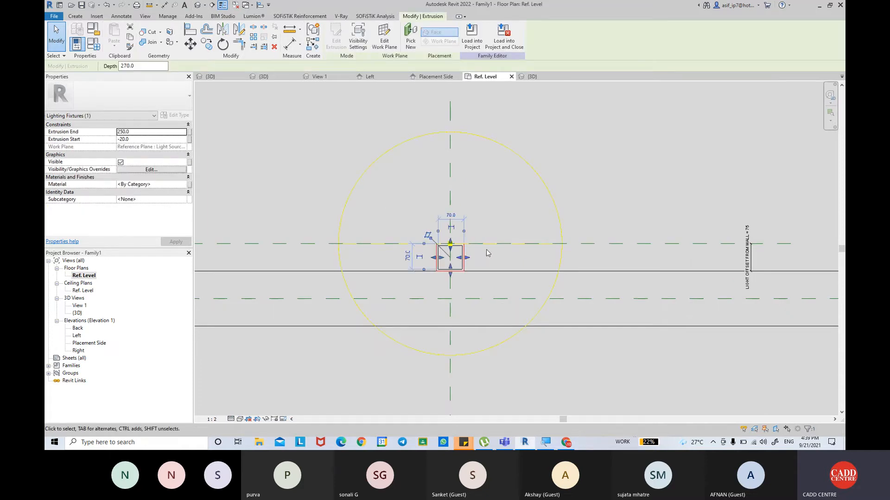
scroll(486, 250, up, 2)
middle_drag(585, 165, 431, 160)
scroll(464, 174, down, 2)
scroll(640, 226, up, 2)
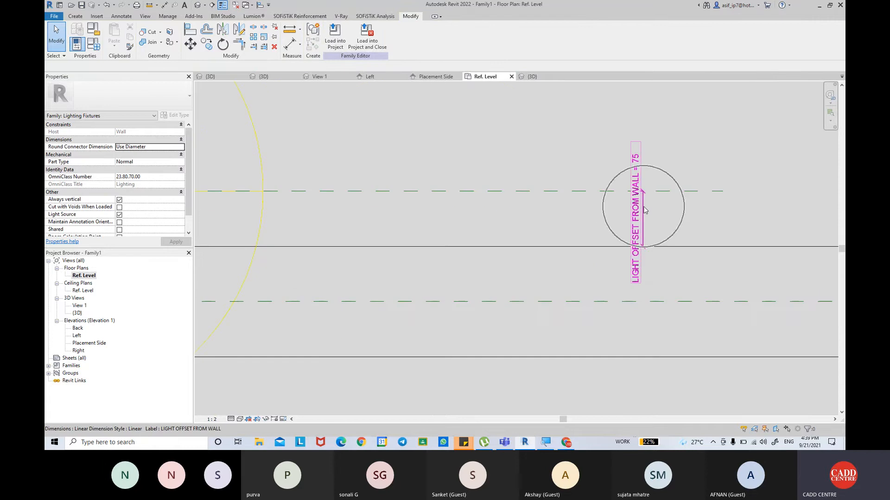
middle_drag(460, 192, 704, 198)
scroll(695, 200, down, 2)
middle_drag(601, 220, 647, 214)
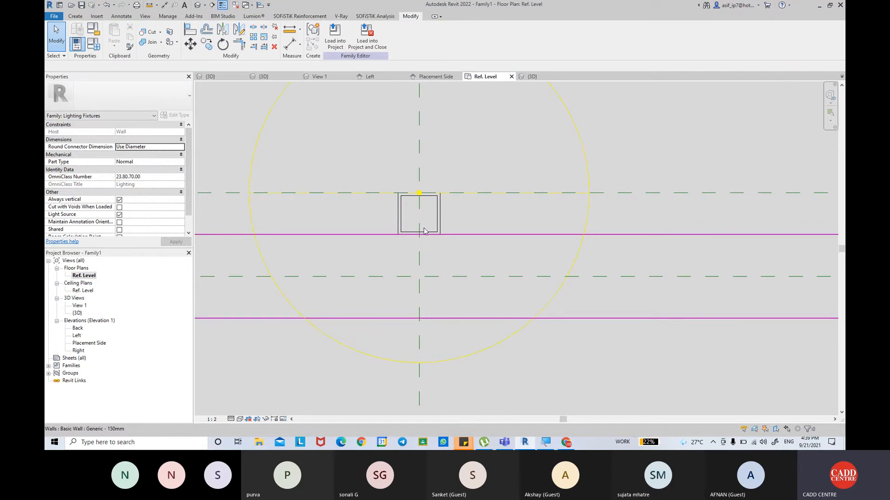
scroll(417, 214, down, 3)
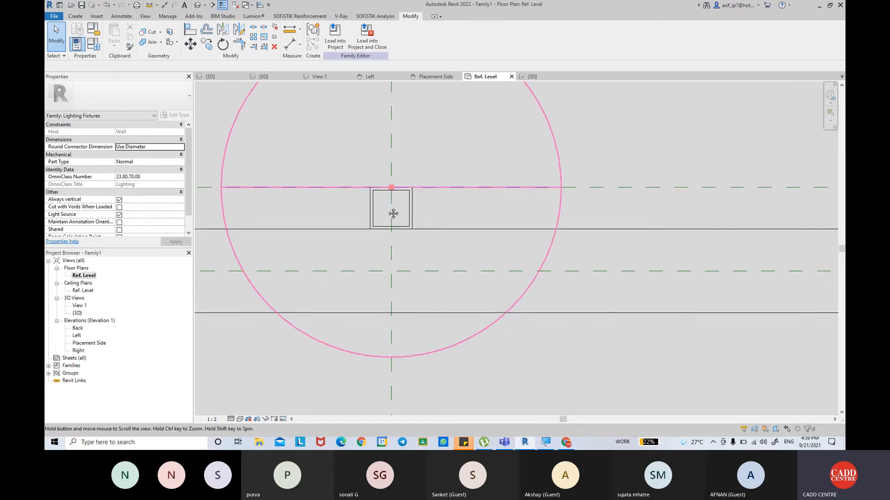
middle_drag(421, 203, 324, 213)
scroll(575, 202, up, 1)
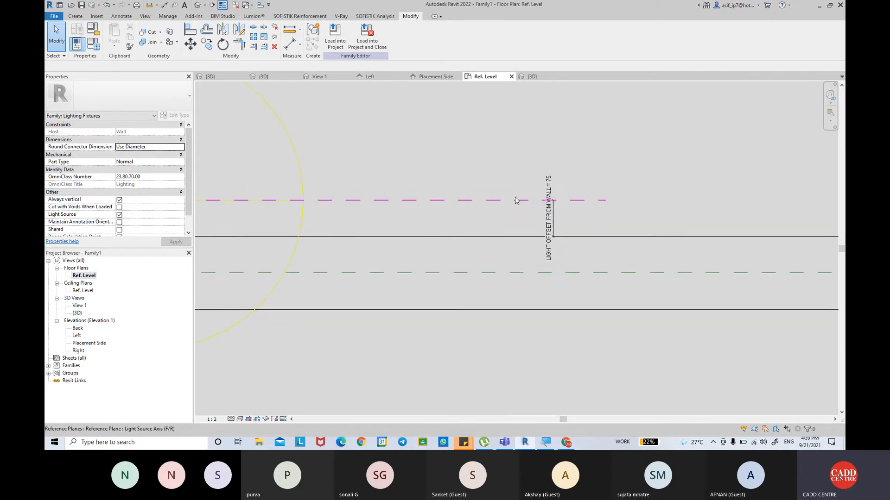
scroll(515, 197, up, 1)
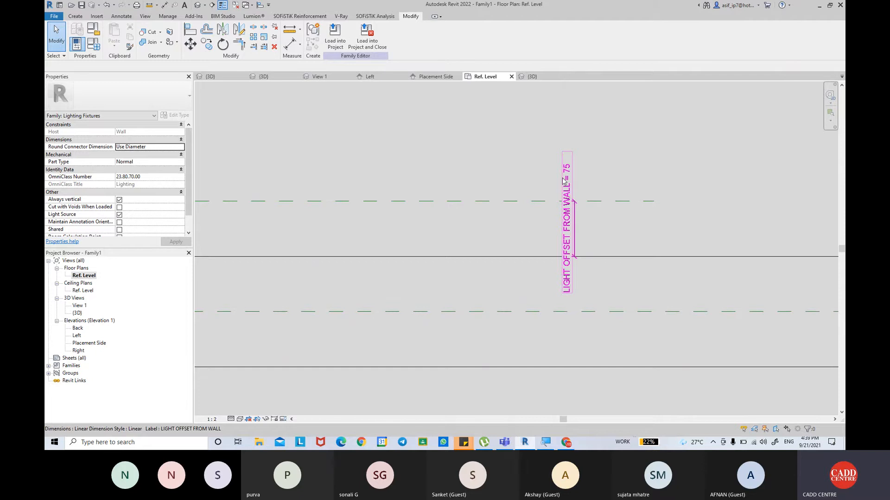
scroll(564, 186, down, 2)
middle_drag(542, 206, 580, 203)
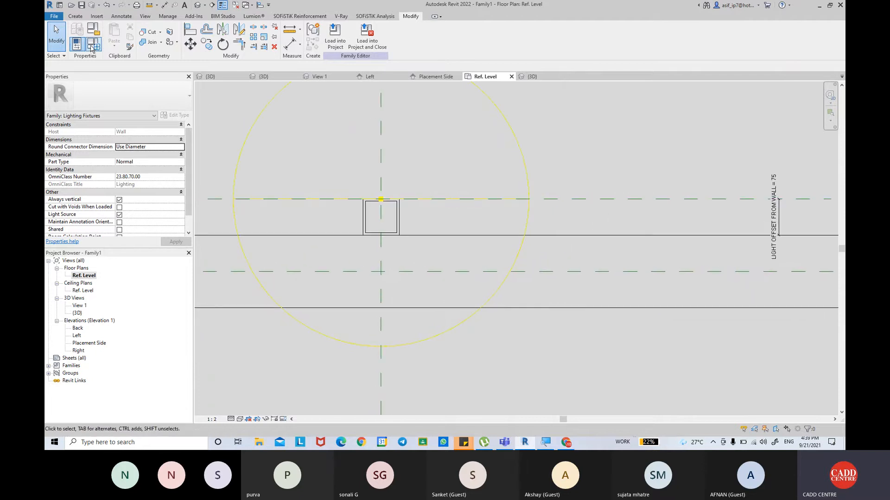
Set the formula of the LIGHT OFFSET FROM WALL parameter to FIXTURE SIZE / 2 and apply it.
click(92, 45)
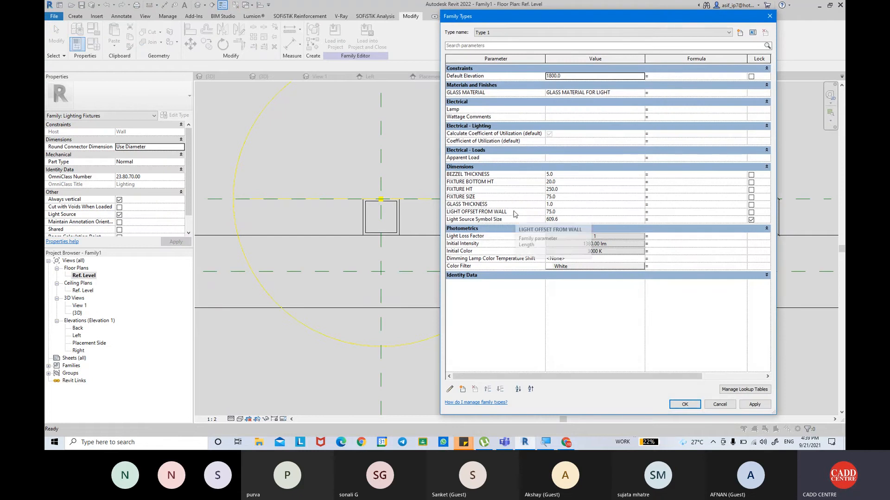
click(485, 196)
key(ctrl+c)
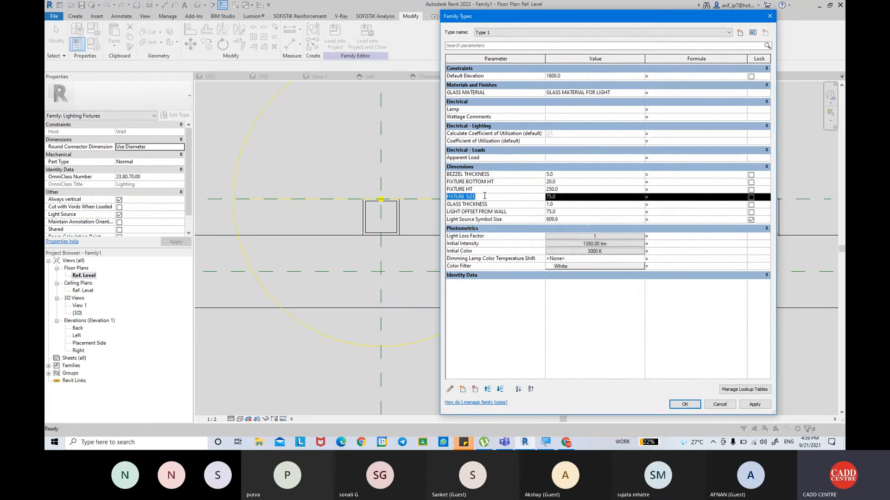
click(669, 214)
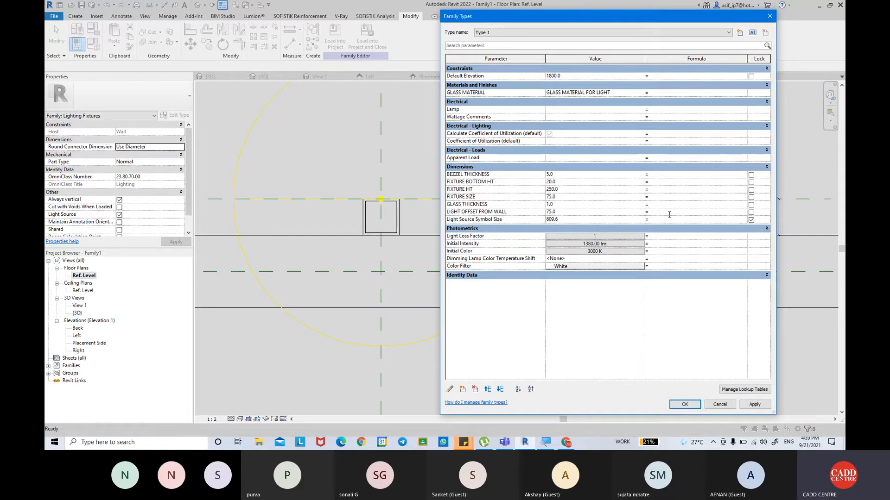
click(494, 198)
click(659, 212)
key(ctrl+v)
text(/2)
key(Tab)
click(765, 408)
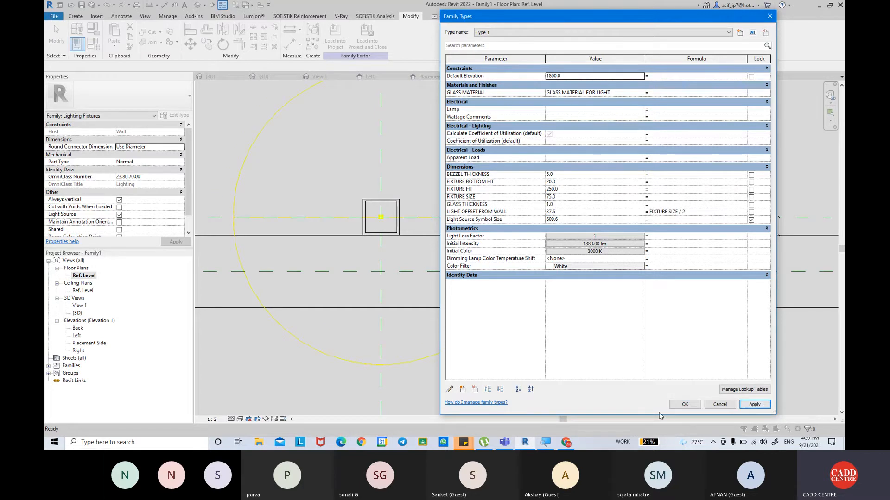
click(682, 405)
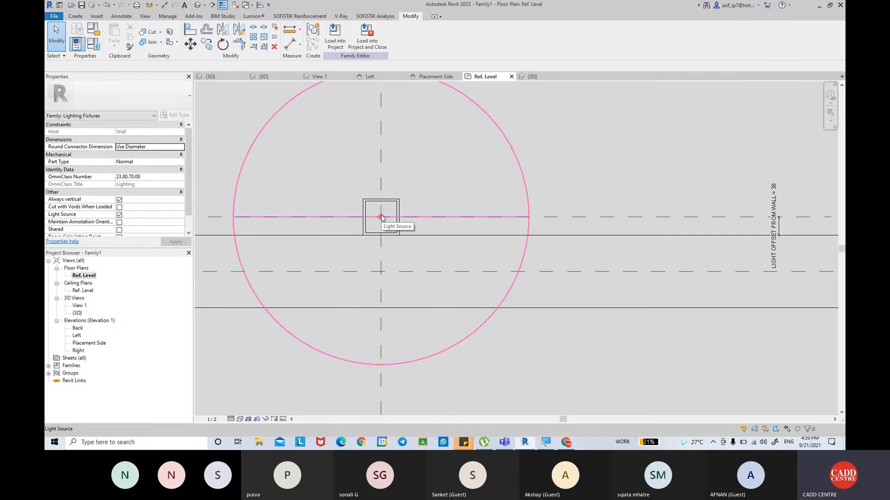
Check the light source's placement and offset dimension in plan and compare the LIGHT OFFSET FROM WALL value in the family types.
middle_drag(741, 207, 594, 210)
scroll(594, 211, up, 2)
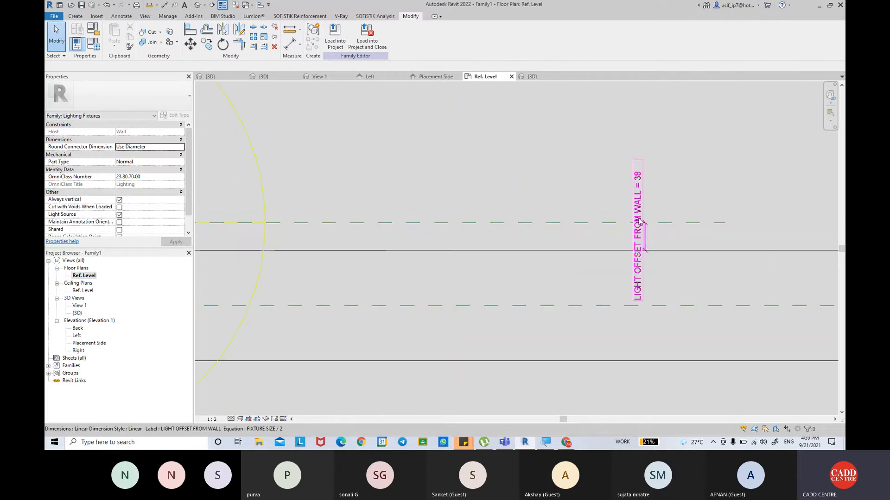
scroll(574, 217, down, 1)
middle_drag(391, 224, 530, 220)
middle_drag(323, 213, 479, 207)
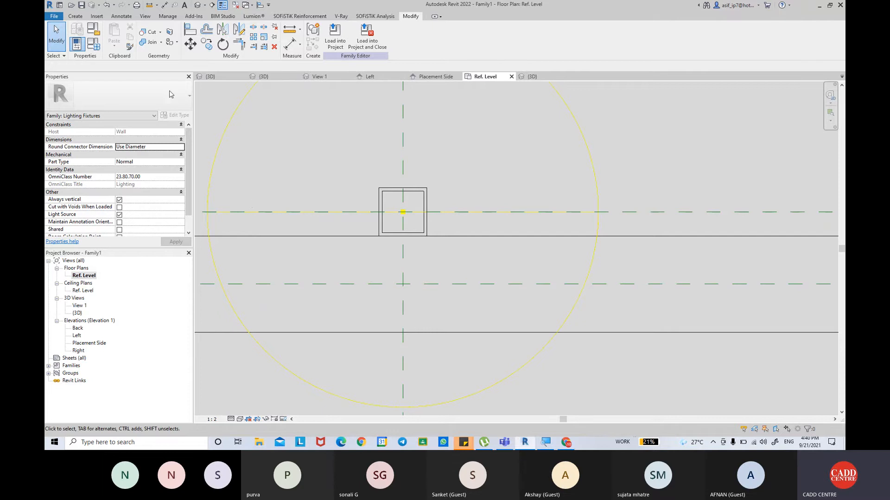
click(93, 44)
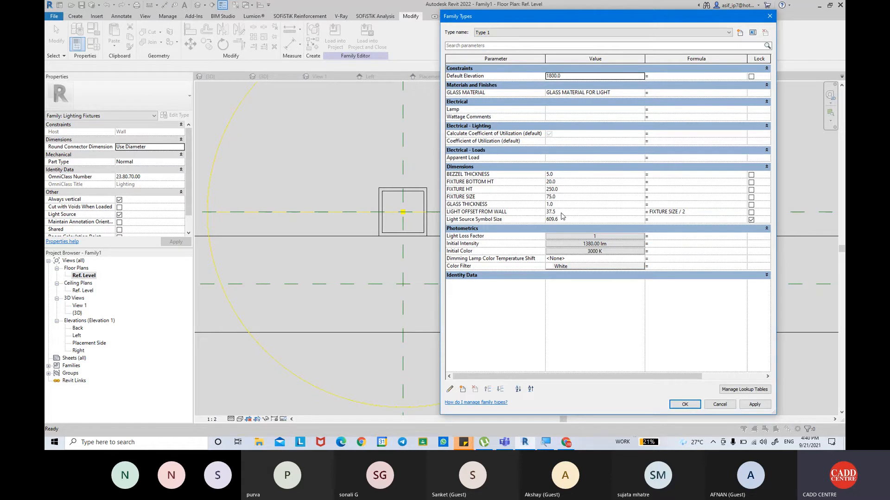
click(755, 405)
click(685, 405)
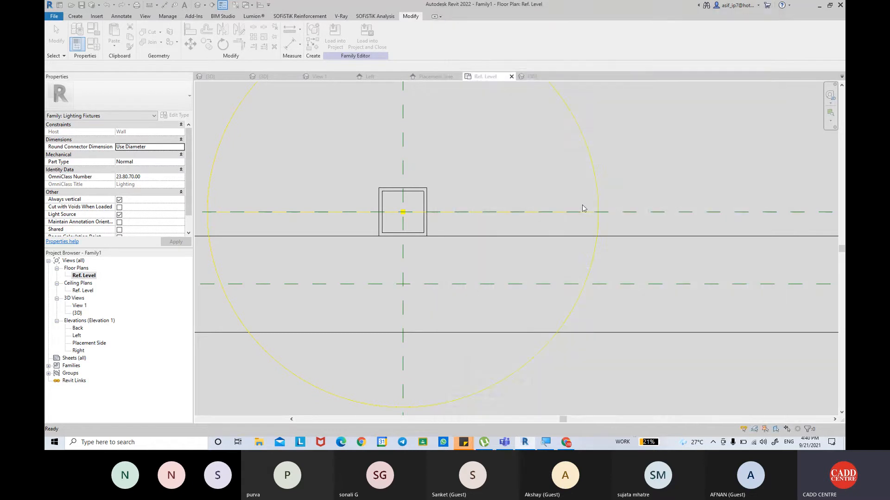
scroll(616, 167, down, 2)
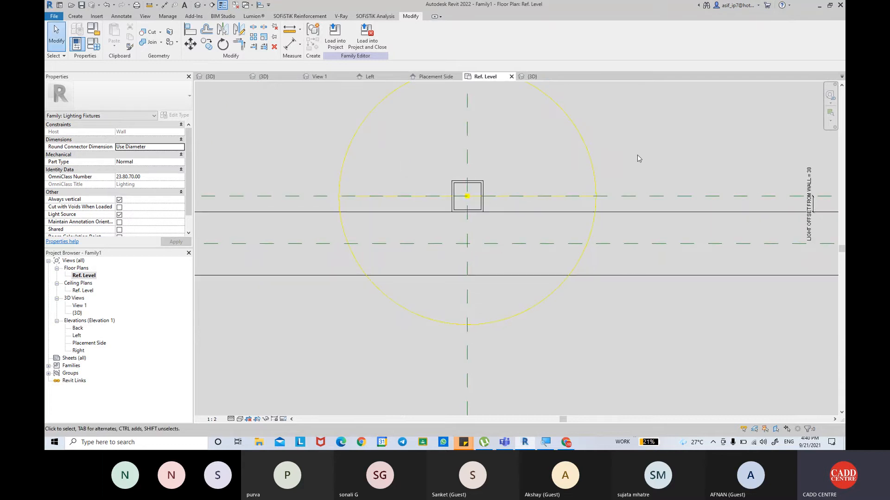
middle_drag(636, 152, 636, 158)
Open the Placement Side elevation and consult the square wall lamp reference photo in Chrome before returning to Revit.
double_click(98, 344)
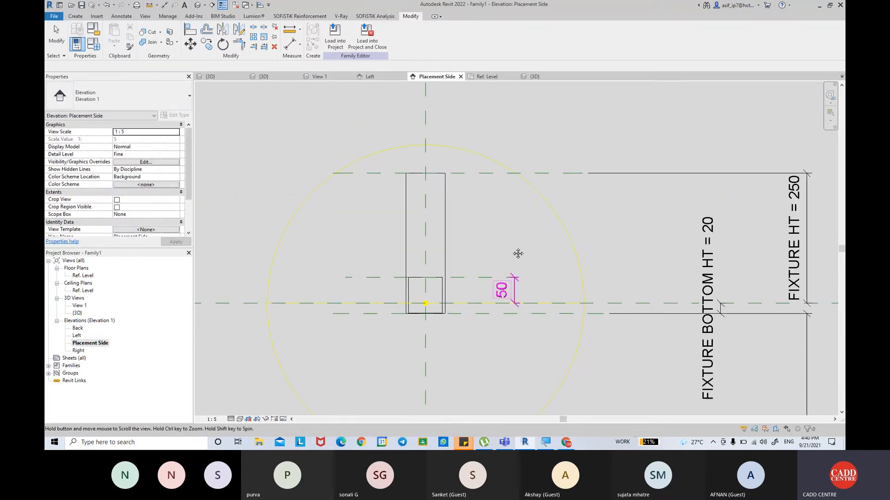
click(561, 446)
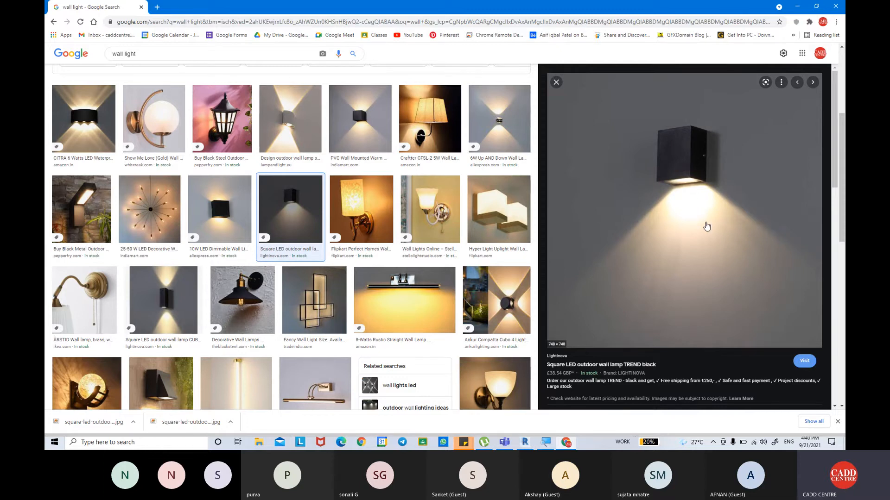
click(525, 442)
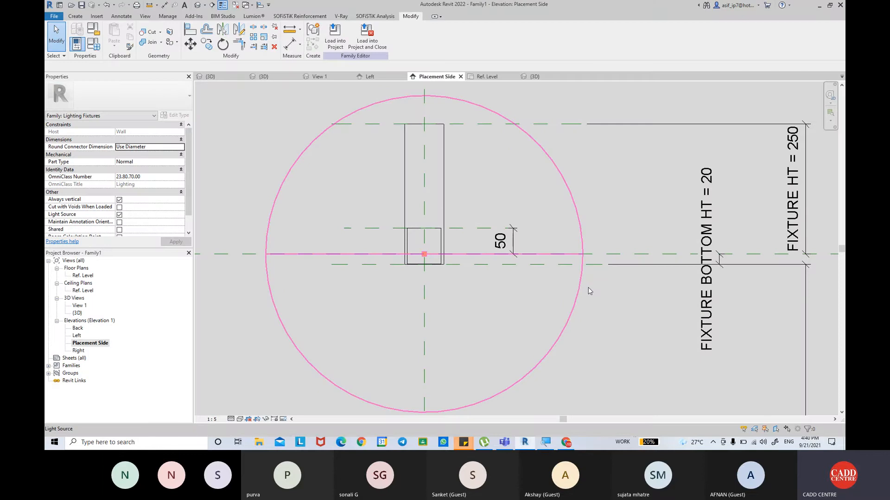
Define the light source to emit from a rectangle shape with photometric web light distribution.
click(589, 289)
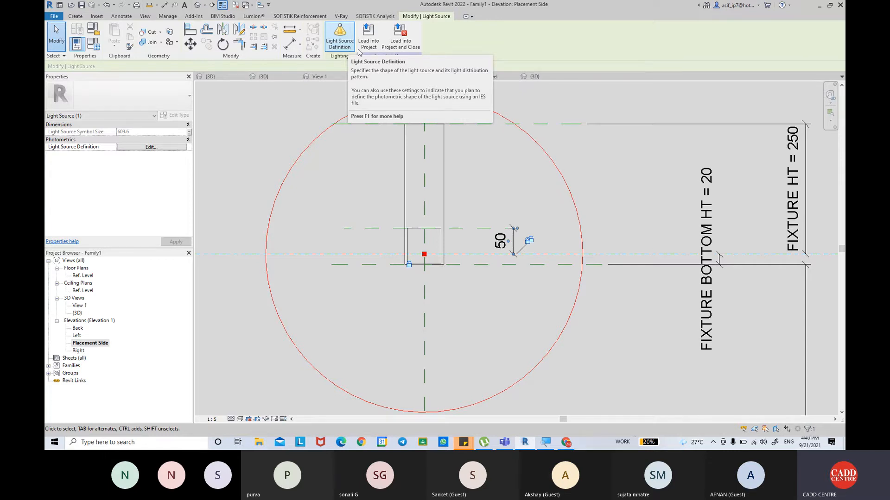
click(504, 442)
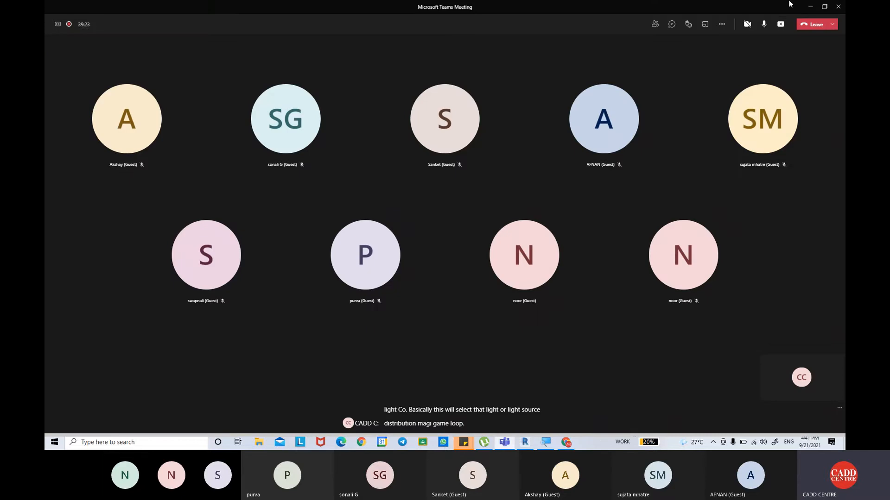
click(814, 8)
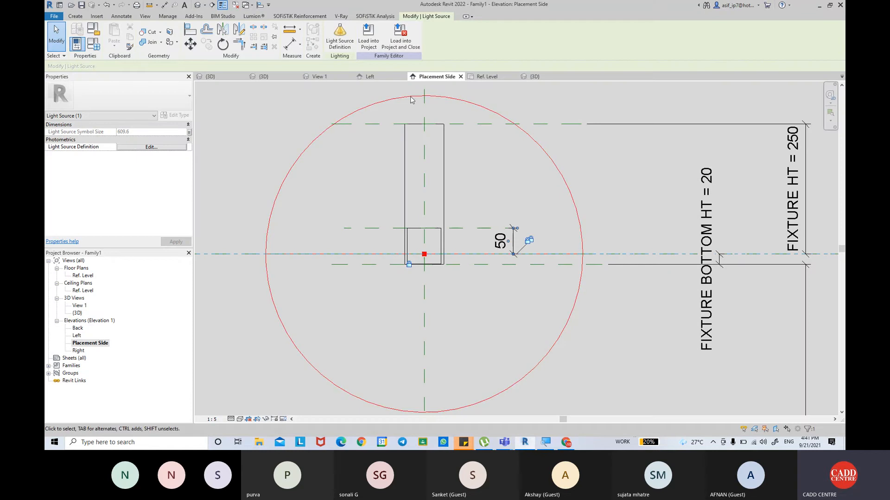
click(342, 43)
drag(318, 114, 327, 104)
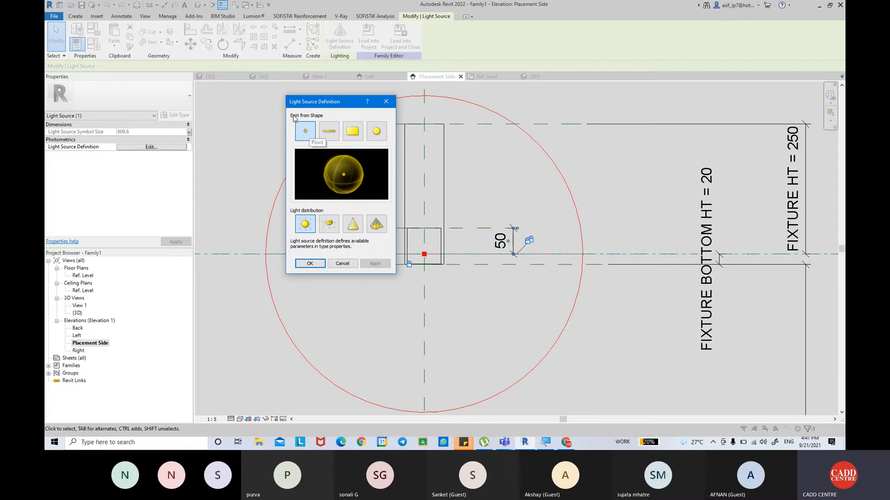
click(353, 132)
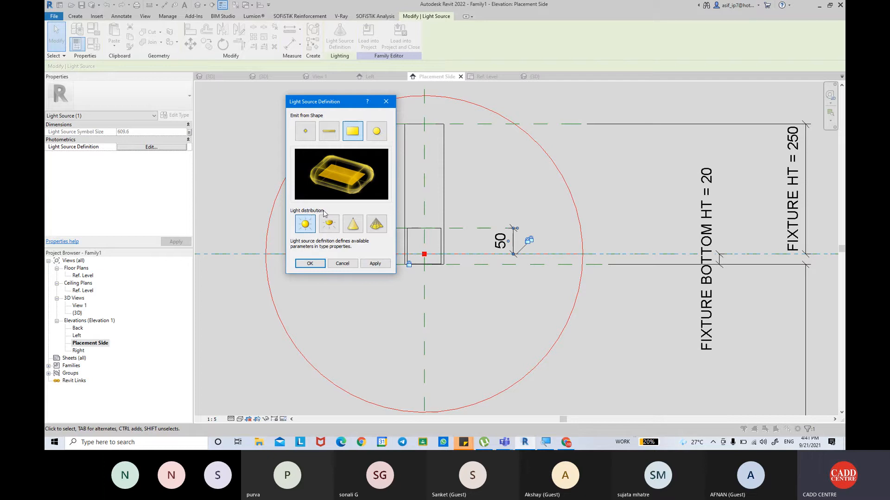
click(376, 226)
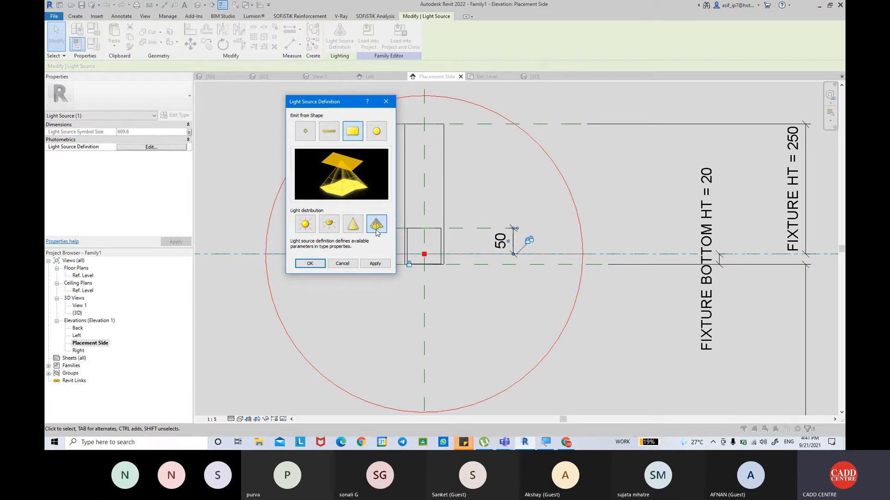
click(375, 263)
click(311, 264)
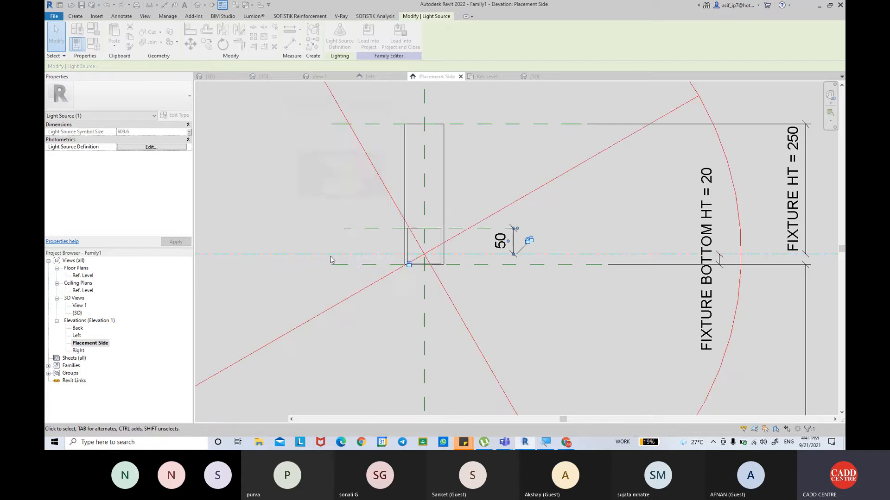
Inspect the light source from the Placement Side and Left elevations and orbit around the fixture in the 3D view.
scroll(499, 204, down, 5)
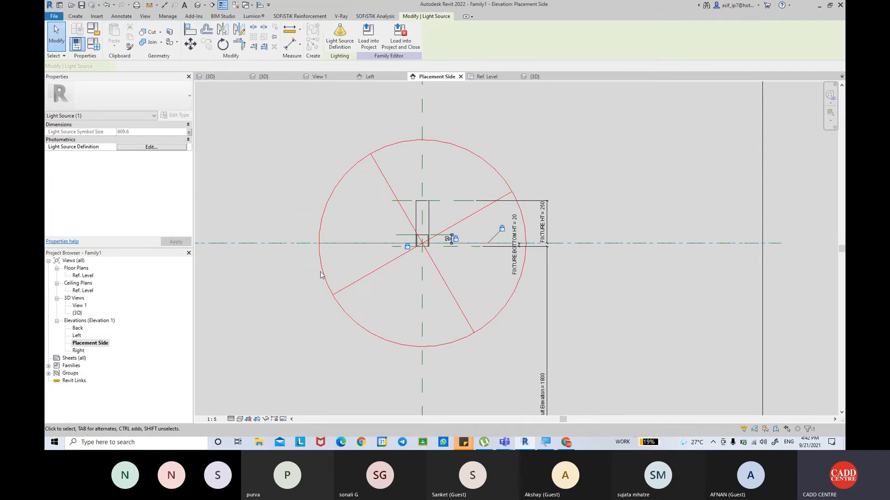
click(545, 134)
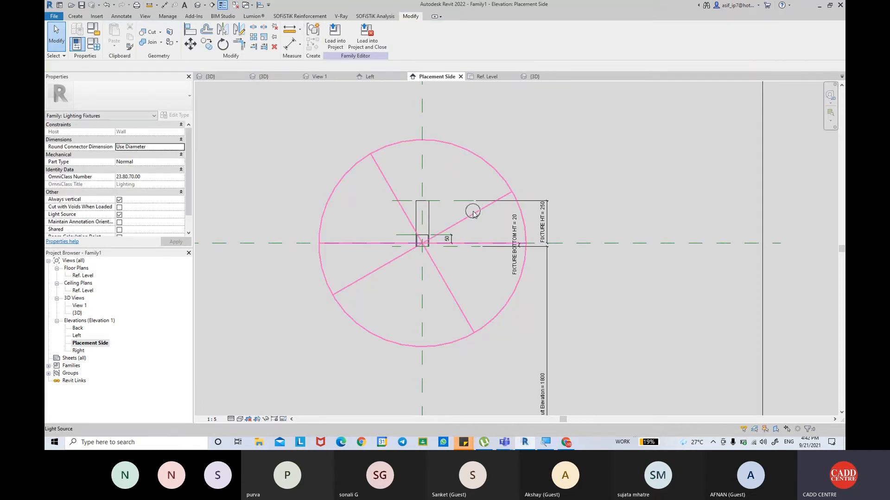
double_click(77, 336)
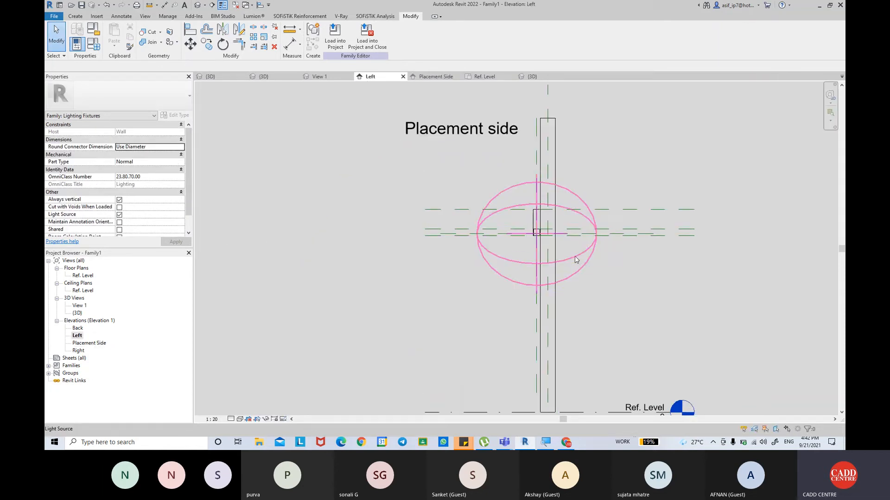
click(198, 4)
shift+middle_drag(477, 199, 537, 168)
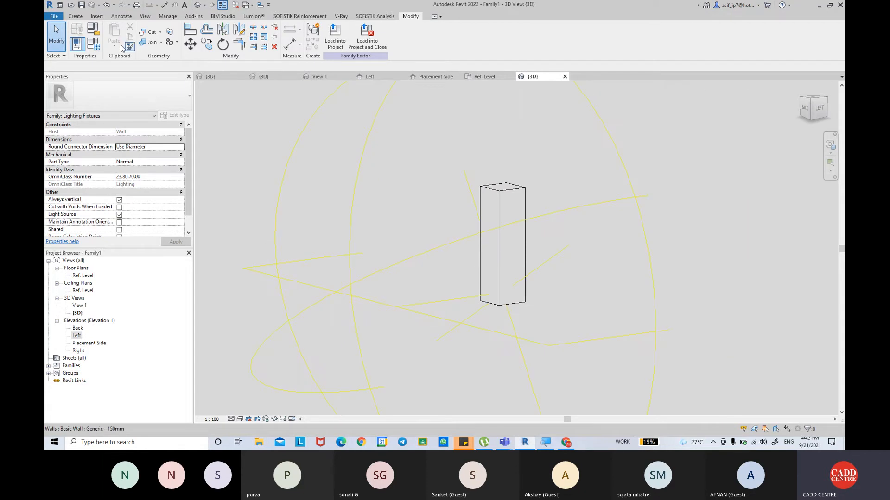
In the family types, enable Emit Shape Visible in Rendering and set the Emit from Rectangle Length and Width formulas to FIXTURE SIZE.
click(95, 52)
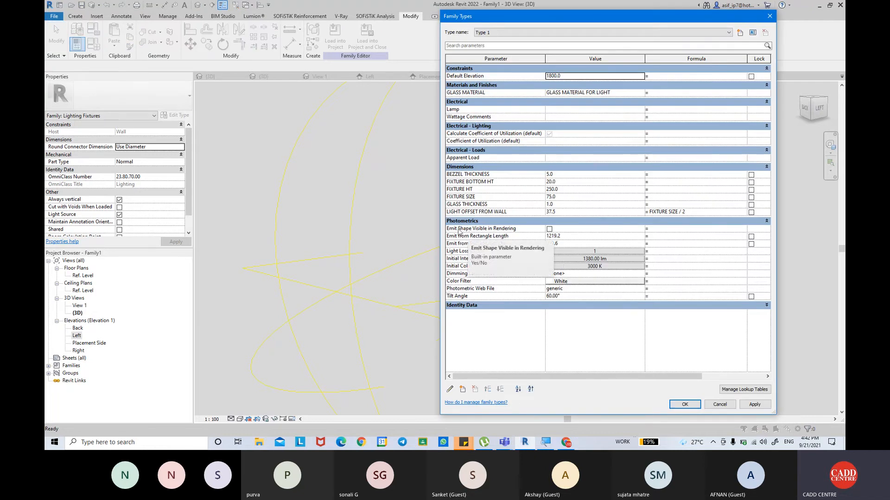
click(549, 230)
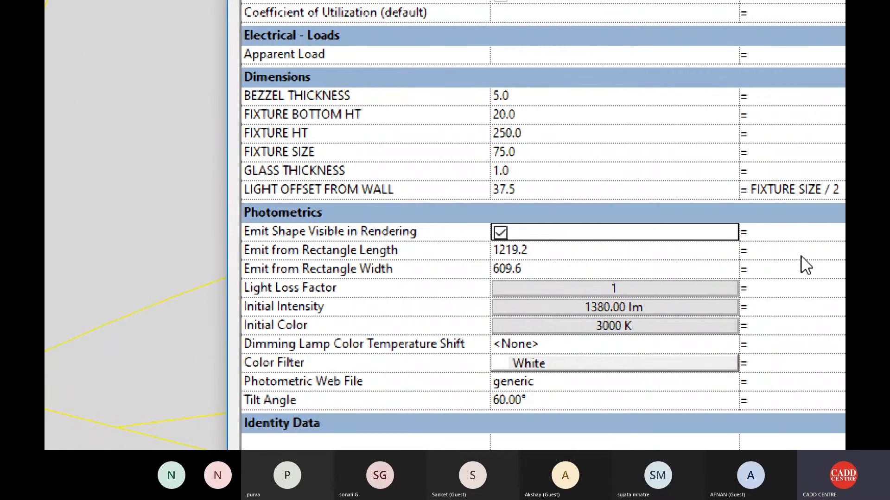
click(329, 151)
click(330, 152)
key(ctrl+c)
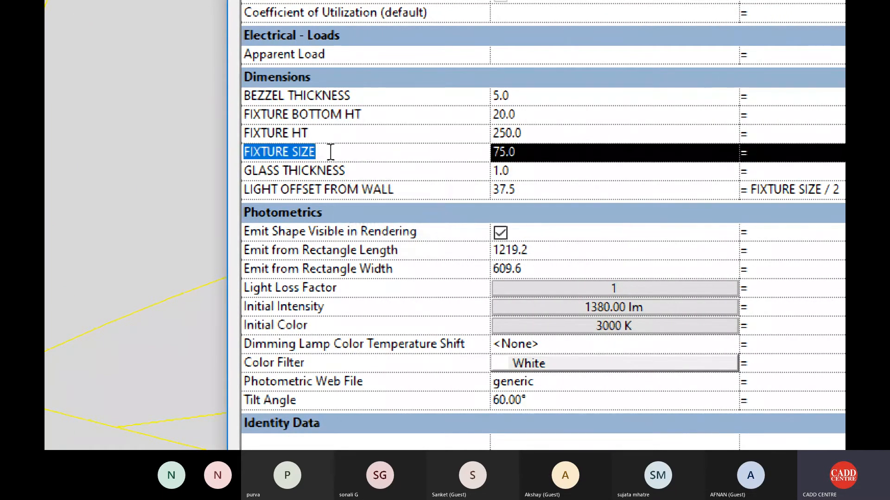
click(821, 250)
key(ctrl+v)
click(772, 269)
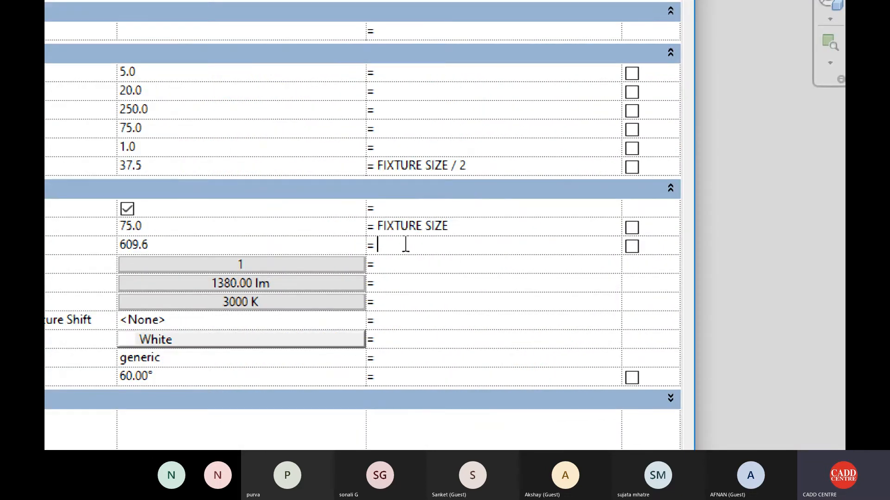
key(ctrl+v)
click(501, 224)
Extend the Emit from Rectangle Length formula to FIXTURE SIZE - BEZZEL THICKNESS - BEZZEL THICKNESS.
click(498, 205)
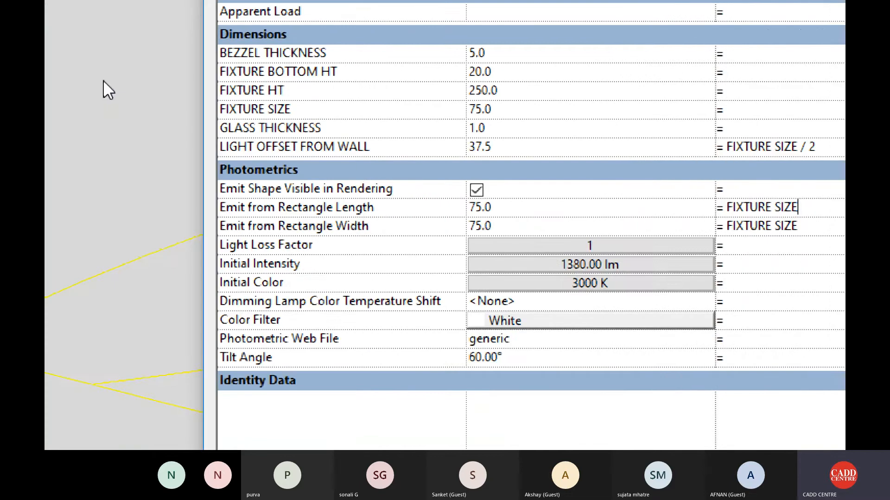
click(386, 56)
key(ctrl+c)
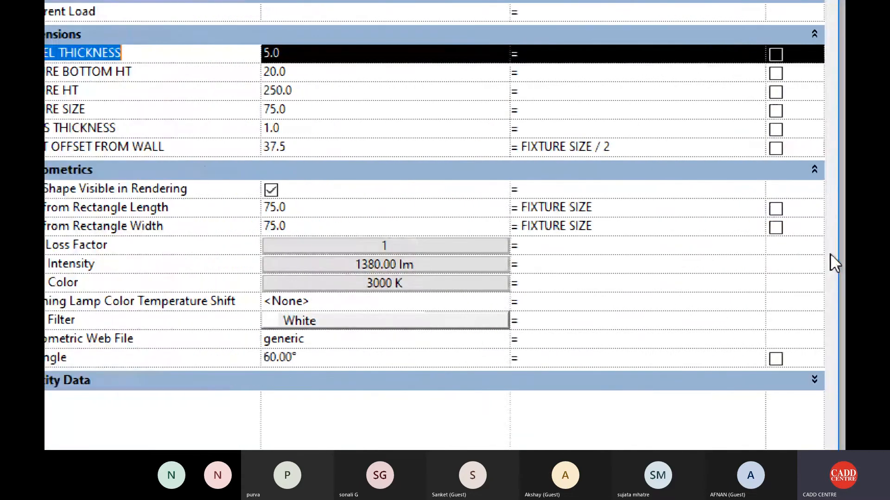
click(653, 204)
click(653, 204)
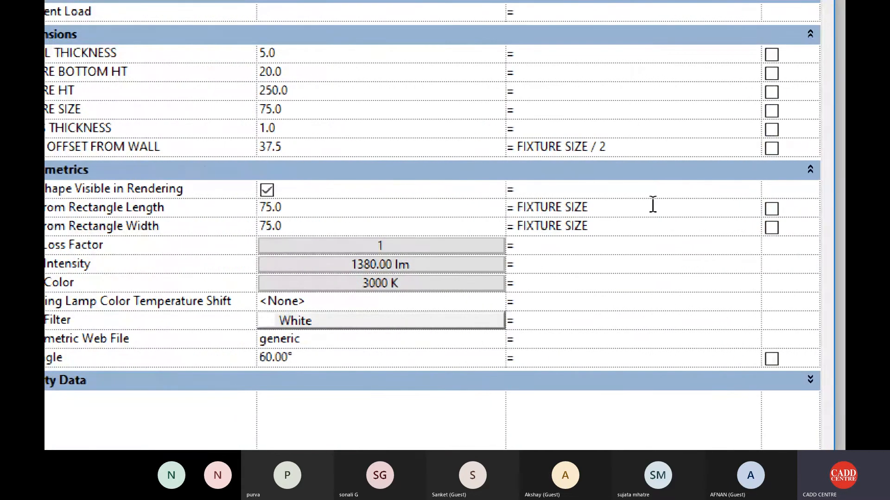
text(-BEZZEL THICKNESS-)
key(ctrl+v)
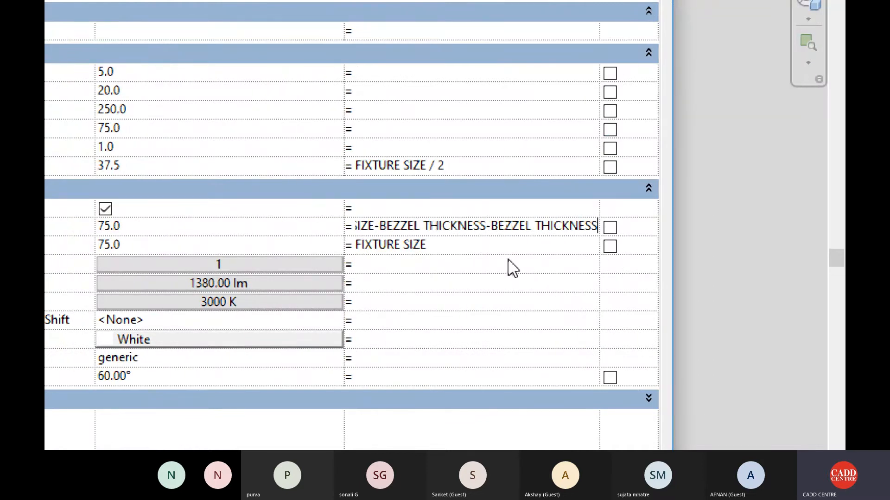
Extend the Emit from Rectangle Width formula to FIXTURE SIZE - BEZZEL THICKNESS - BEZZEL THICKNESS and apply it.
click(499, 246)
click(499, 246)
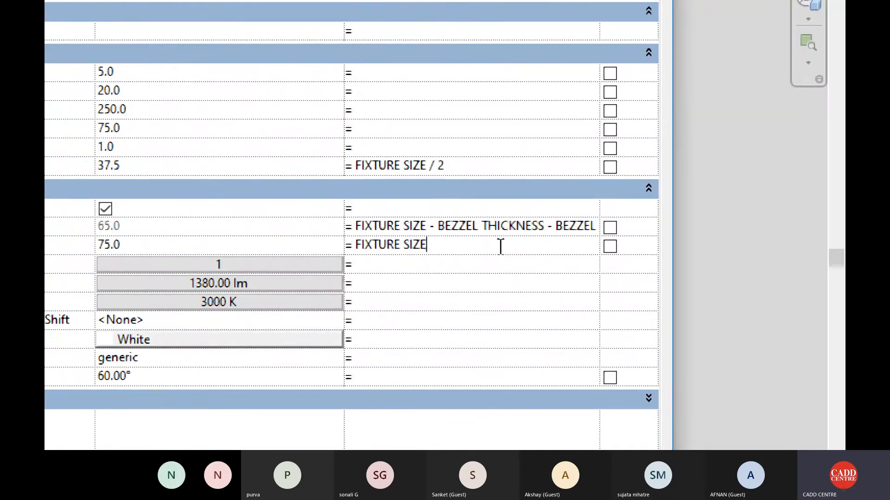
text(-)
key(ctrl+v)
text(-)
key(ctrl+v)
key(Return)
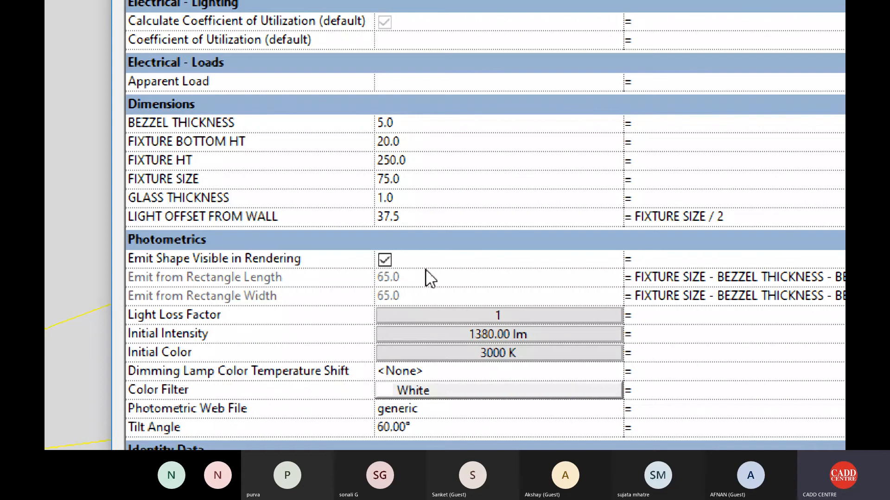
Define the light's initial intensity by wattage and set it to 12 W.
click(426, 335)
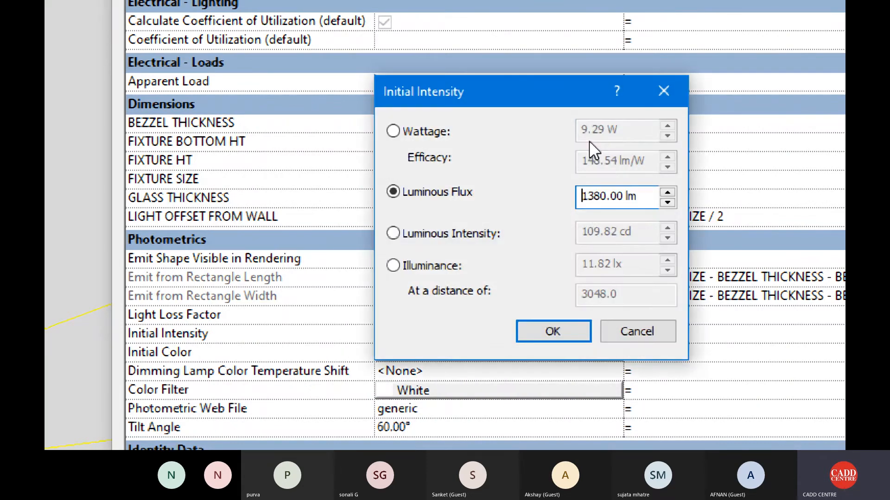
click(424, 132)
drag(644, 127, 560, 130)
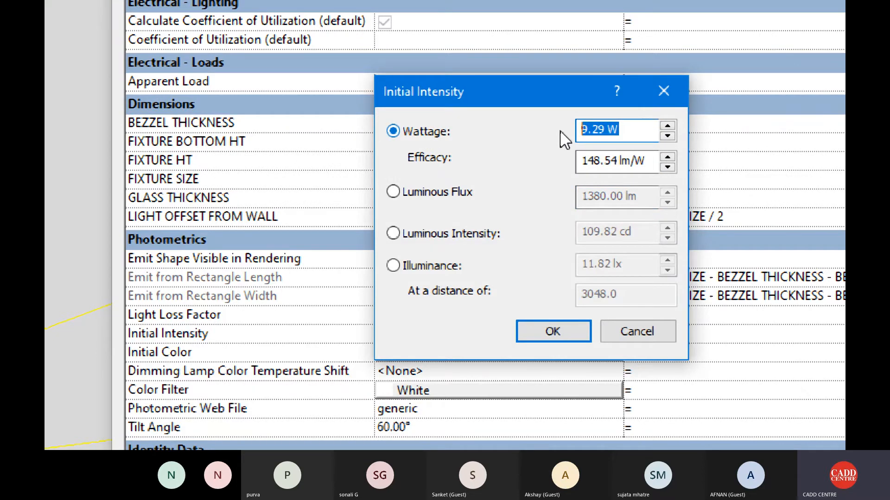
text(12)
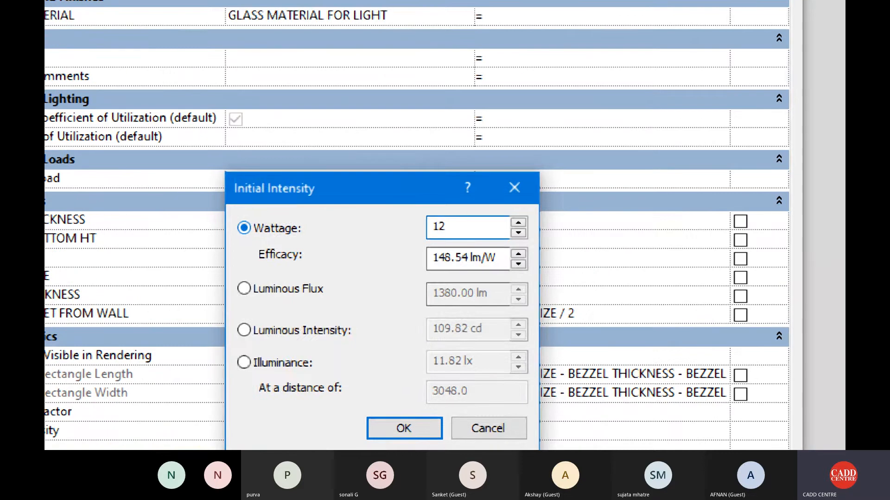
key(Return)
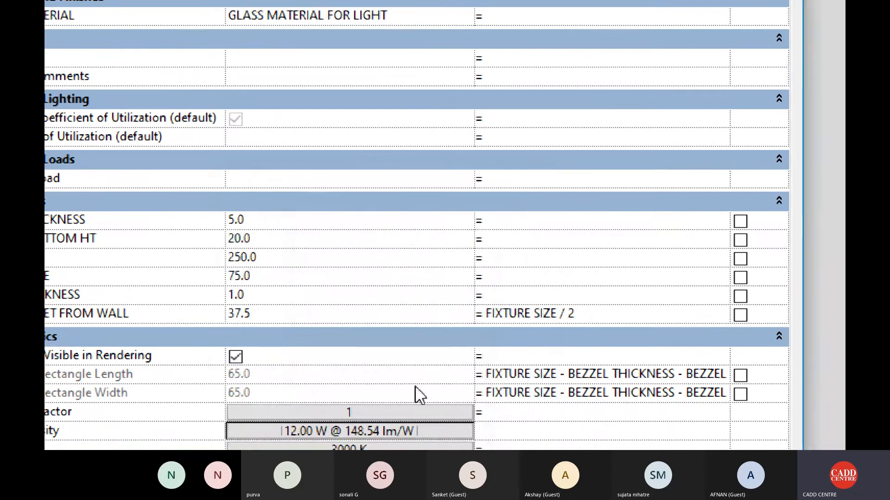
Set the efficacy of the initial intensity to 150 lm/W and recheck the intensity settings.
scroll(415, 387, down, 1)
click(399, 407)
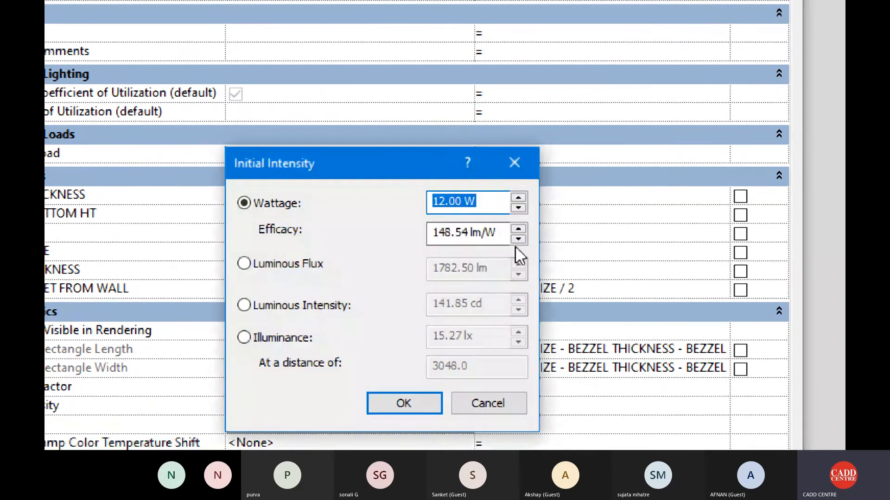
click(444, 234)
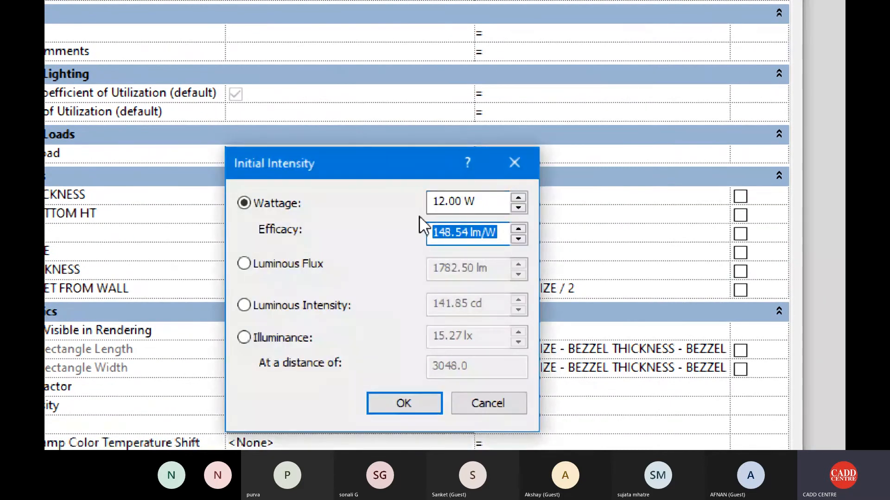
text(150)
key(Return)
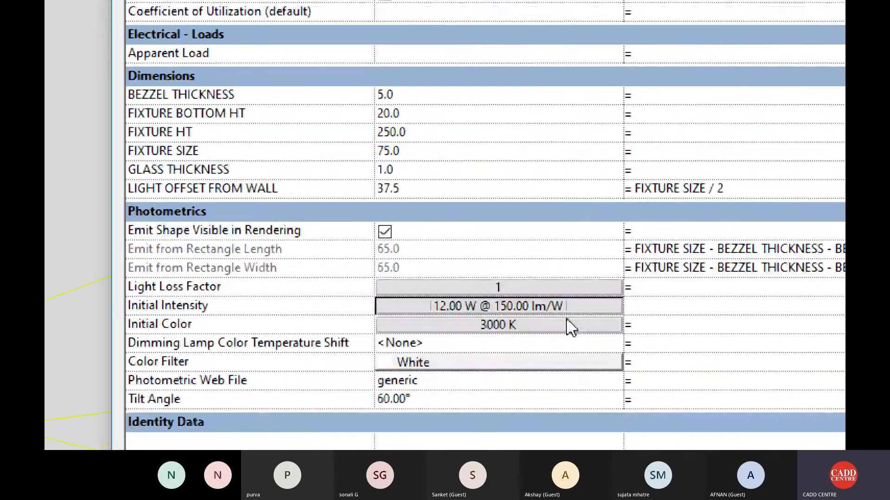
click(411, 400)
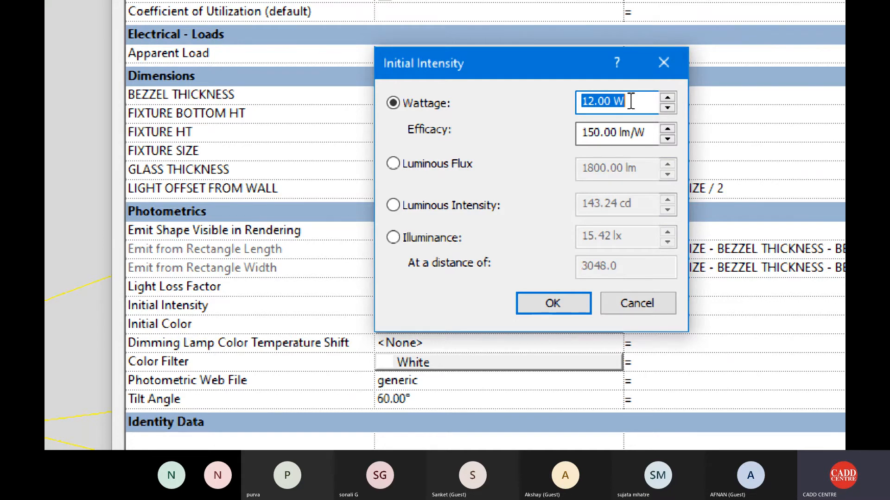
click(562, 303)
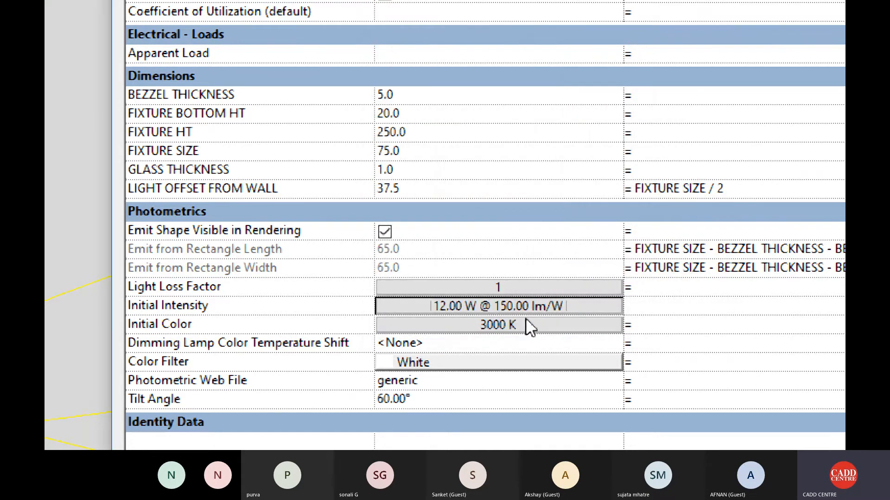
Set the light's initial color temperature to 4500 K and review its color preview.
click(500, 328)
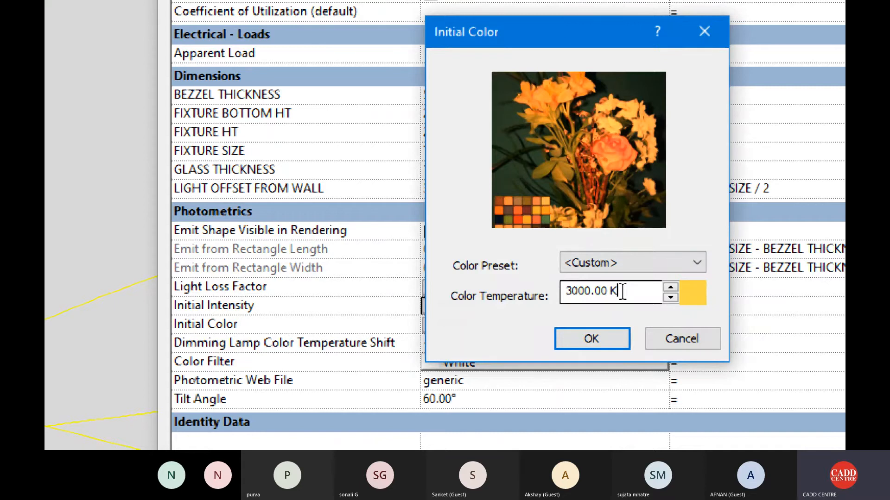
drag(622, 292, 558, 291)
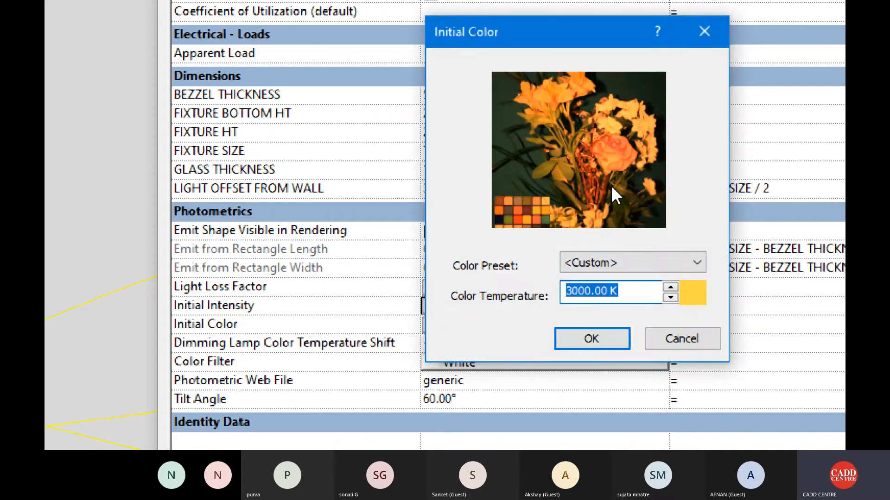
text(4500)
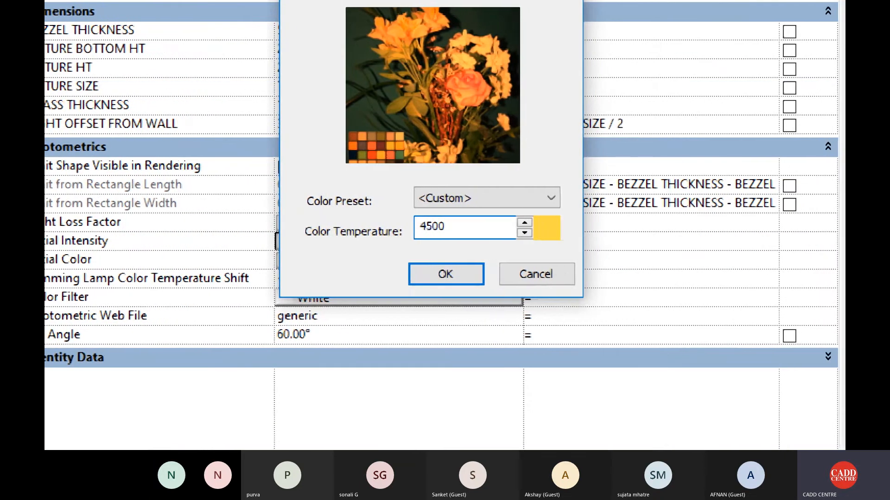
key(Return)
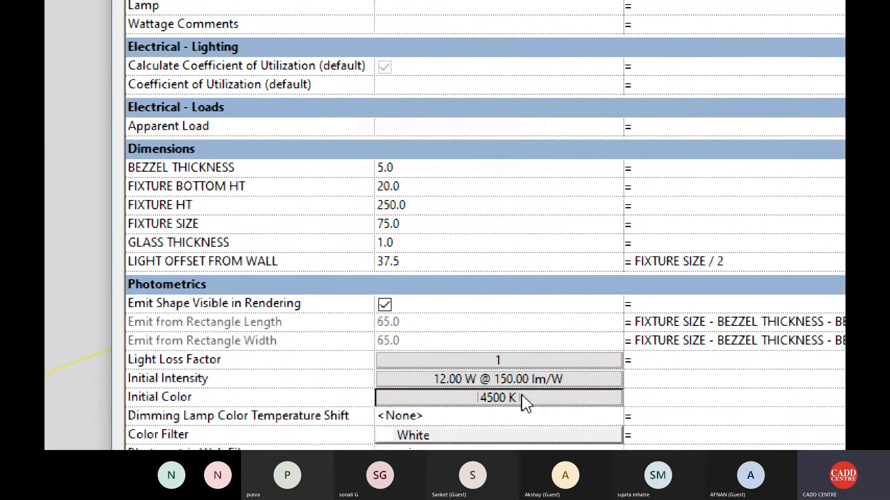
click(521, 395)
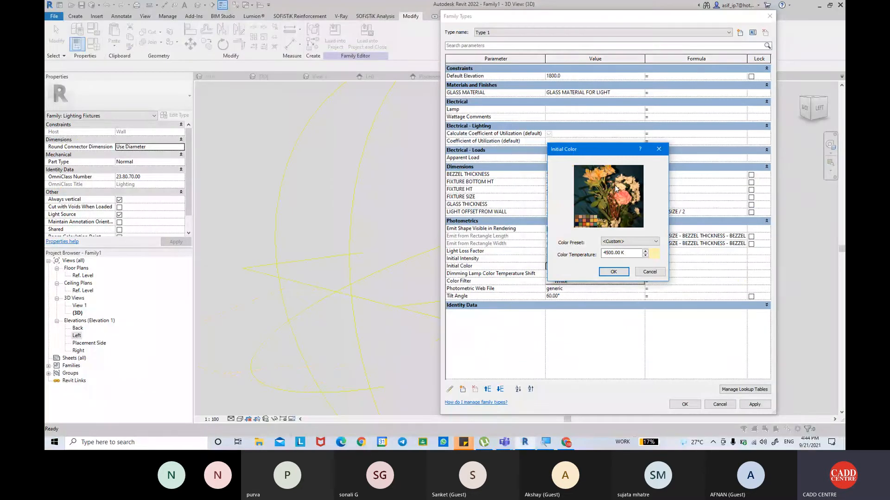
click(608, 272)
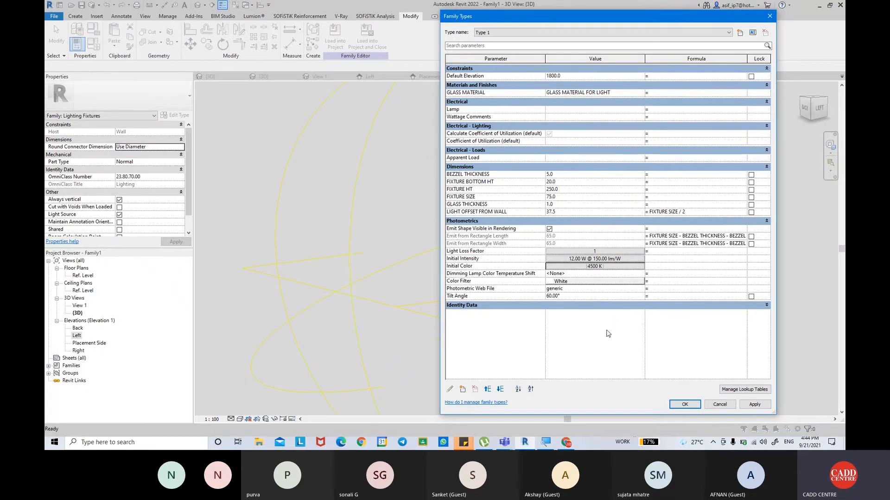
Switch to Chrome and search Google for "ies lights free download" in the new tab.
click(567, 442)
click(157, 7)
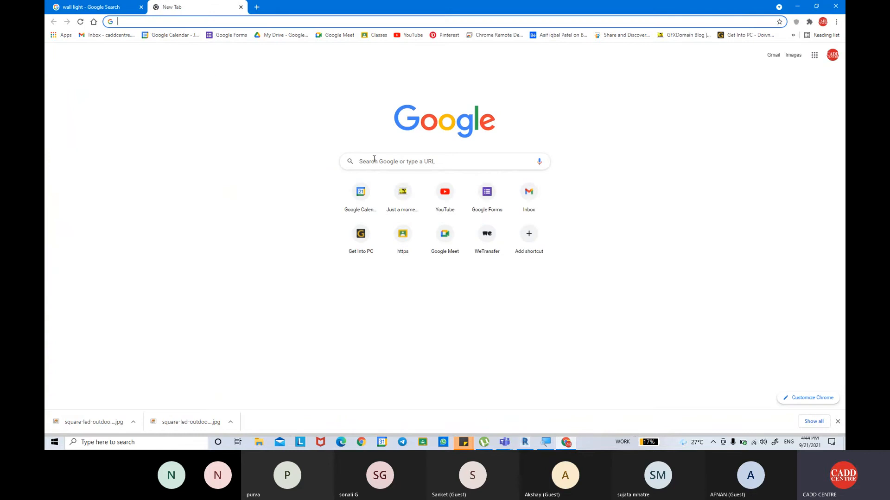
click(374, 159)
text(IES LIH)
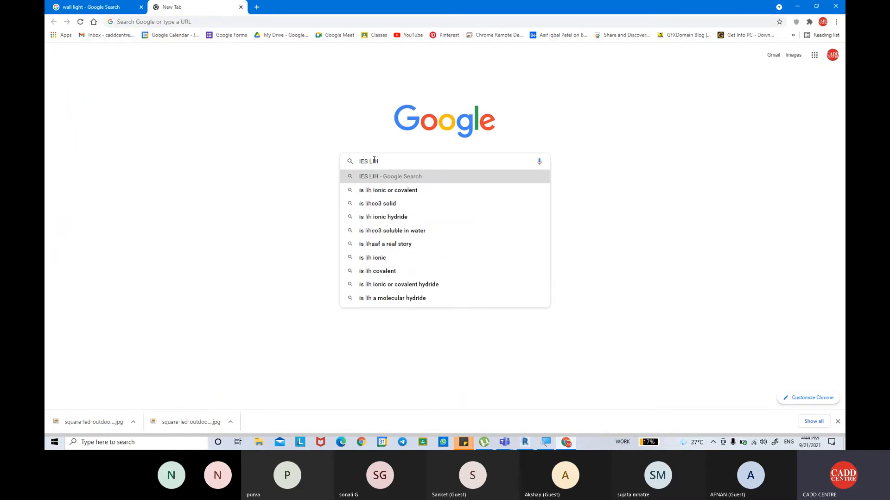
key(BackSpace)
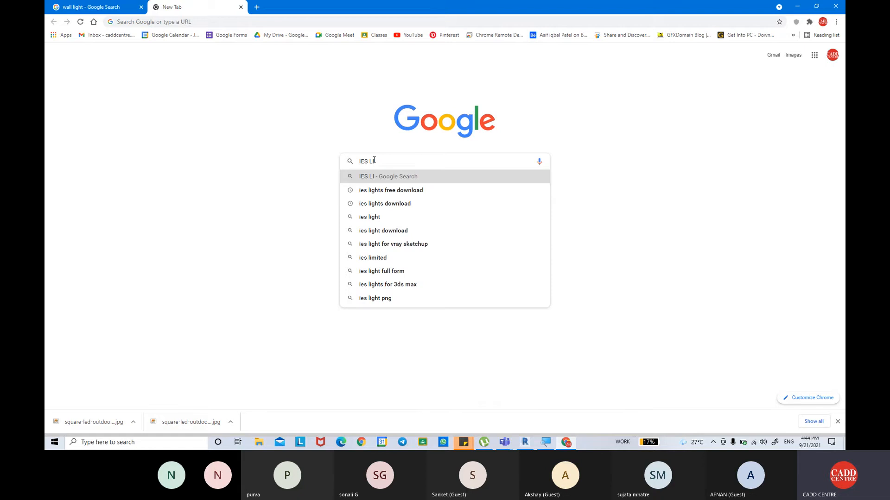
click(397, 195)
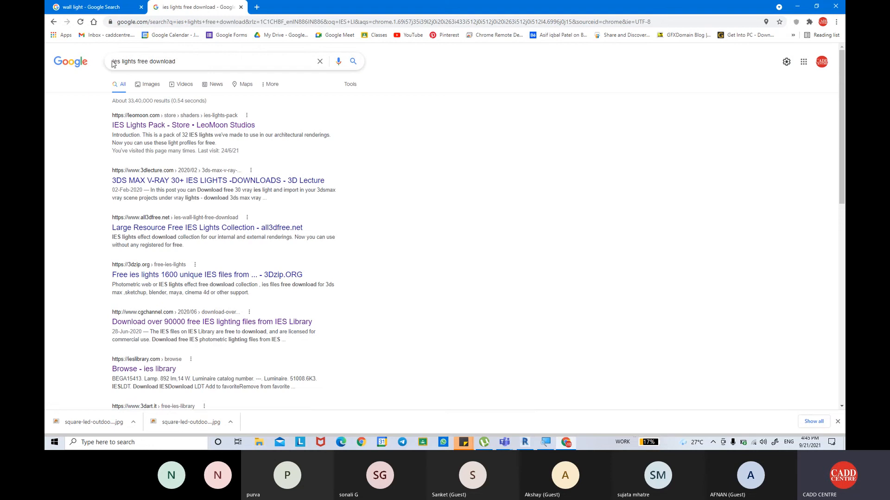
Open the IES Lights Pack page of LeoMoon Studios from the search results.
mouse_move(114, 63)
mouse_down()
mouse_move(180, 62)
mouse_move(112, 62)
mouse_up()
click(186, 63)
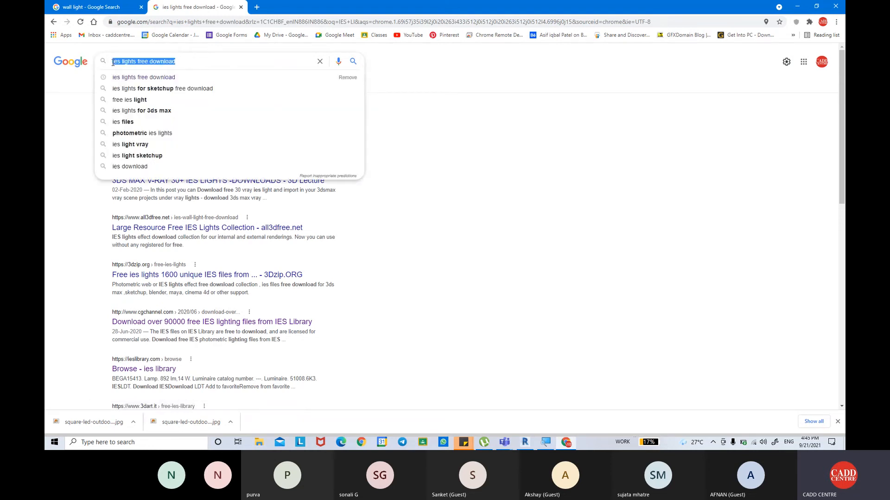
click(417, 152)
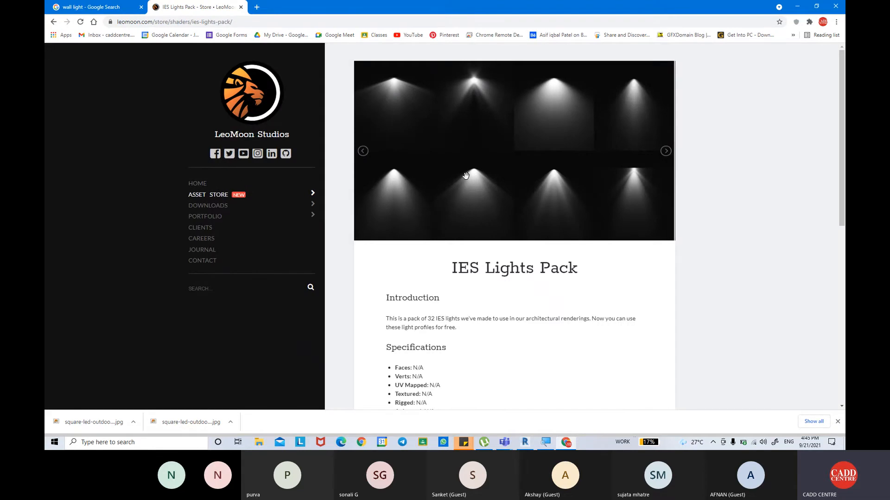
Download the free IES Lights Pack zip from the LeoMoon page and show the downloaded file in its folder.
scroll(465, 176, down, 1)
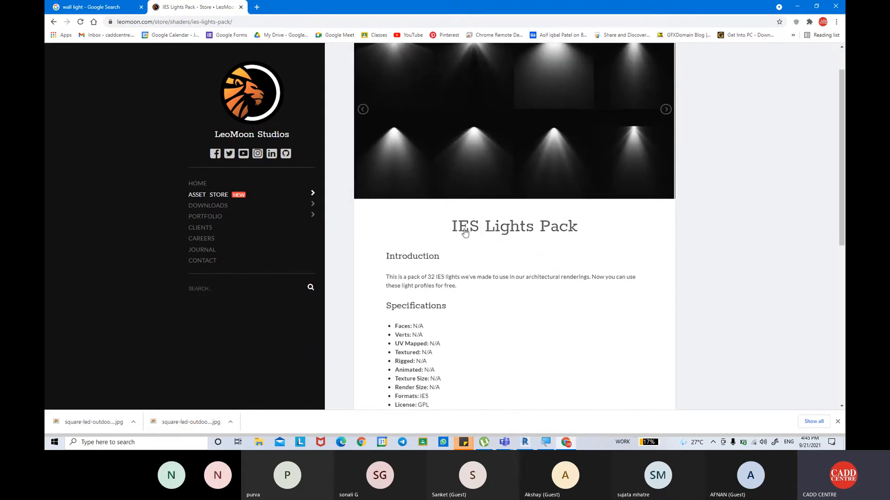
scroll(560, 224, down, 1)
scroll(560, 224, down, 5)
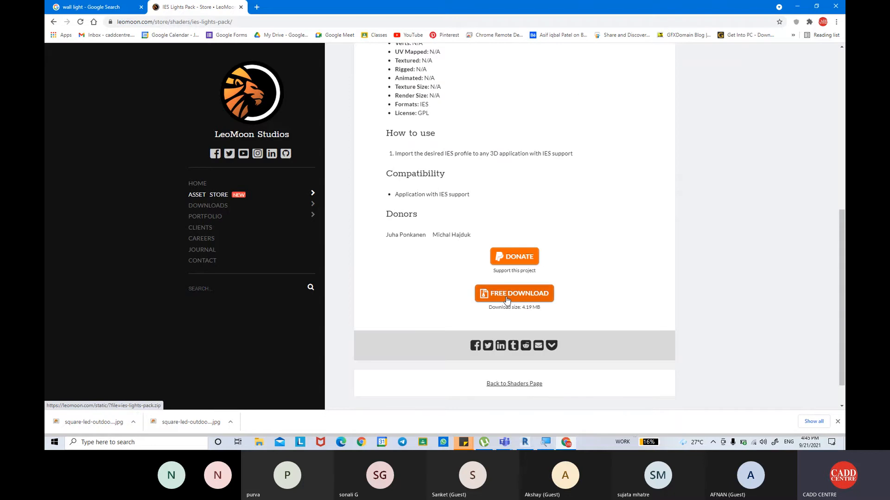
click(506, 300)
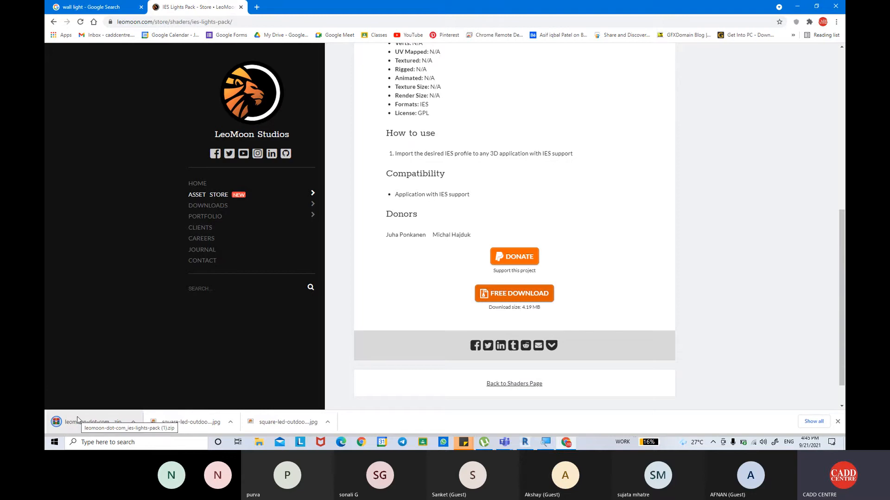
right_click(78, 420)
click(100, 399)
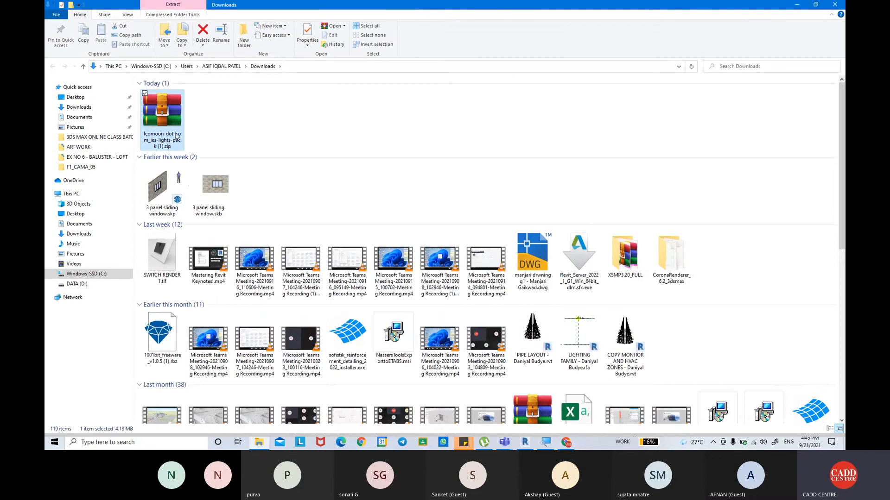
Extract the downloaded lights pack zip into its own folder with WinRAR and open the ies-lights-pack subfolder.
double_click(165, 127)
right_click(165, 127)
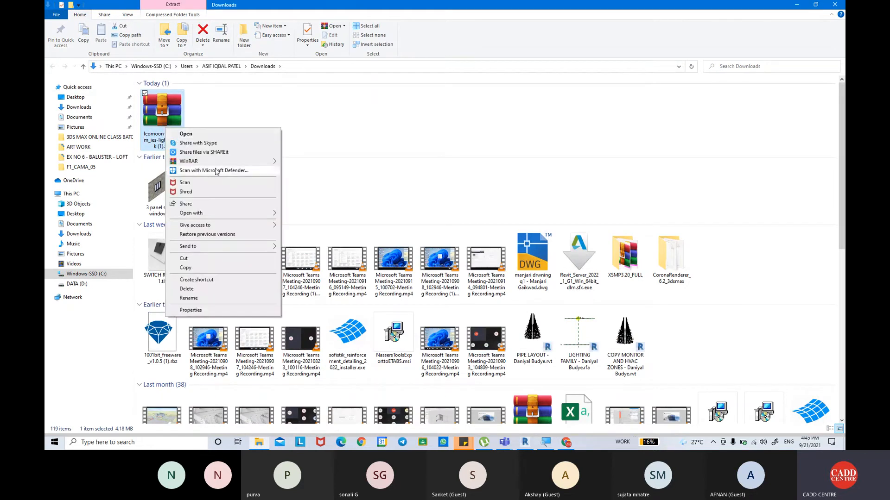
mouse_move(272, 162)
click(305, 192)
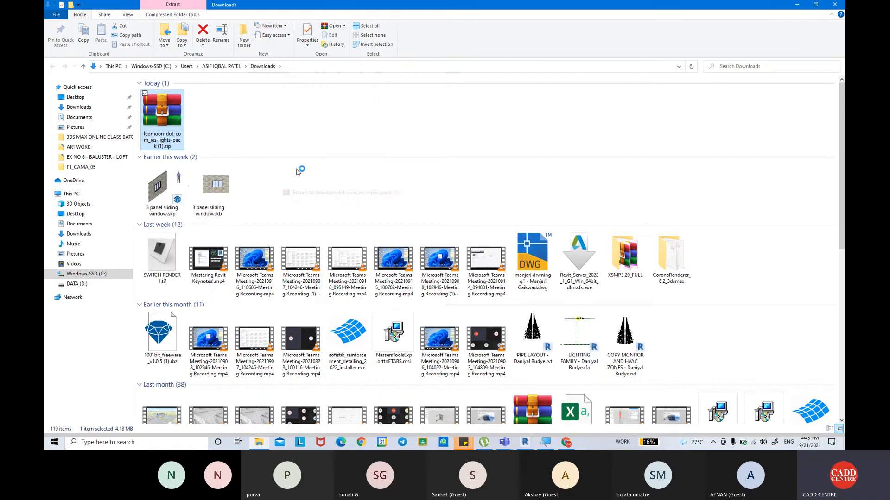
double_click(223, 130)
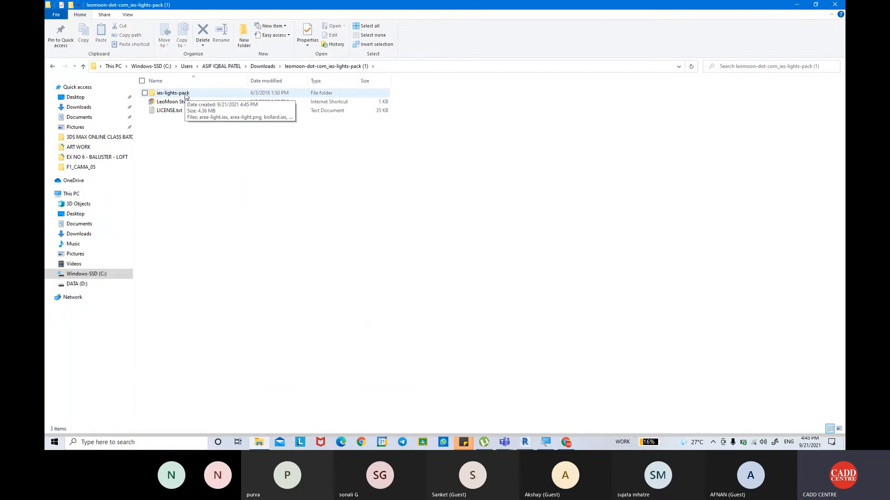
double_click(173, 93)
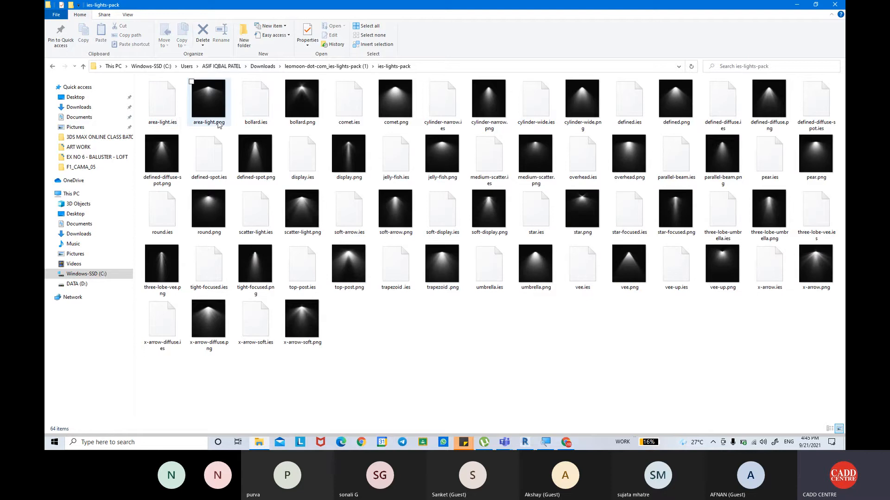
Examine the area-light.ies file and view the light distribution in its preview image, area-light.png.
click(178, 122)
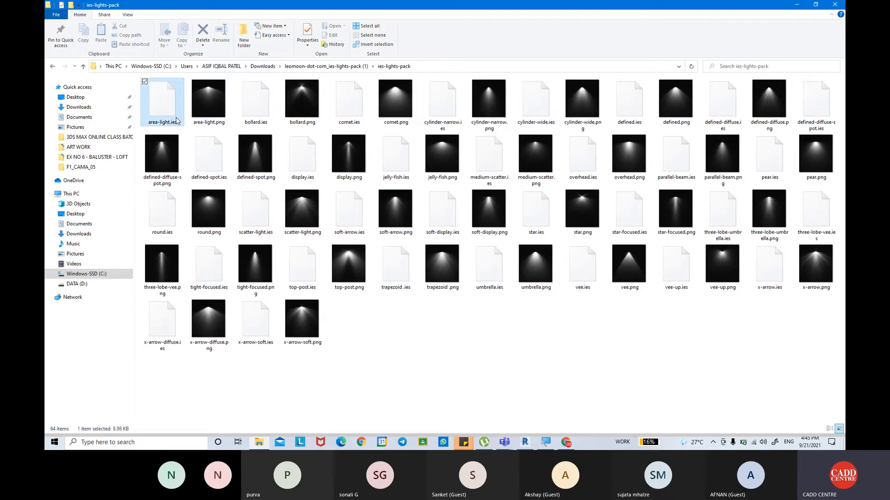
key(ctrl)
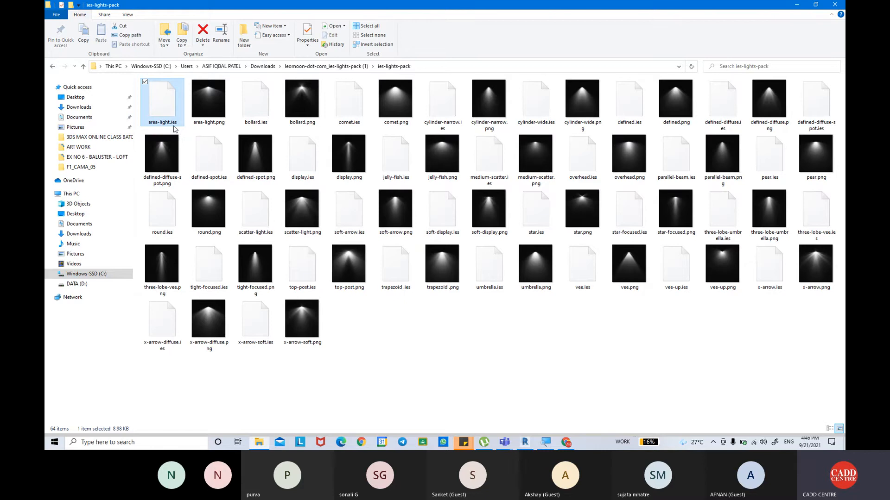
key(ctrl)
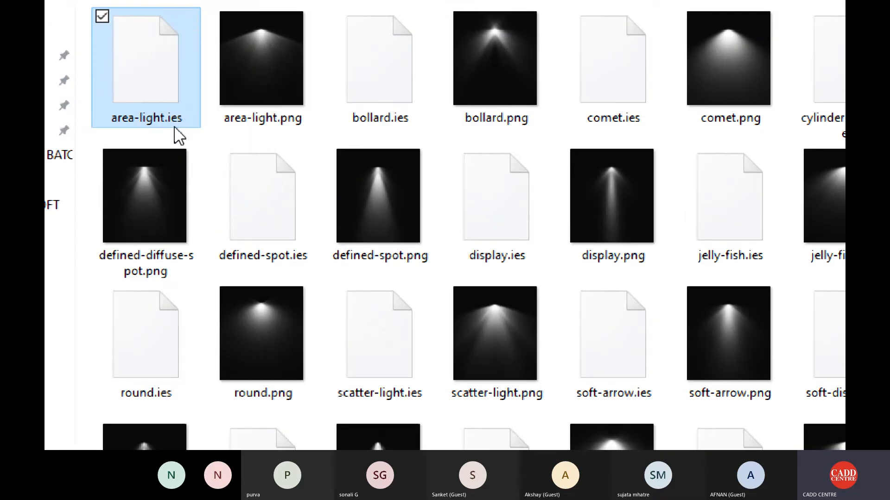
click(267, 123)
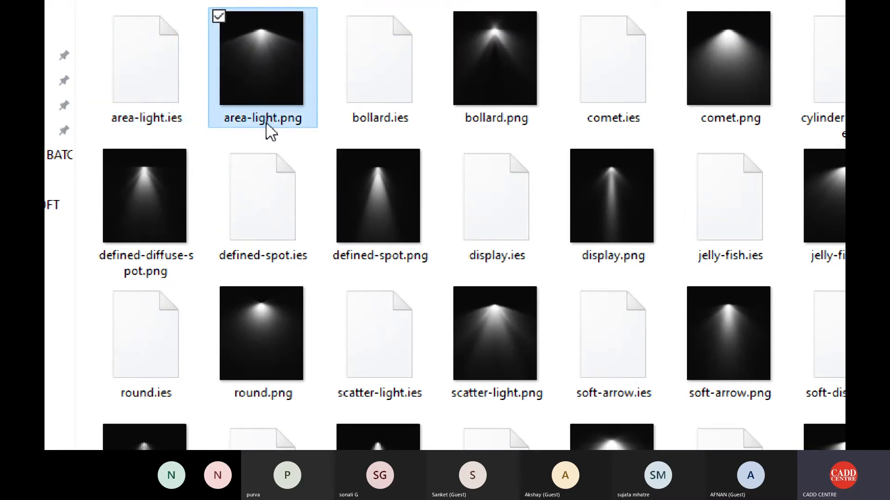
double_click(267, 124)
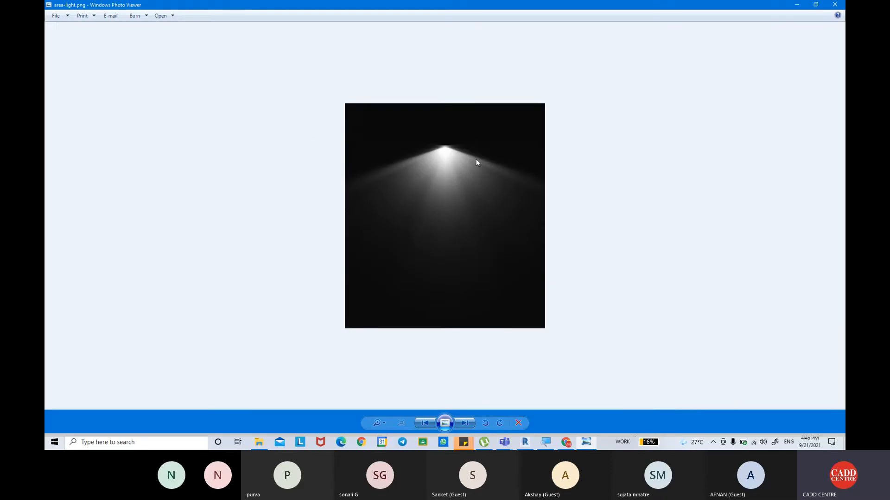
key(ctrl)
click(835, 4)
click(169, 122)
key(ctrl)
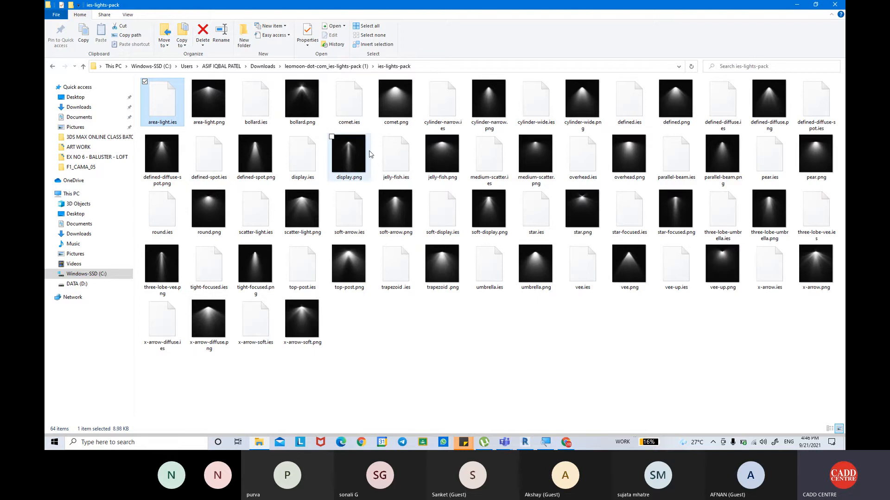
View the light distribution in x-arrow-diffuse.png and locate the matching IES file in the folder.
click(198, 335)
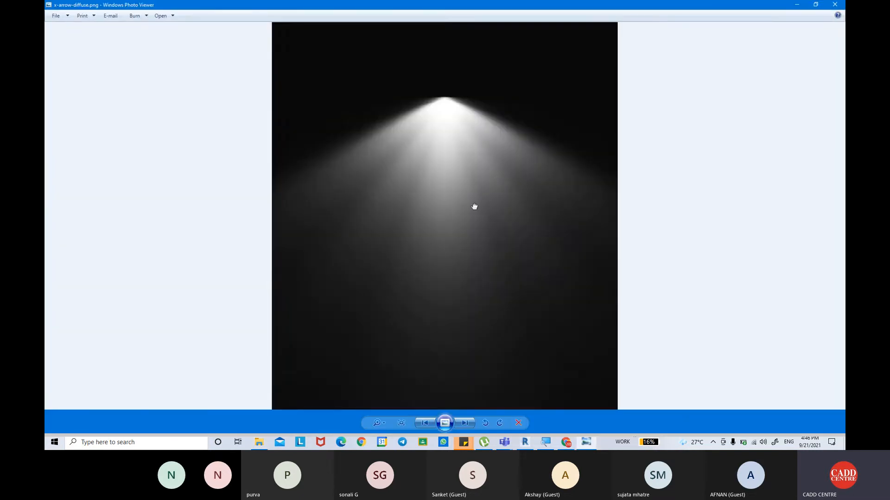
scroll(470, 212, down, 5)
click(834, 4)
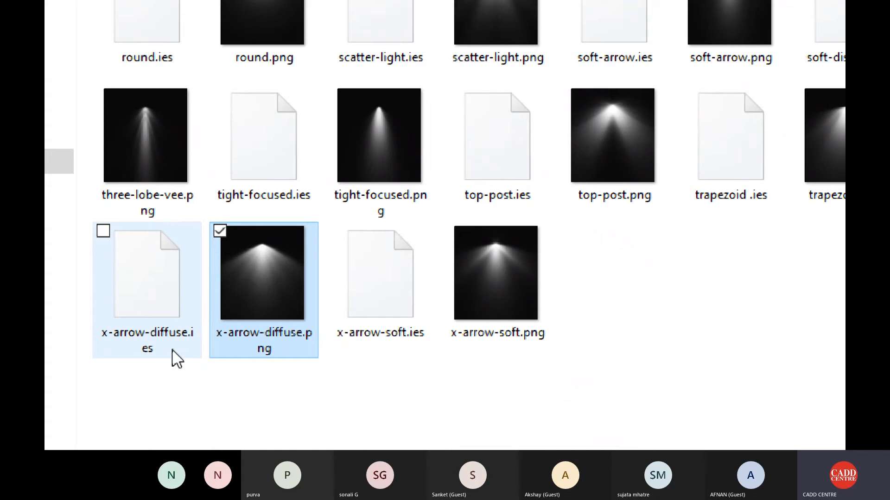
key(ctrl)
key(ctrl)
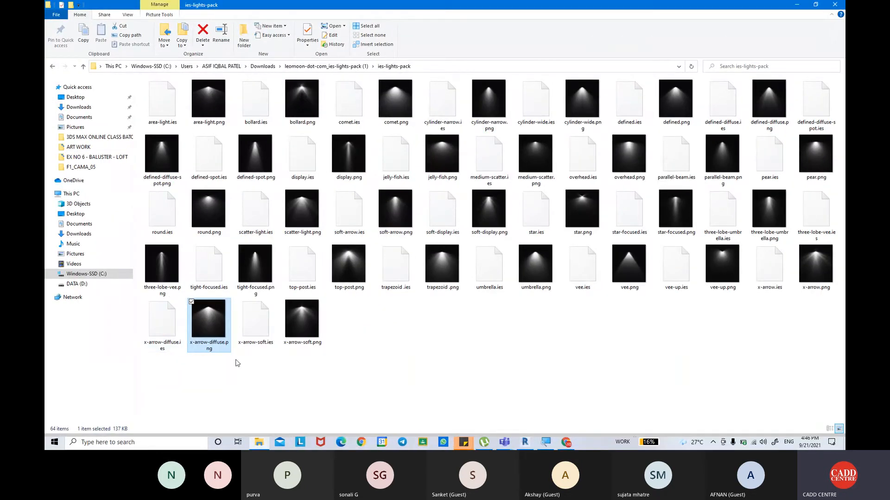
Switch to Revit and browse for the Photometric Web File in the user's Downloads folder.
click(526, 442)
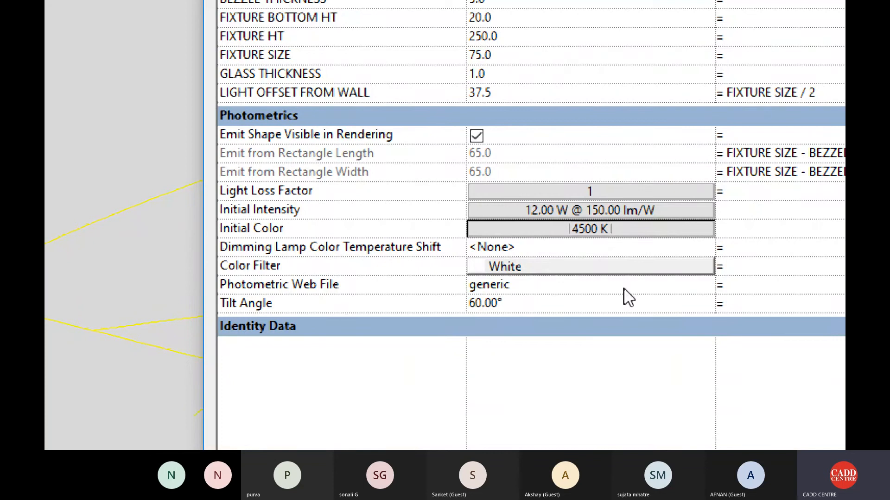
click(704, 285)
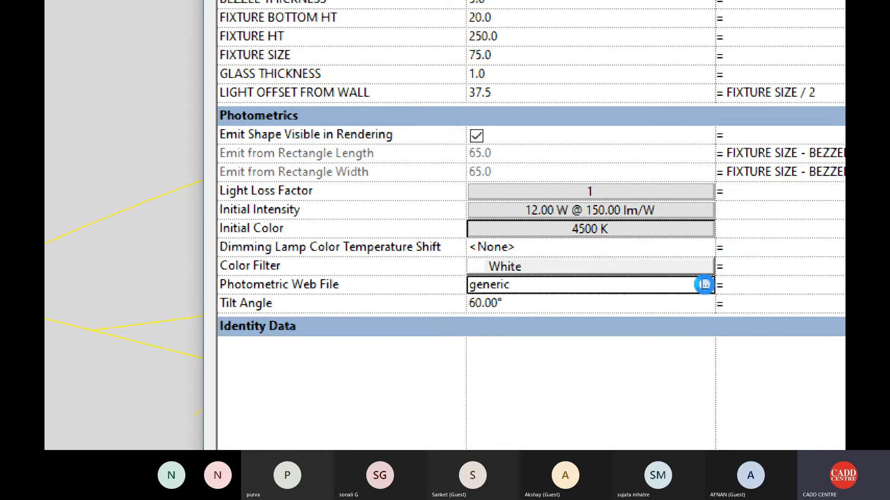
click(704, 285)
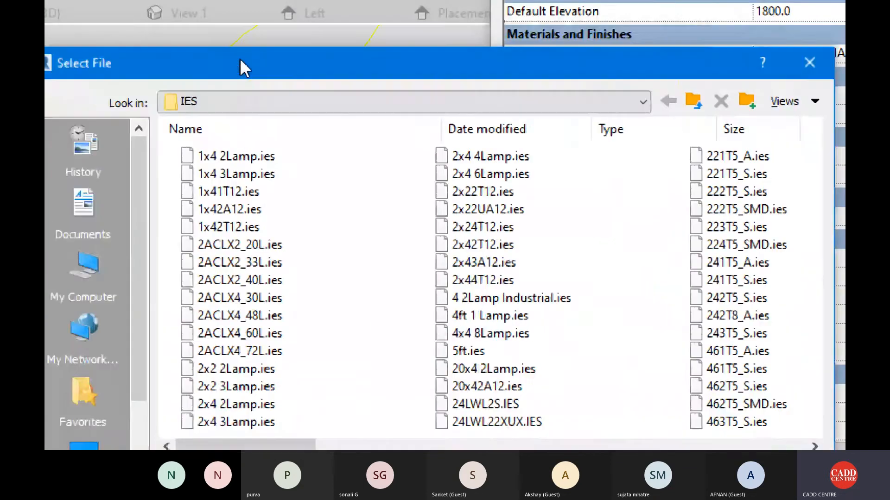
drag(240, 60, 335, 50)
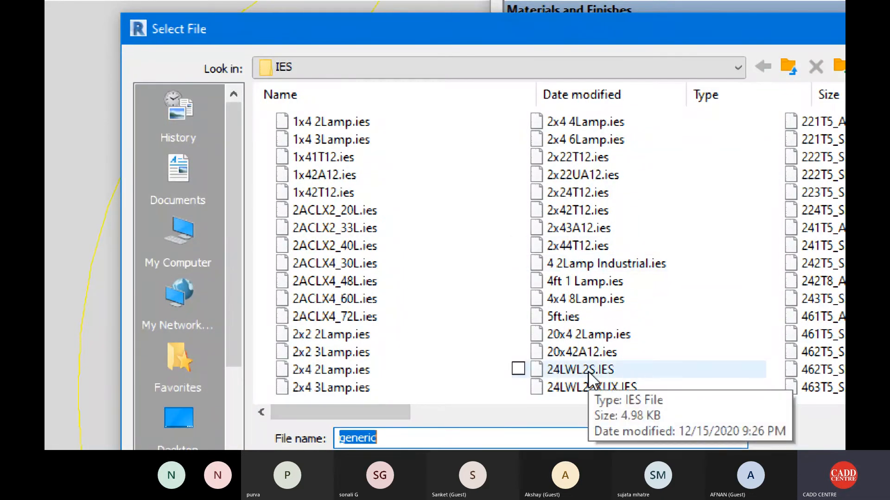
click(412, 73)
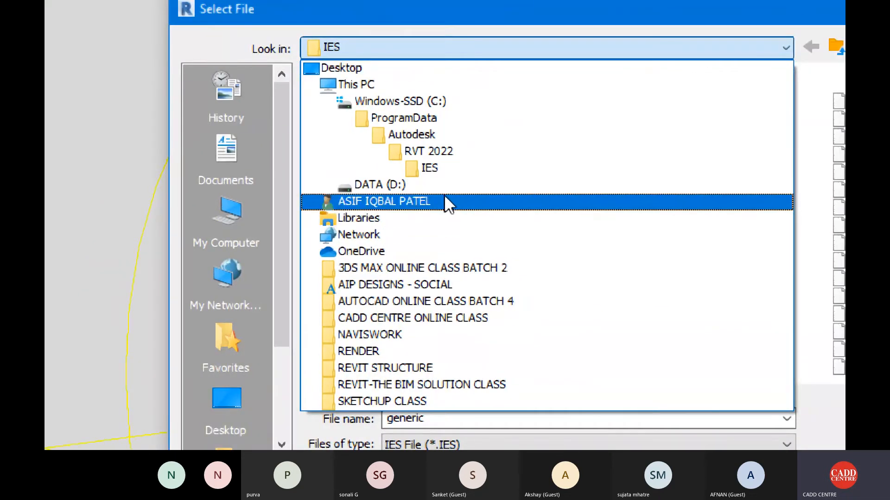
click(443, 199)
double_click(394, 238)
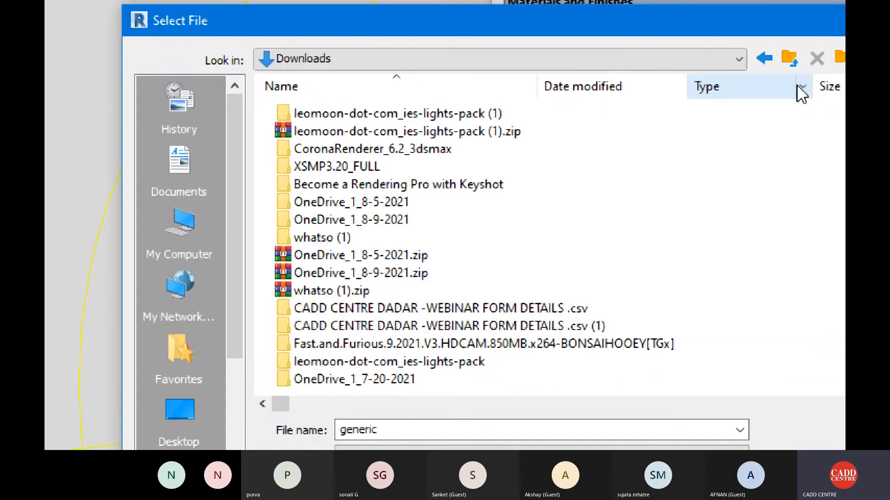
Load x-arrow-diffuse.ies from the extracted ies-lights-pack folder as the Photometric Web File and apply the family type changes.
click(458, 114)
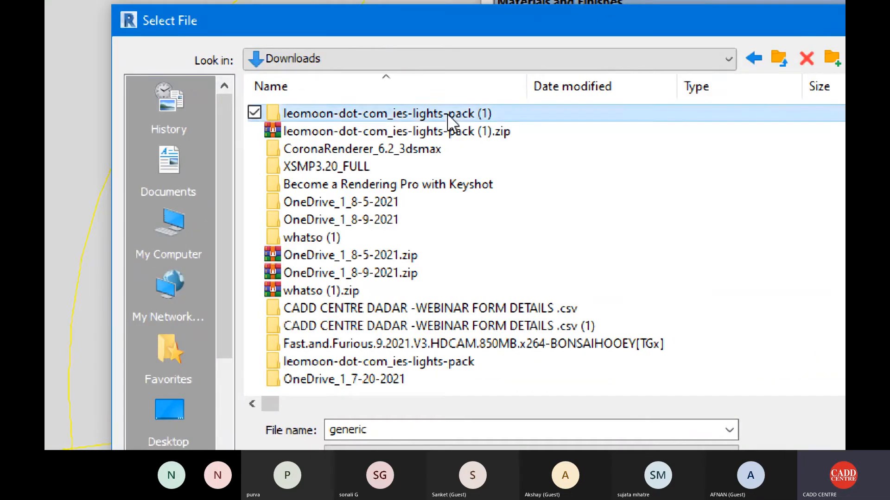
double_click(407, 116)
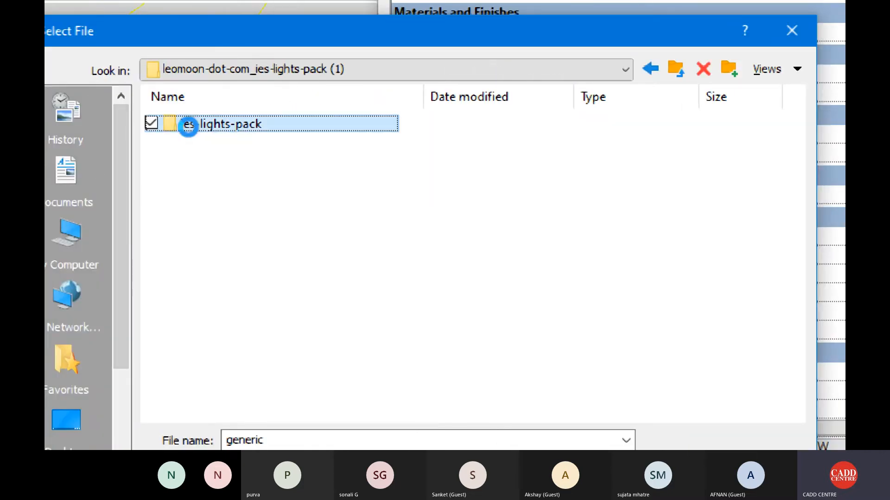
double_click(190, 124)
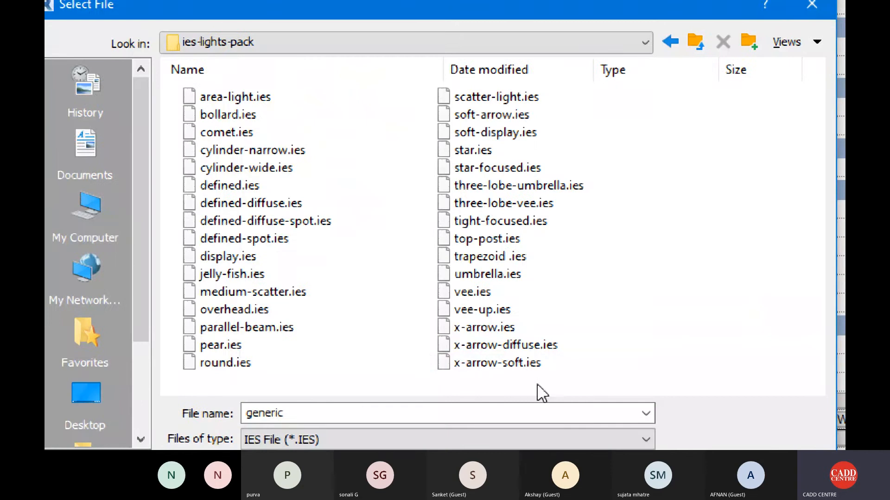
click(614, 245)
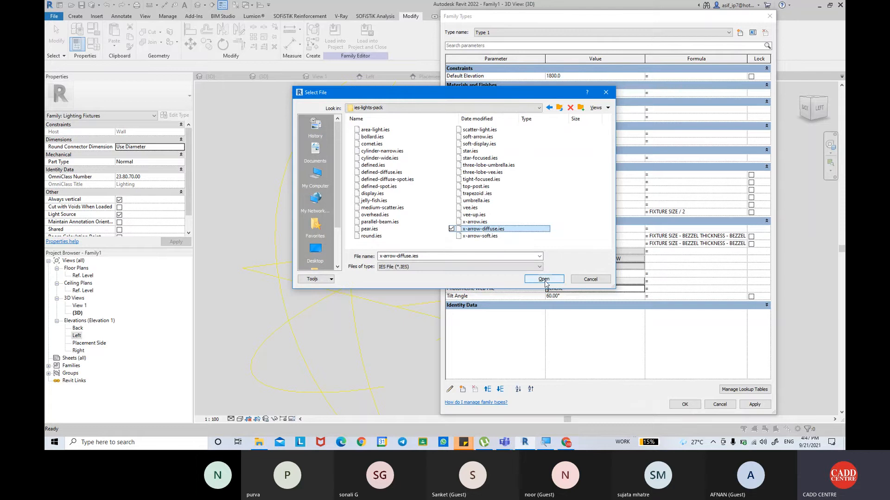
click(544, 281)
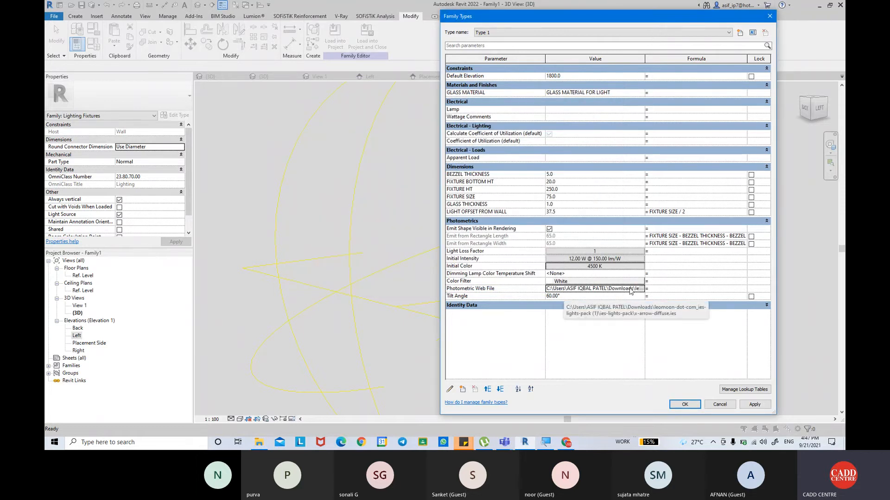
drag(576, 18, 438, 10)
click(614, 397)
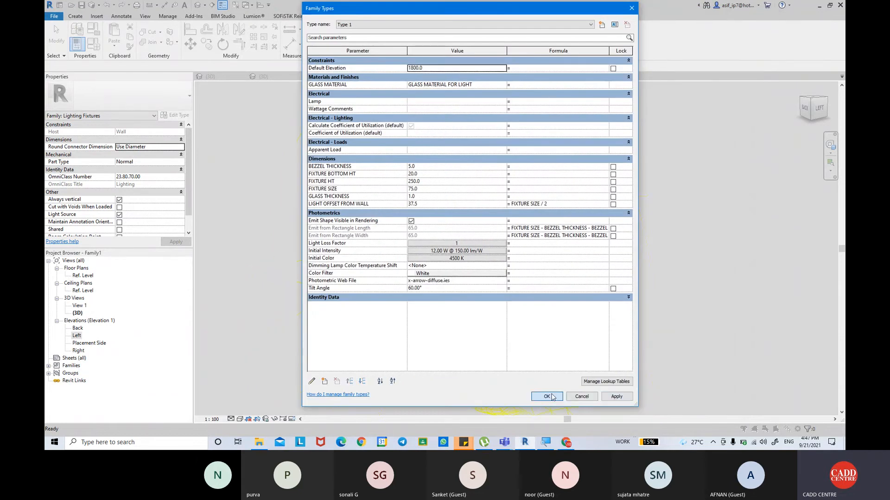
click(546, 396)
Open the Placement Side elevation and set the light source's Tilt Angle to 90° in the family types.
shift+middle_drag(509, 277, 570, 260)
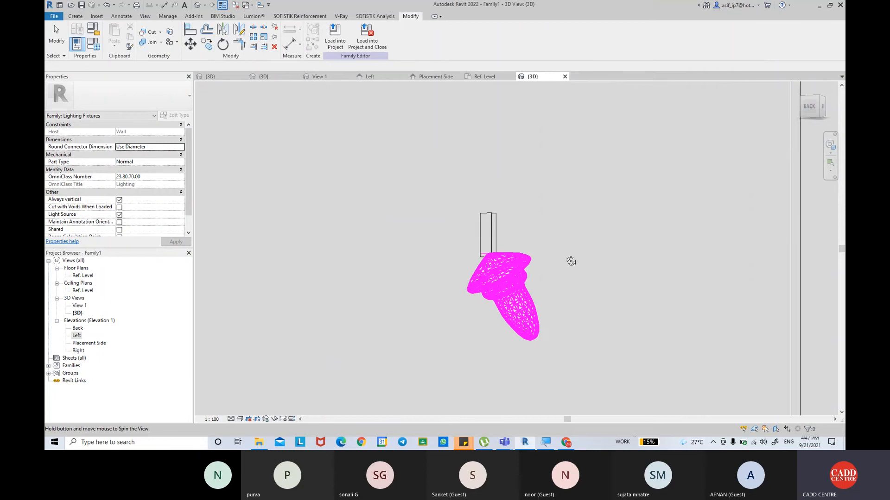
double_click(82, 344)
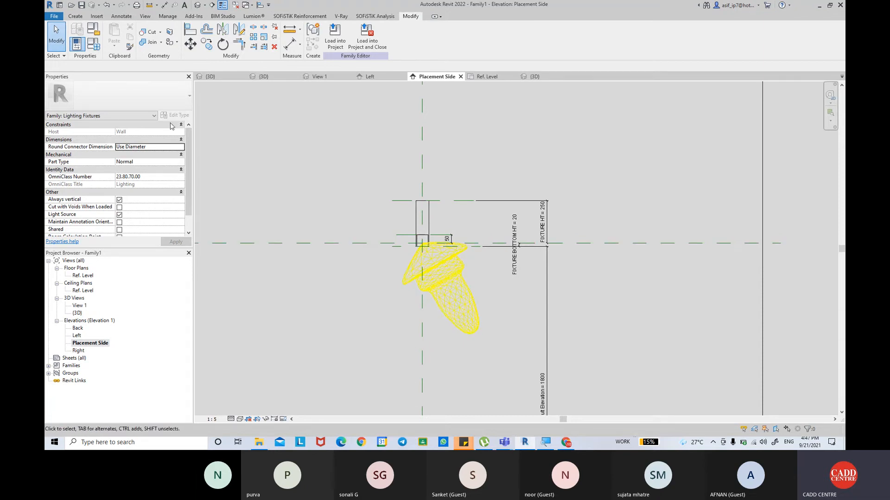
click(93, 44)
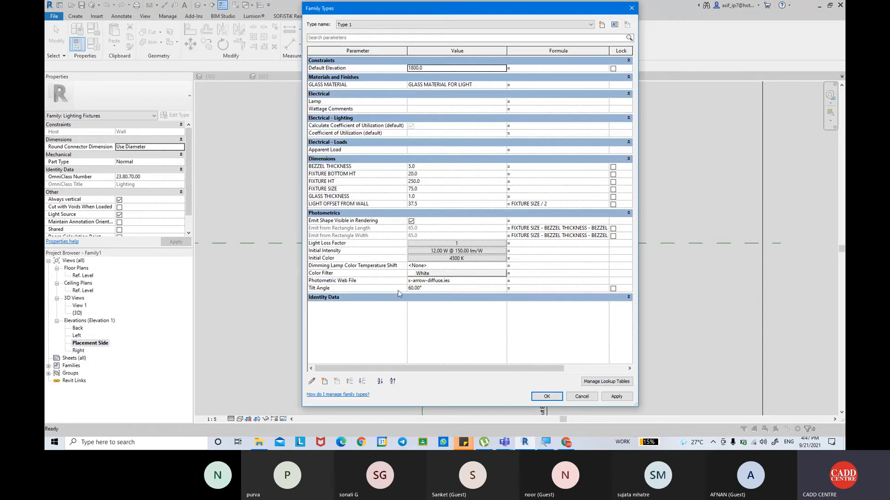
click(427, 289)
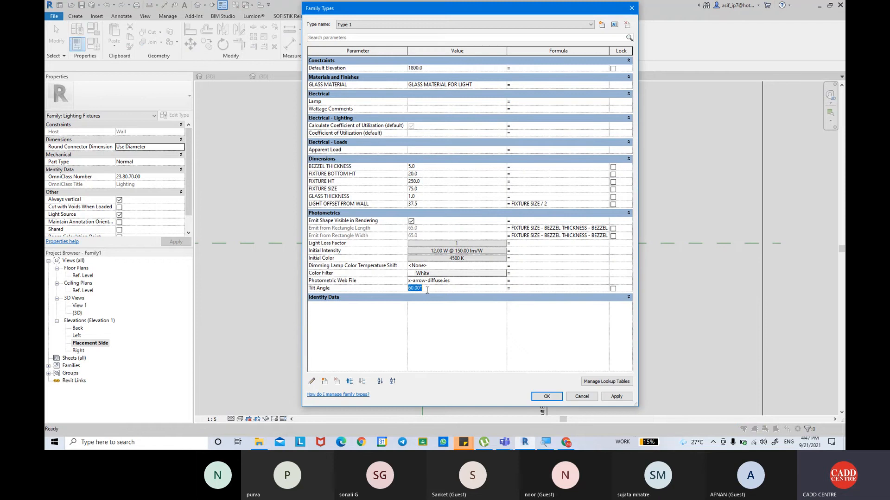
text(90)
key(Tab)
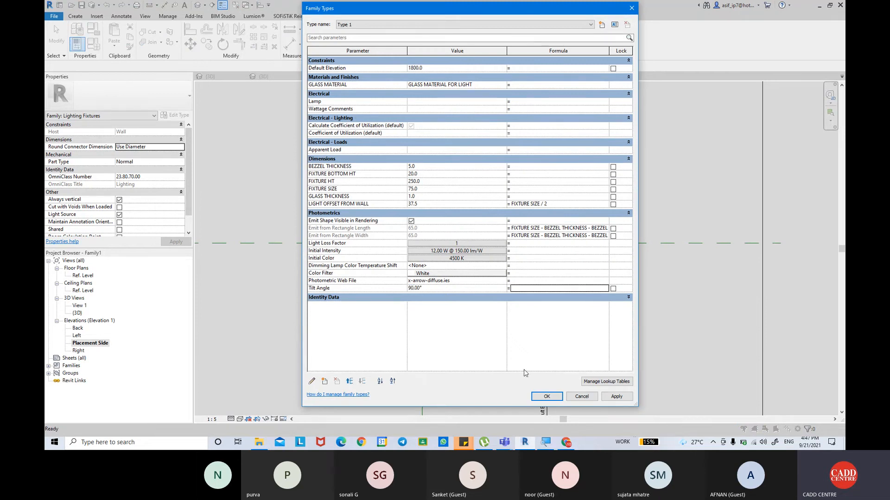
click(546, 396)
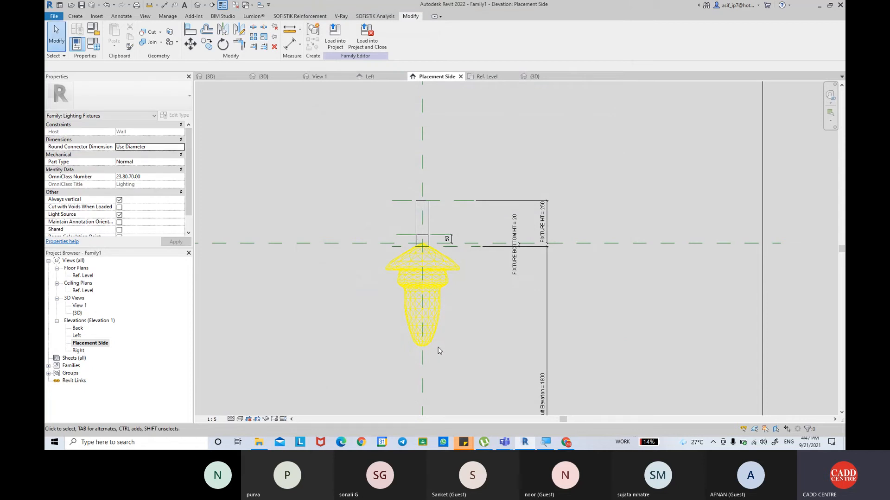
Examine the tilted light source and fixture body from behind in the 3D view.
middle_drag(441, 293, 427, 297)
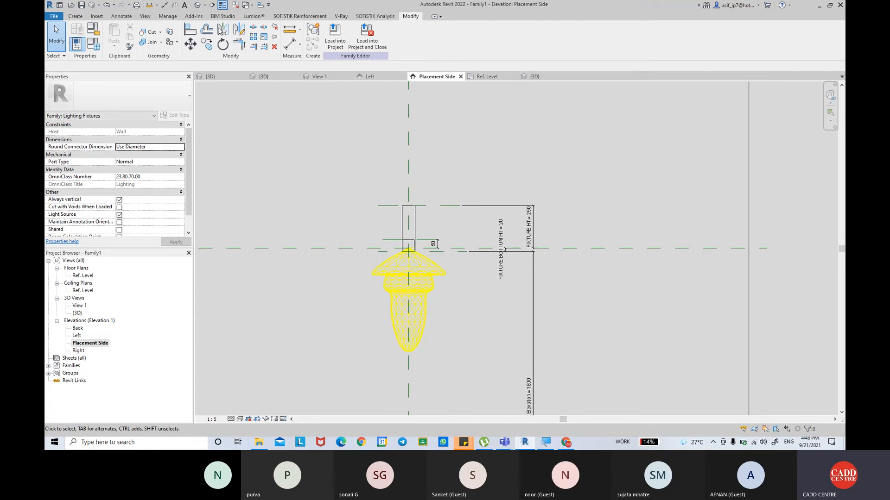
click(199, 6)
shift+middle_drag(325, 293, 596, 284)
scroll(531, 270, up, 3)
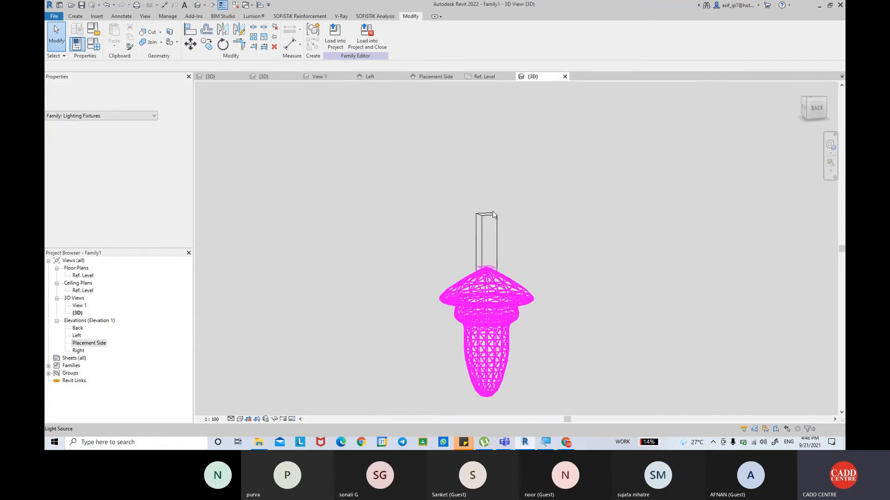
scroll(531, 269, up, 1)
mouse_move(531, 269)
shift+middle_down()
mouse_move(548, 272)
mouse_move(584, 198)
mouse_move(528, 160)
mouse_move(489, 277)
mouse_move(560, 257)
mouse_move(538, 214)
mouse_move(519, 224)
mouse_move(576, 248)
mouse_move(545, 286)
mouse_move(522, 285)
shift+middle_up()
scroll(519, 225, down, 2)
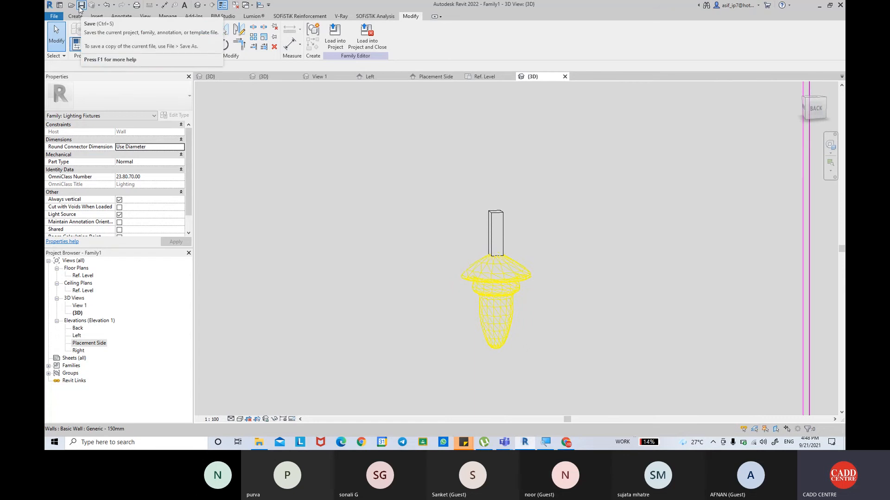
scroll(504, 225, up, 3)
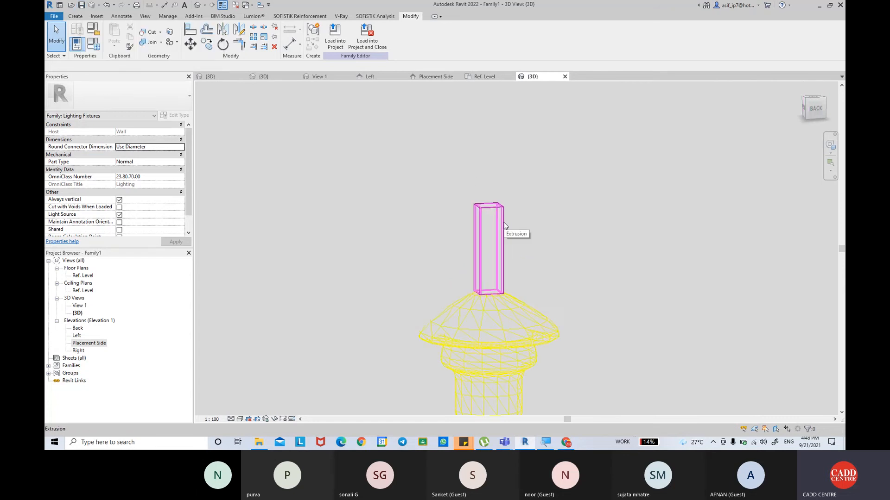
click(504, 224)
scroll(488, 202, up, 4)
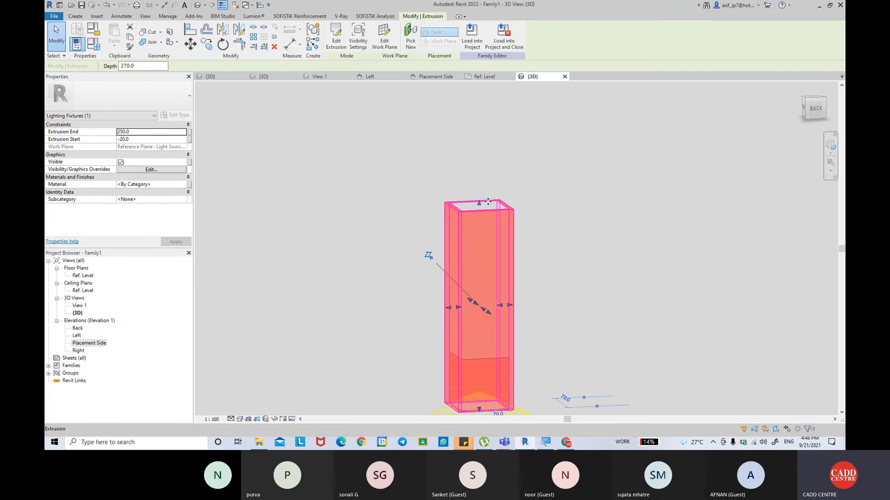
scroll(451, 206, up, 3)
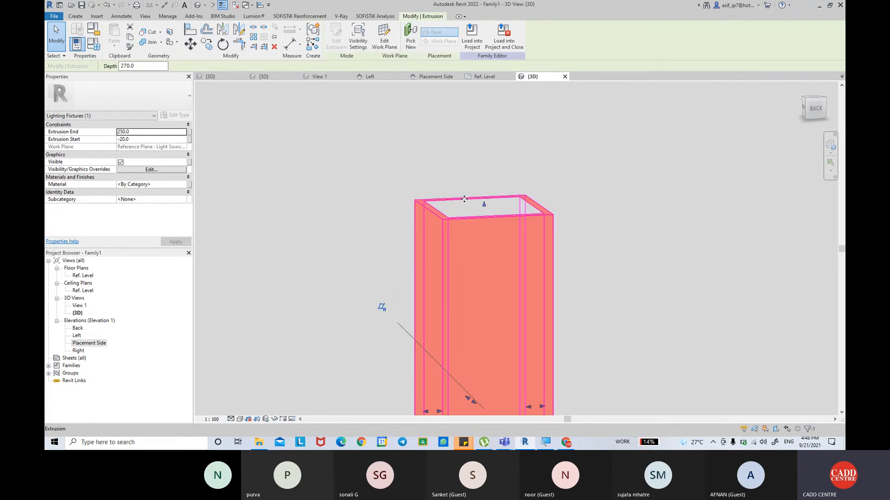
ctrl+click(438, 209)
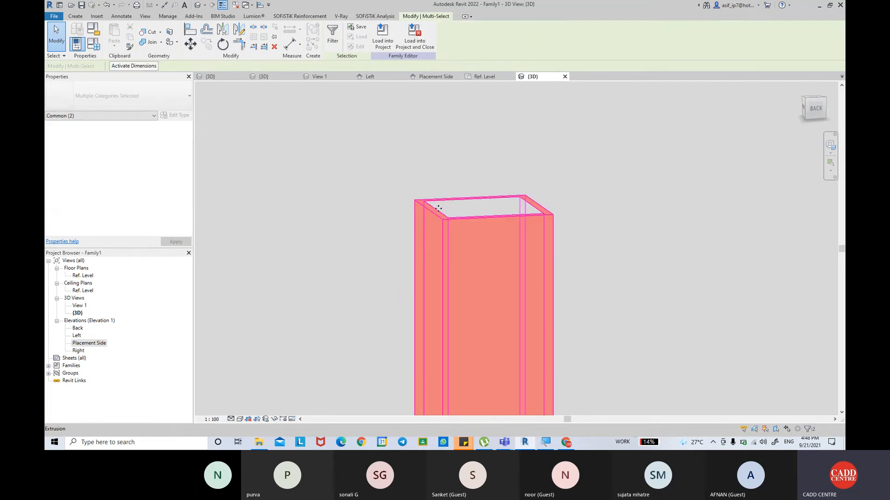
click(480, 200)
scroll(504, 221, down, 3)
In the Placement Side elevation, associate the material of both fixture extrusions with a new type parameter named FIXTURE MATERIAL.
double_click(90, 343)
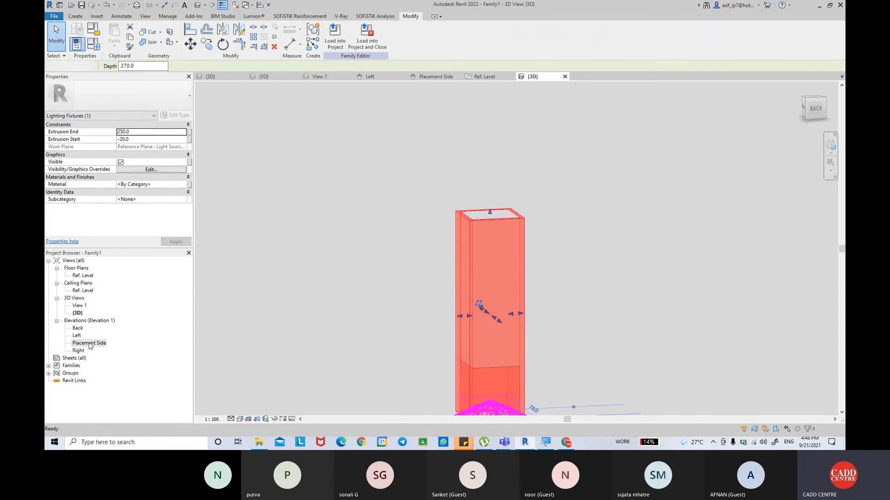
scroll(424, 215, up, 6)
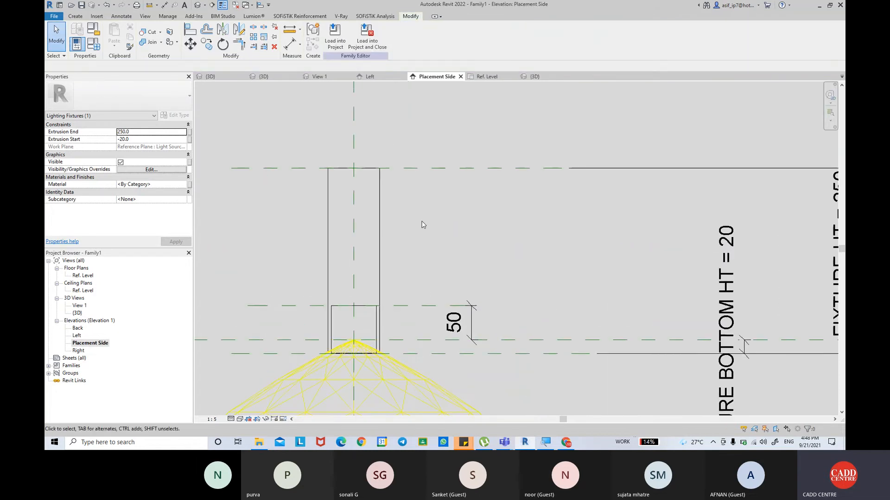
key(Escape)
drag(372, 210, 370, 212)
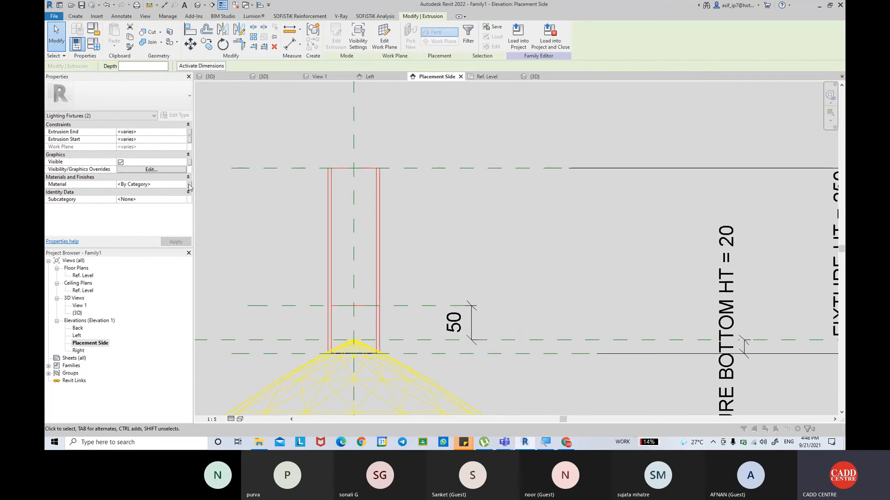
click(188, 187)
click(288, 262)
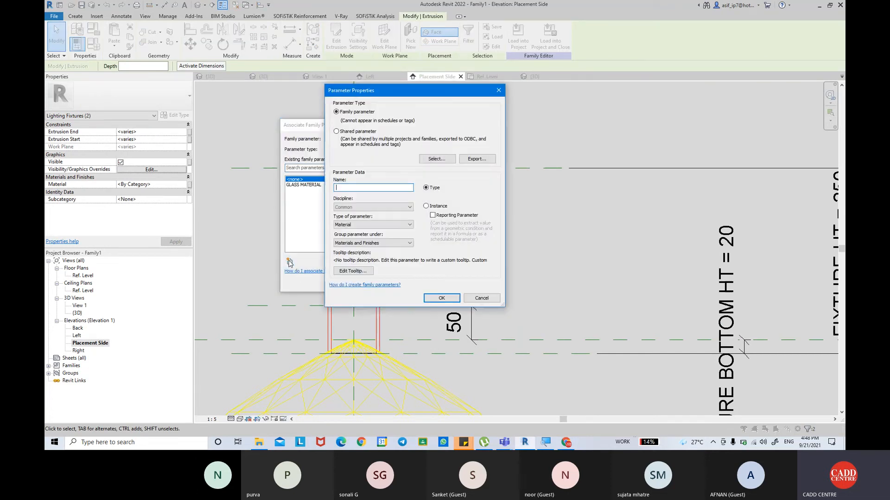
text(FIXTU)
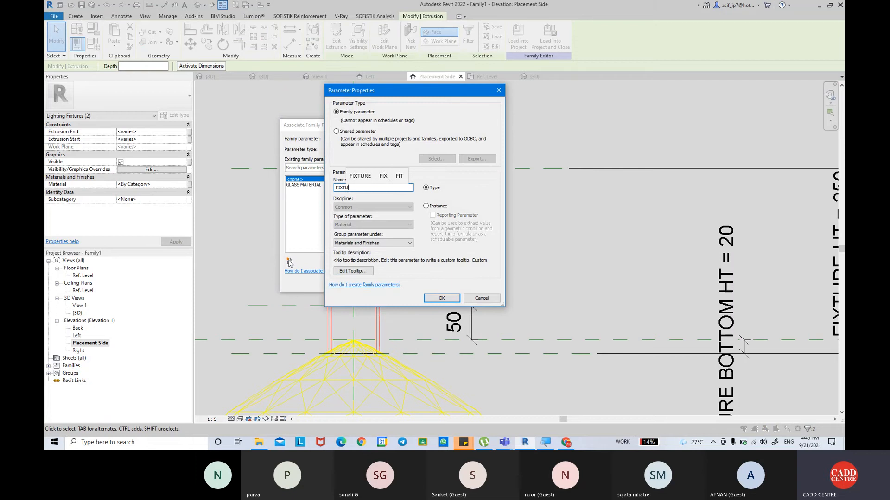
text(RE MATERIAL)
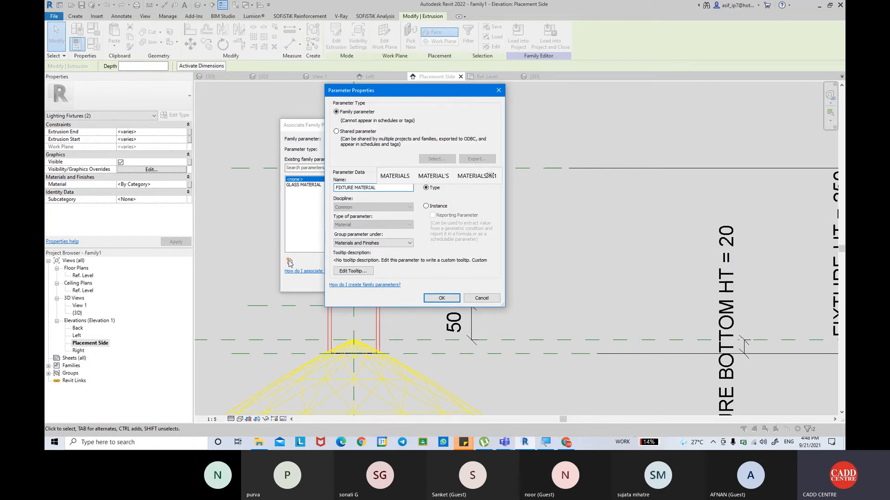
key(Return)
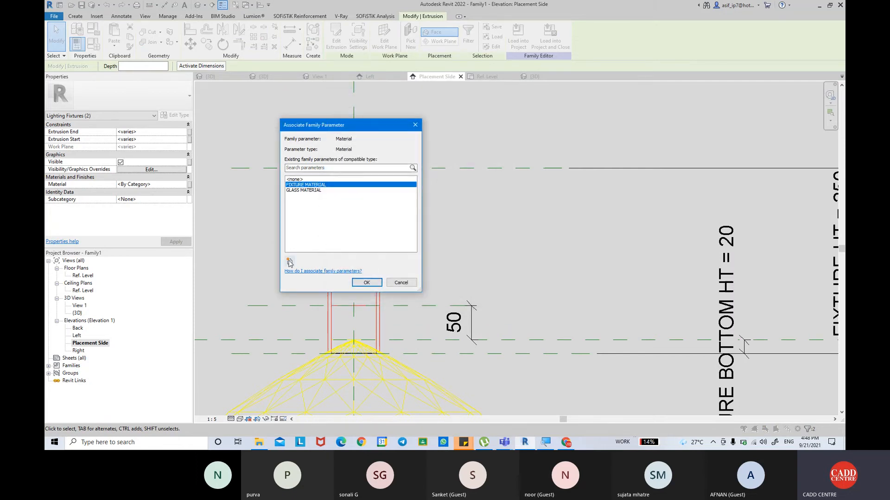
click(366, 282)
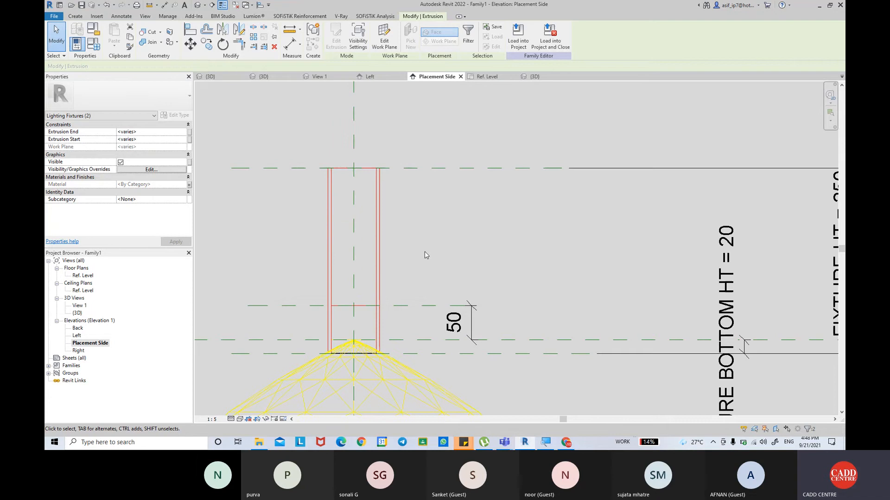
scroll(447, 264, up, 1)
click(451, 256)
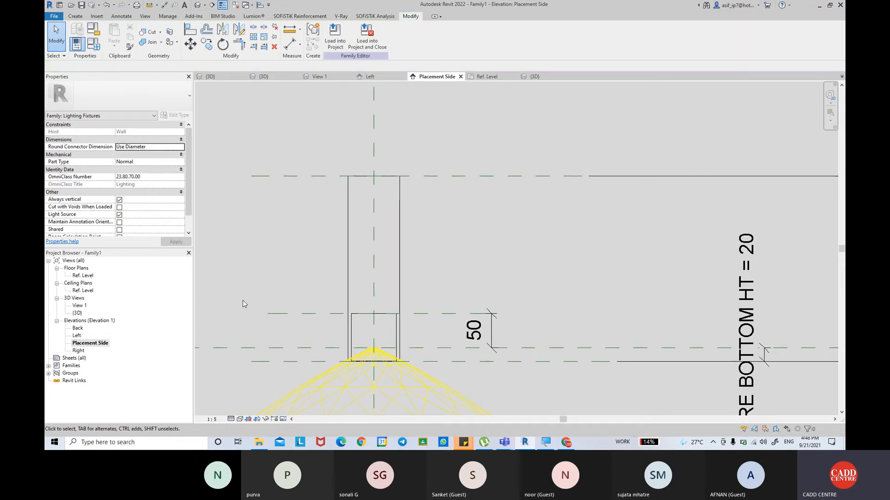
In the Ref. Level floor plan, place an electrical connector on the fixture extrusion's face, with Power - Balanced as its system type.
double_click(80, 276)
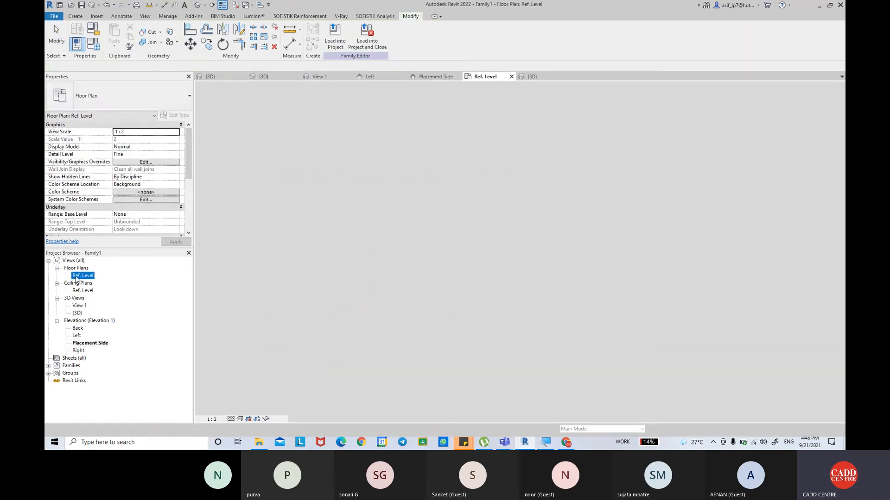
middle_drag(330, 250, 338, 262)
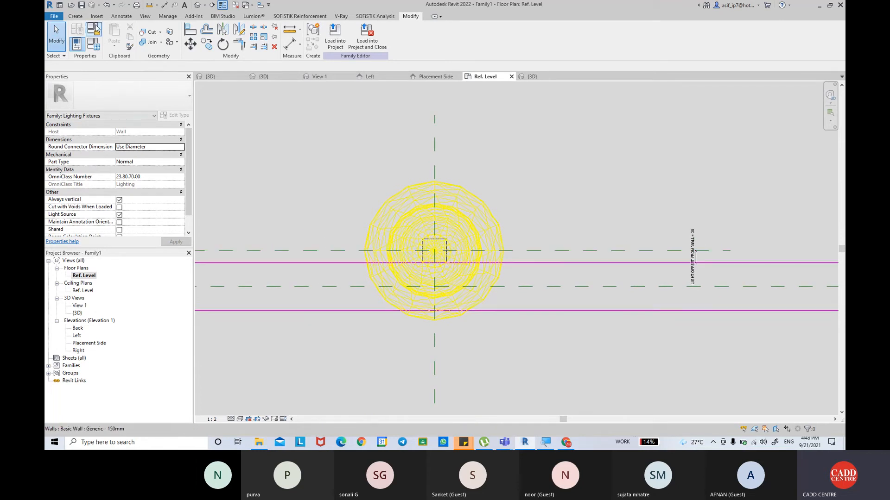
click(75, 16)
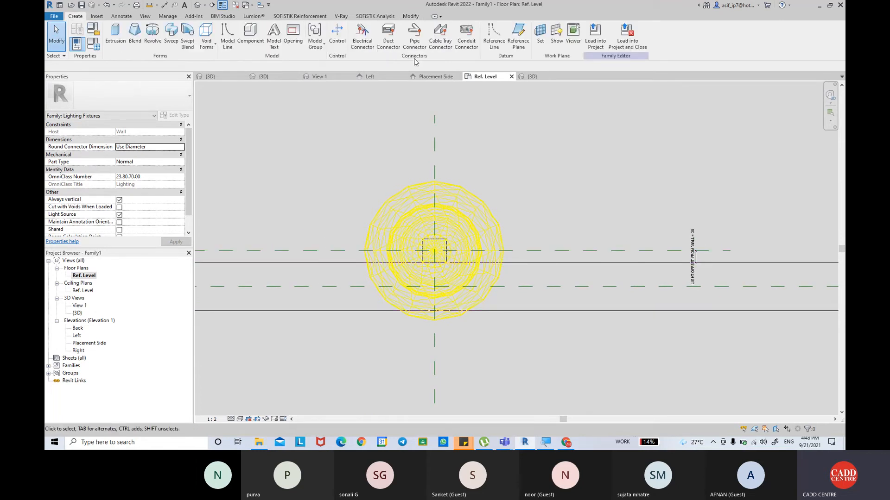
click(360, 44)
scroll(452, 261, up, 5)
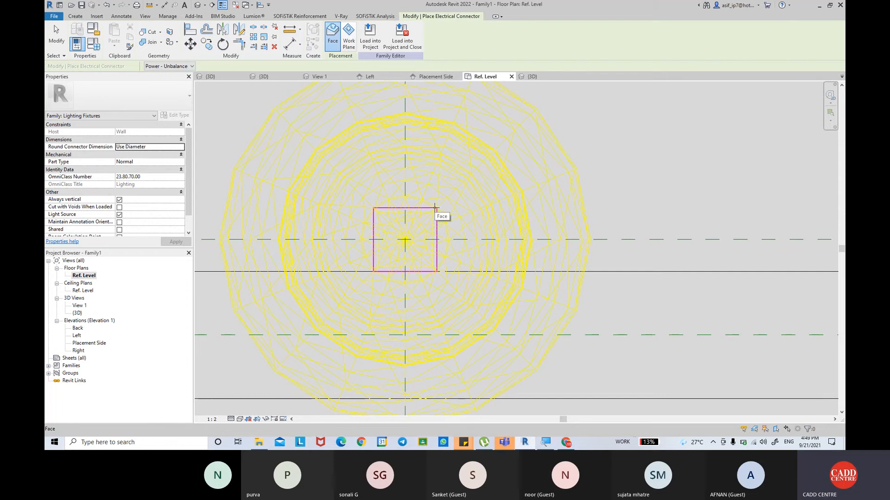
scroll(431, 207, up, 2)
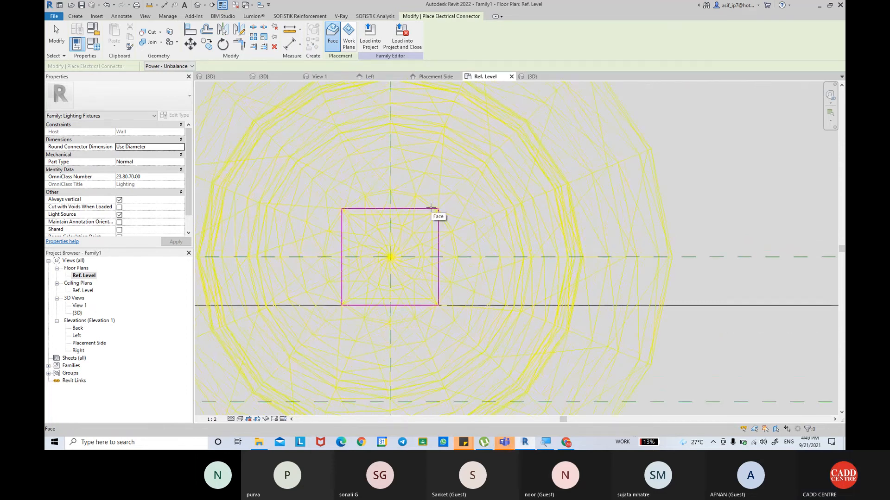
scroll(432, 212, down, 1)
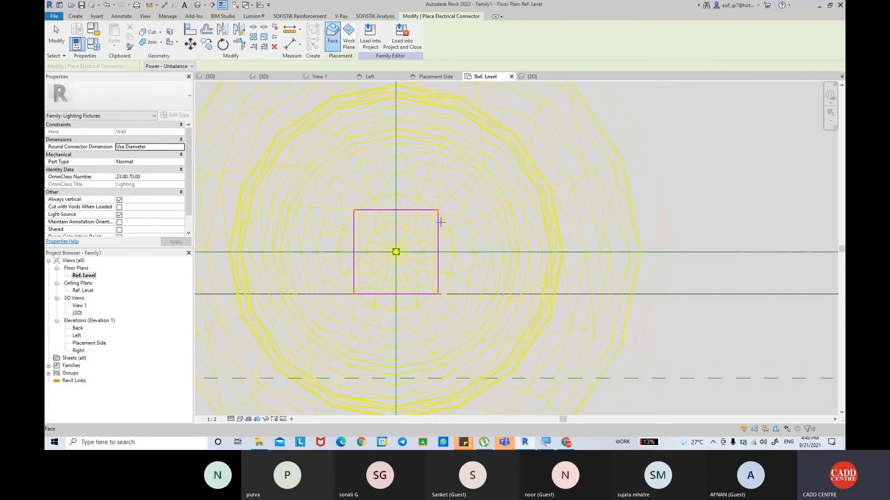
click(440, 223)
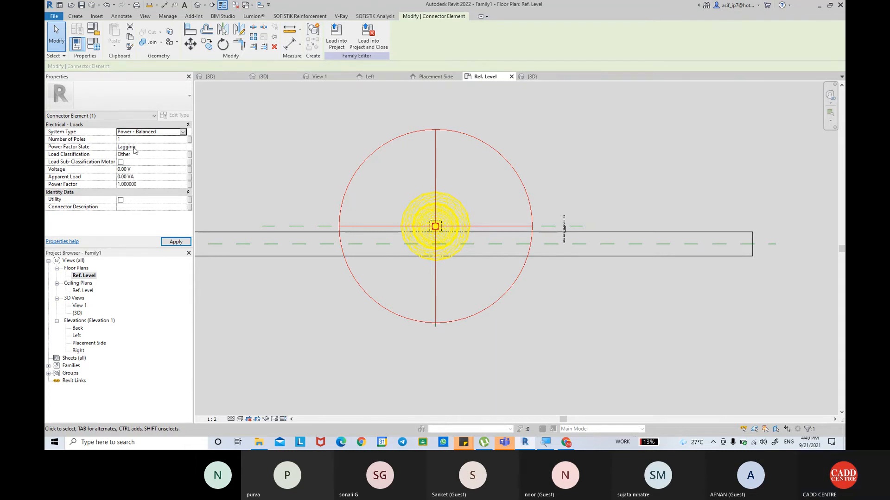
Set the electrical connector's load classification to Lighting and its voltage to 100 V, and apply the changes.
click(182, 155)
click(183, 155)
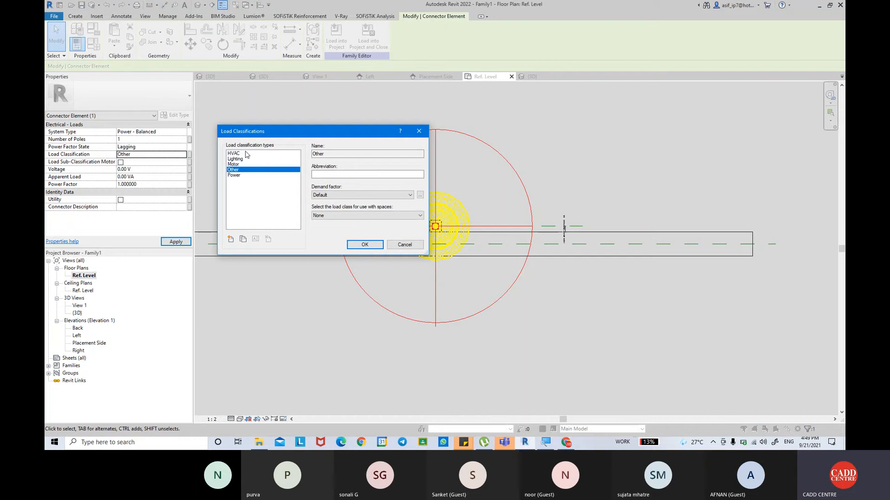
click(235, 159)
click(364, 244)
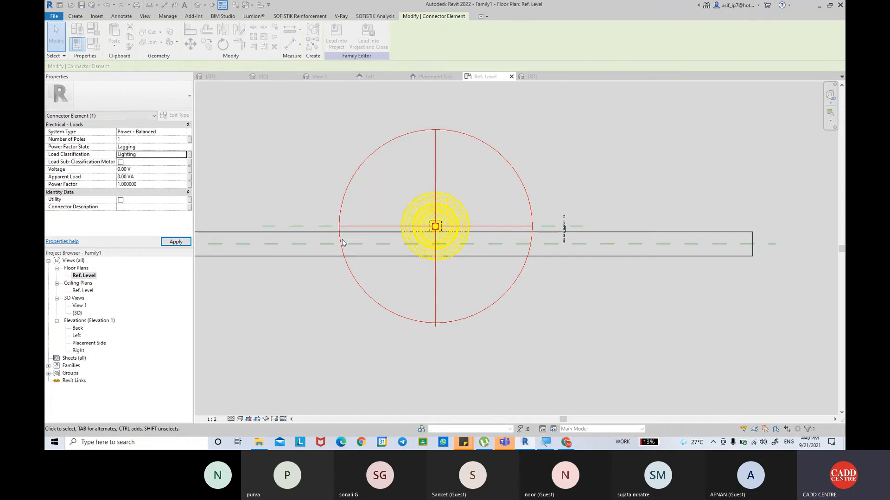
click(139, 170)
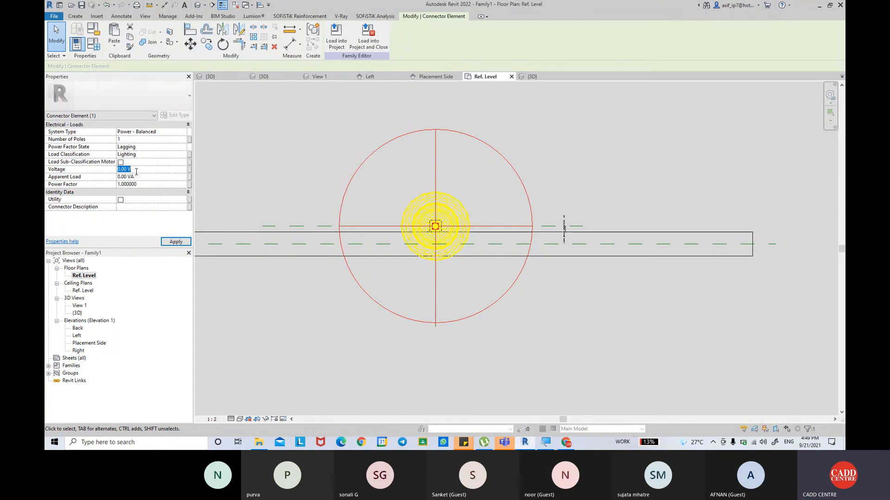
text(100)
key(Return)
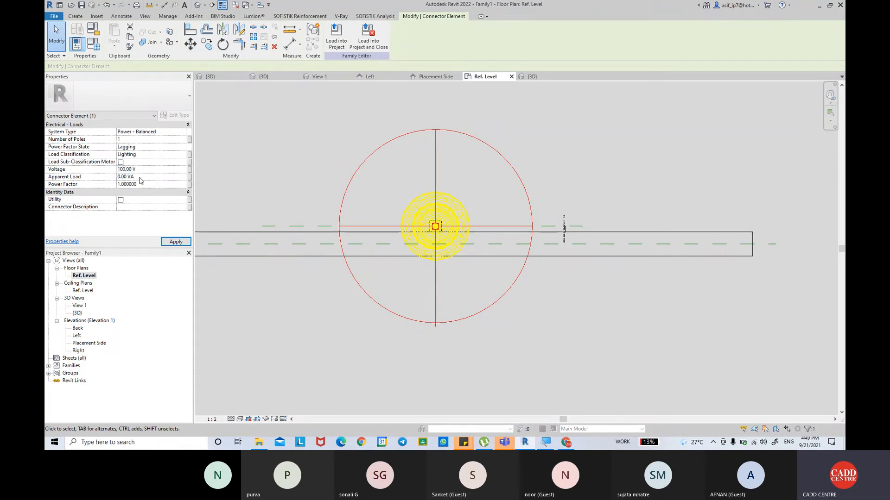
click(165, 242)
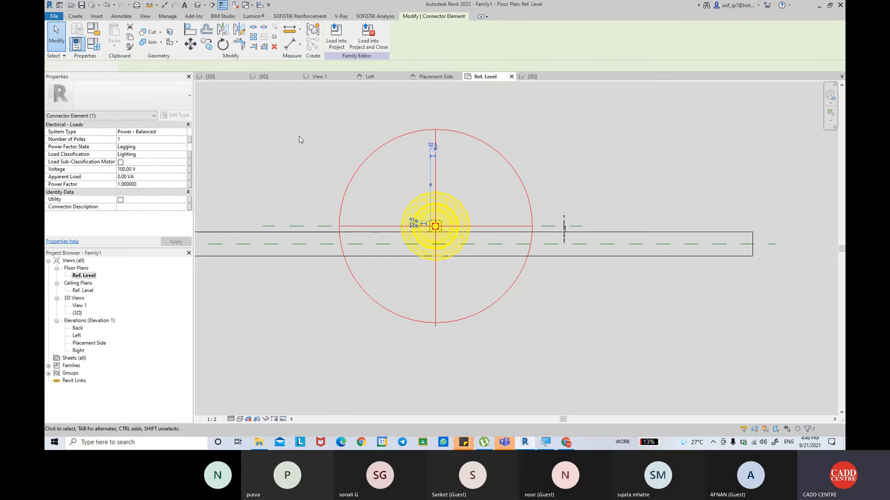
Save the family to the Desktop as WALL TRACK LIGHT.
key(Escape)
key(ctrl+s)
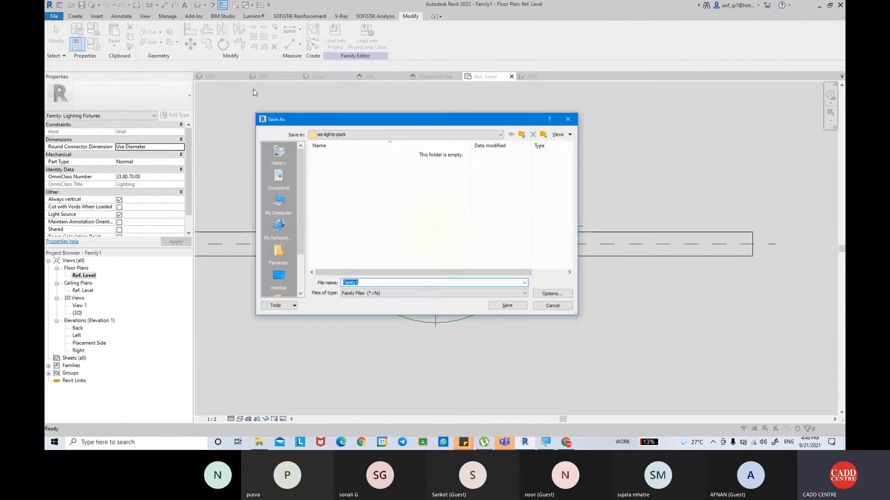
click(278, 277)
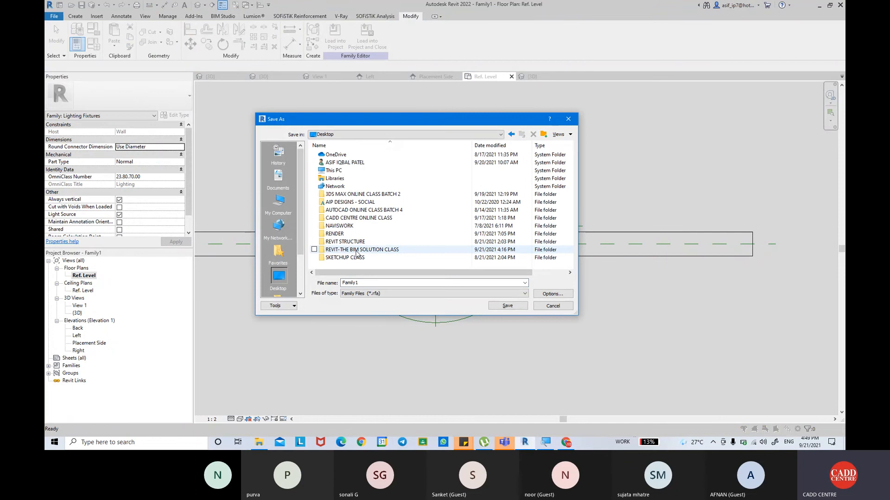
double_click(368, 283)
text(WA)
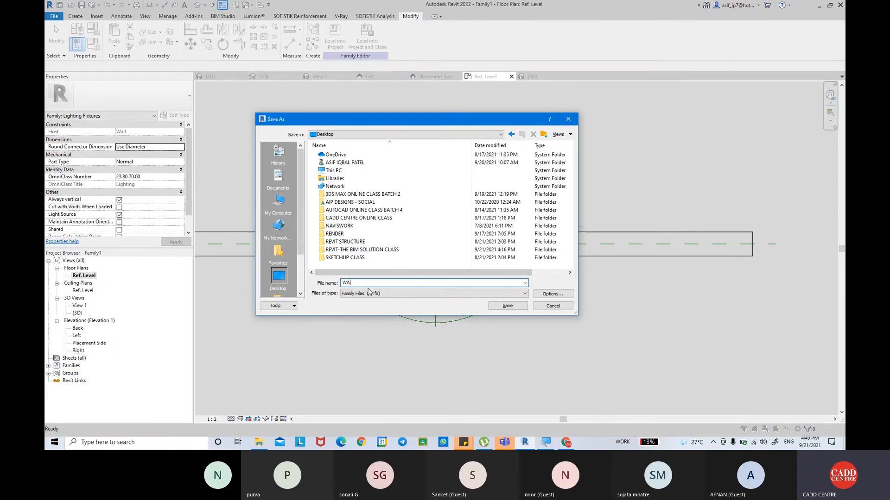
text(LL TRACK)
key(Return)
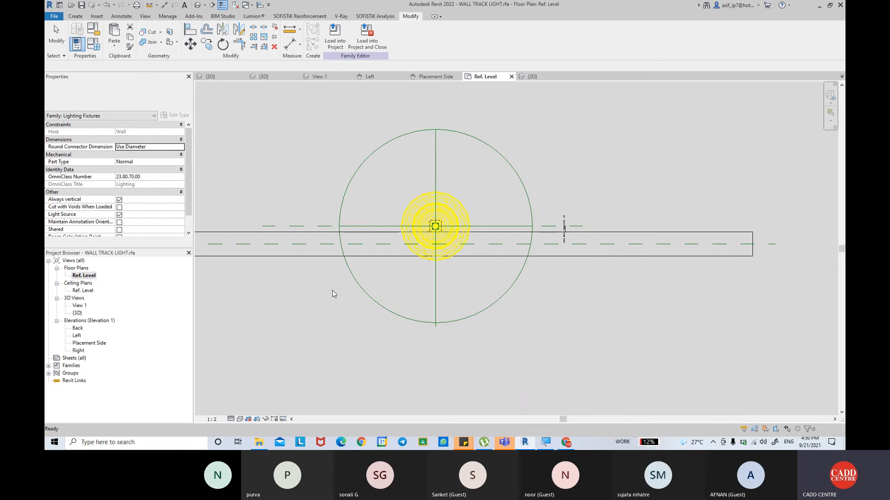
Load the family into the CEILING.0002.rvt project and dismiss the save reminder without saving the project.
click(337, 45)
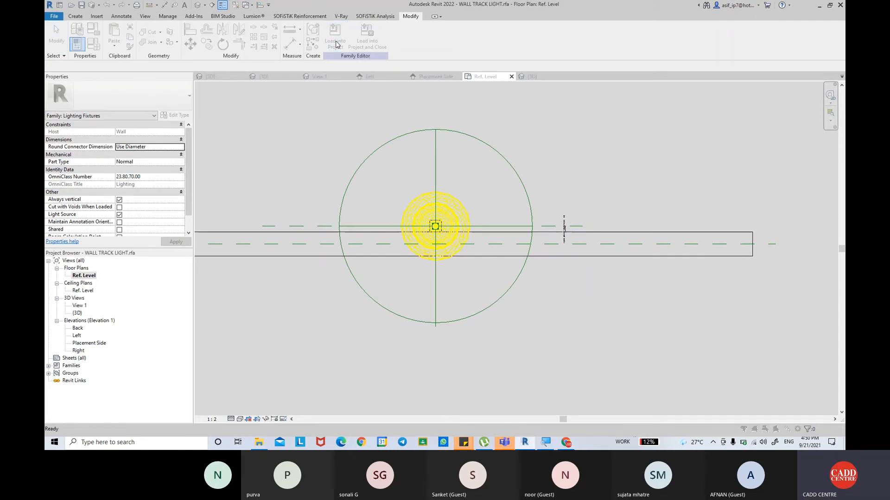
click(419, 284)
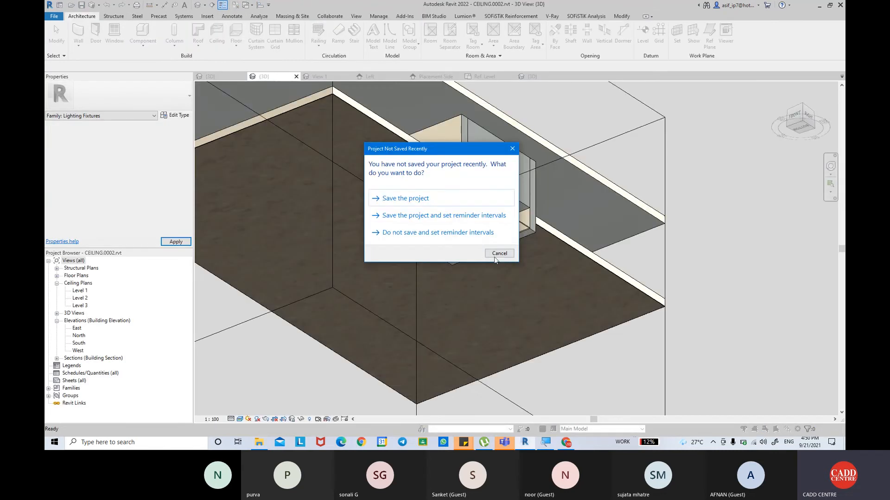
click(499, 253)
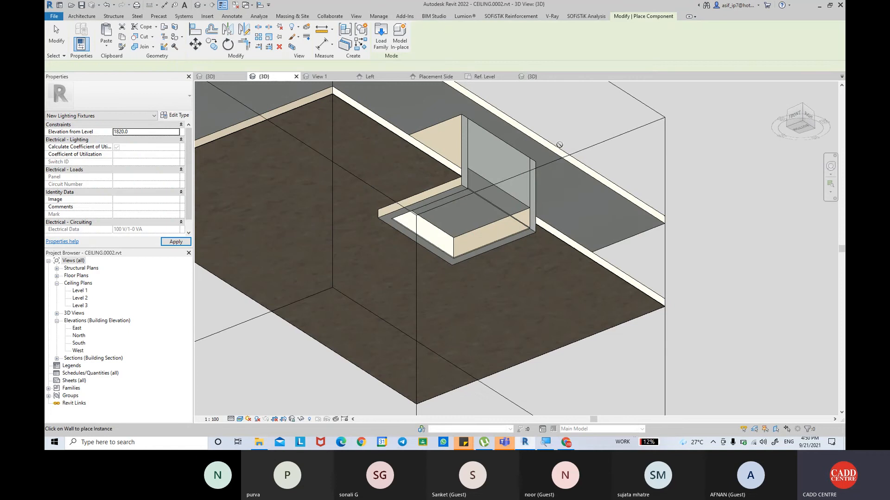
Leave component placement in the 3D view and open the Level 1 floor plan.
shift+middle_drag(568, 156, 524, 222)
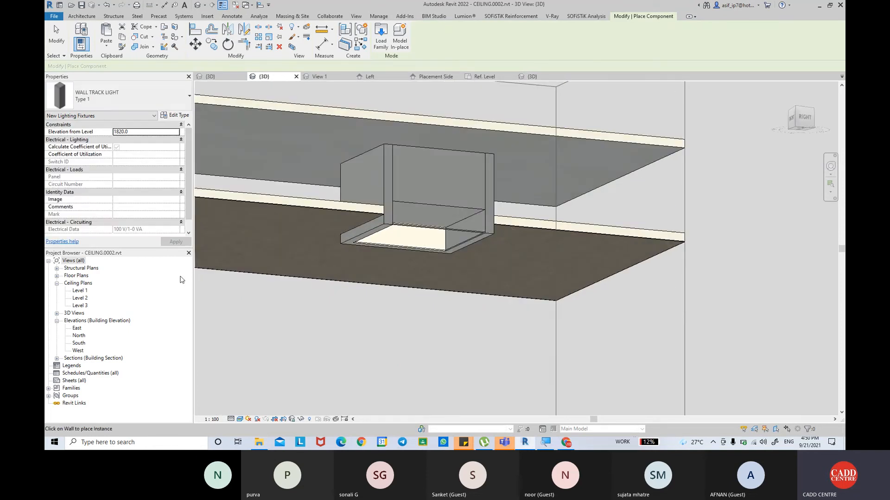
click(57, 277)
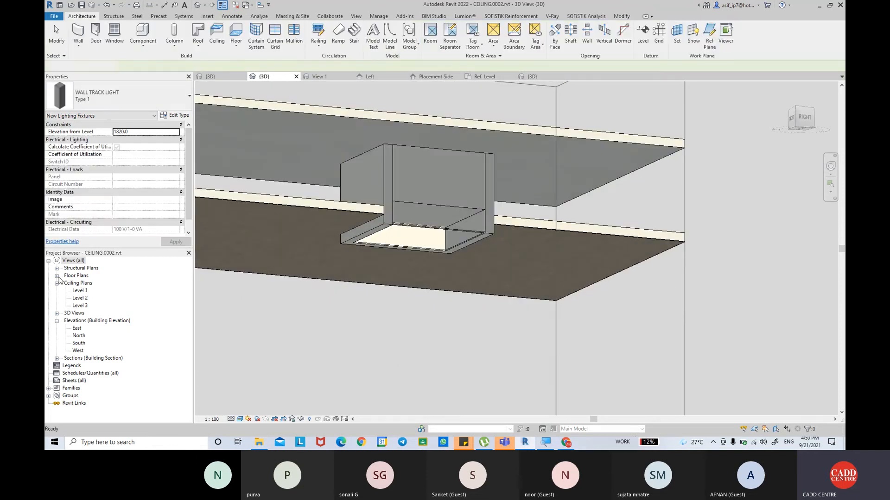
click(58, 277)
double_click(81, 284)
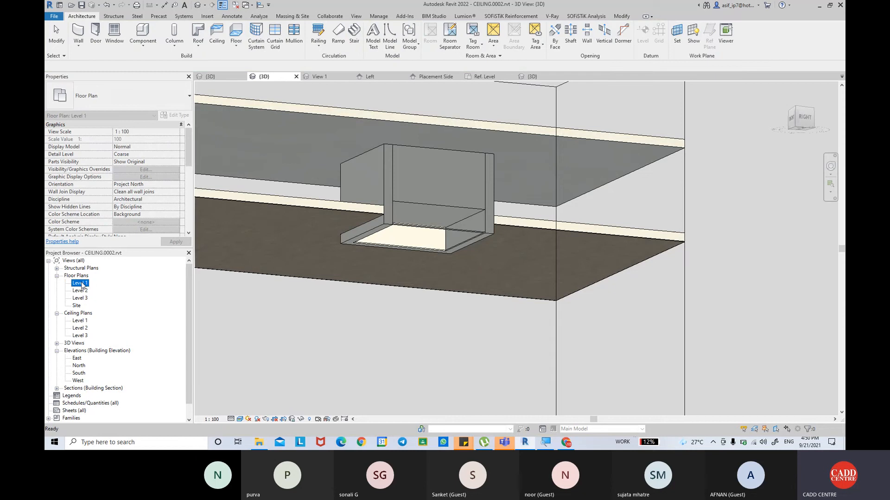
scroll(456, 284, up, 5)
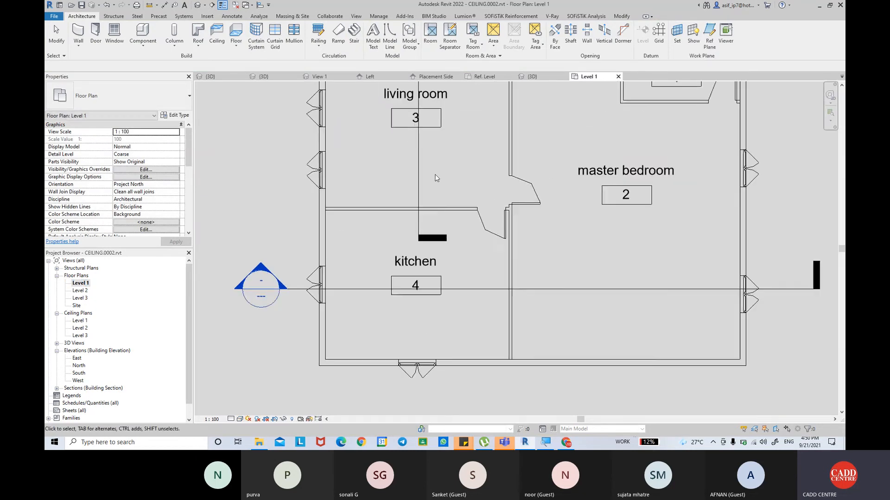
middle_drag(456, 284, 459, 352)
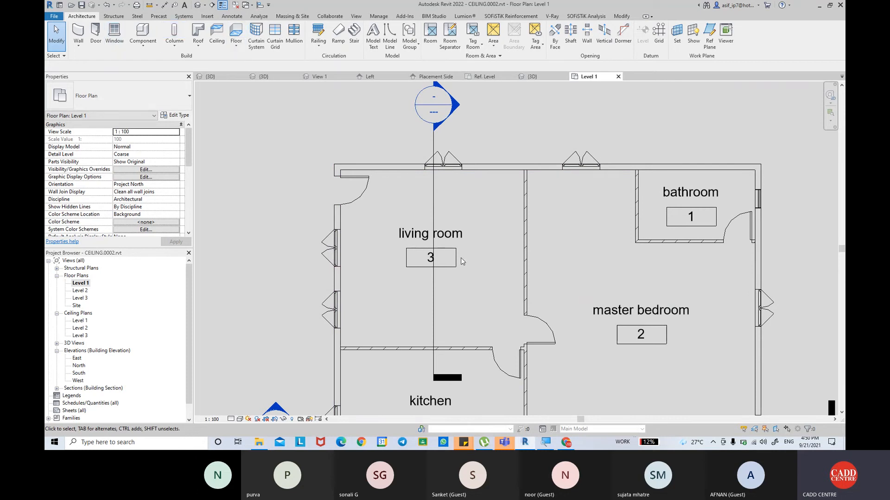
middle_drag(461, 258, 449, 254)
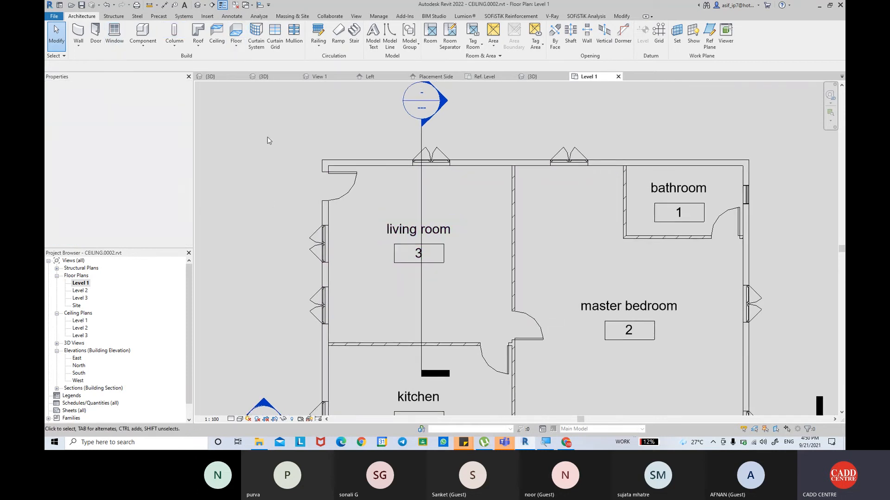
Place a WALL TRACK LIGHT Type 1 lighting fixture on the living room's outer wall, midway between the two windows.
click(184, 17)
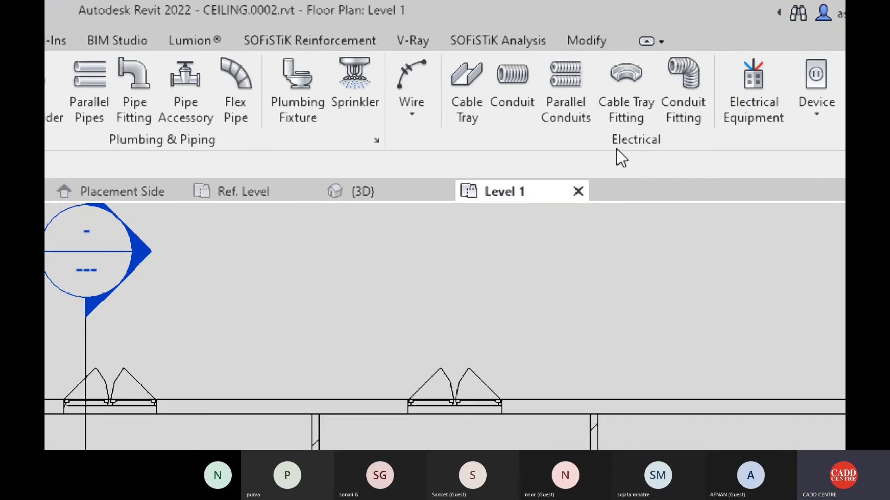
click(622, 141)
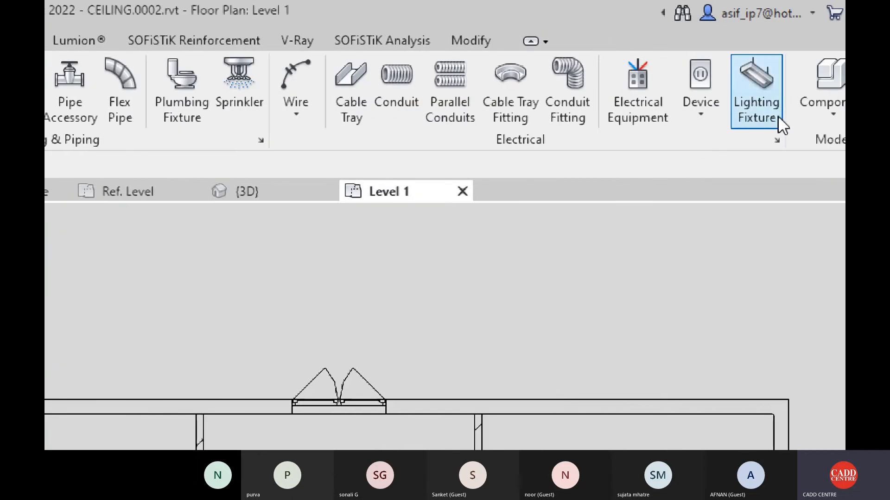
click(777, 116)
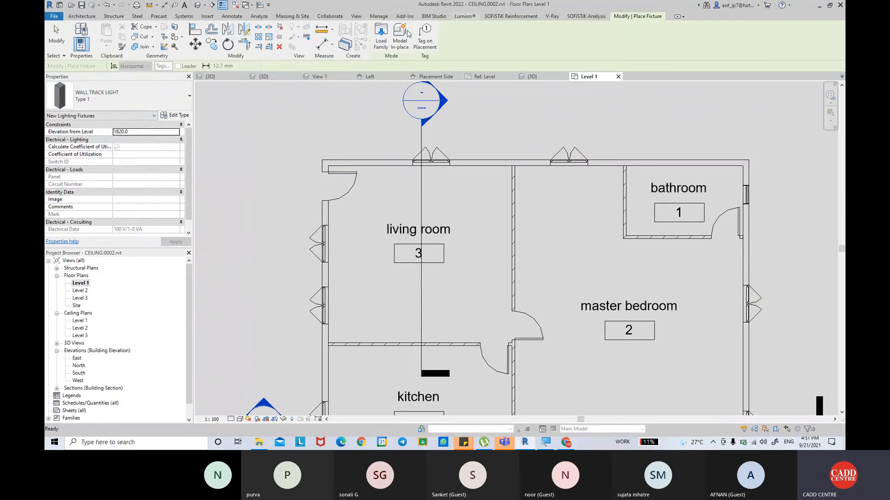
click(145, 91)
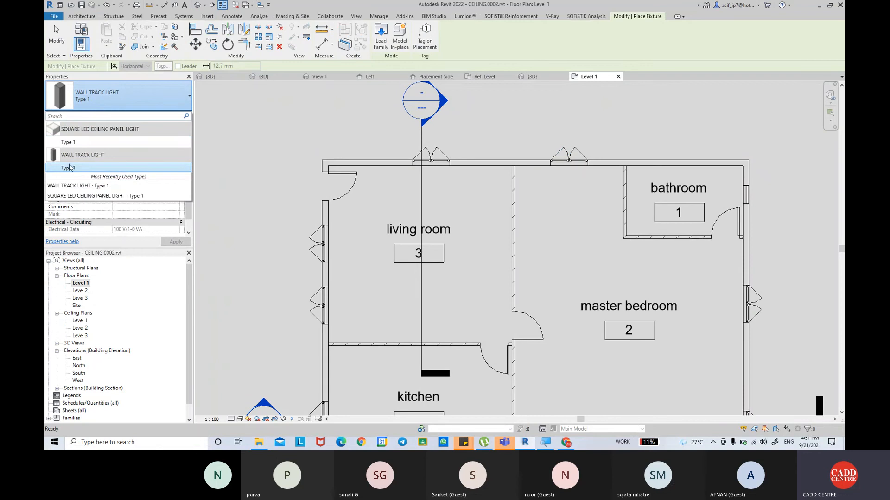
mouse_move(75, 168)
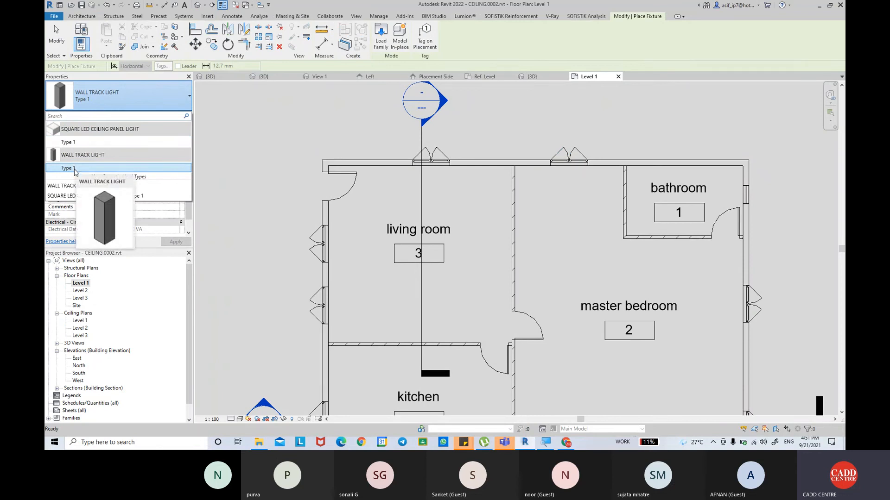
click(74, 168)
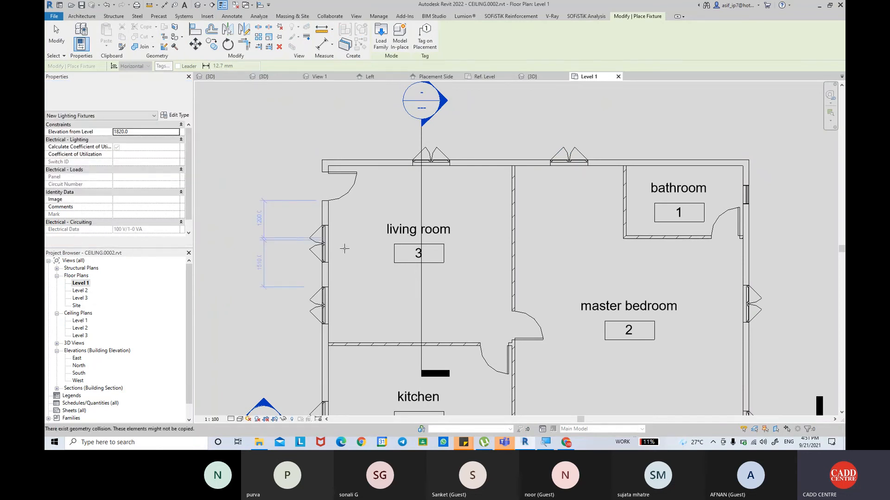
scroll(327, 278, up, 3)
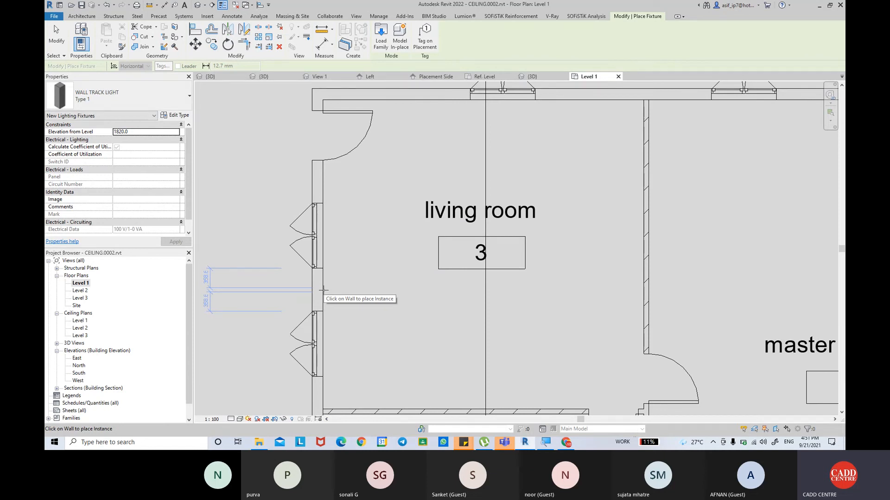
click(323, 290)
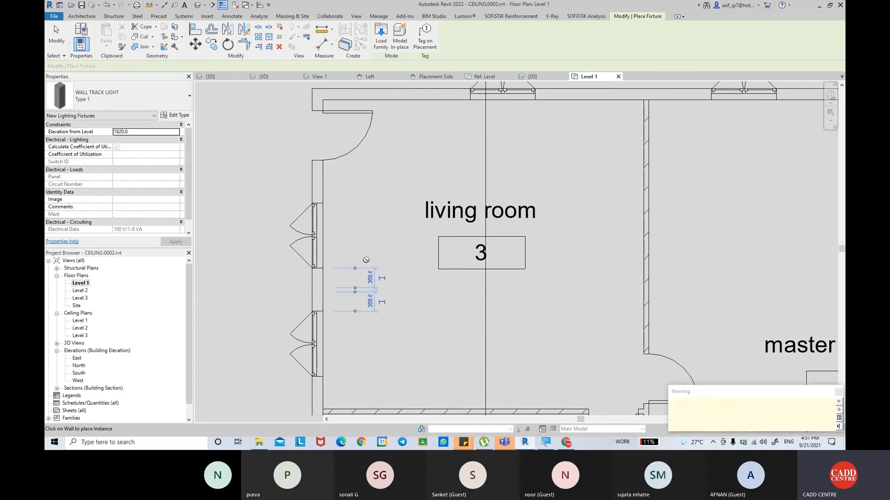
middle_drag(376, 287, 360, 276)
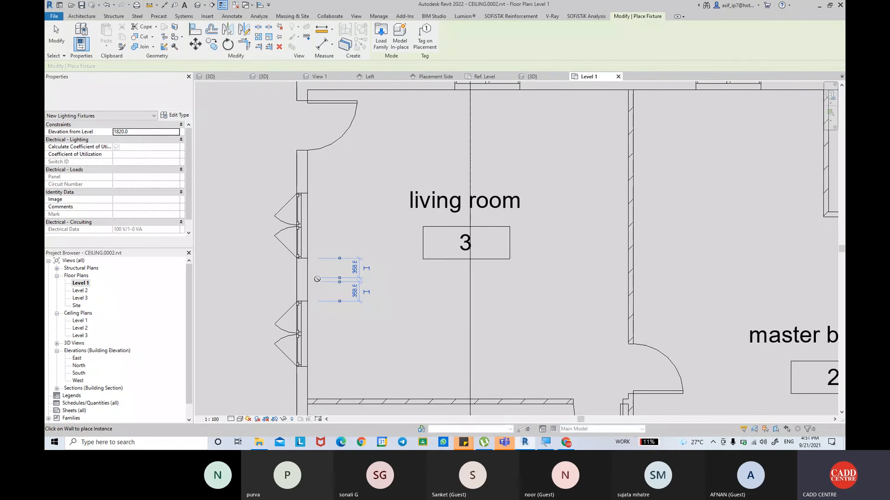
scroll(331, 287, up, 2)
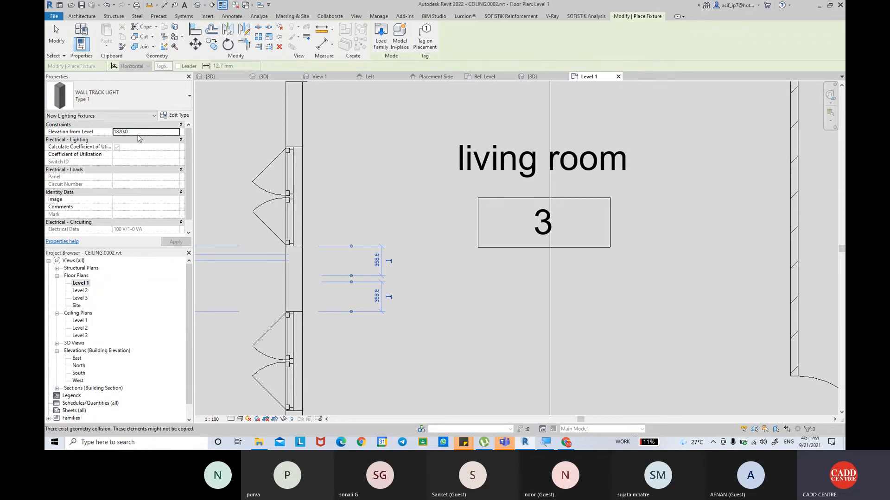
key(Escape)
key(Escape)
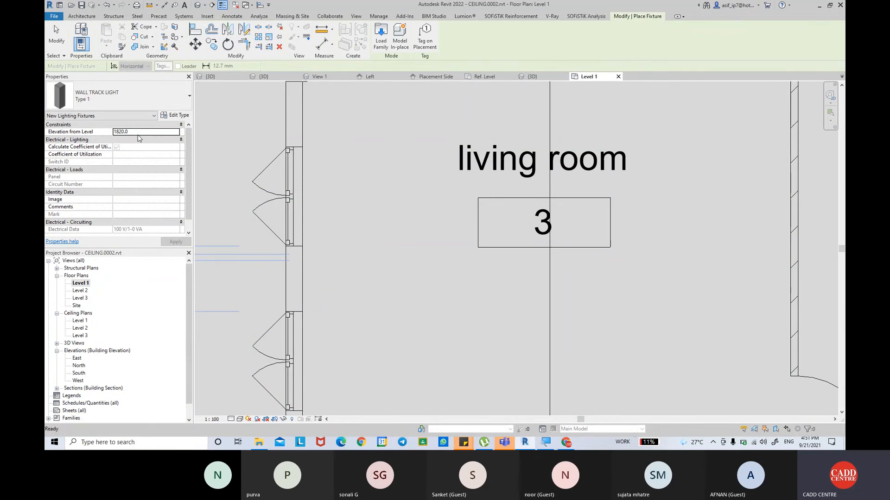
Set the cut plane offset to 1900 in the Level 1 floor plan's view range.
scroll(120, 188, down, 2)
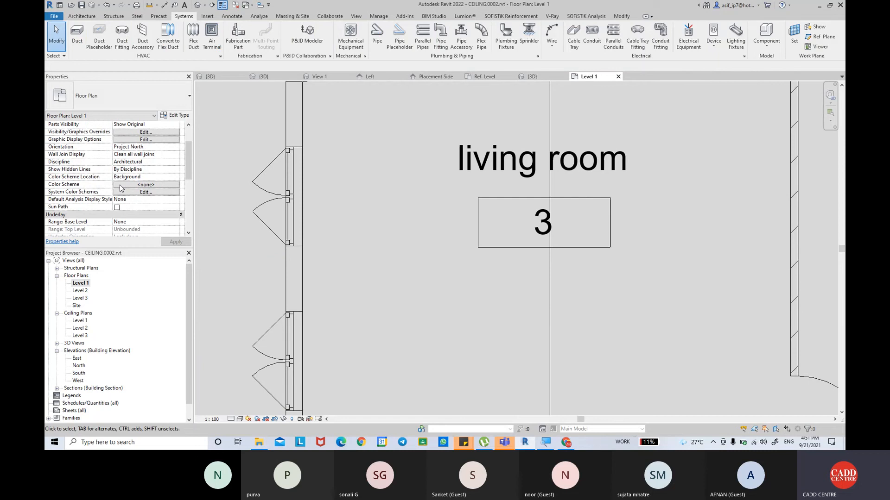
scroll(120, 188, down, 4)
click(152, 207)
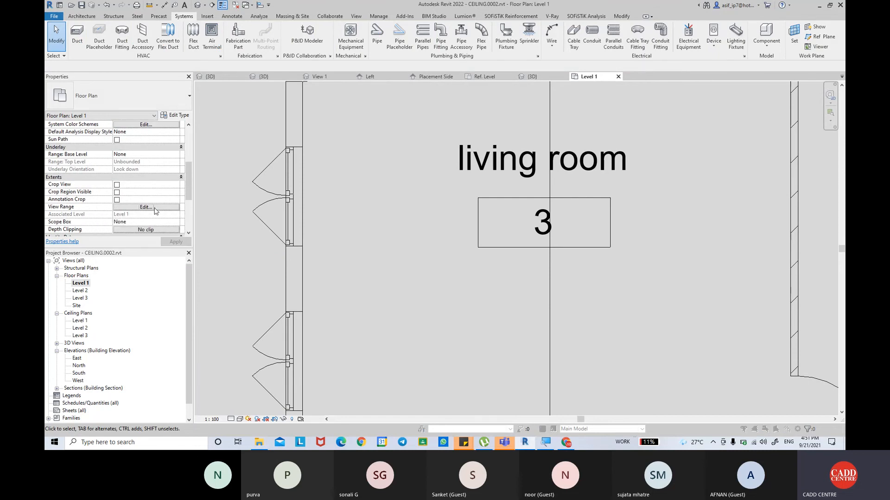
drag(647, 198, 360, 88)
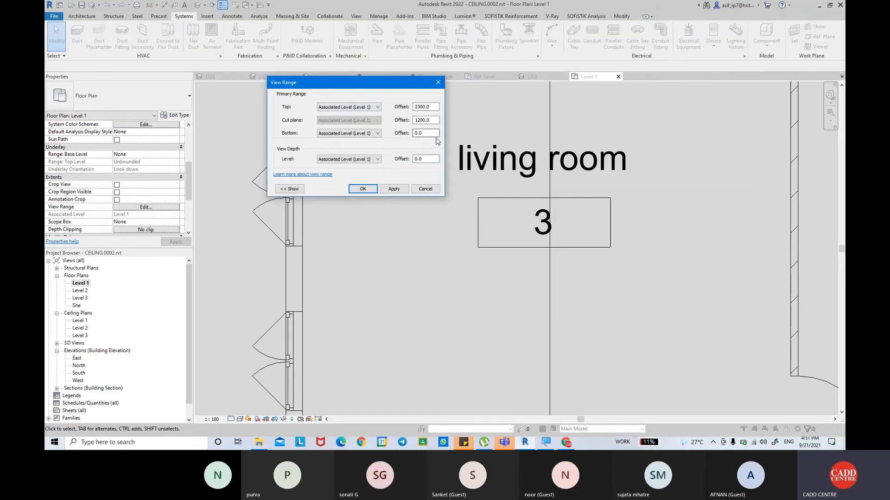
click(426, 120)
text(1900)
key(Return)
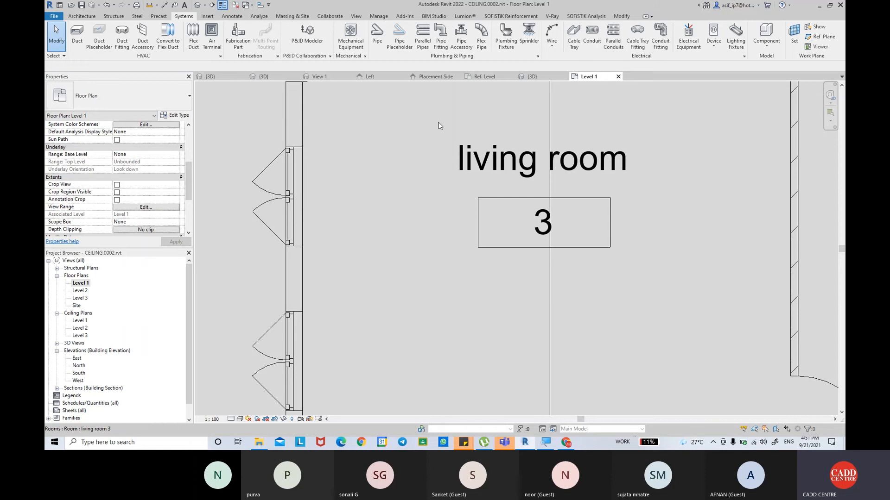
click(307, 279)
scroll(392, 300, down, 4)
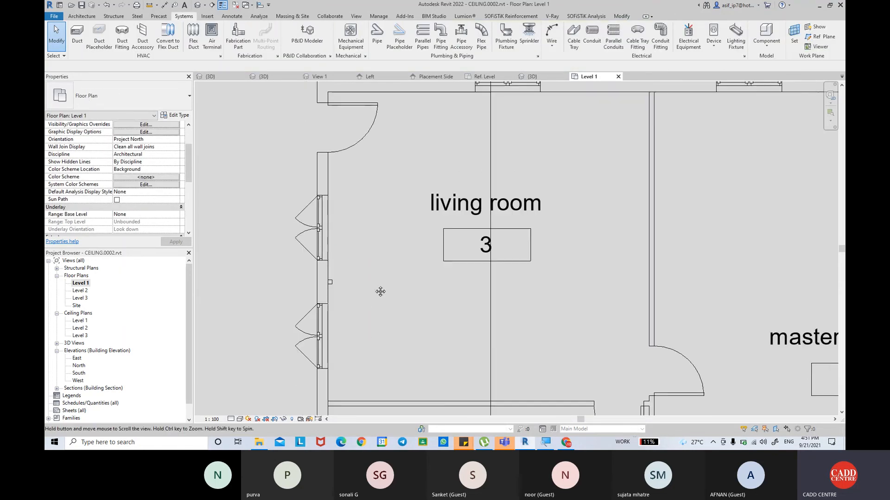
scroll(385, 262, up, 1)
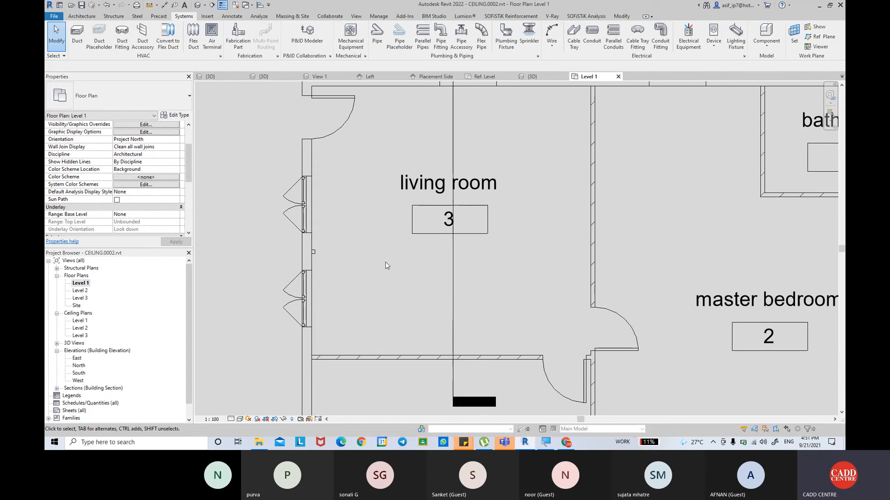
Set the FIXTURE SIZE type parameter of the placed wall track light to 80 and apply the change.
scroll(359, 261, up, 5)
click(306, 253)
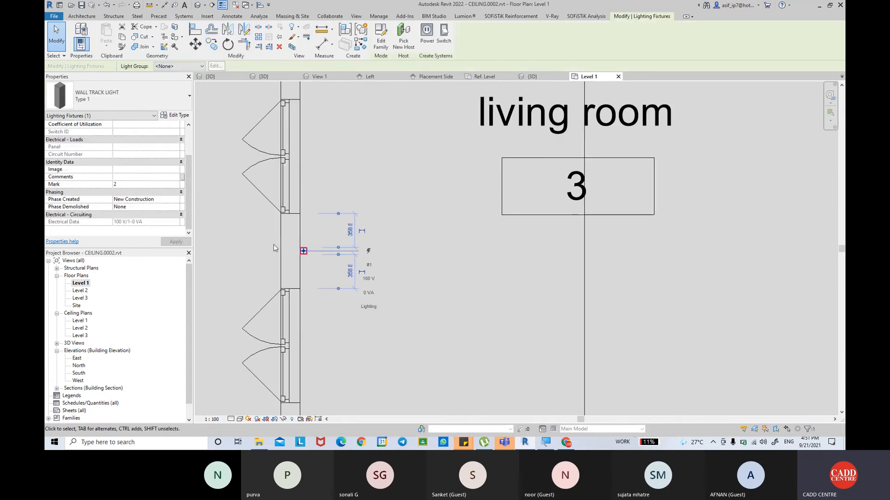
scroll(329, 262, up, 2)
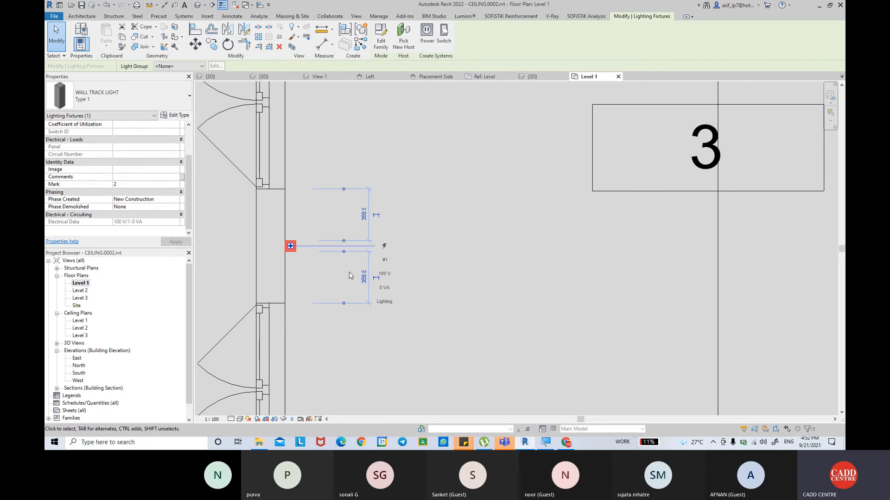
click(176, 116)
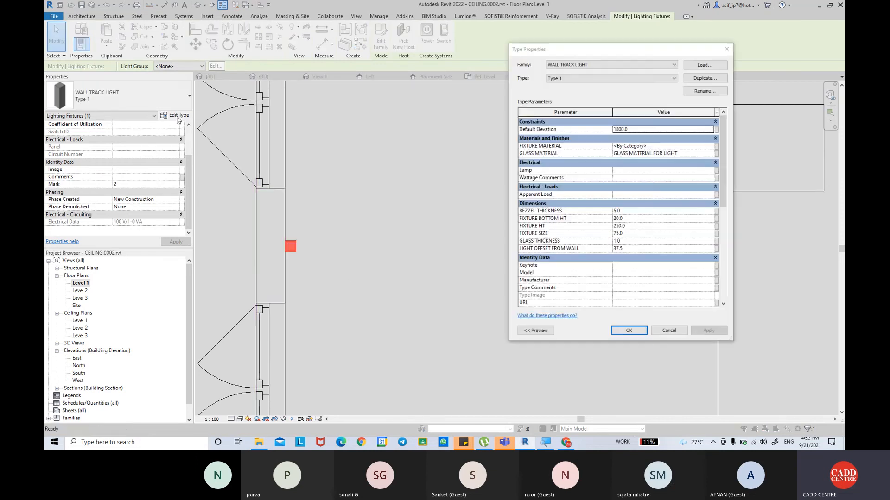
drag(598, 48, 429, 49)
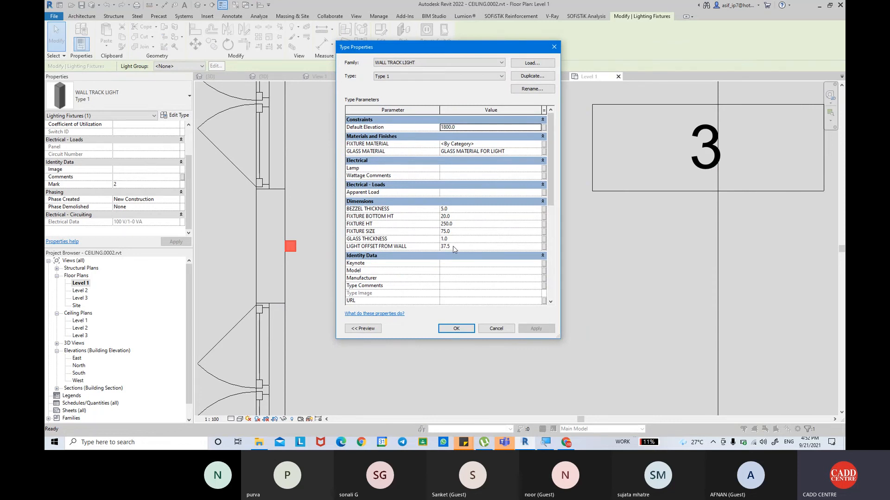
click(457, 231)
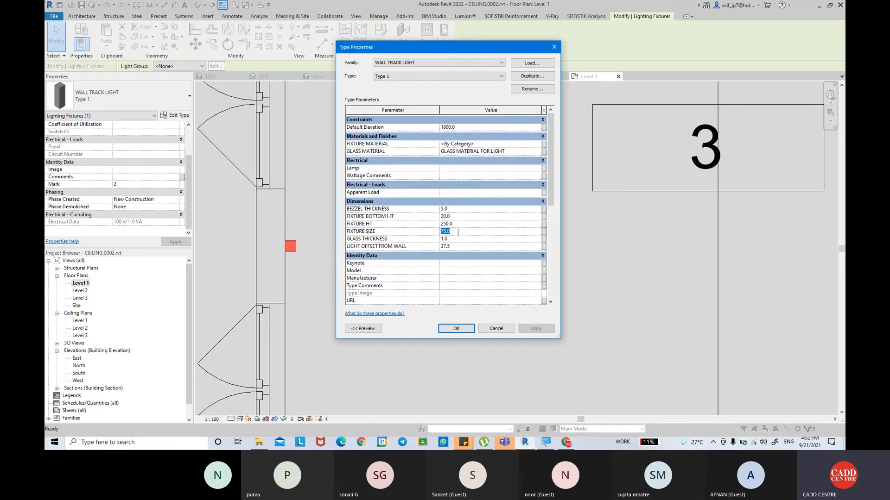
text(80)
key(Return)
click(536, 328)
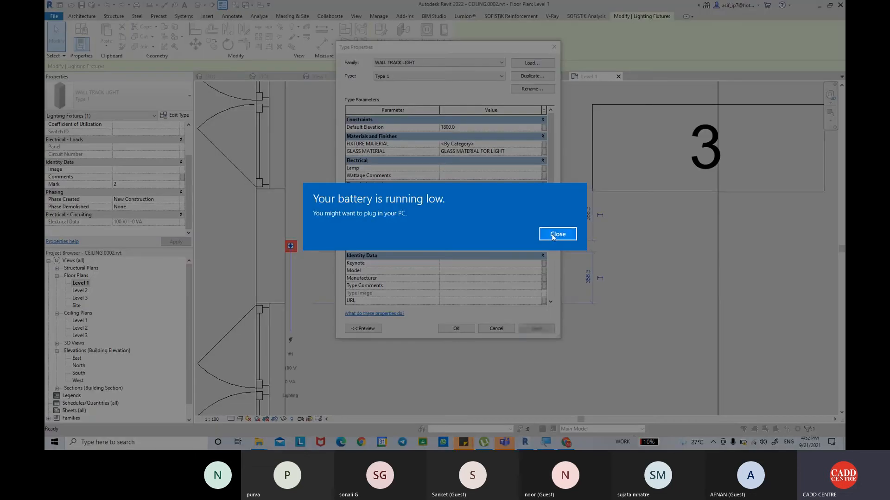
click(557, 235)
click(456, 329)
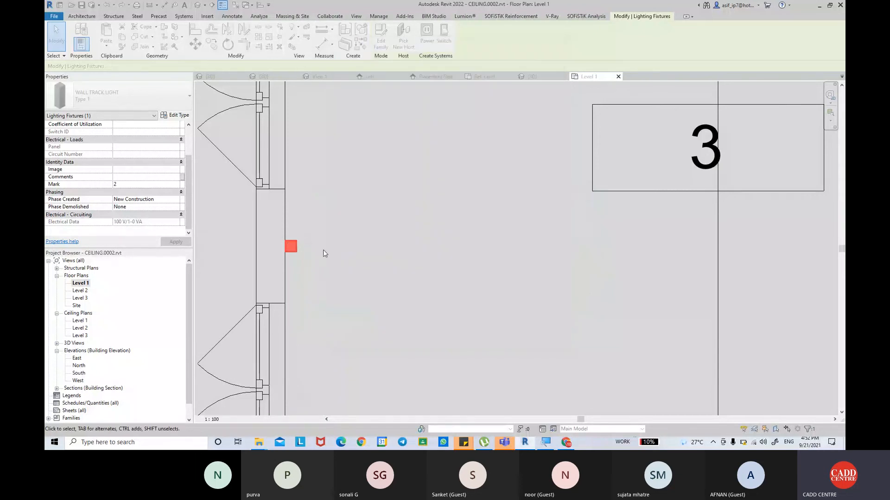
click(357, 263)
click(504, 442)
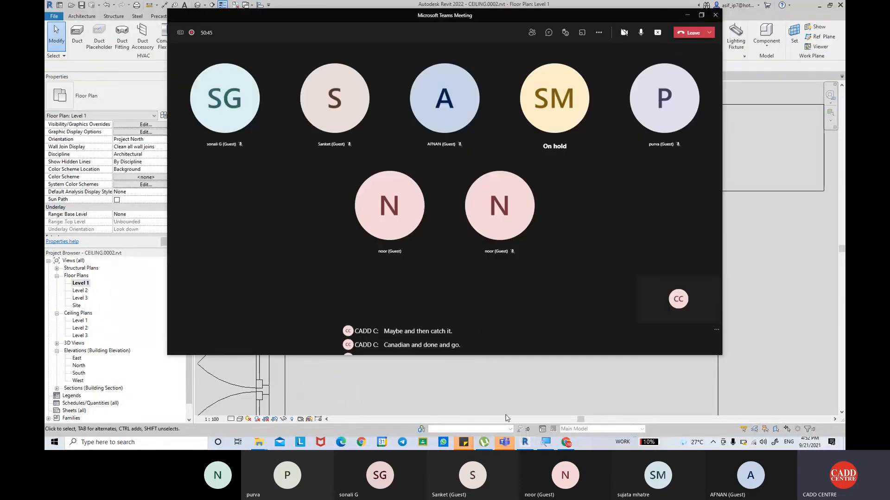
click(686, 16)
click(321, 247)
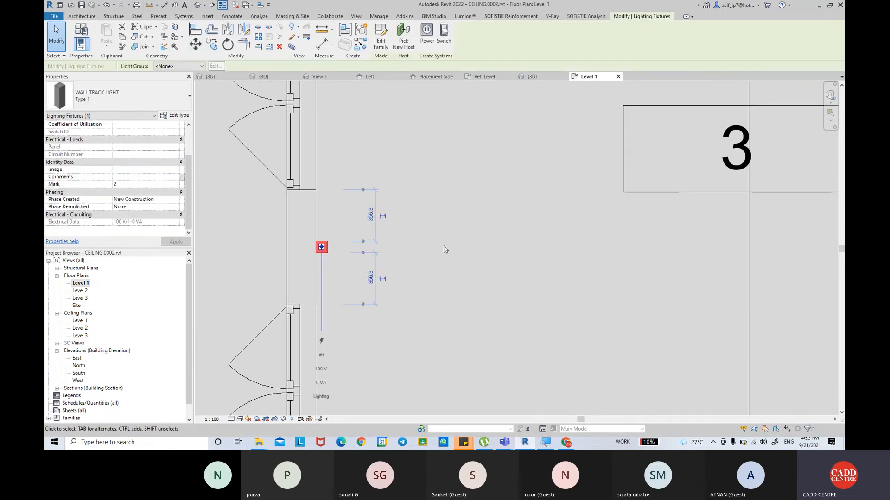
scroll(444, 249, down, 2)
click(269, 232)
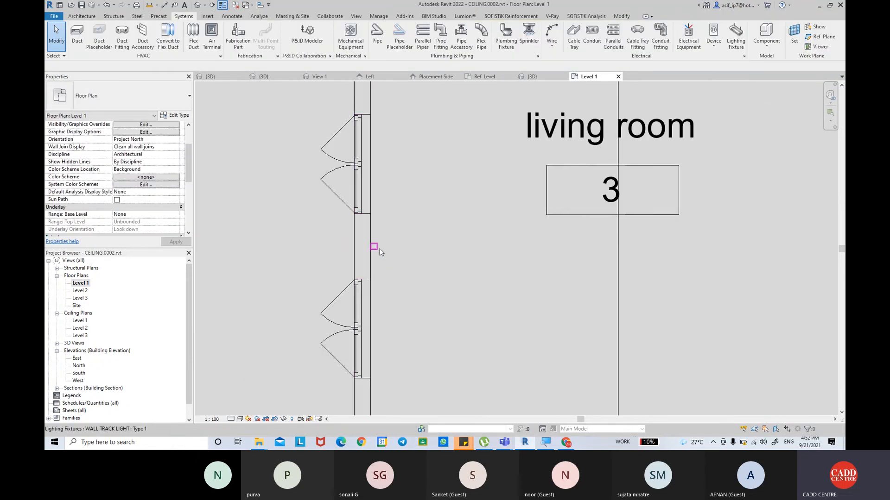
Isolate the placed wall track light with a selection box and view it from the room side in 3D.
click(374, 247)
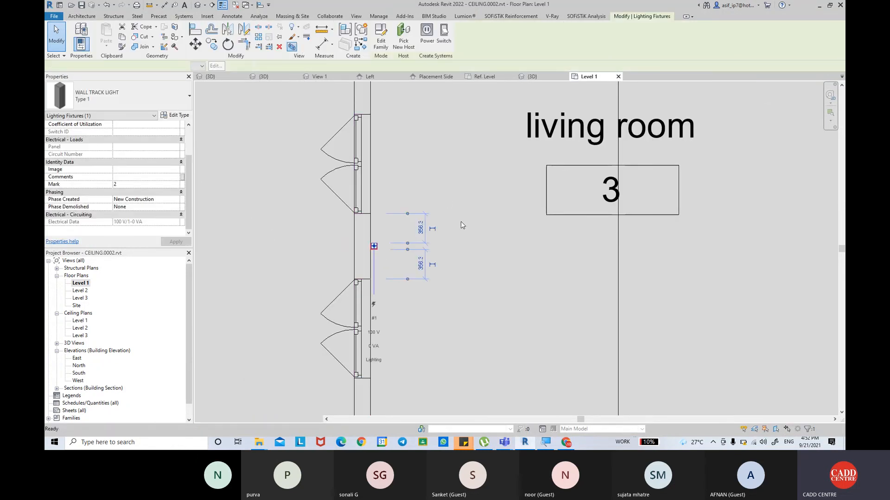
key(b)
key(x)
click(449, 203)
shift+middle_drag(448, 203, 385, 302)
click(475, 211)
click(562, 234)
scroll(563, 235, up, 1)
shift+middle_drag(563, 234, 605, 239)
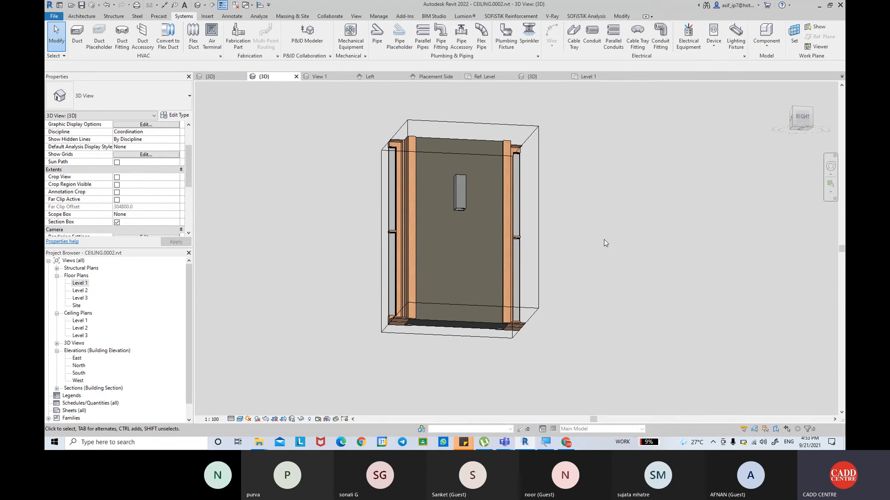
Switch to the Microsoft Teams meeting window, reposition it over the model view and stop sharing the screen.
mouse_move(505, 442)
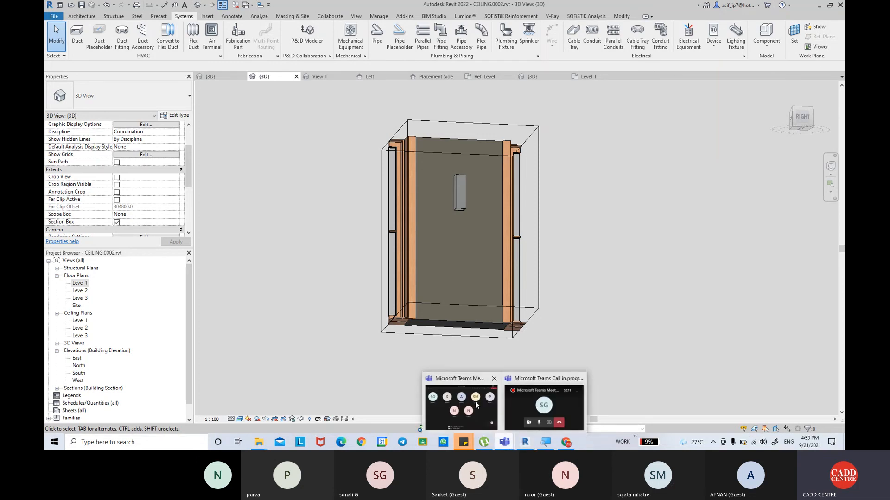
click(477, 405)
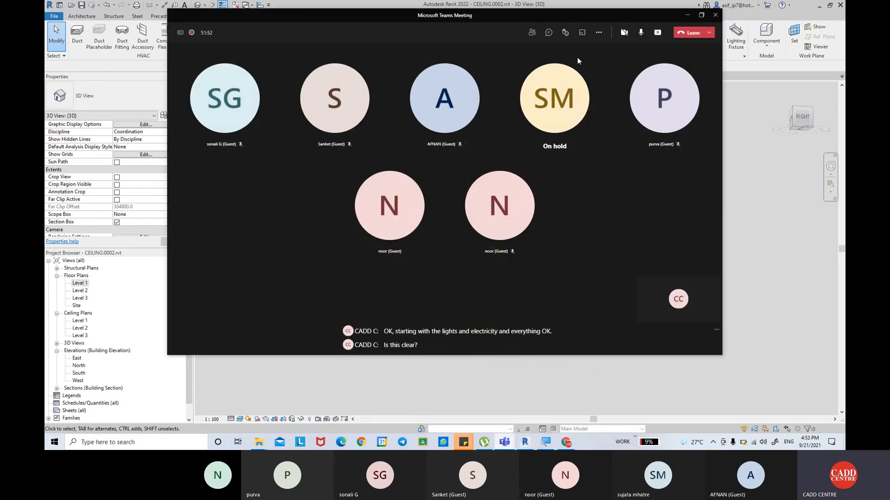
drag(560, 12, 552, 52)
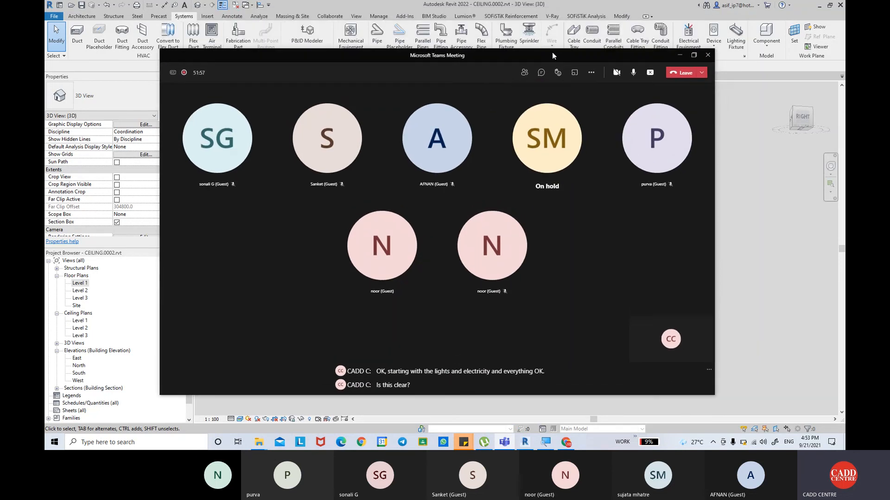
drag(552, 52, 597, 224)
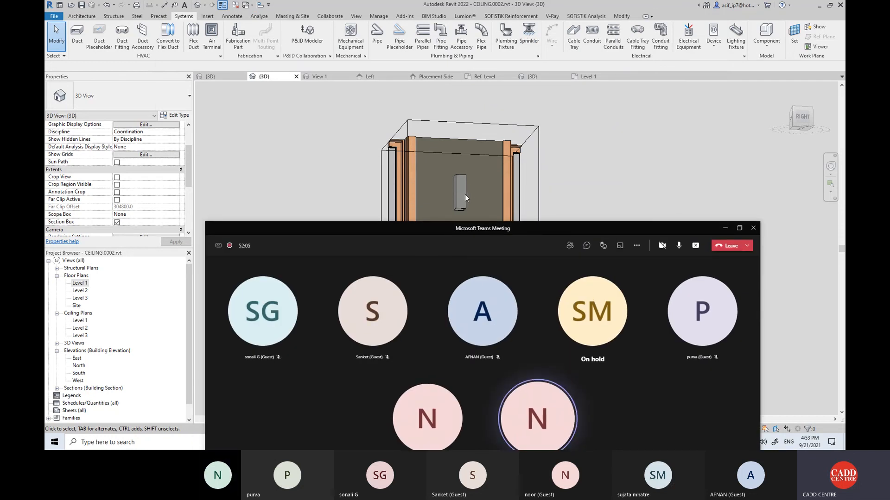
drag(547, 228, 546, 104)
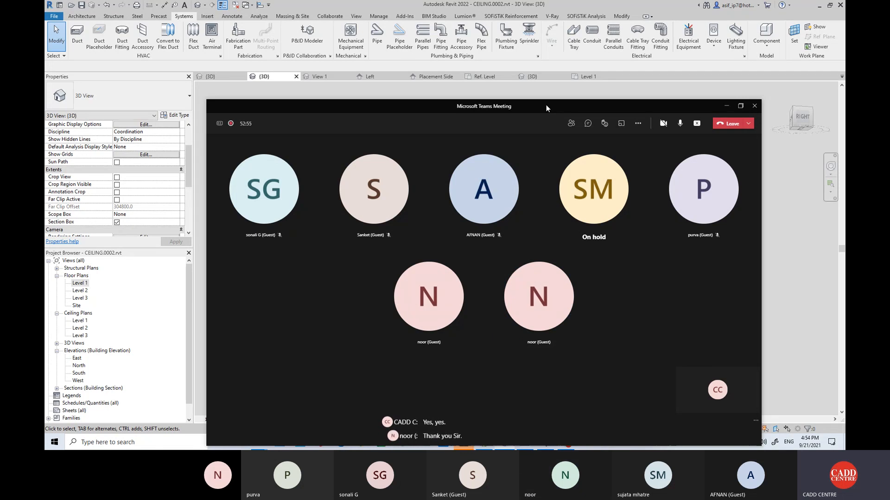
drag(545, 104, 536, 86)
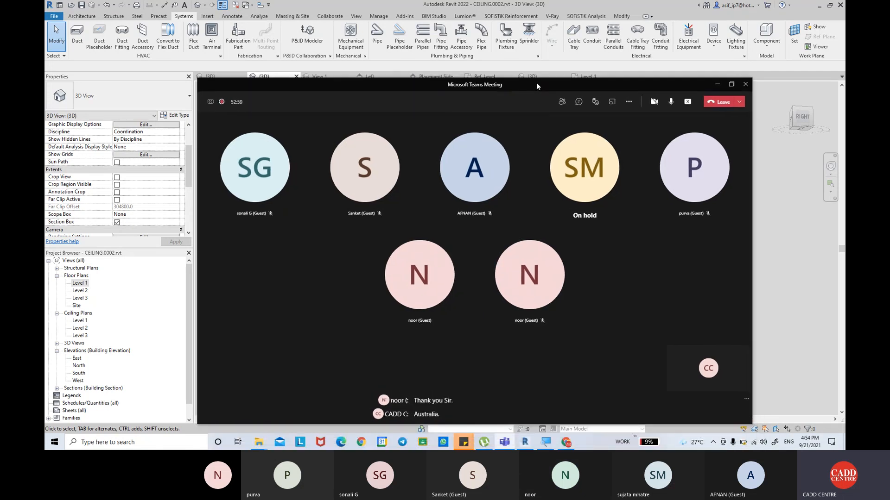
click(687, 102)
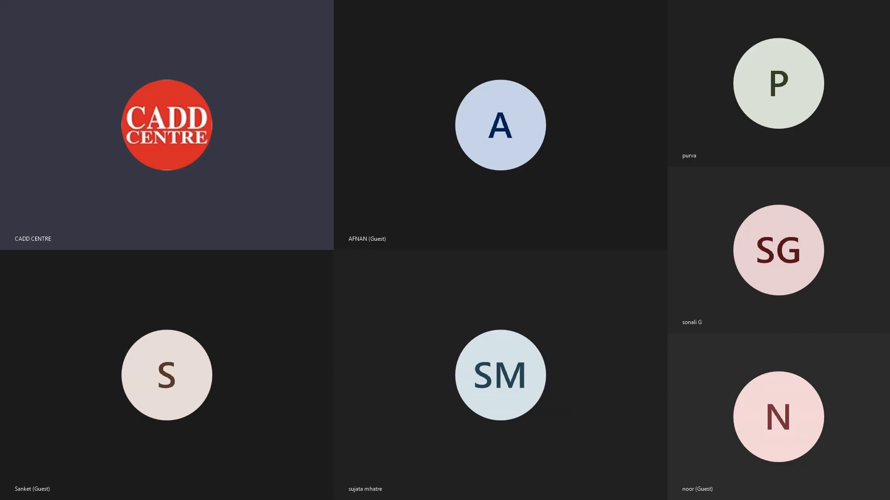